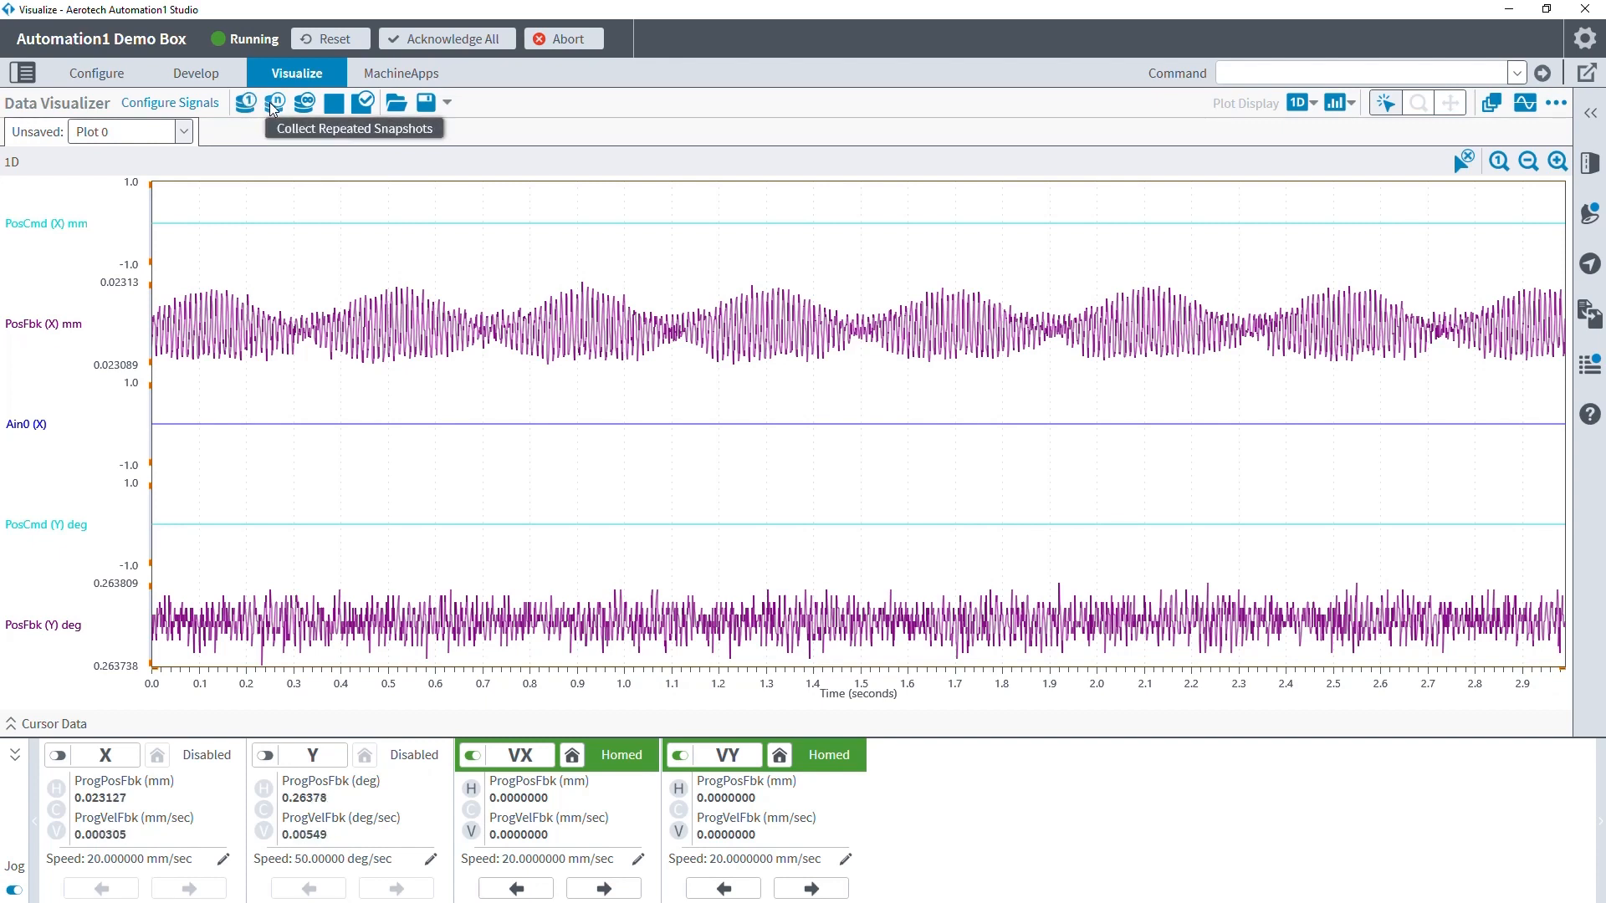
Step: Collect repeated snapshots of the configured signals and view the save options for the plot
left_click(273, 109)
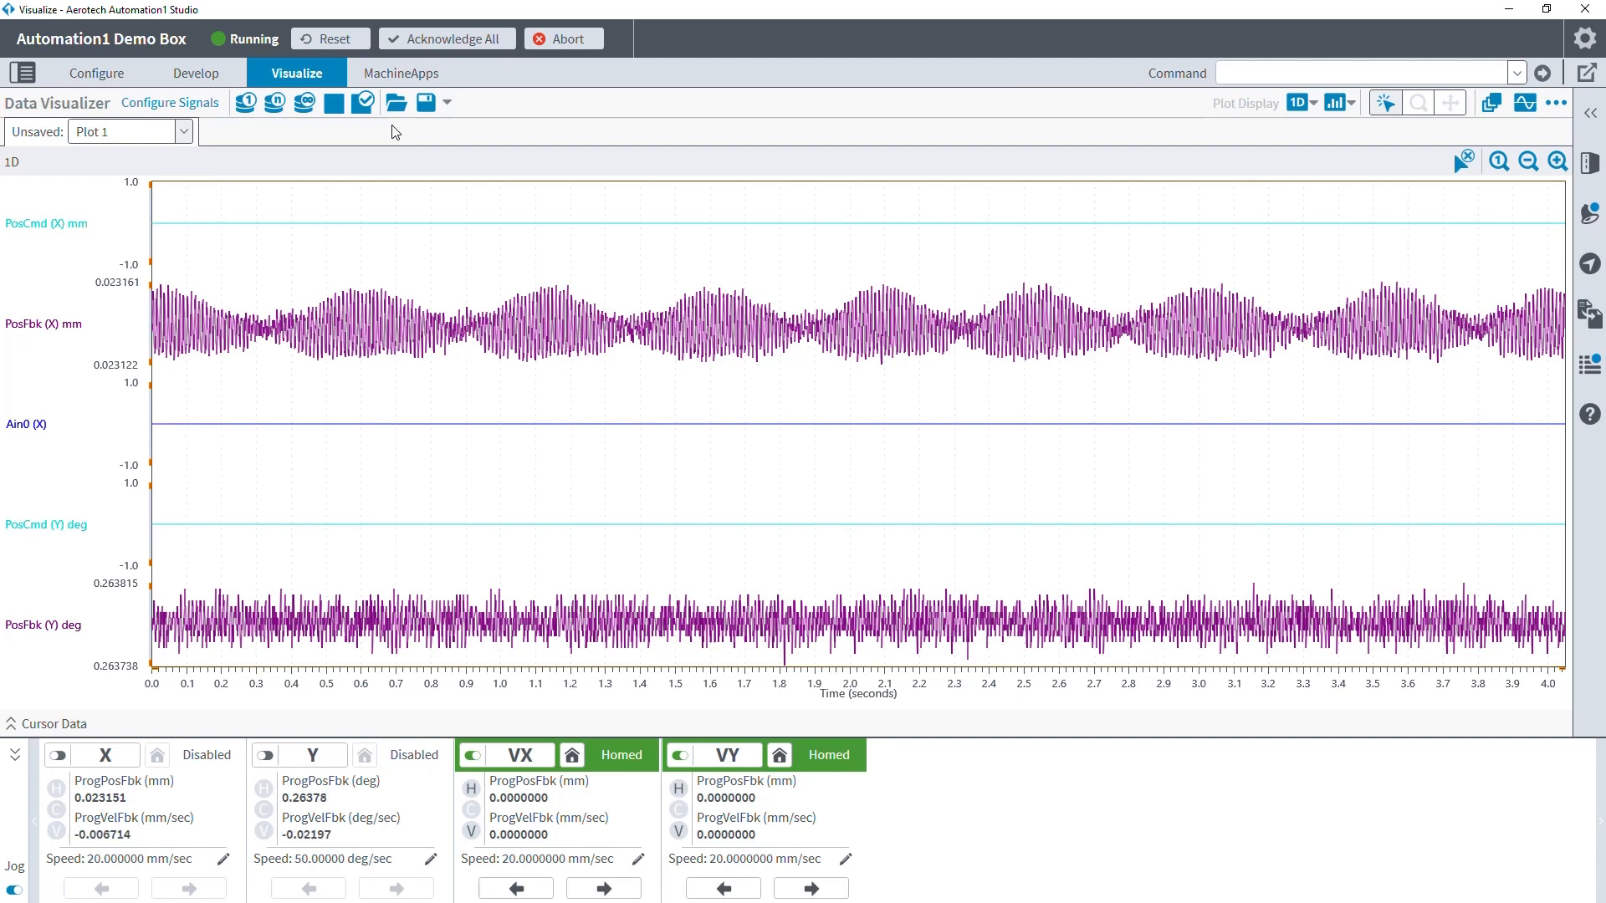
left_click(447, 103)
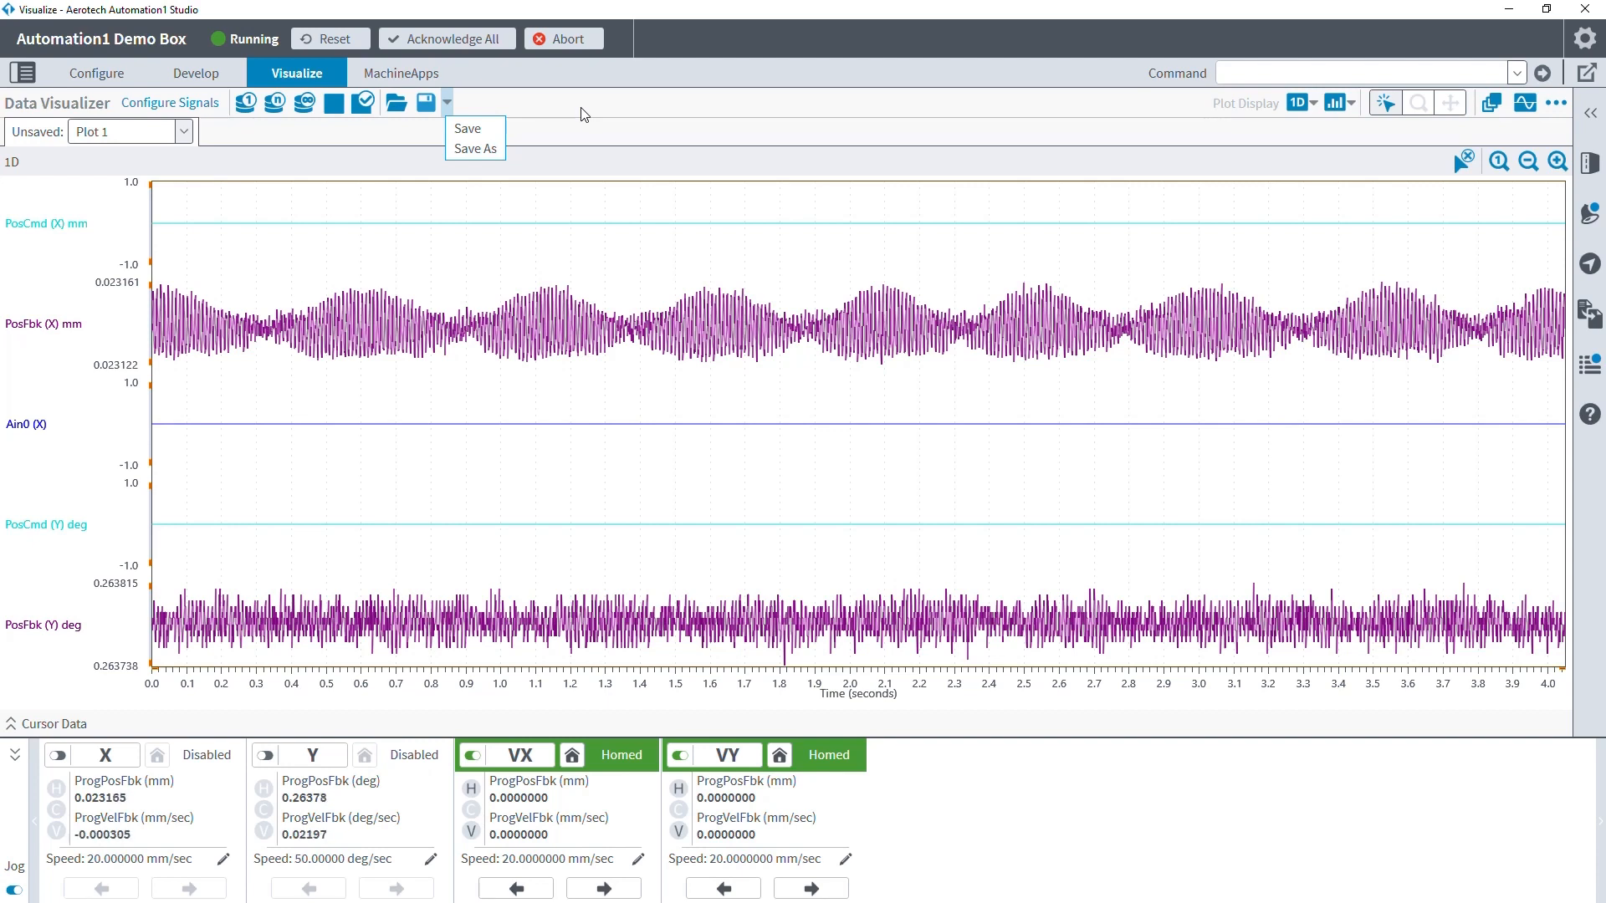
left_click(640, 132)
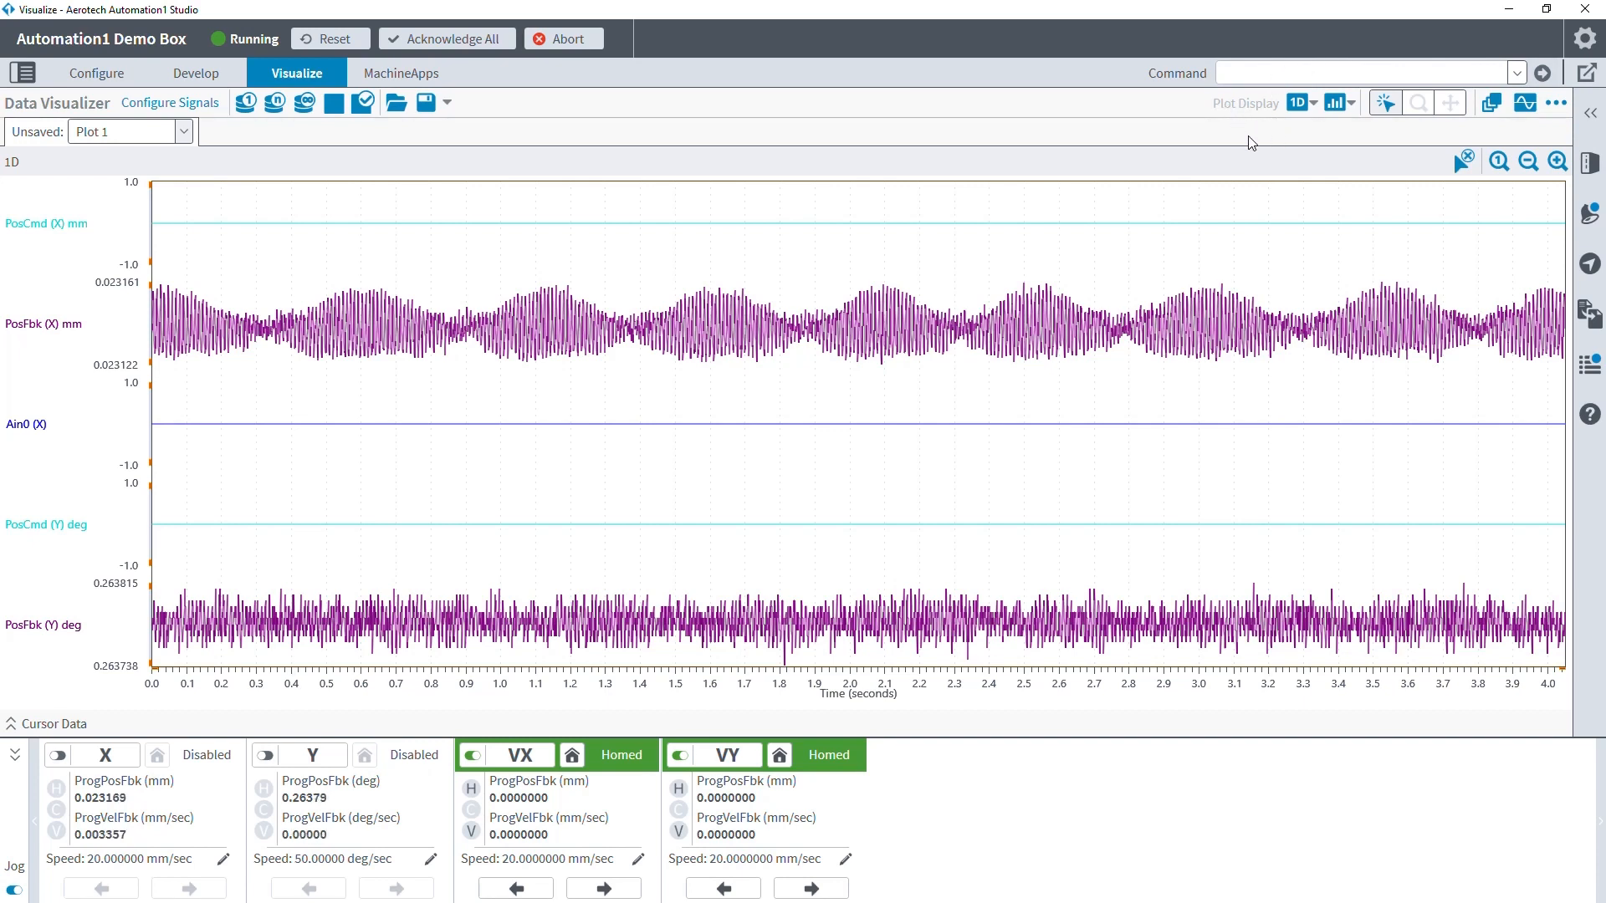
Step: Preview the Overlap Plot, FFT, 2D and 1D/2D plot displays, and return to the 1D display
left_click(1314, 106)
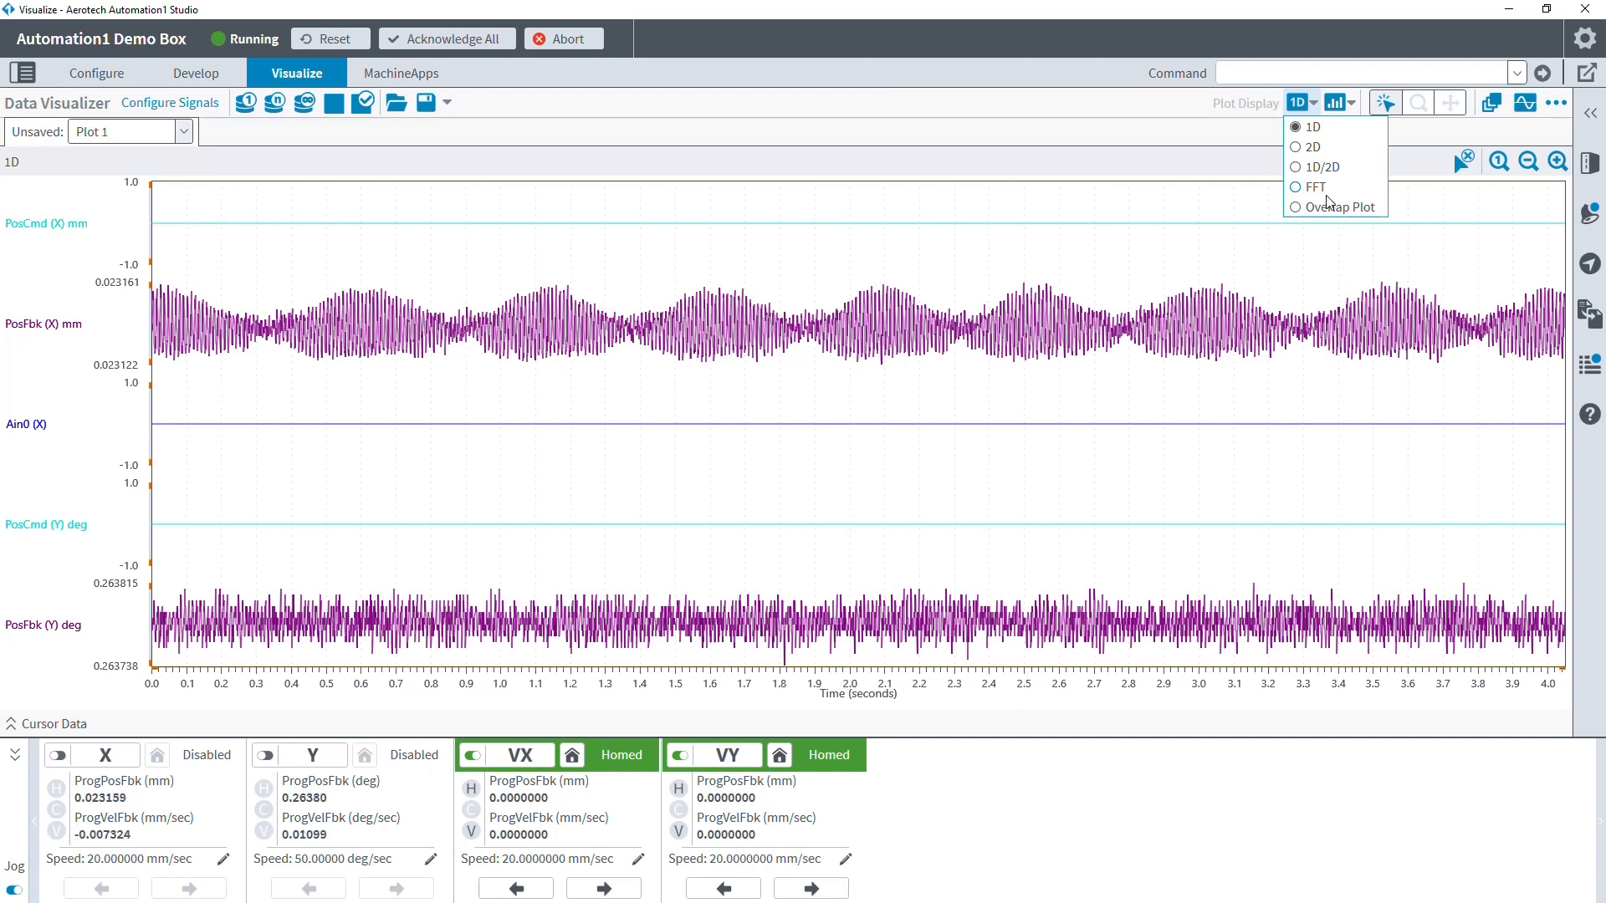
left_click(1329, 209)
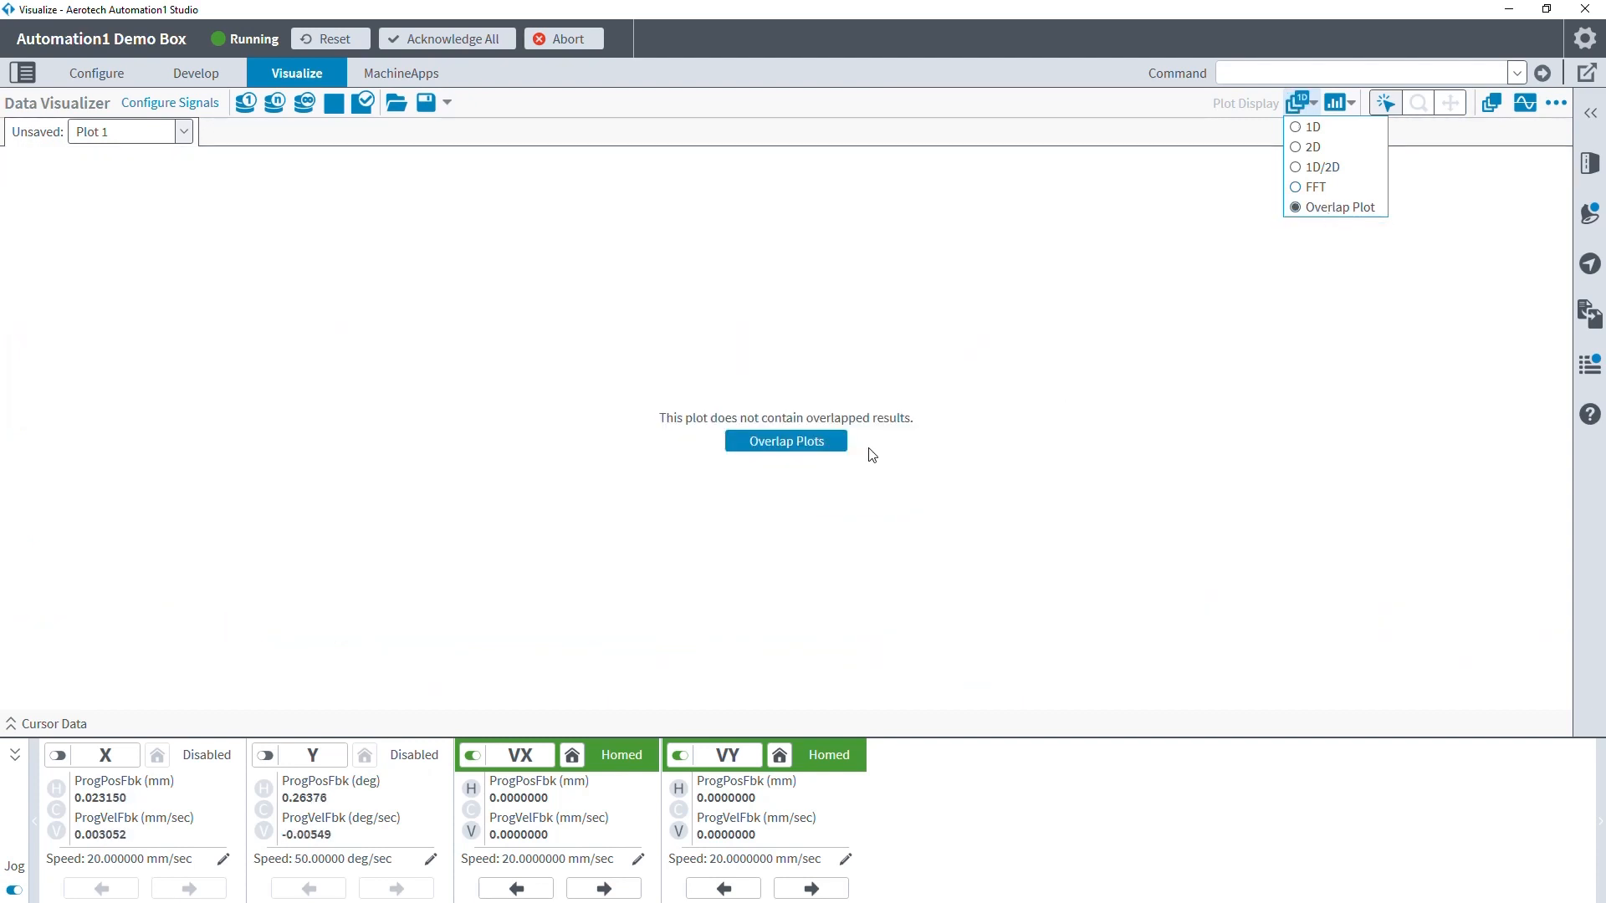
left_click(1317, 187)
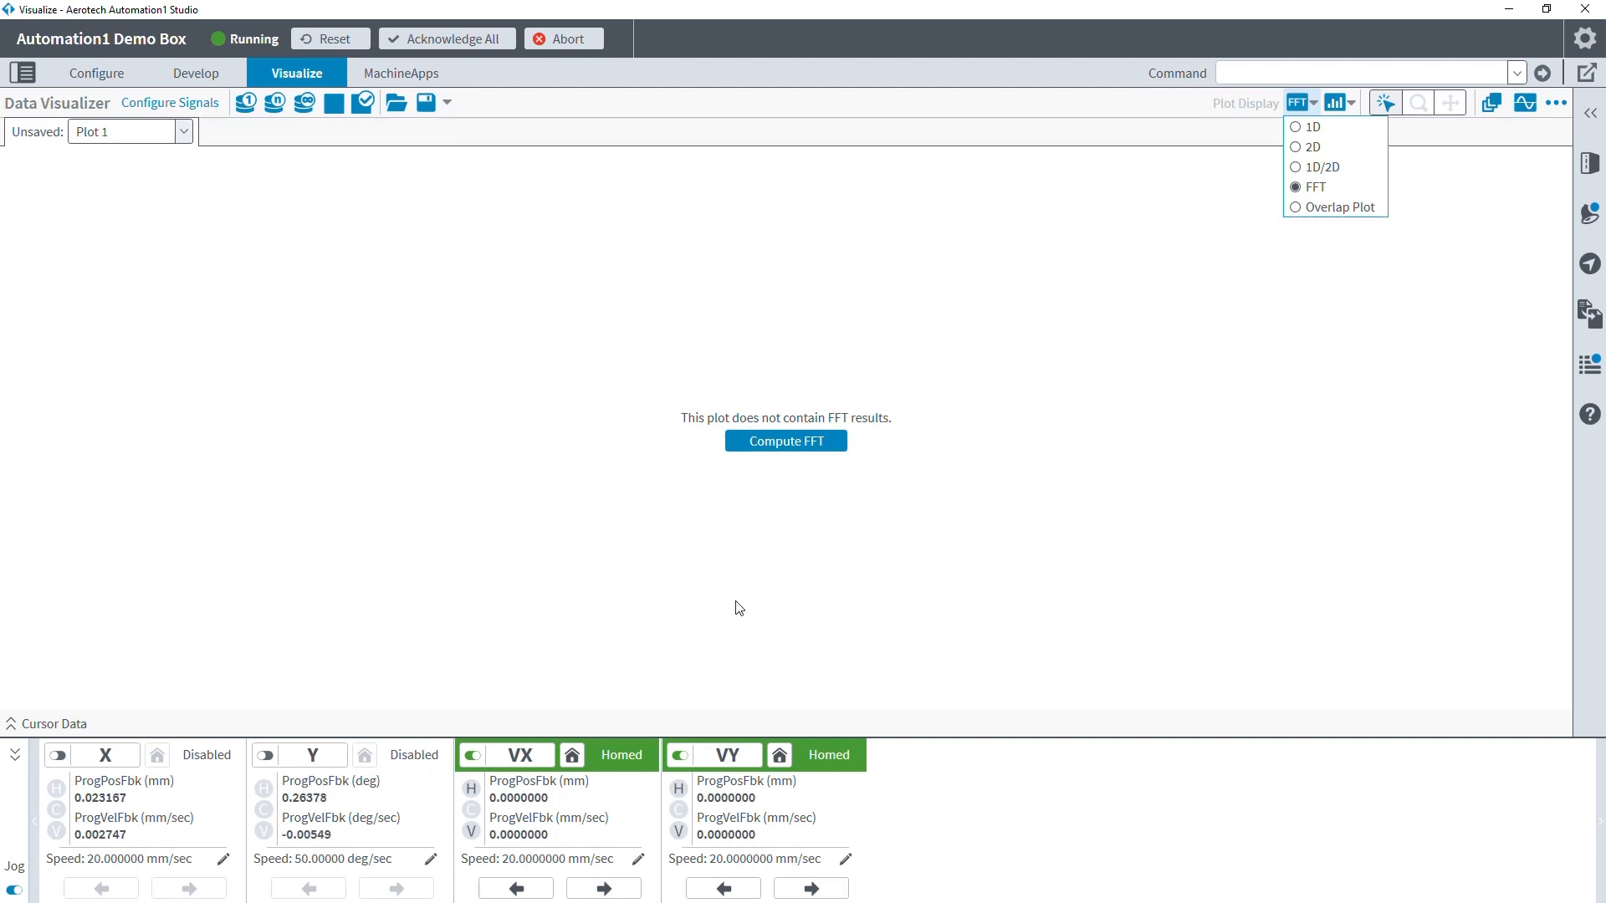
left_click(1311, 149)
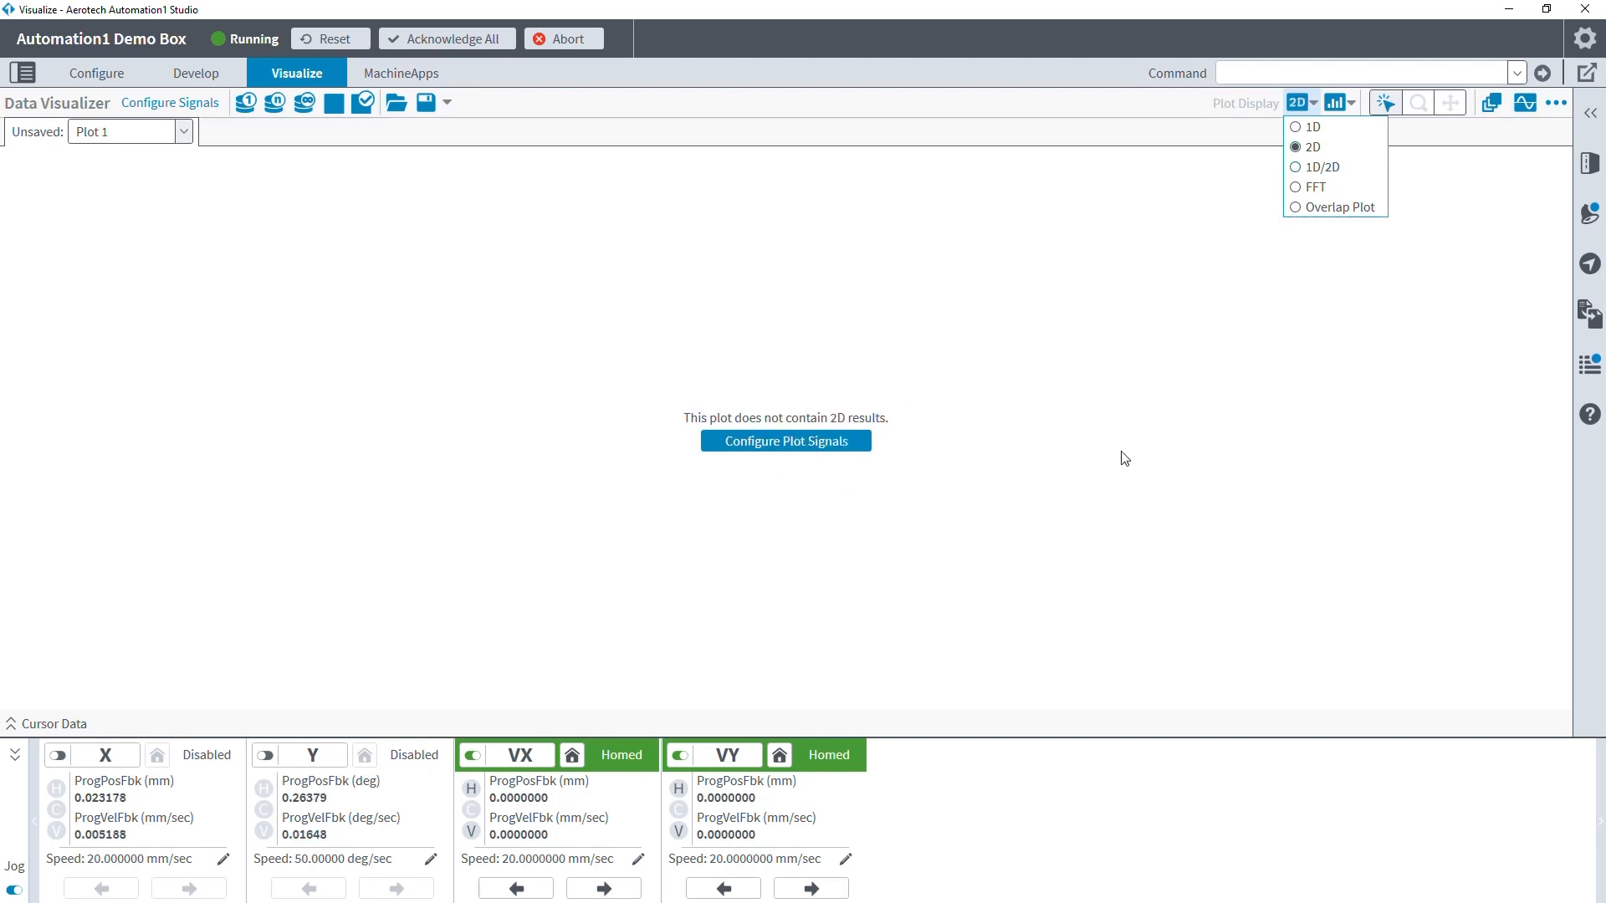
left_click(1326, 167)
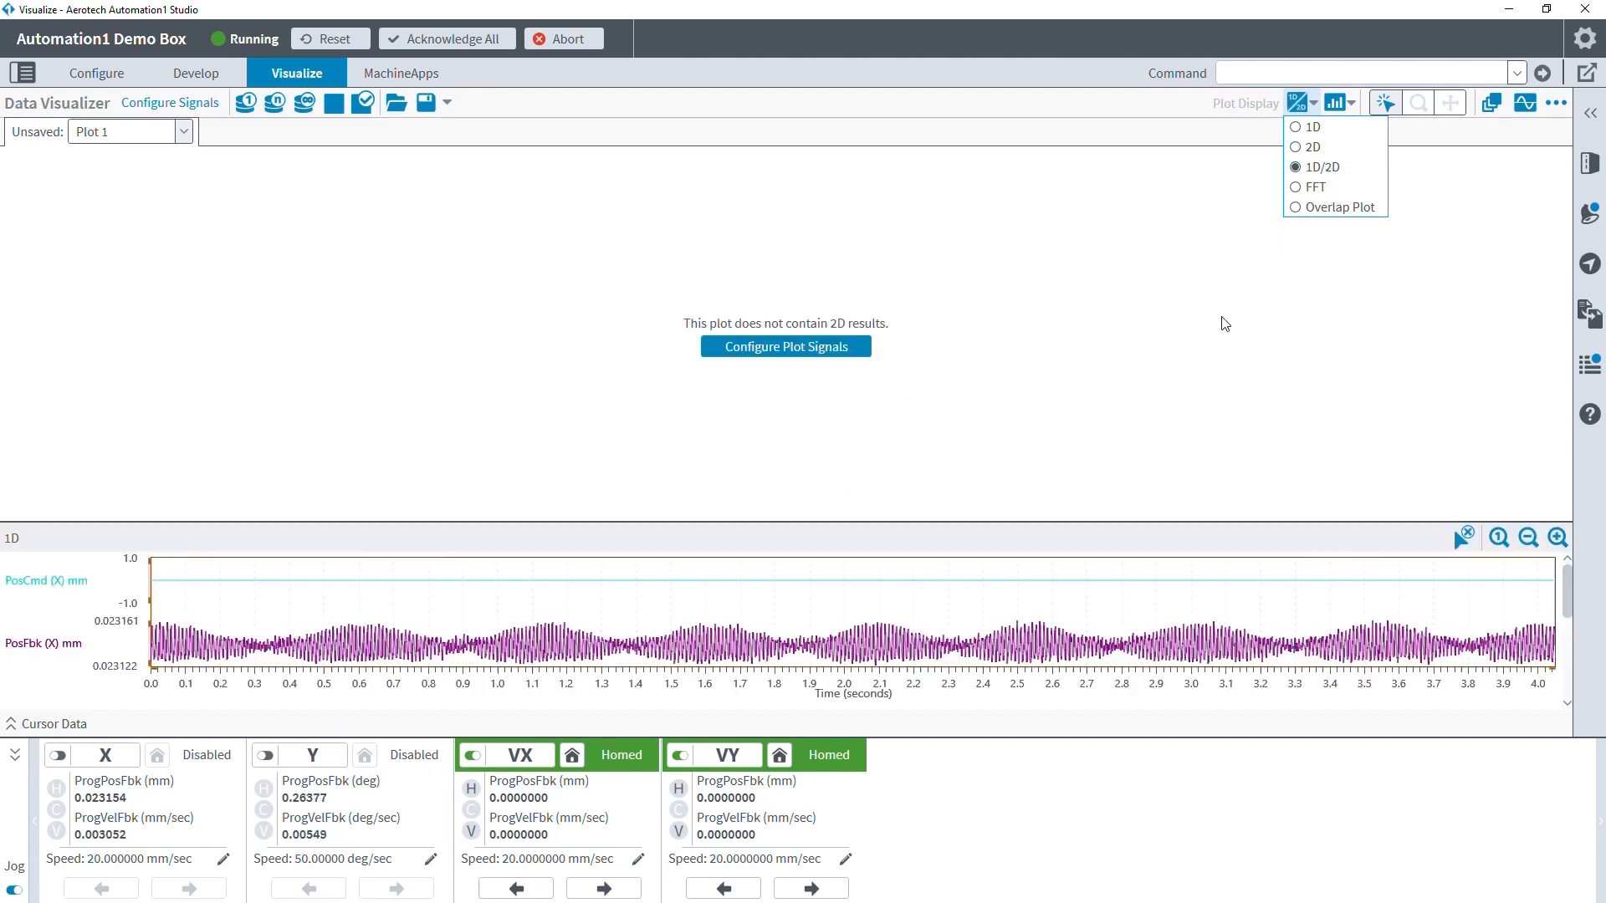
left_click(1307, 129)
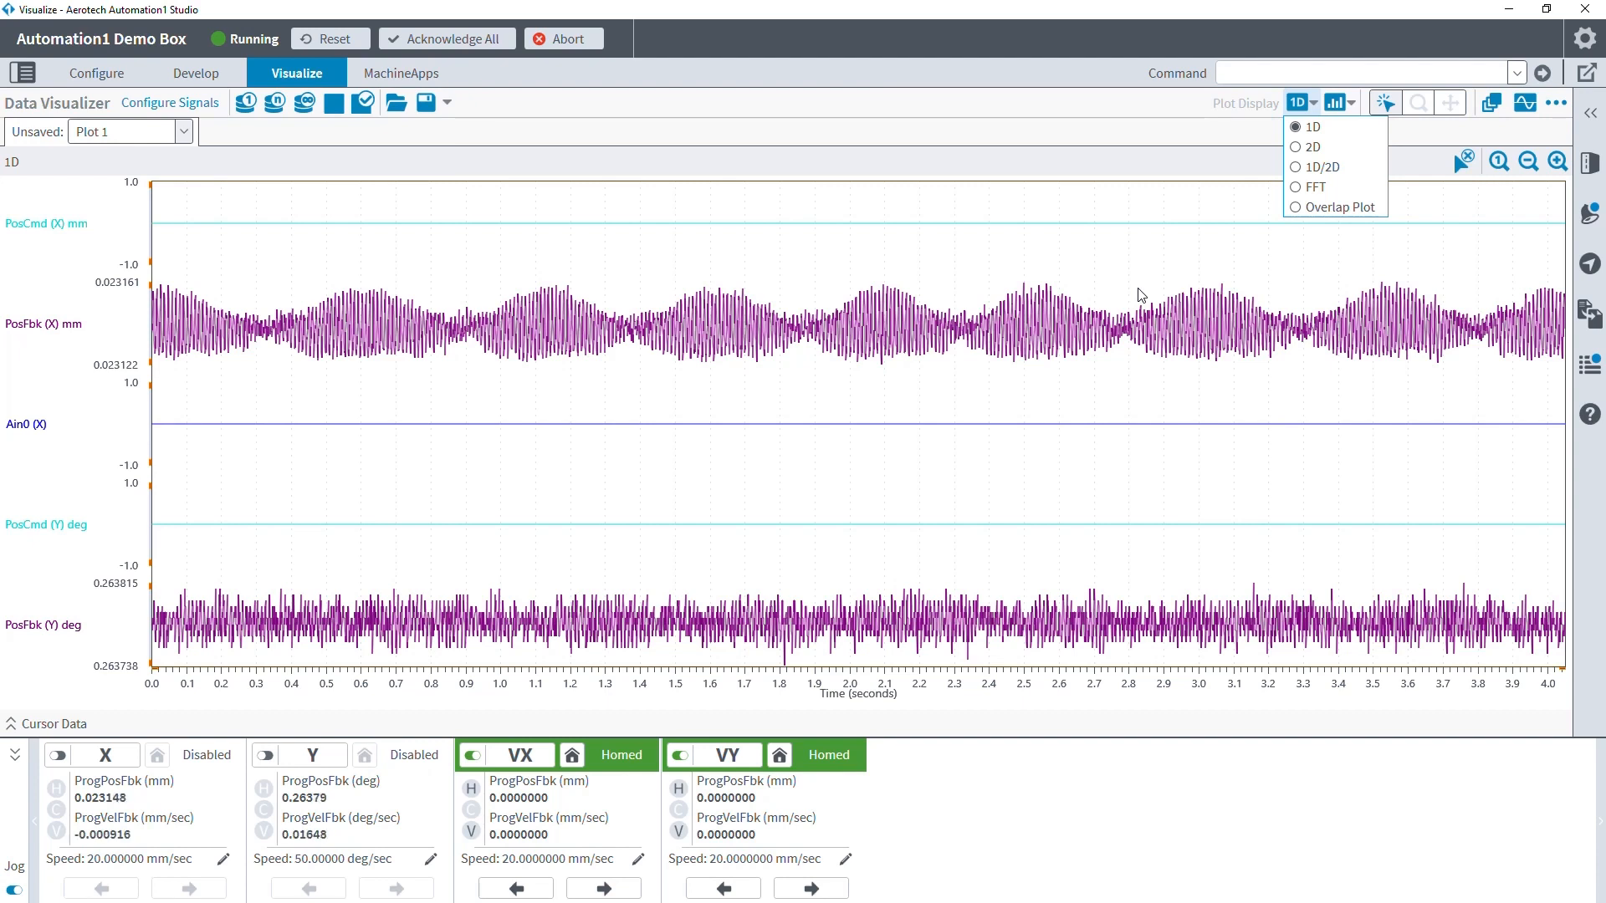
Step: Turn on the plot's zero lines and turn them back off
left_click(1341, 108)
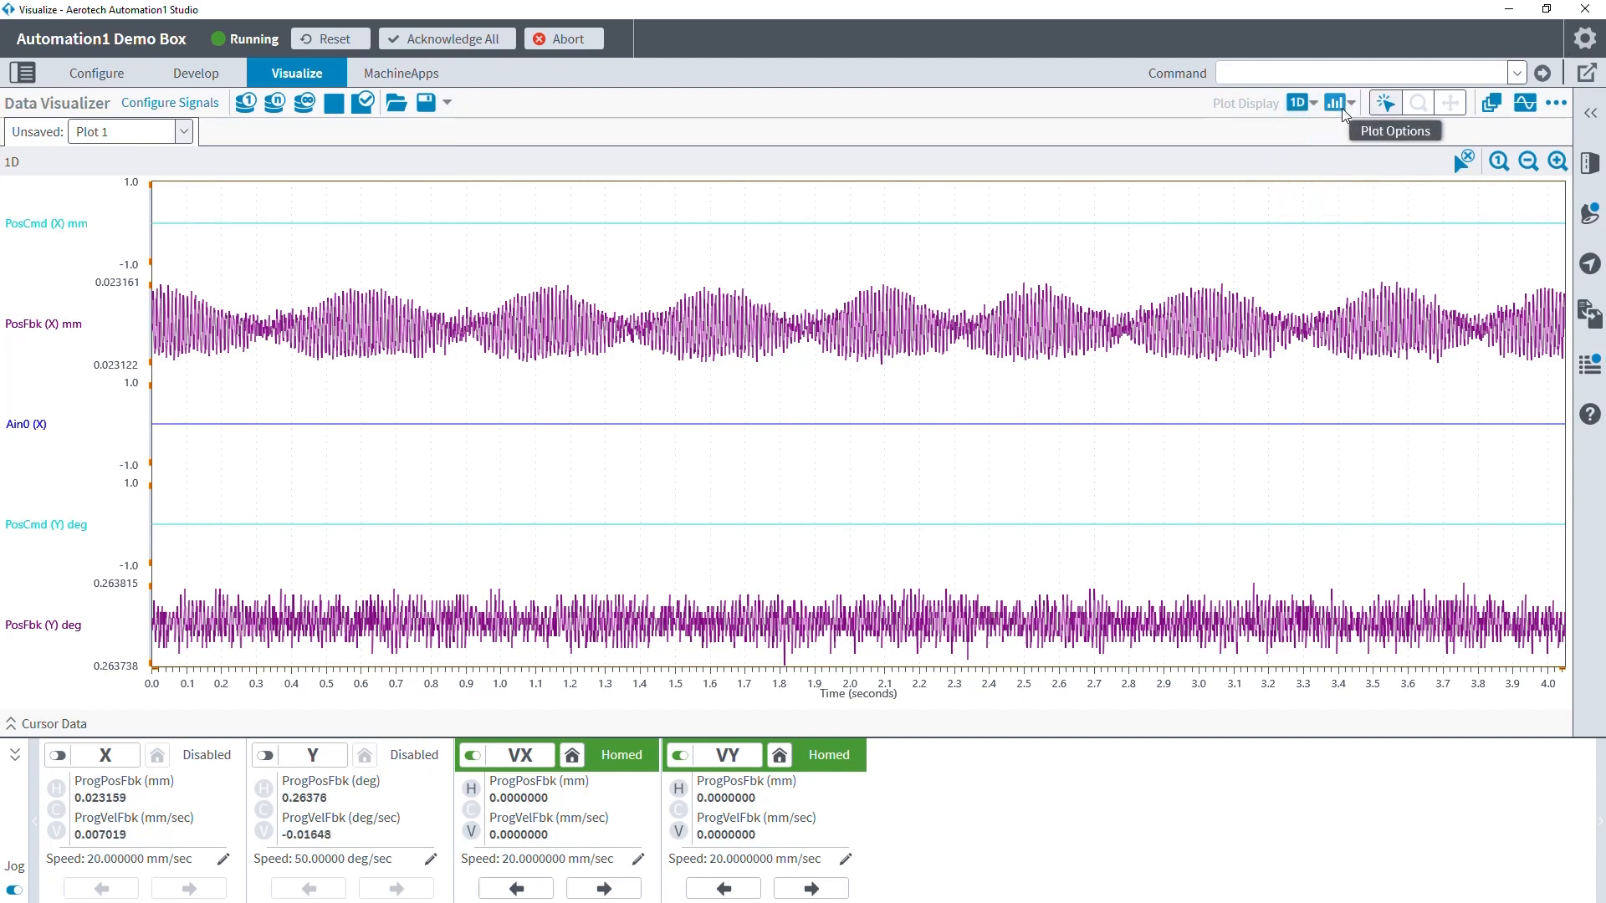
left_click(1341, 108)
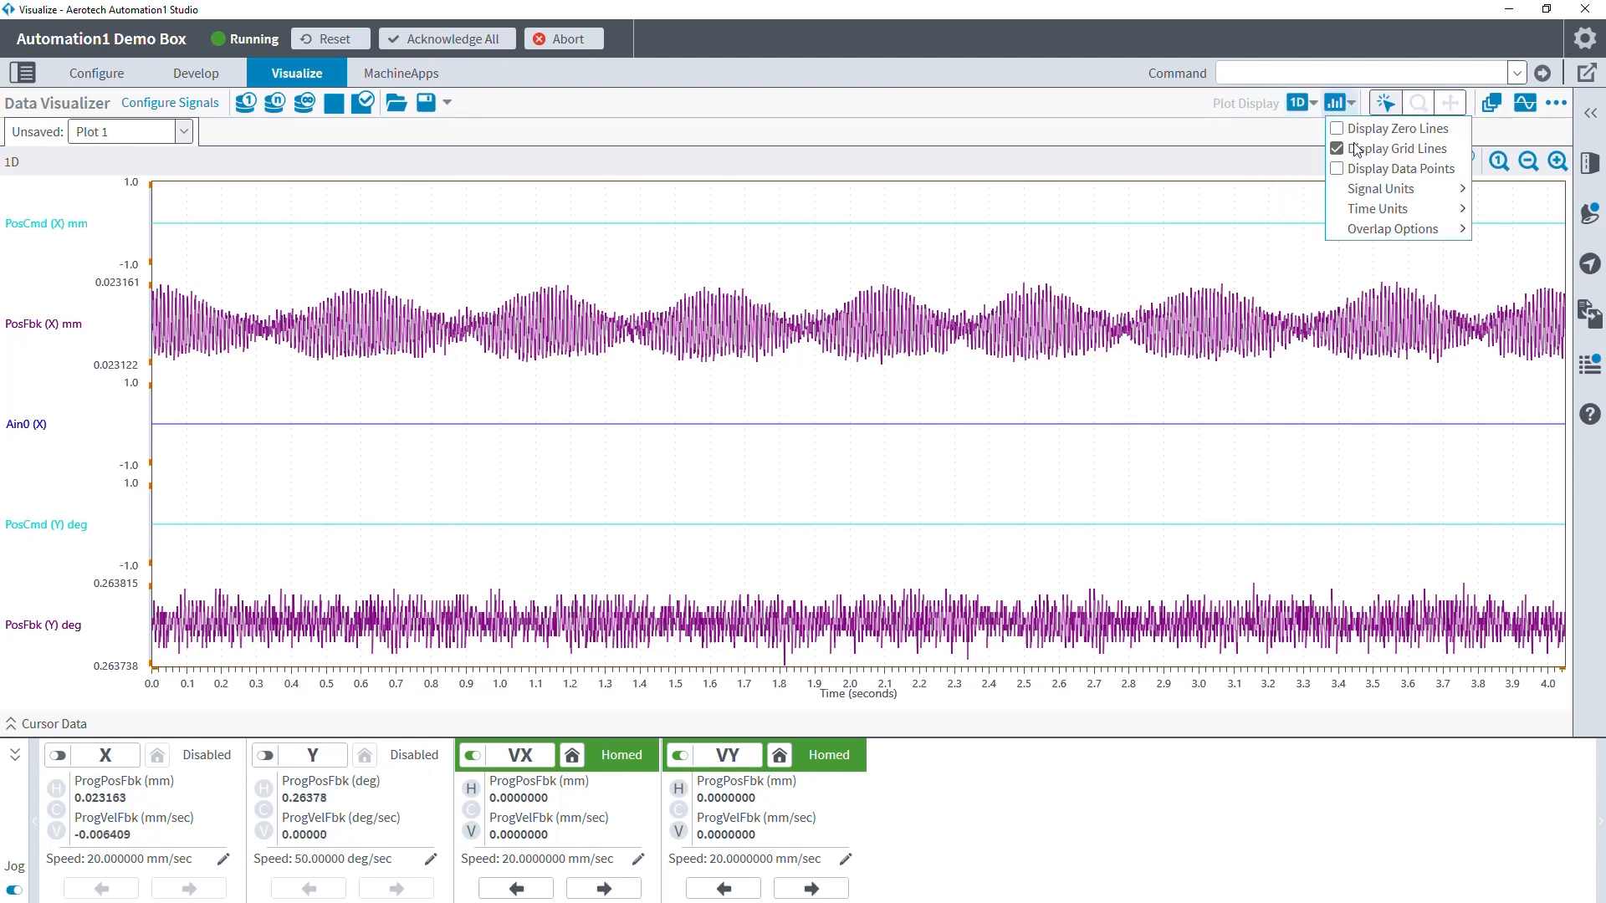
left_click(1442, 129)
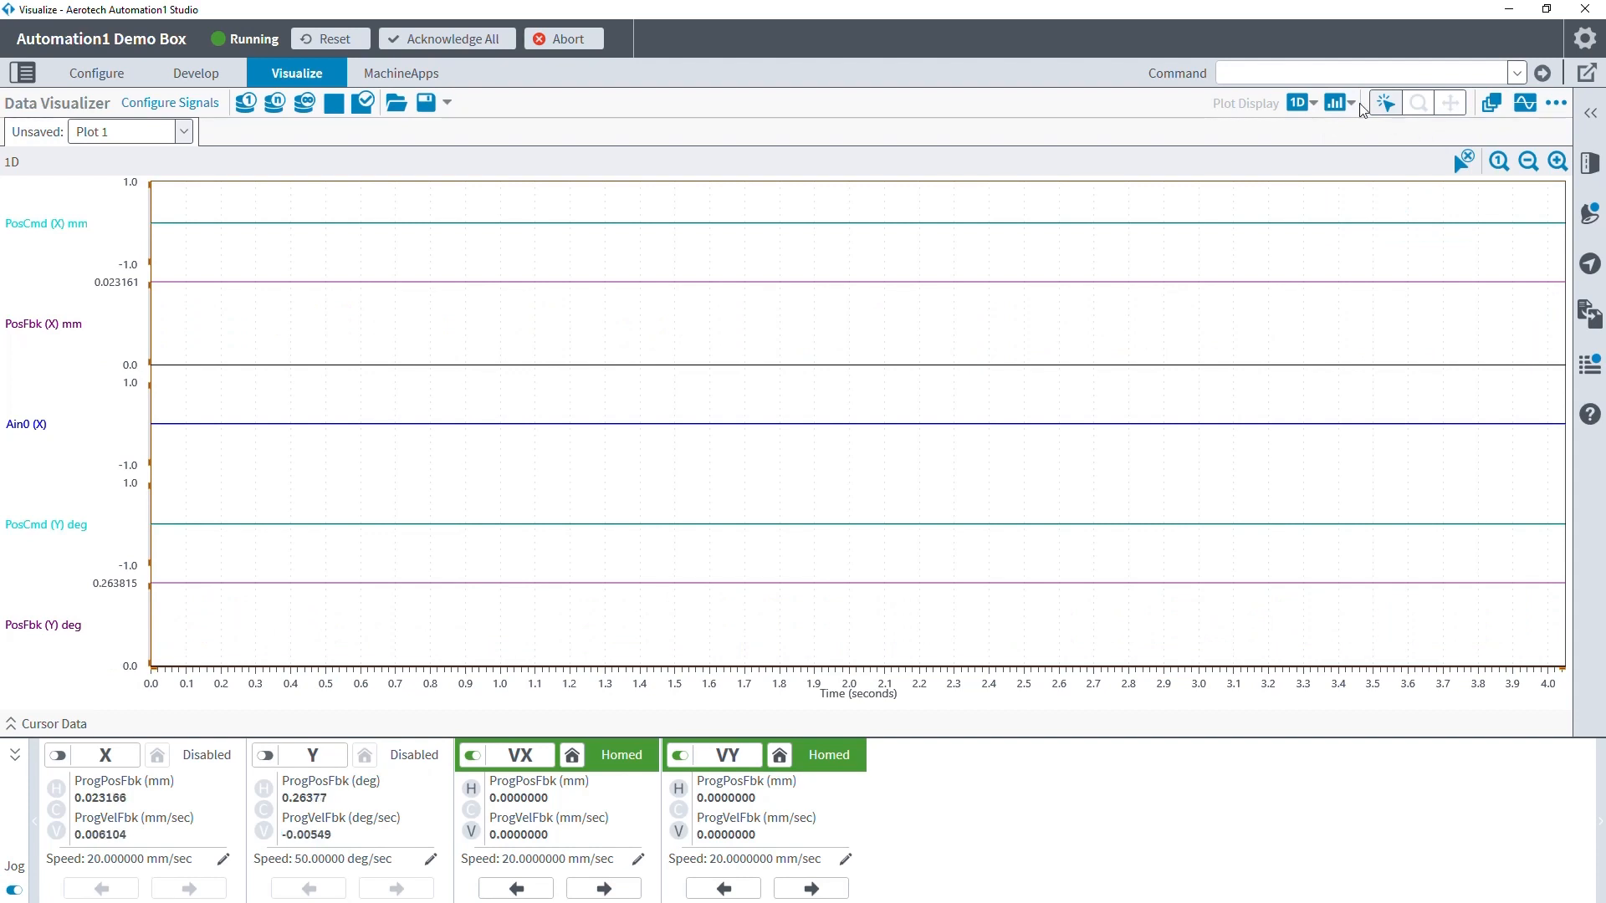
left_click(1341, 103)
left_click(1393, 128)
Step: Show the individual data points on the signal traces and hide them again
left_click(1338, 100)
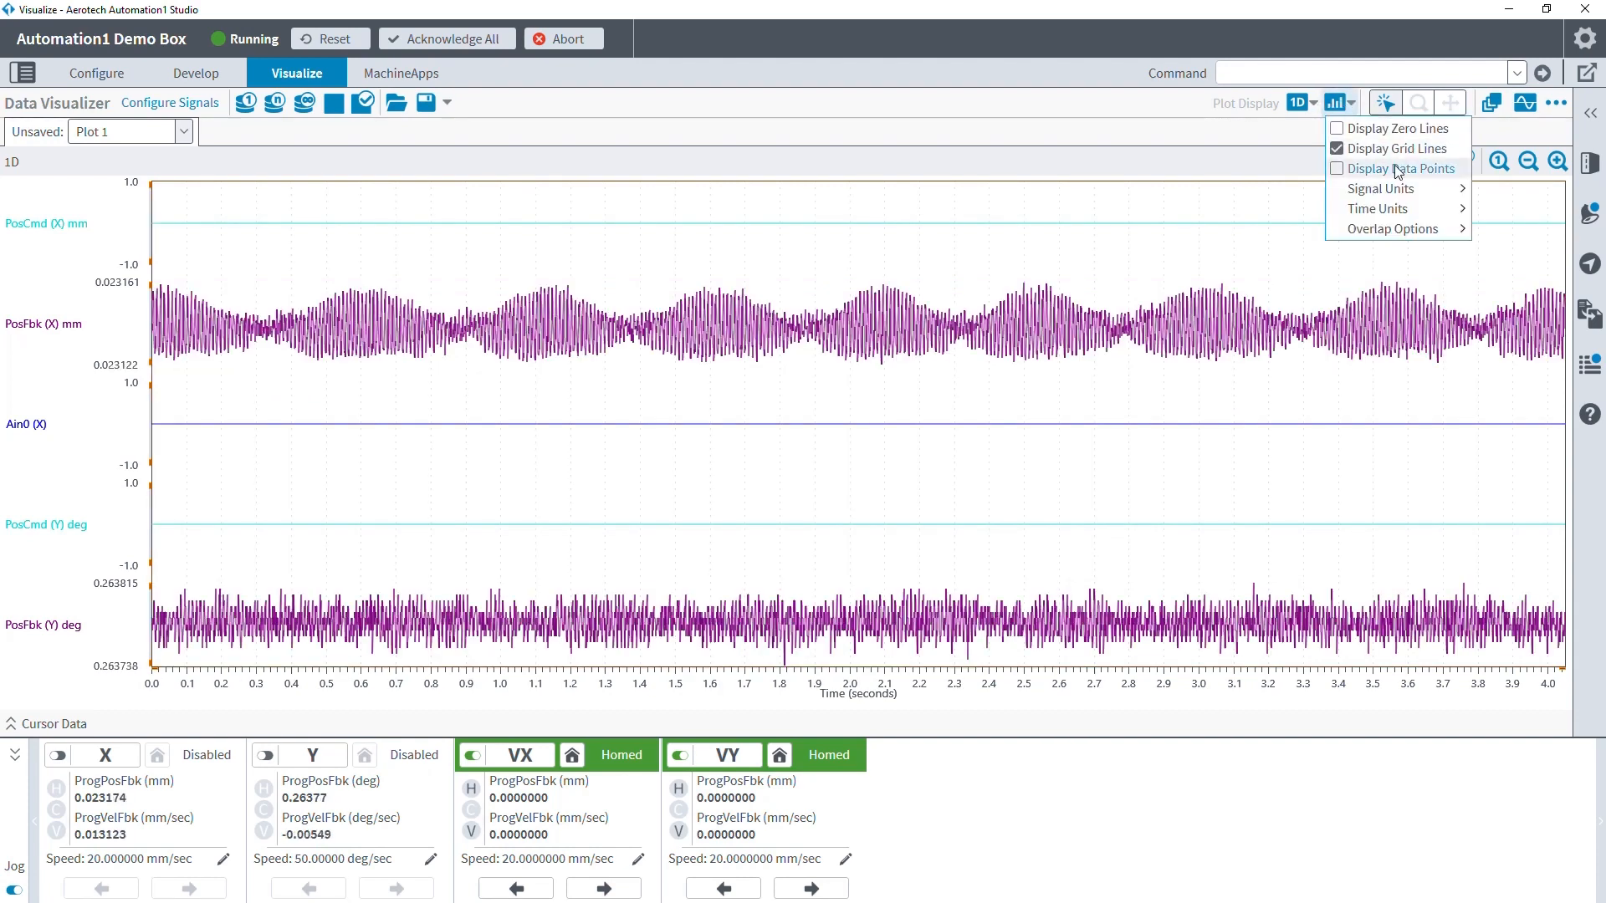
left_click(1403, 169)
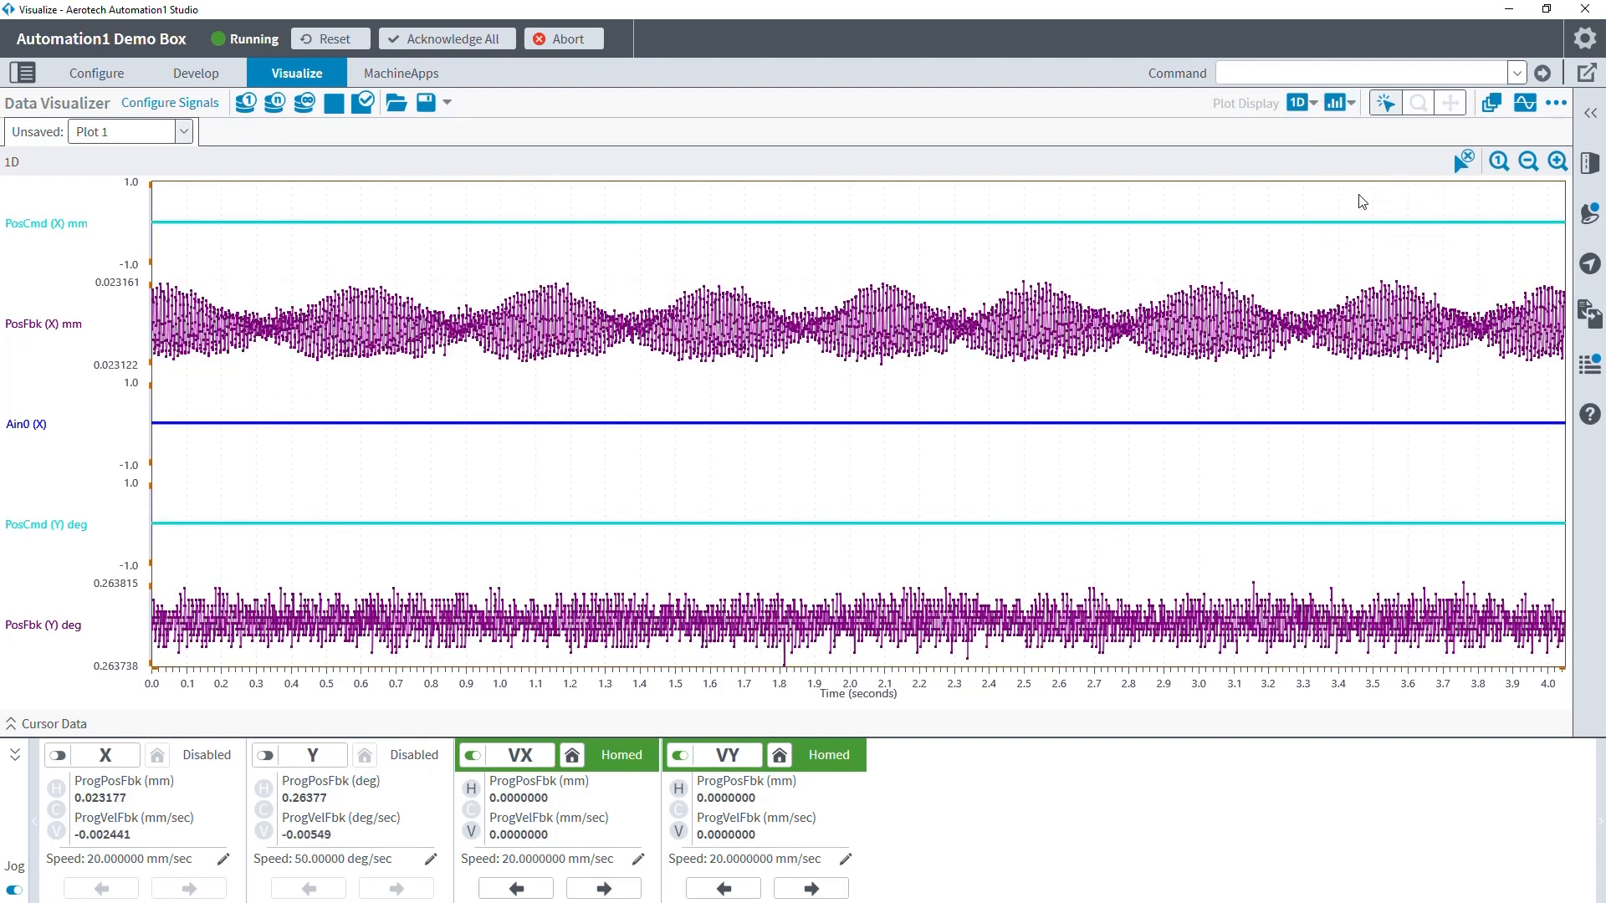
left_click(1338, 100)
left_click(1384, 169)
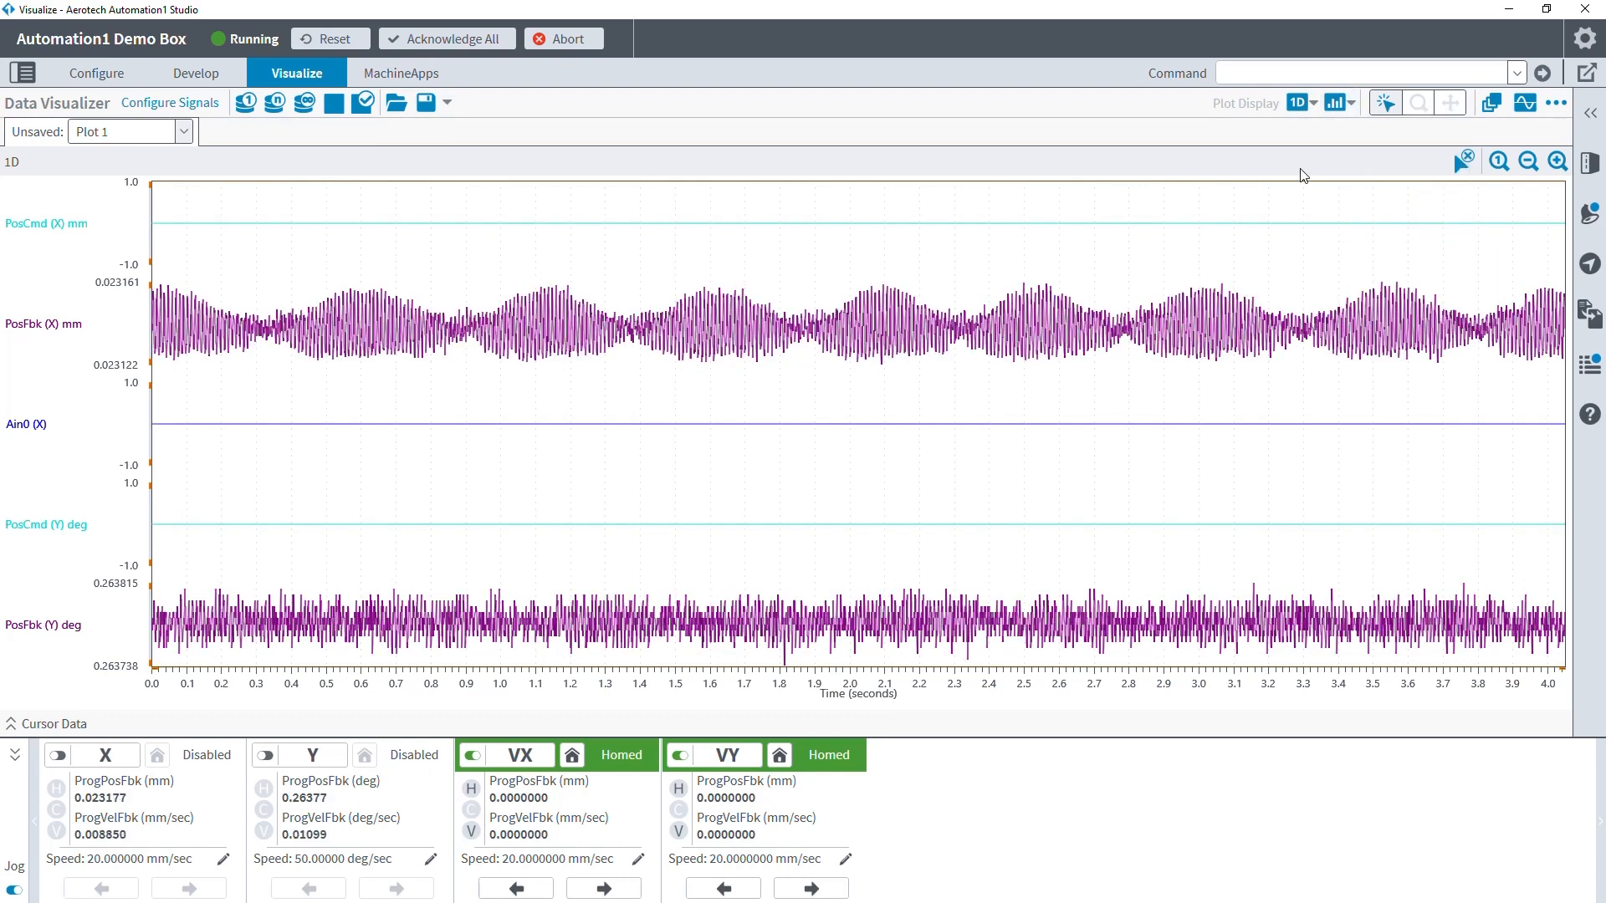
Step: Examine the unit type and operator choices for a new custom signal unit scale, and cancel it
left_click(1338, 102)
mouse_move(1412, 190)
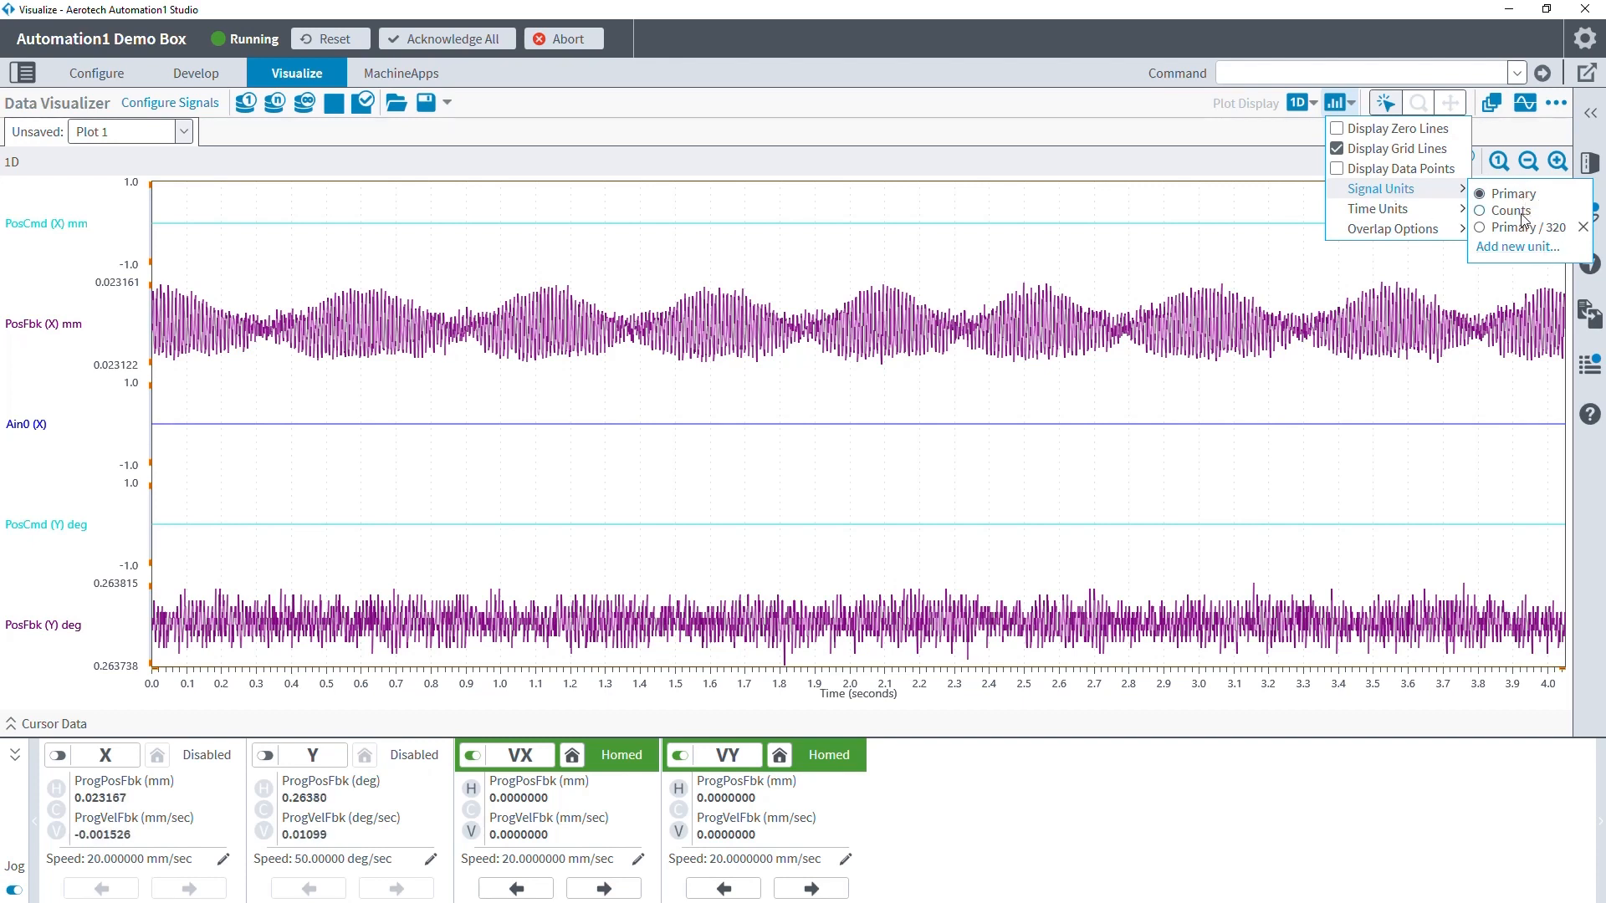
left_click(1527, 248)
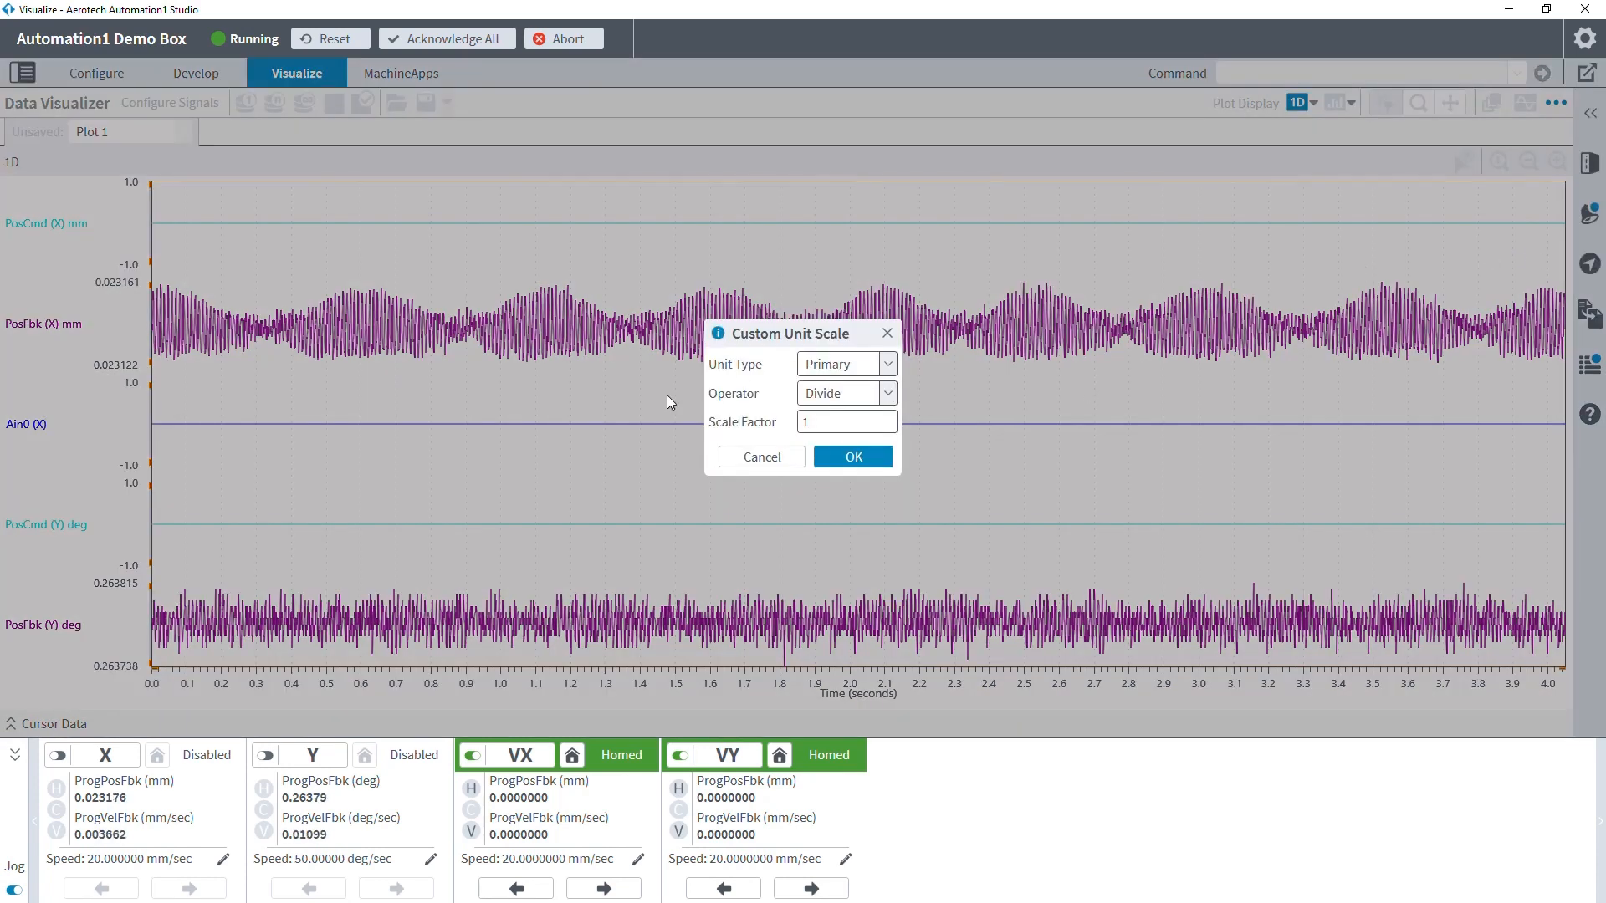
left_click(869, 368)
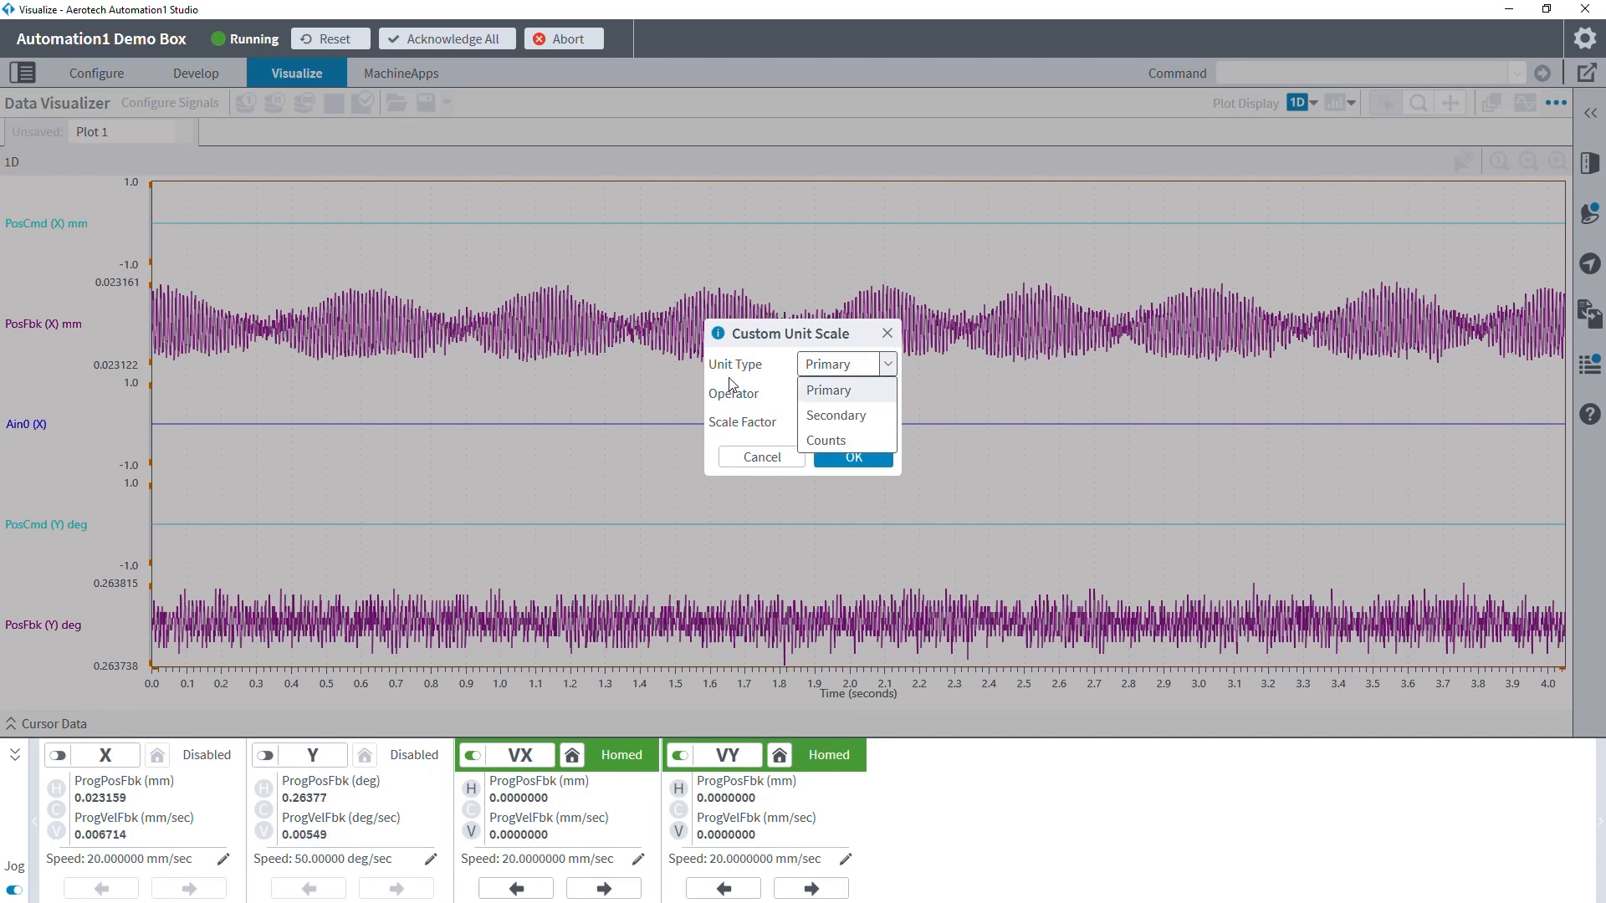
left_click(763, 385)
left_click(848, 391)
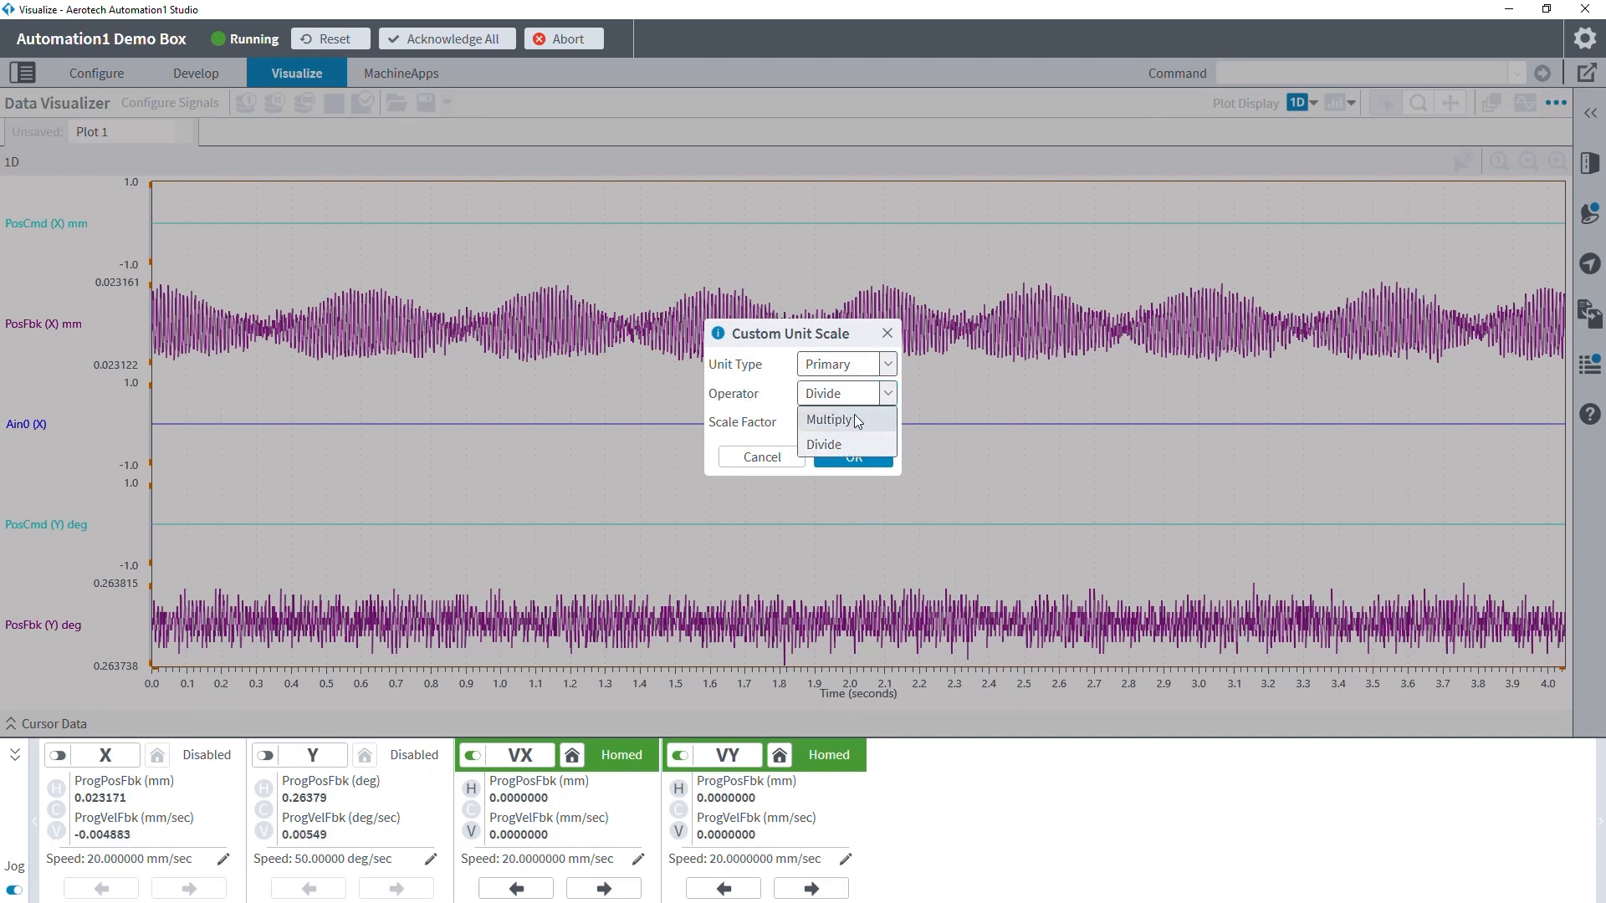
left_click(828, 441)
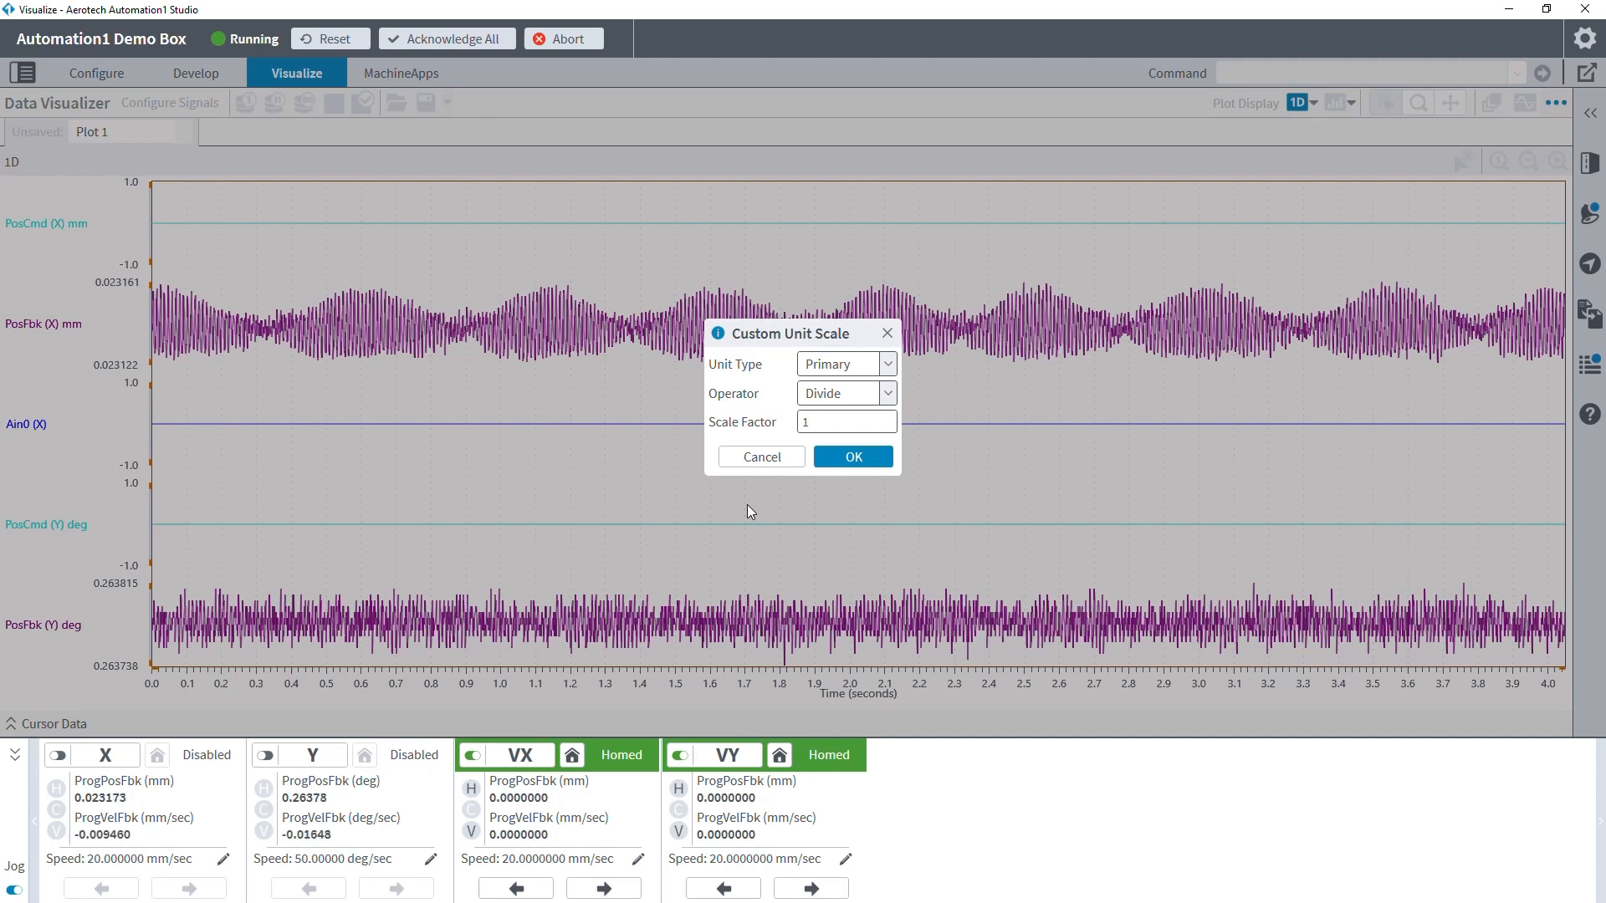
left_click(751, 459)
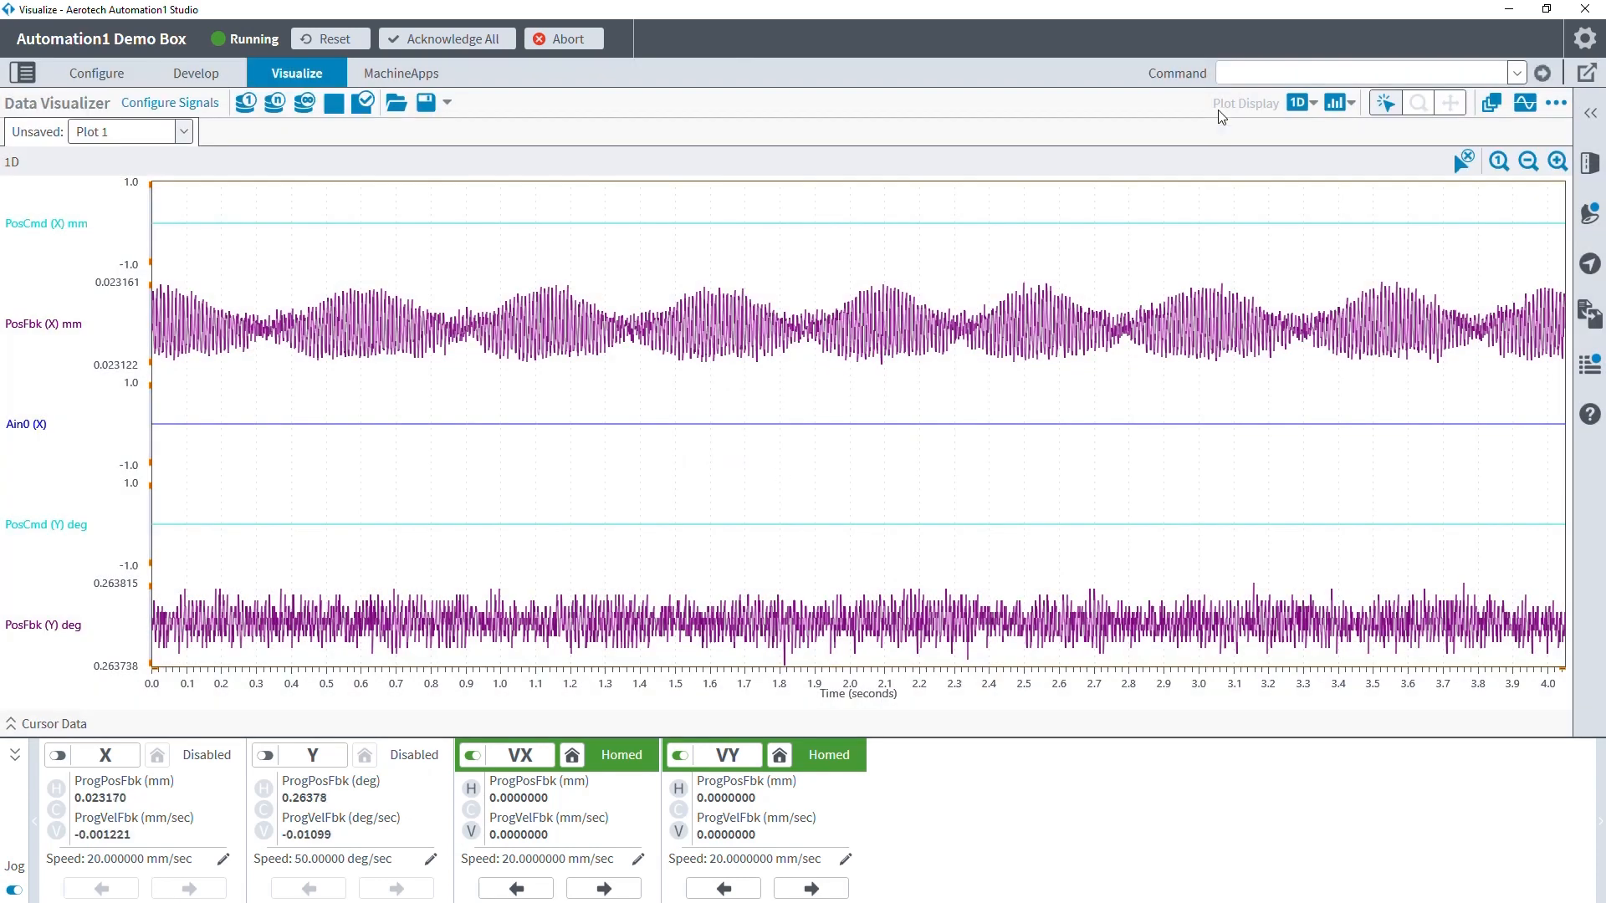
Step: Review the time unit choices available for the plot
left_click(1314, 103)
left_click(1355, 101)
left_click(1356, 102)
mouse_move(1380, 211)
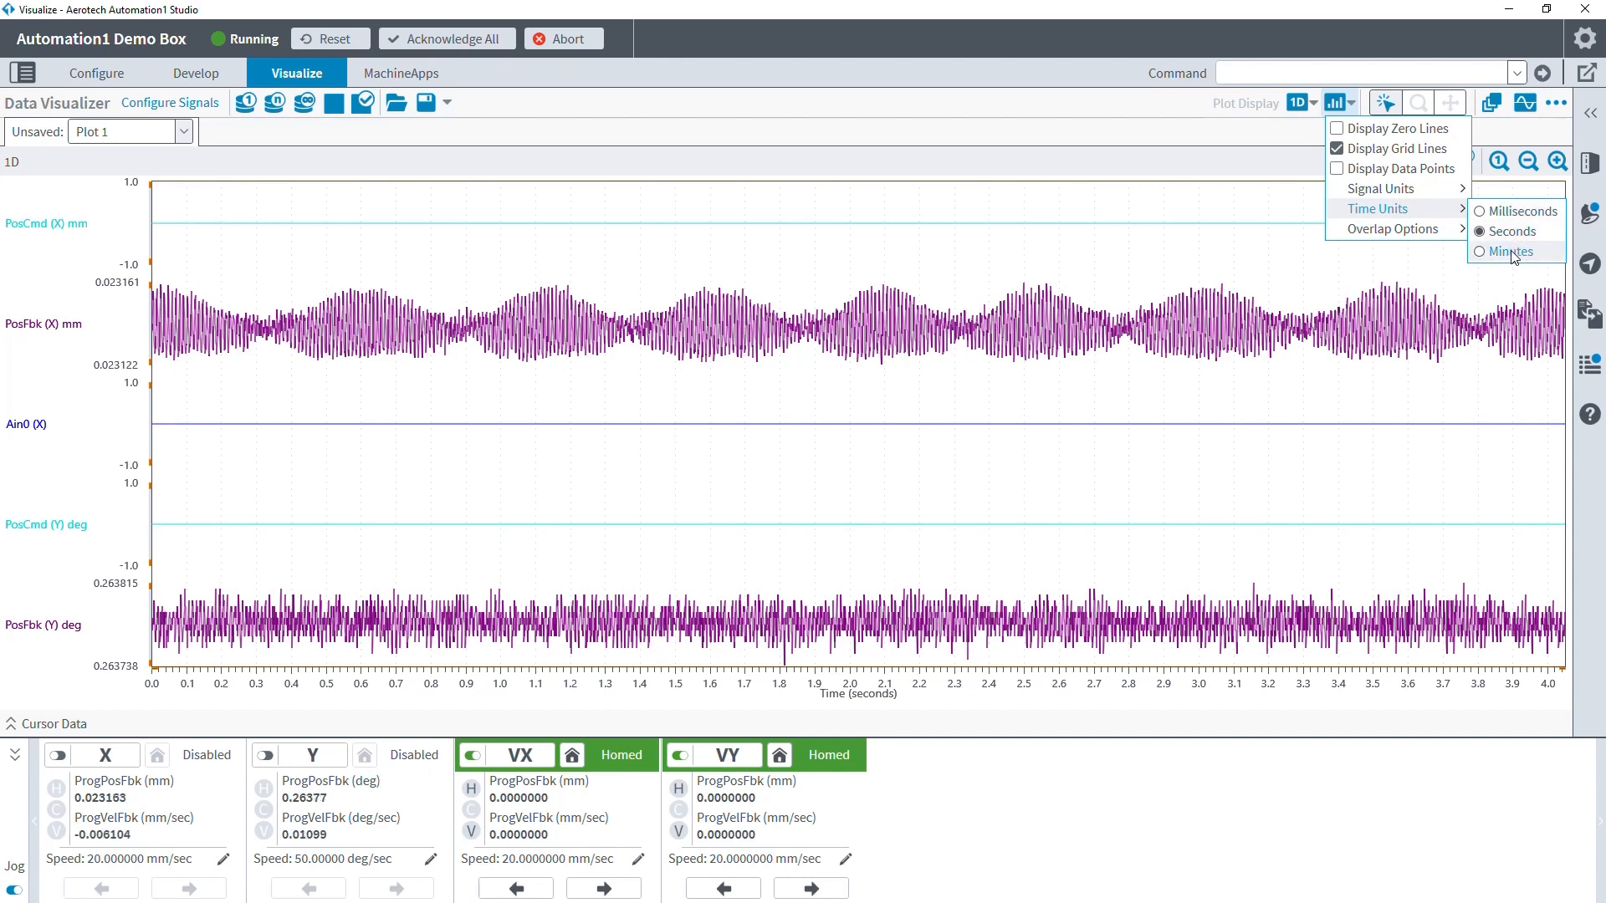
Step: Overlap all signals in a single graph, and switch the overlap option to Overlap By Axis
mouse_move(1392, 232)
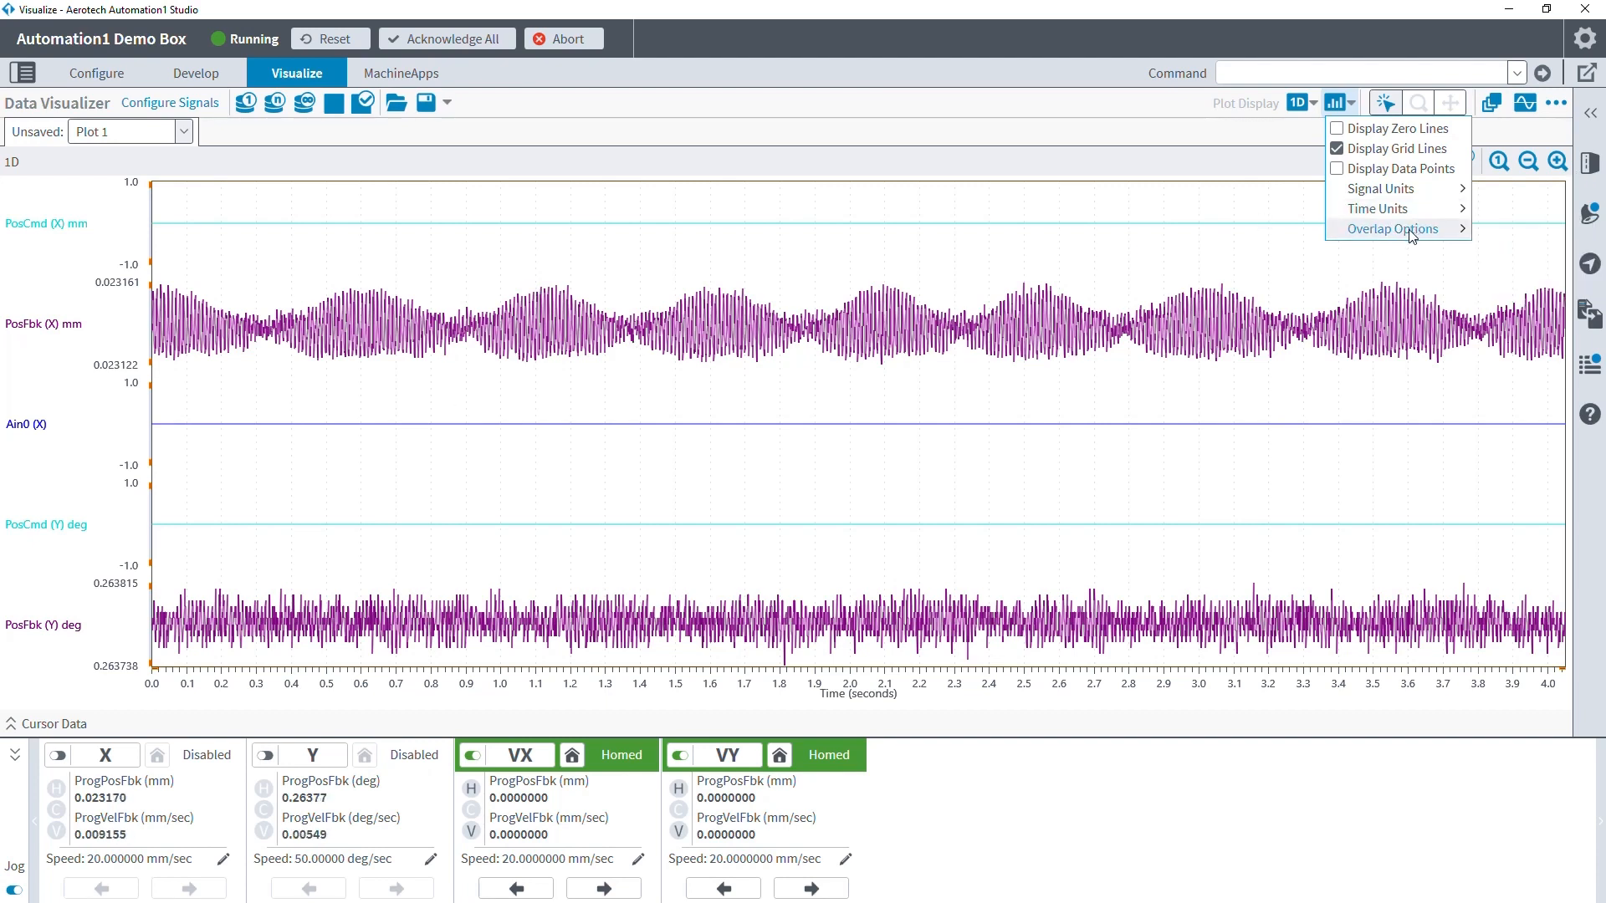
left_click(1453, 240)
left_click(1332, 102)
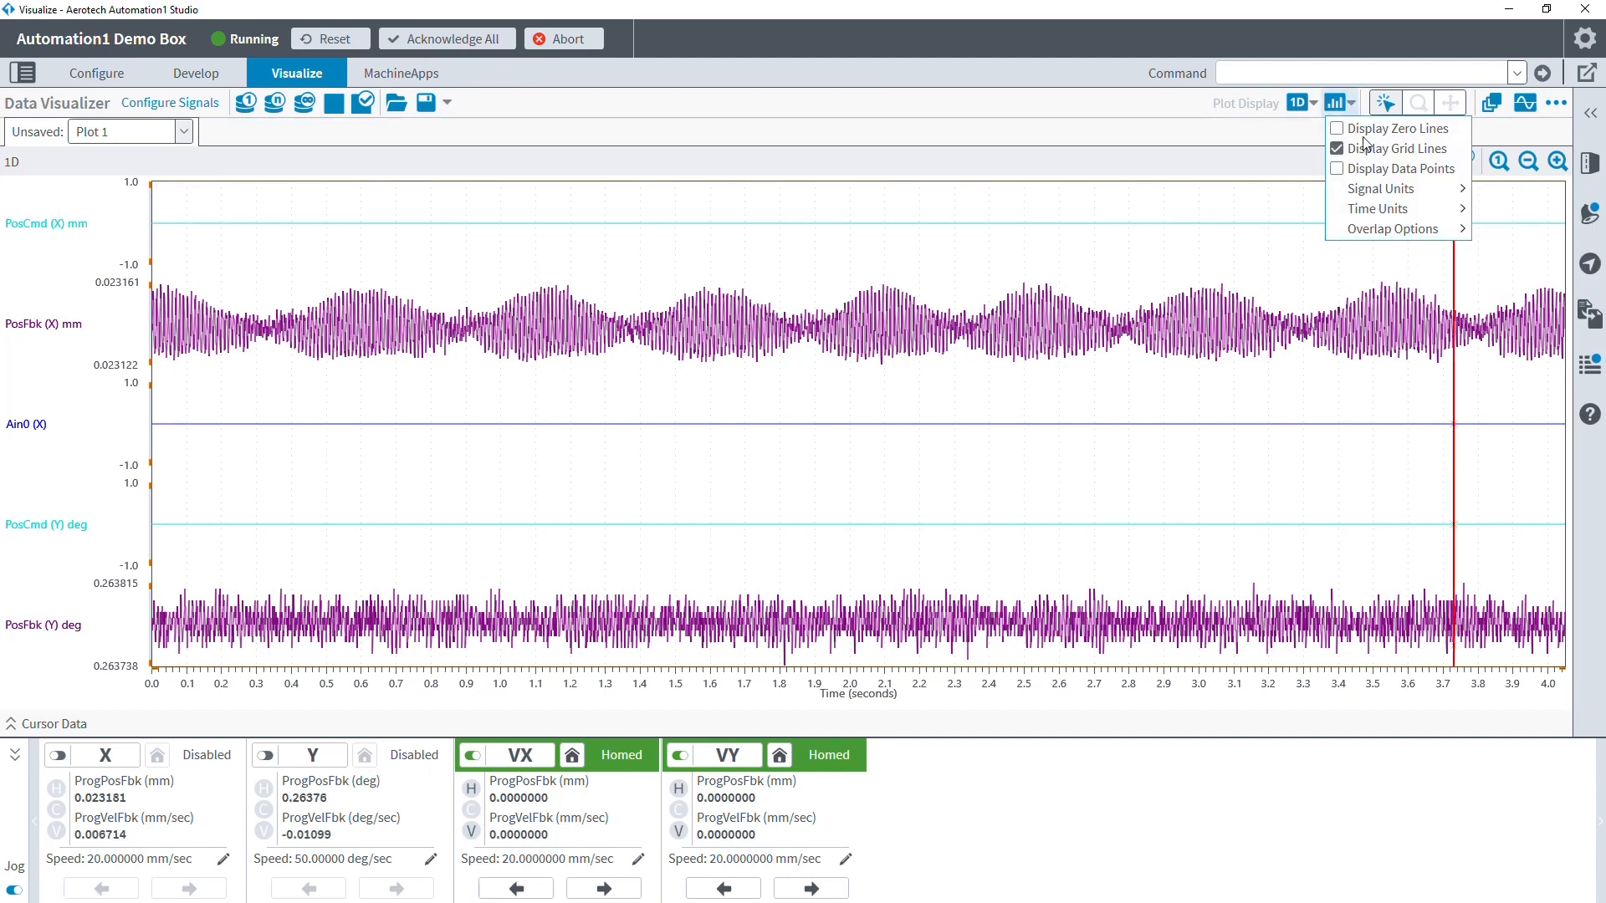
left_click(1518, 252)
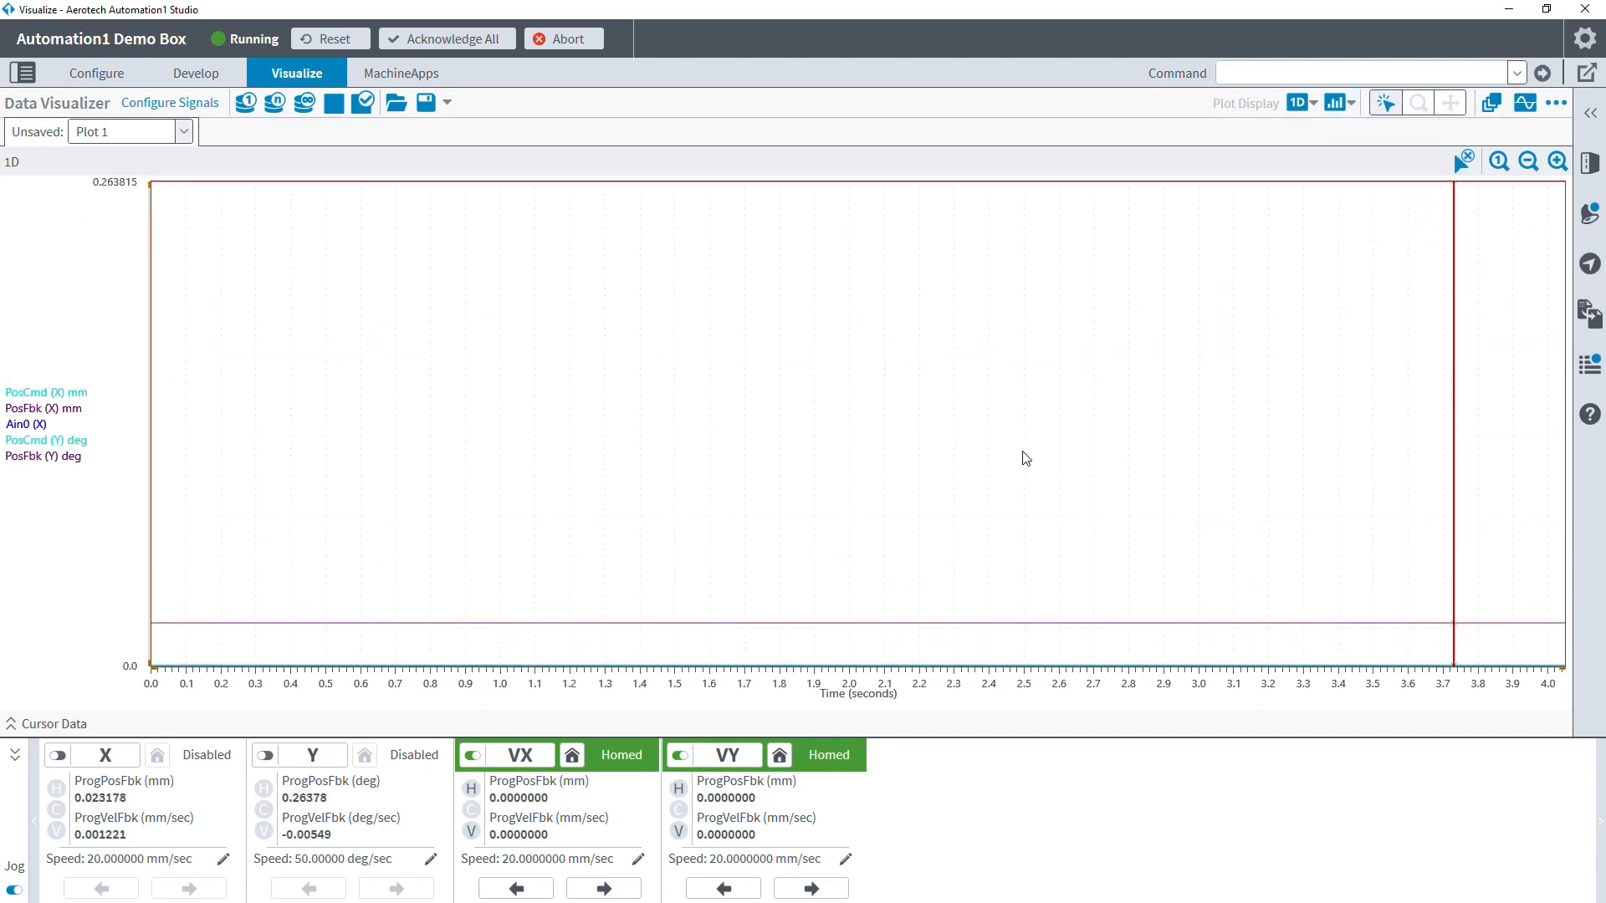
left_click(1335, 102)
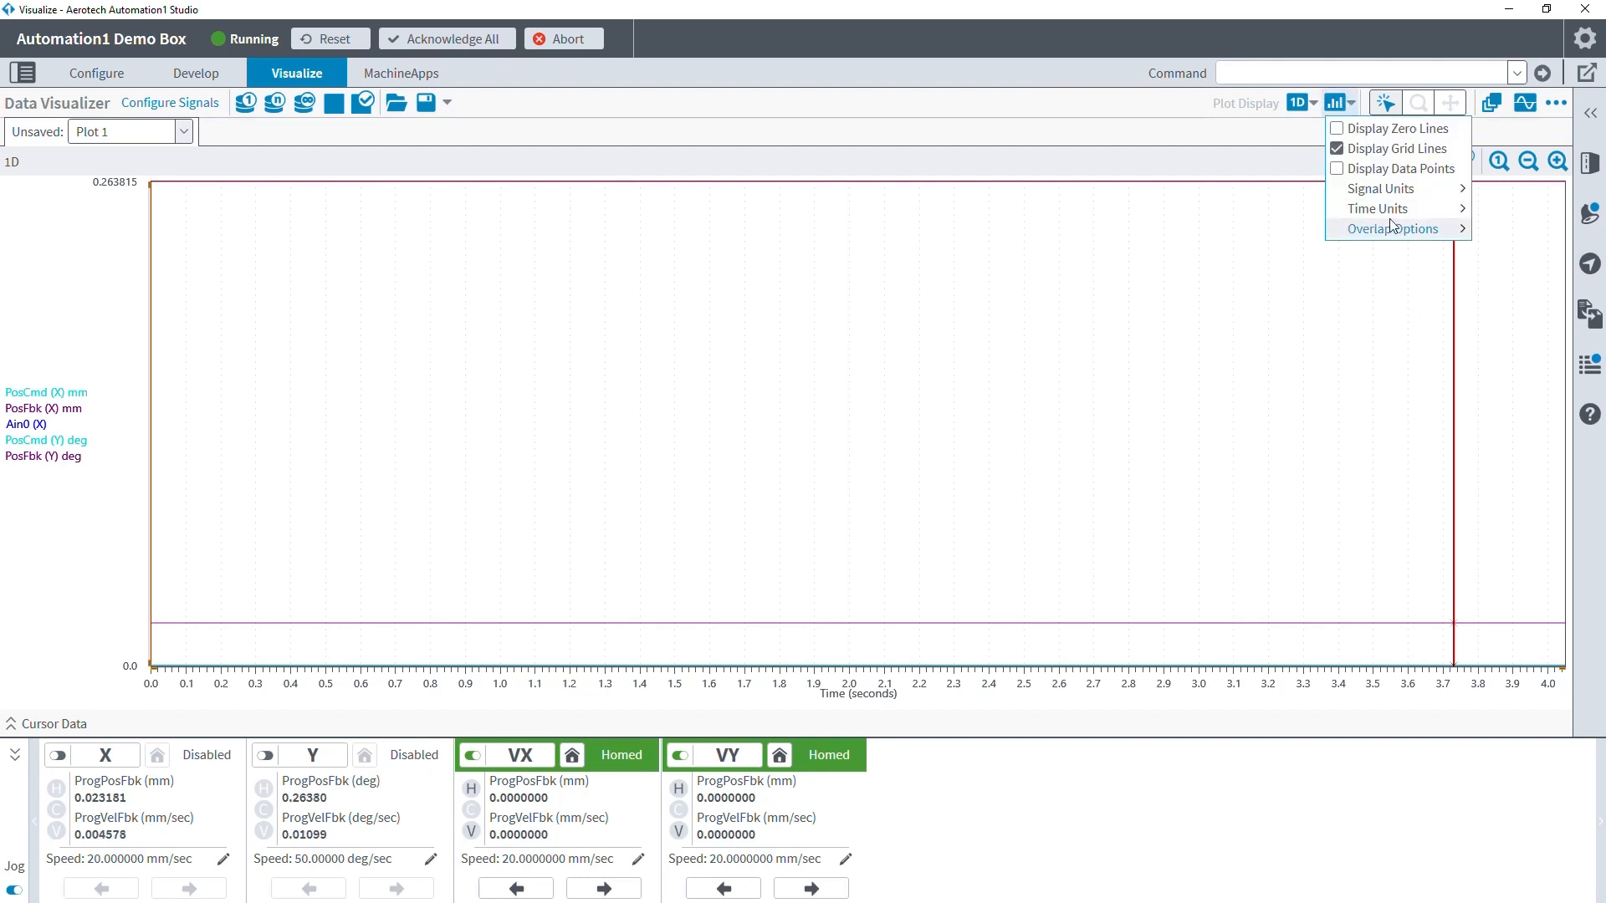
mouse_move(1399, 232)
left_click(1528, 272)
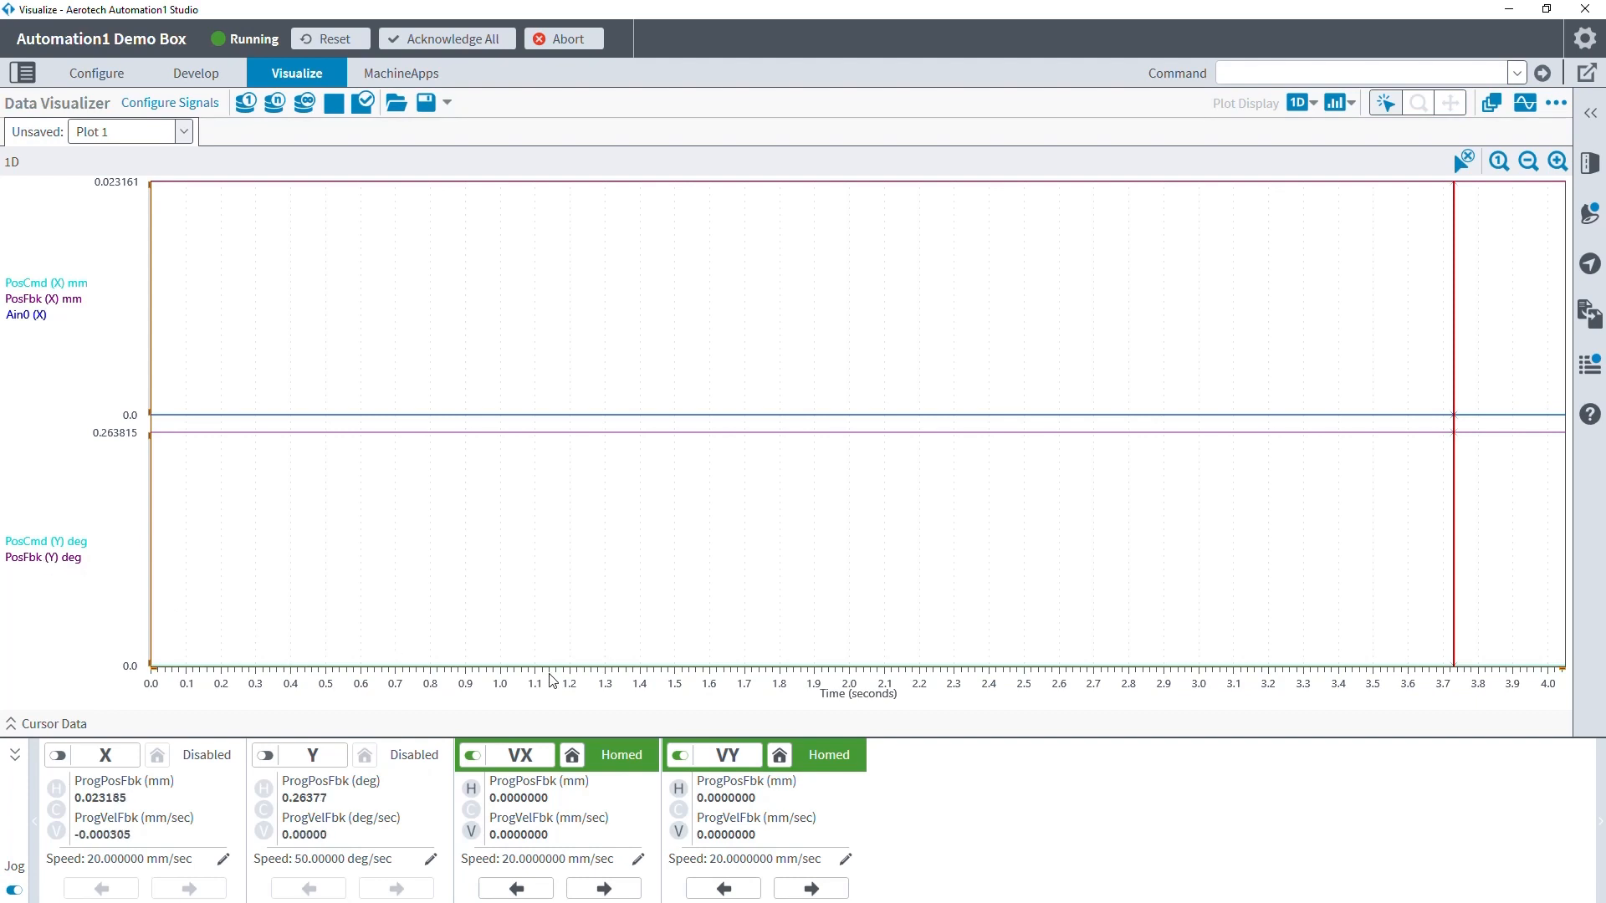
Step: Overlap the traces by signal, and restore separate graphs by setting the overlap option to None
left_click(1330, 436)
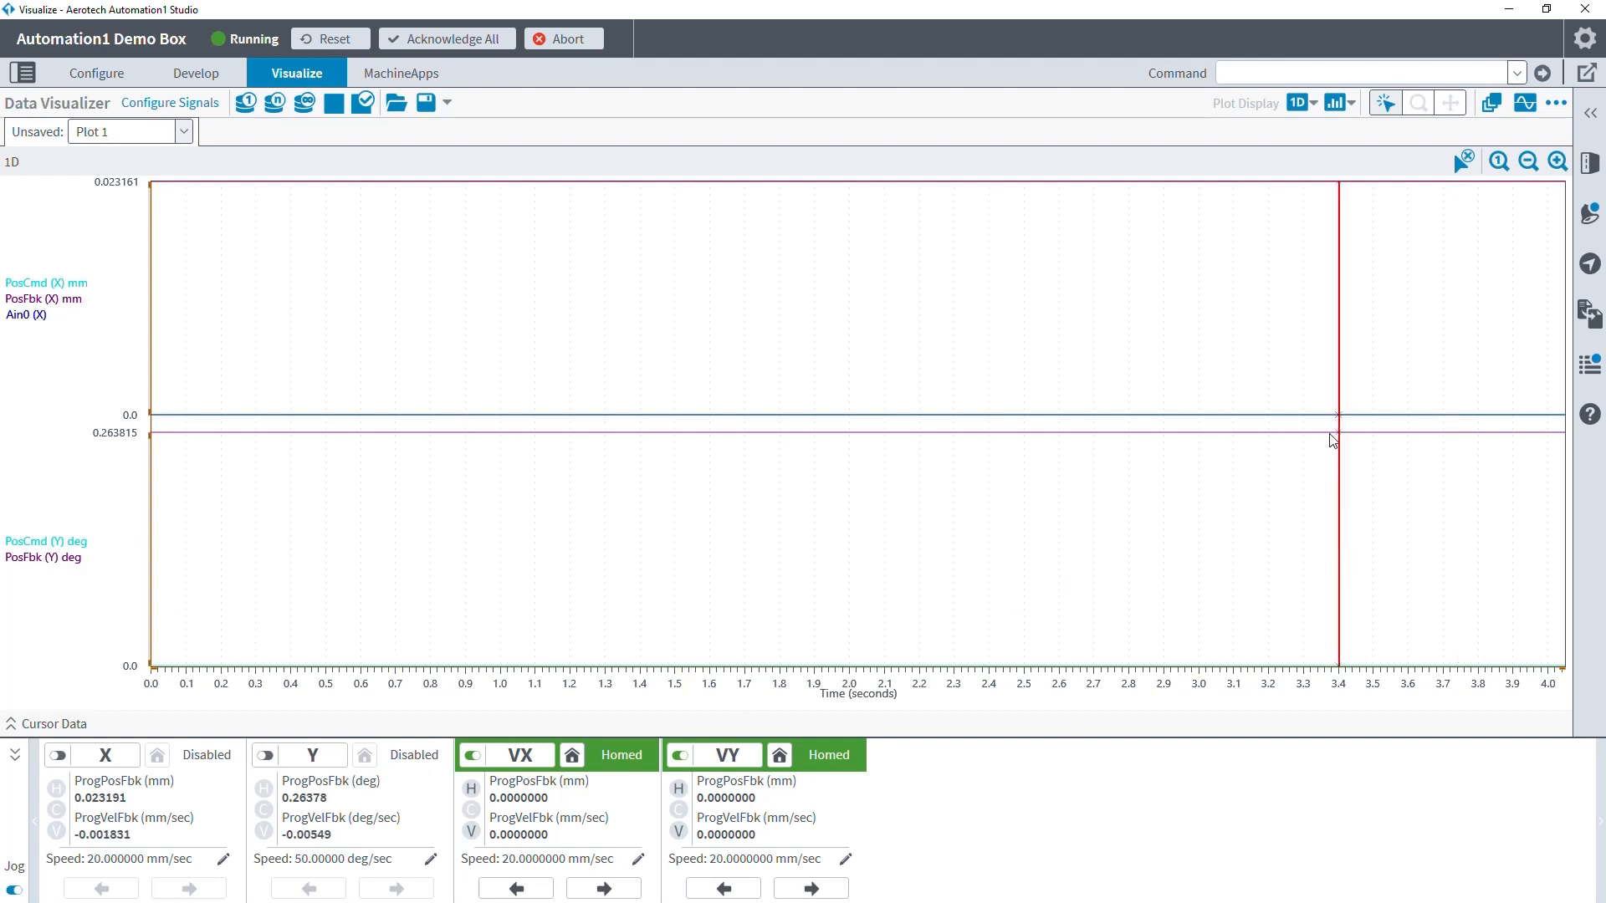
left_click(1343, 109)
mouse_move(1438, 238)
left_click(1545, 301)
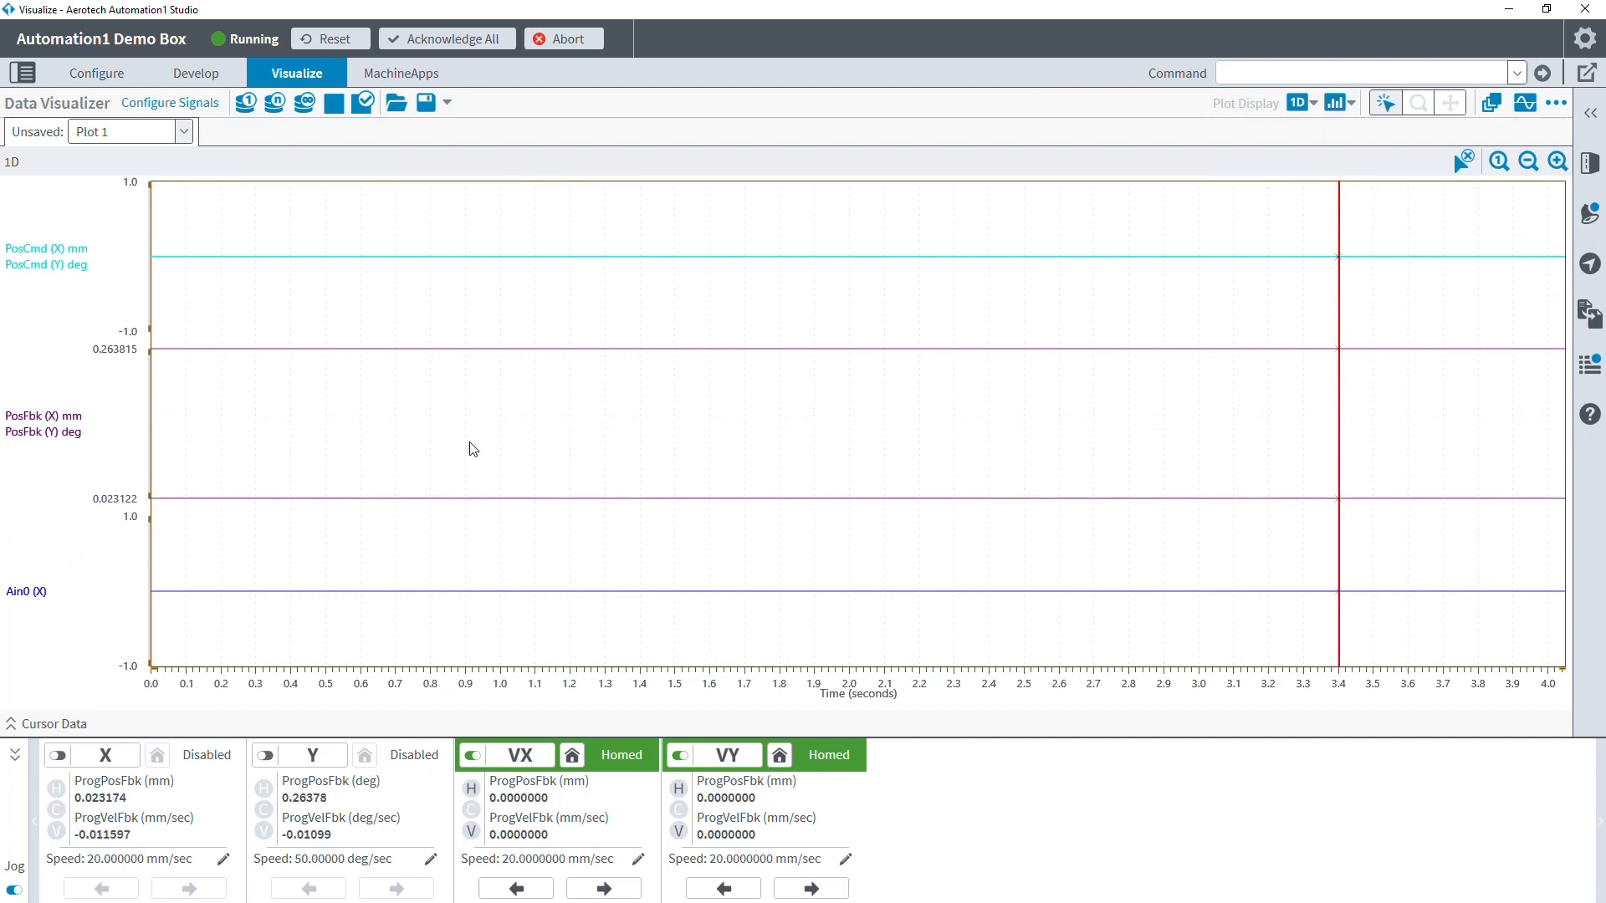
left_click(1338, 102)
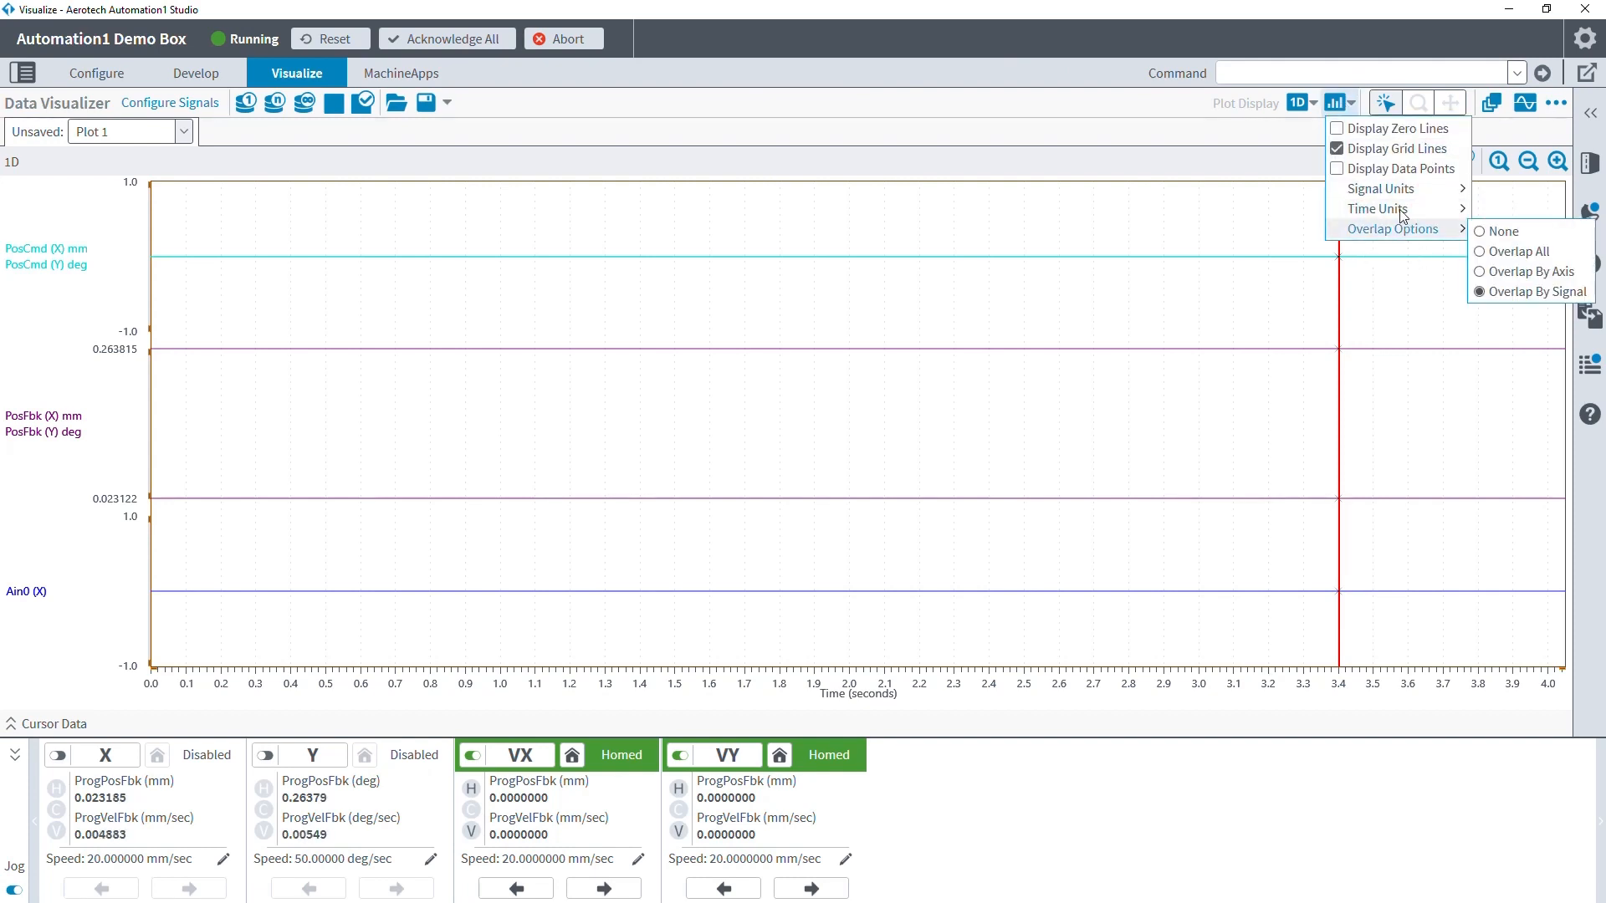
left_click(1493, 234)
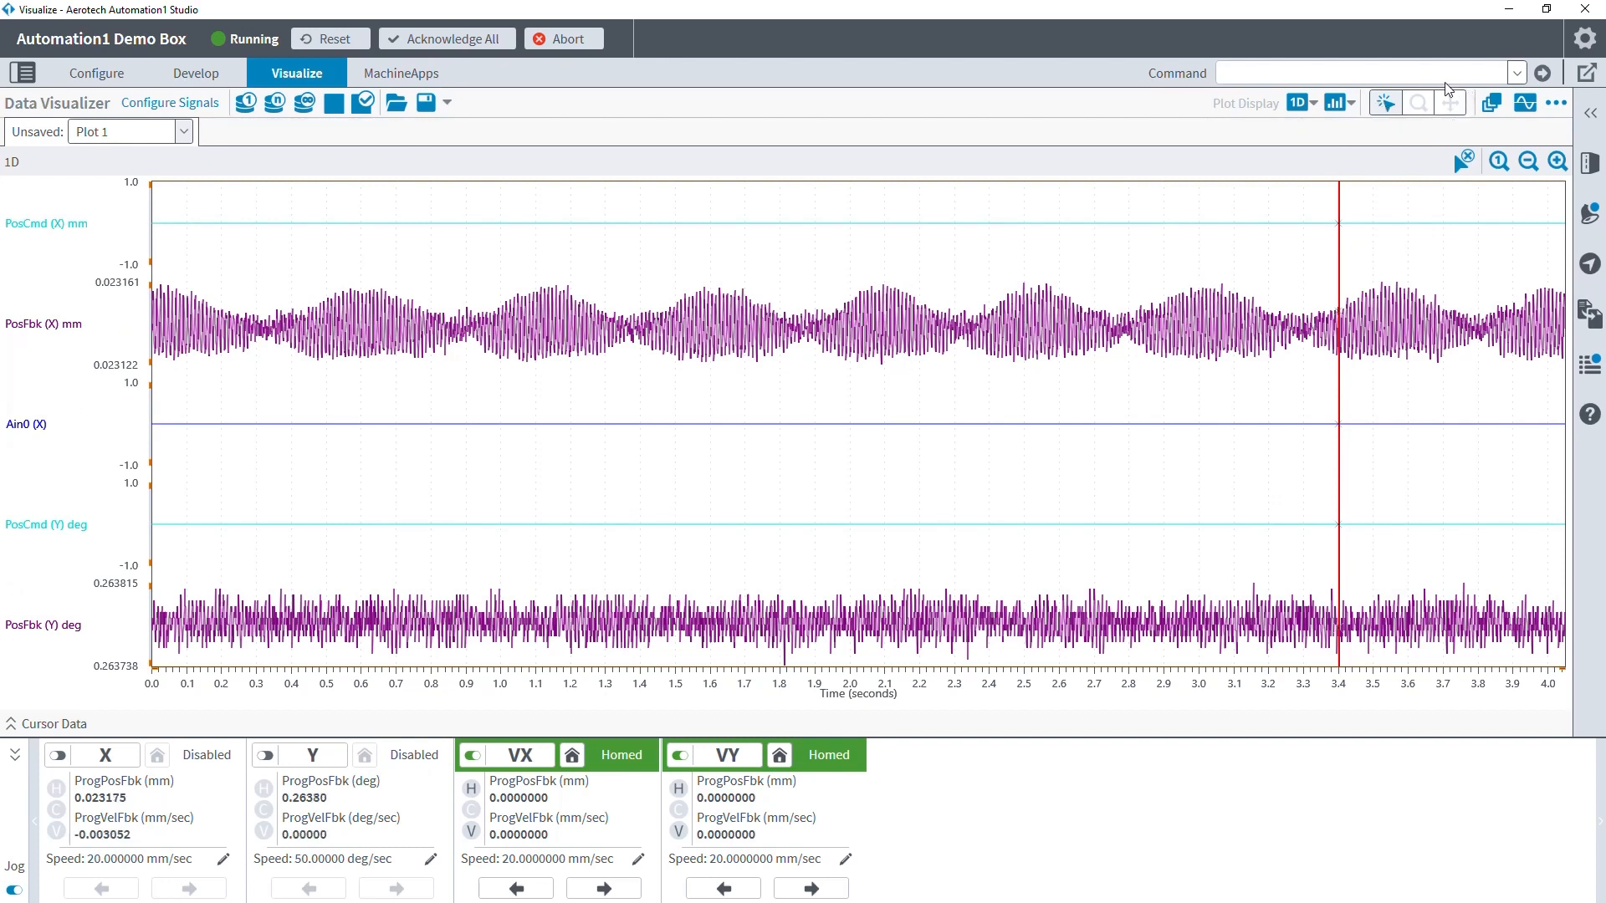
Step: Place the two plot cursors at about 1.04 s and 2.4 s
left_click(1385, 101)
left_click(986, 334)
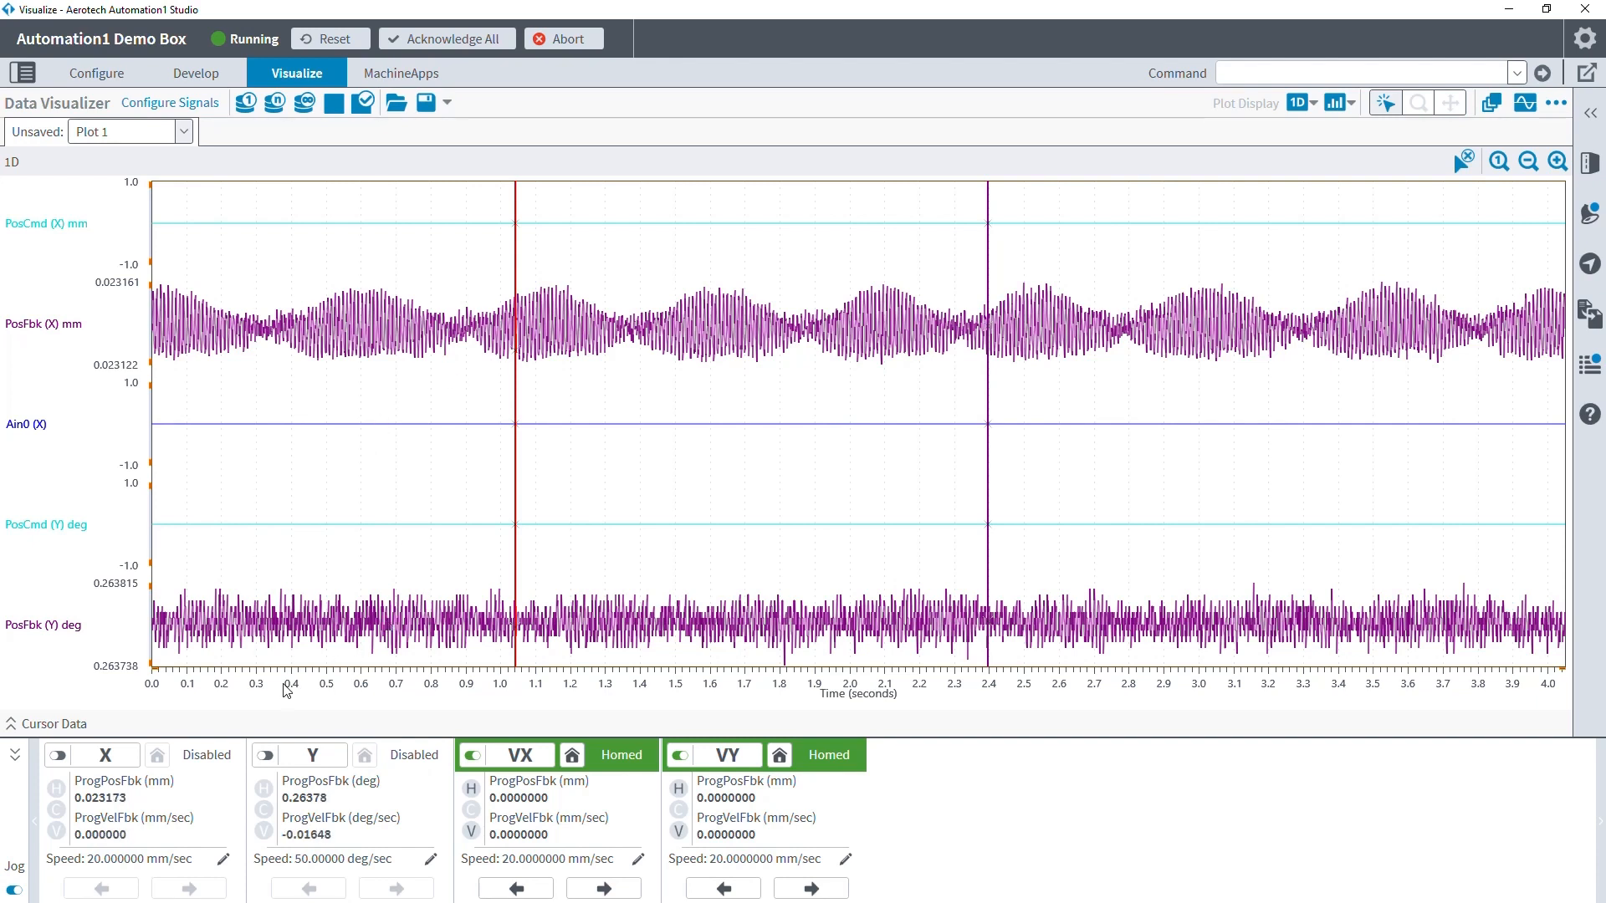
Step: Collapse the axis jog details to expand the cursor data table, and move Cursor 1 to about 0.89 s
left_click(15, 754)
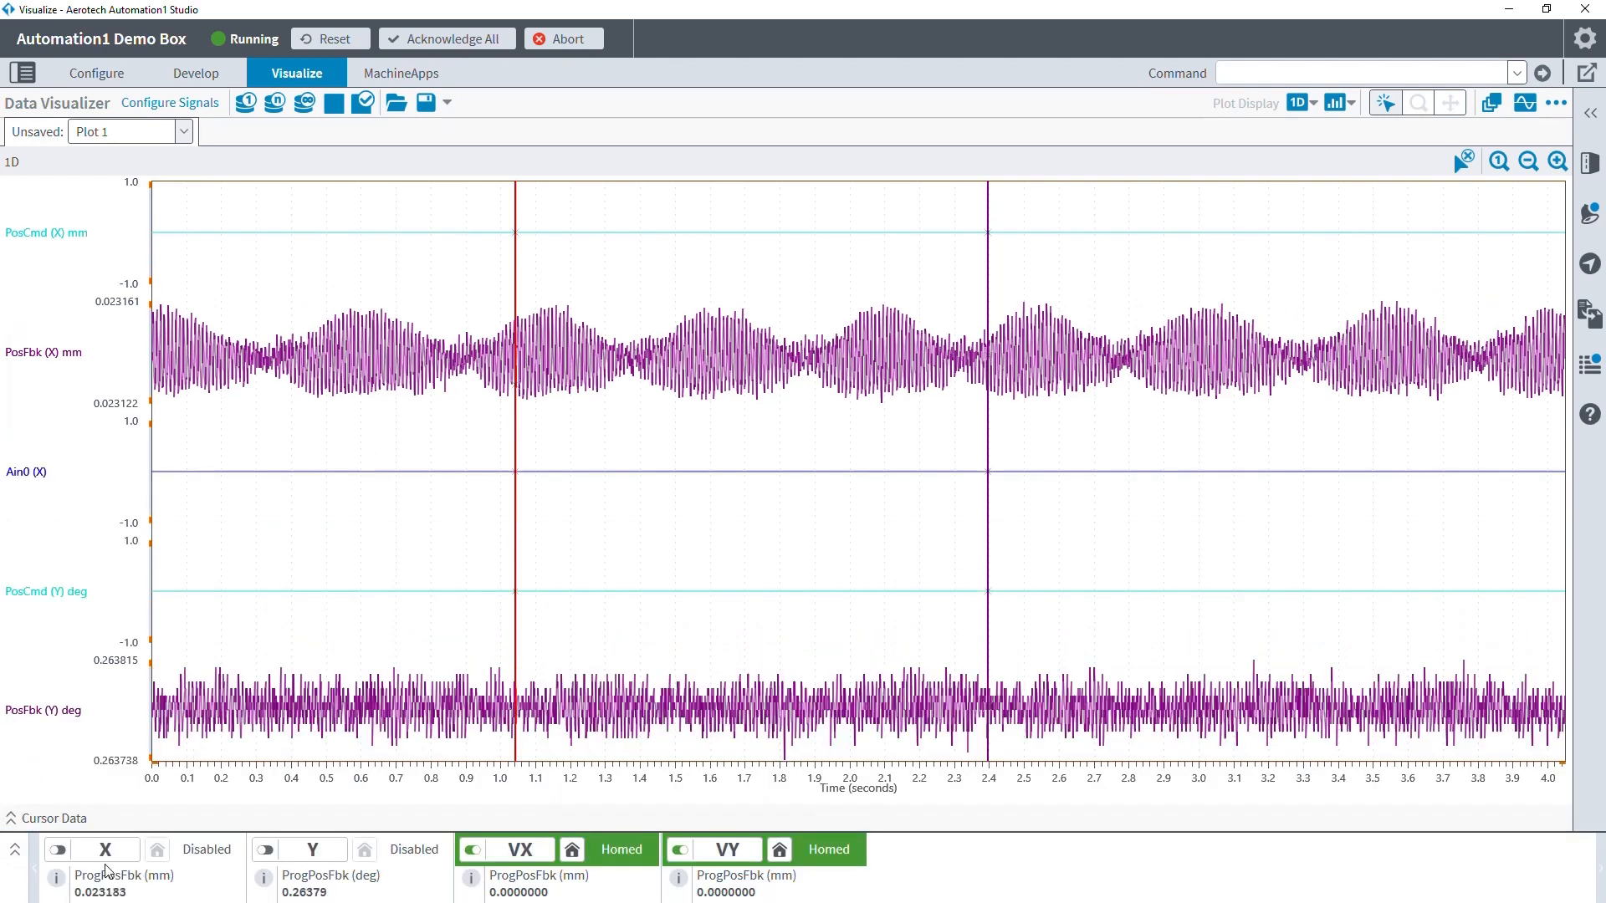
left_click(43, 826)
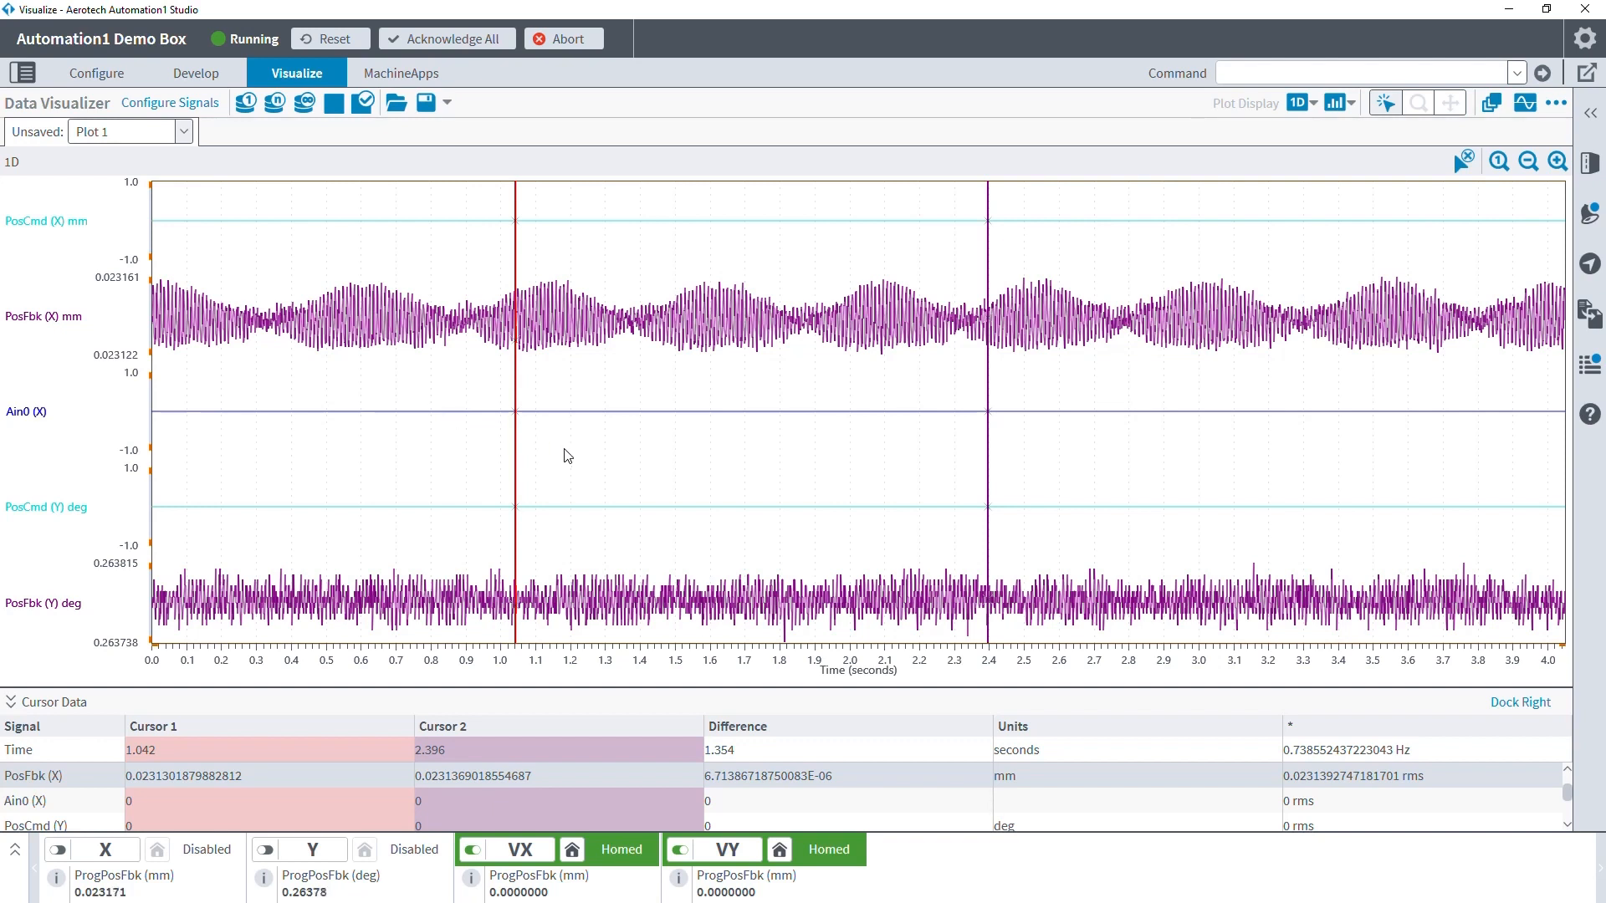
left_click(462, 322)
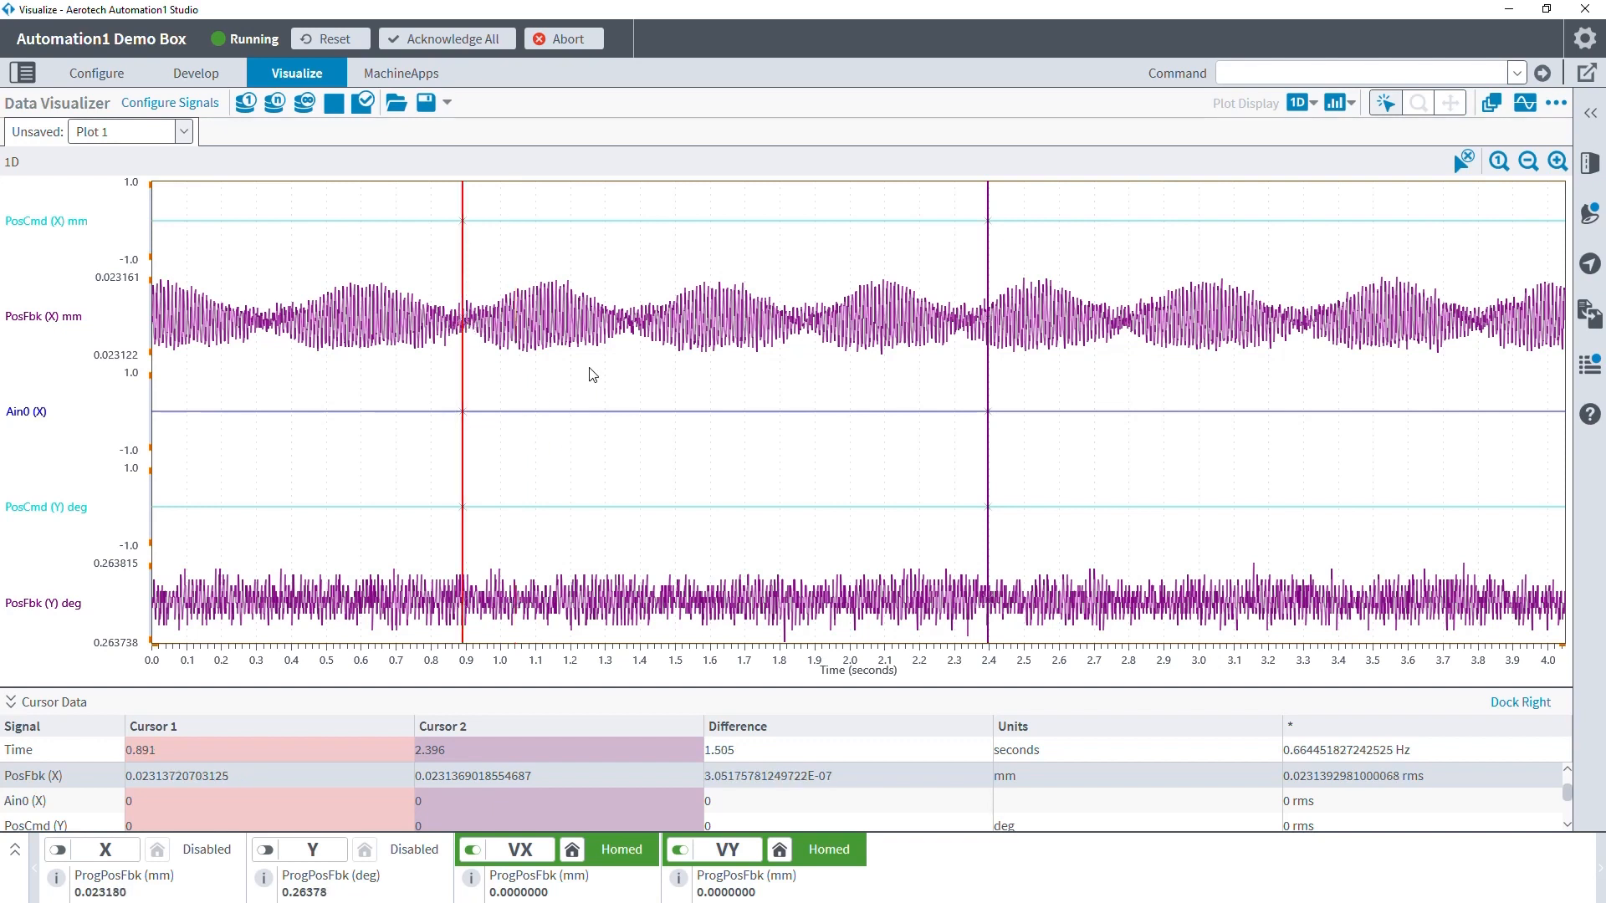
Step: Move Cursor 2 to about 1.14 s, 1.38 s and 1.89 s to compare the PosFbk signals between the two cursors
right_click(551, 314)
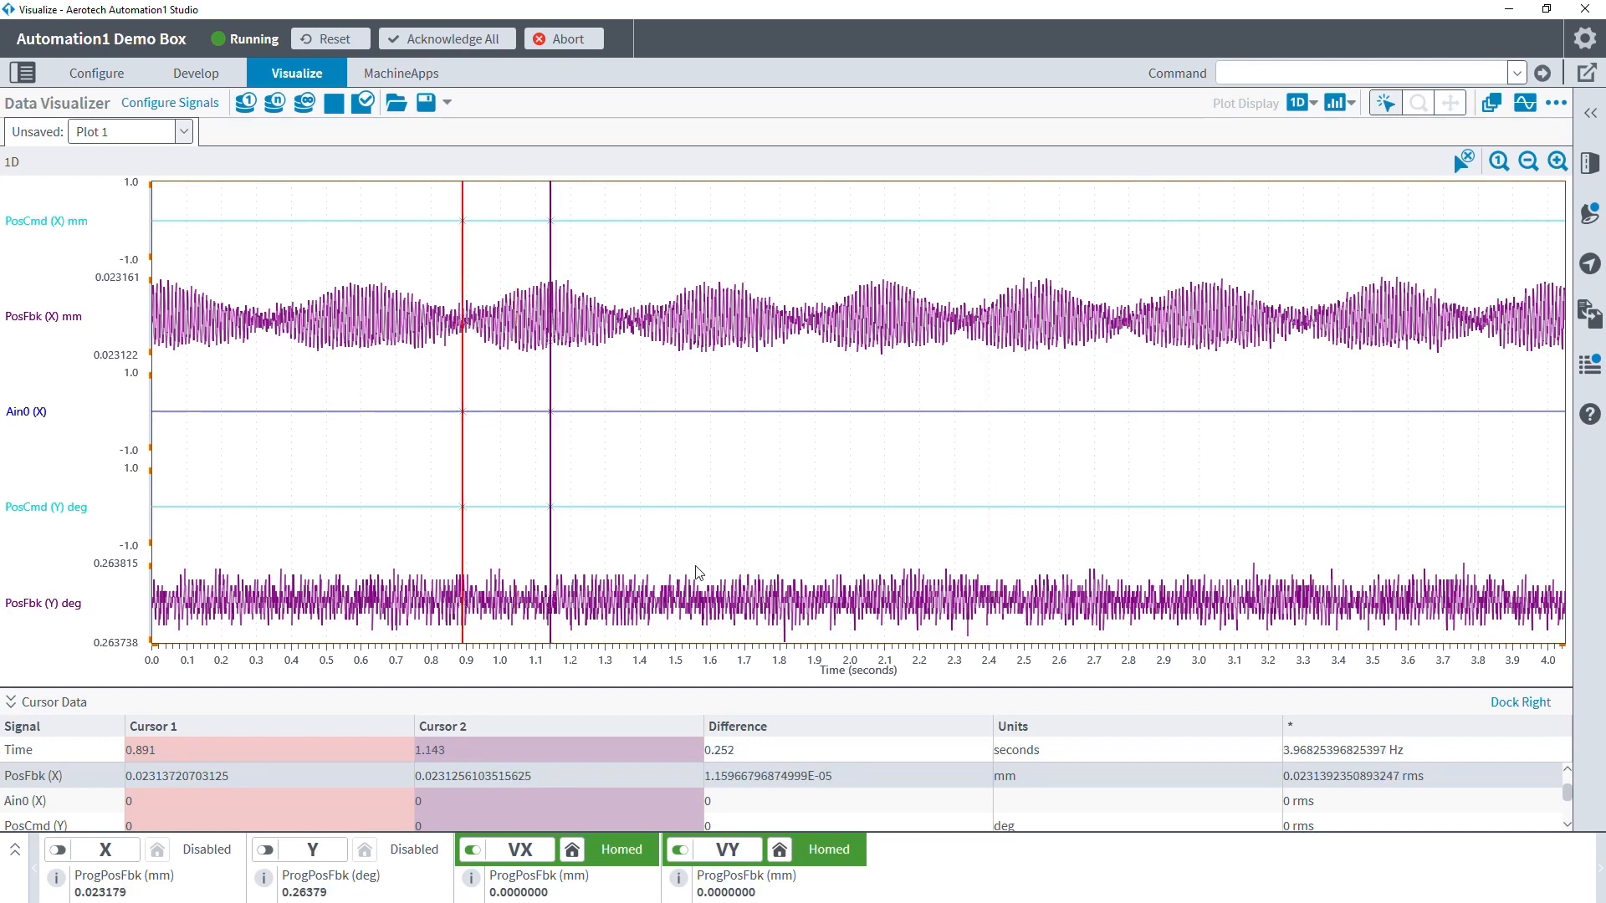
right_click(633, 325)
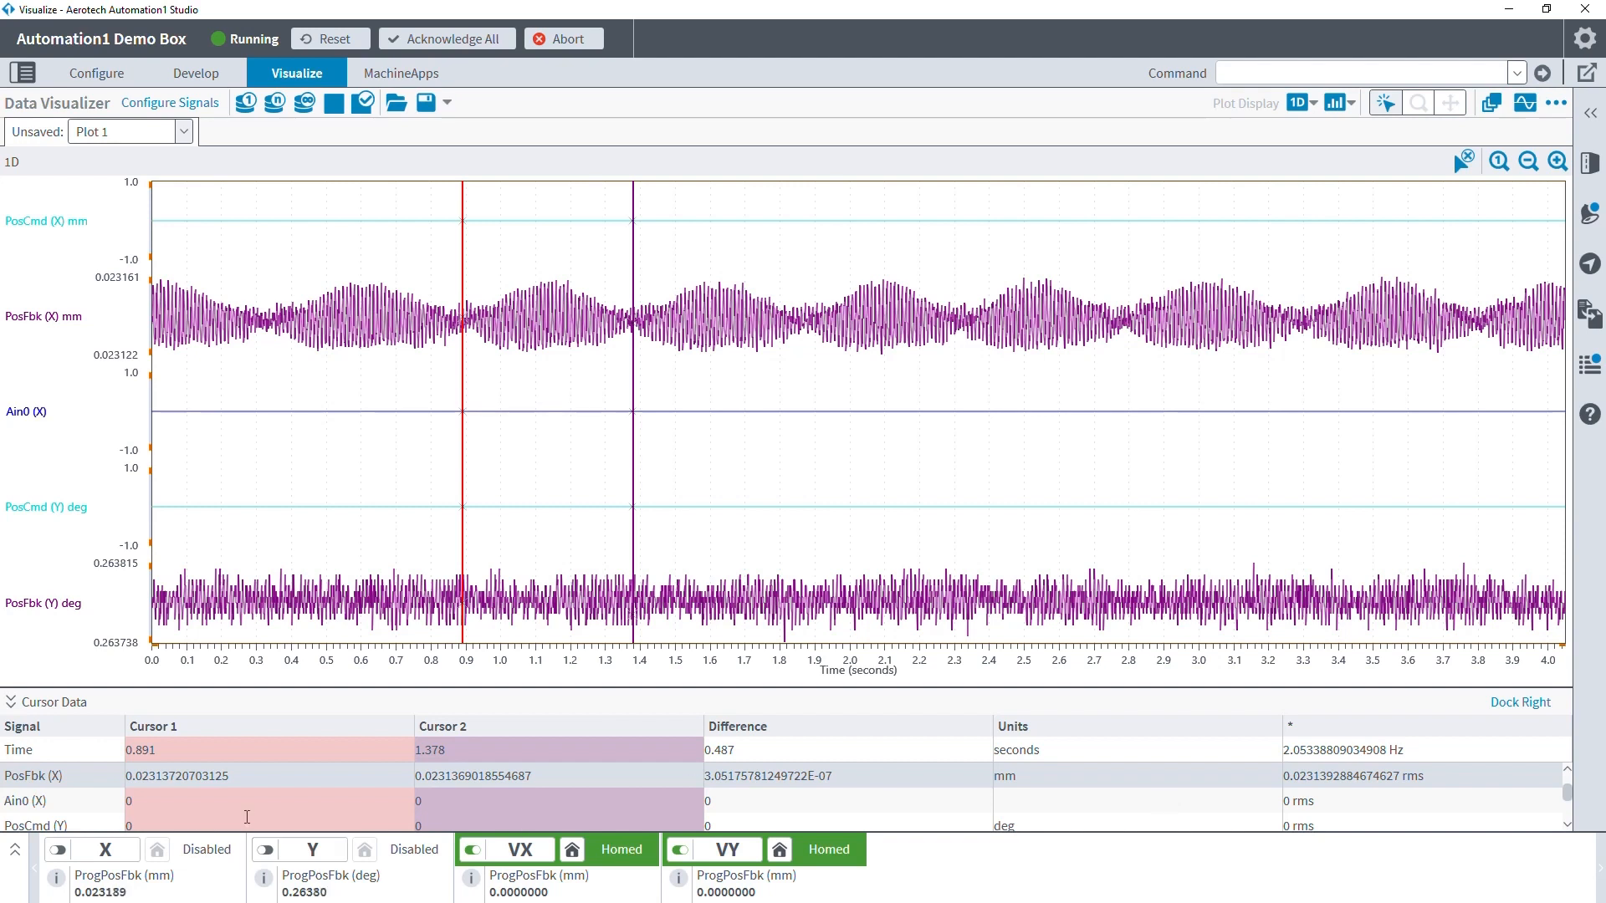
scroll(472, 795, "down", 2)
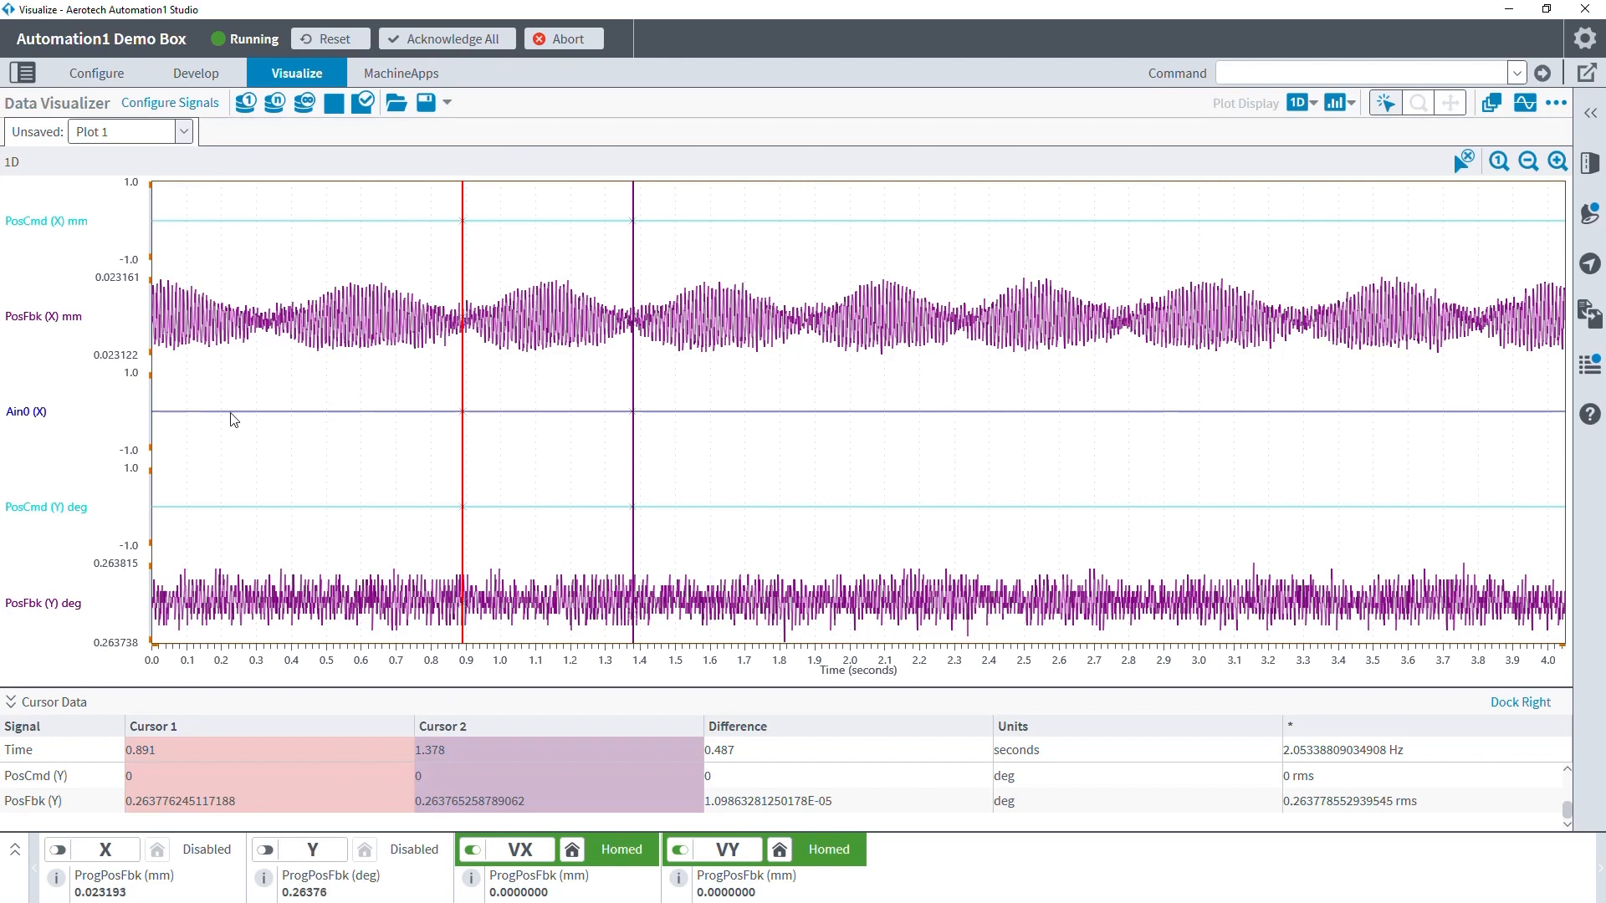
right_click(810, 322)
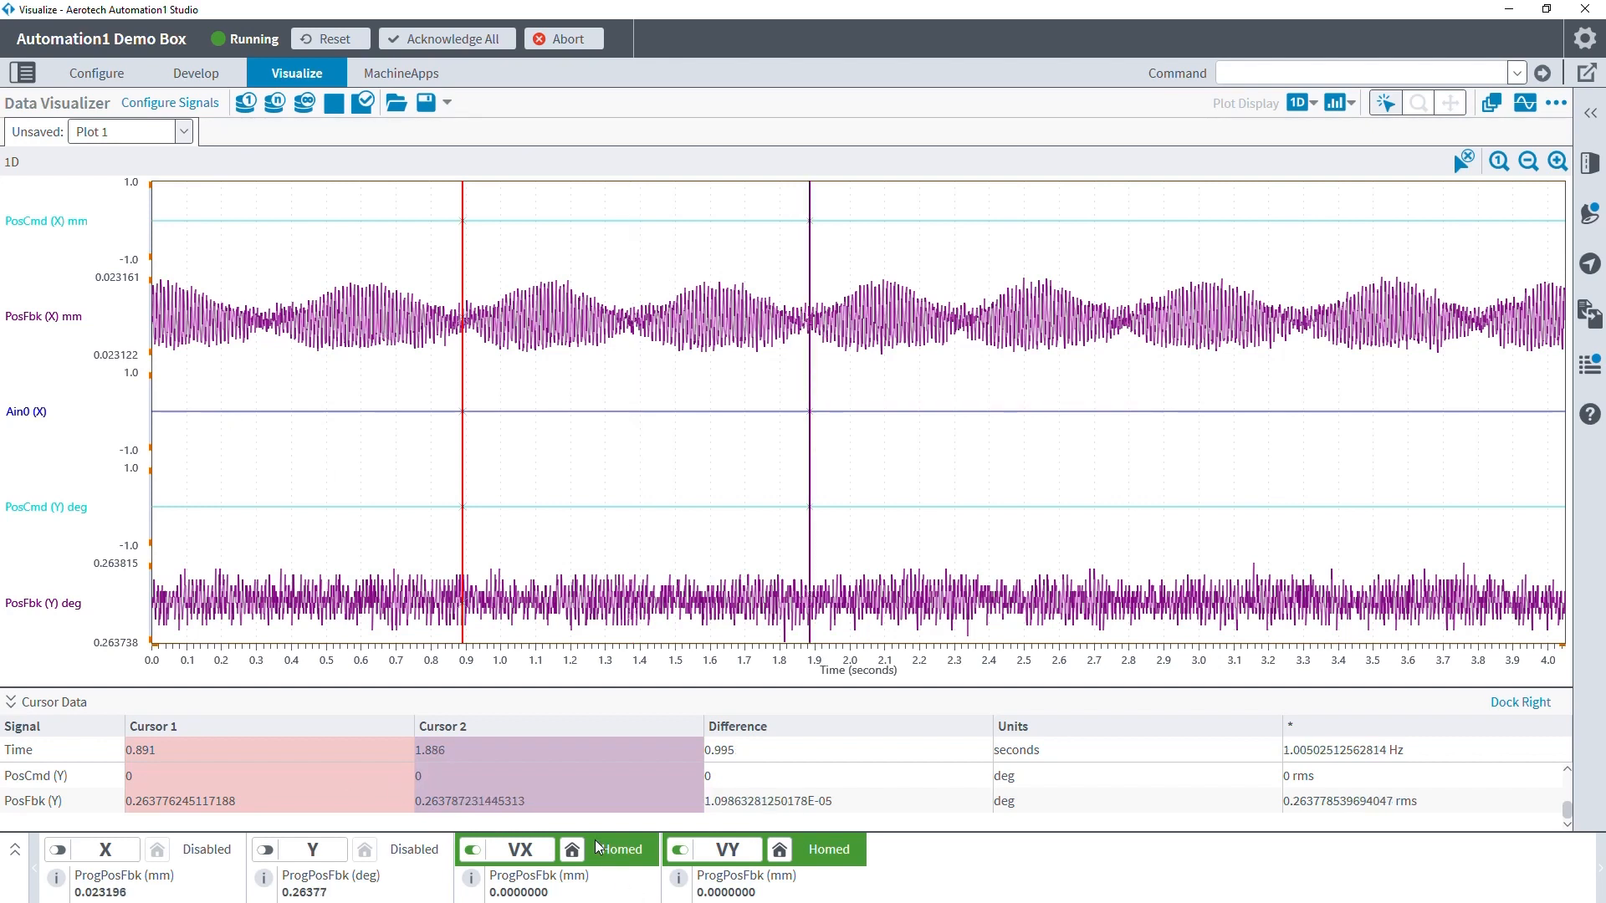
Step: Zoom the plot in twice with the zoom tool to a time range of about 0.85 to 1.96 s
left_click(1419, 103)
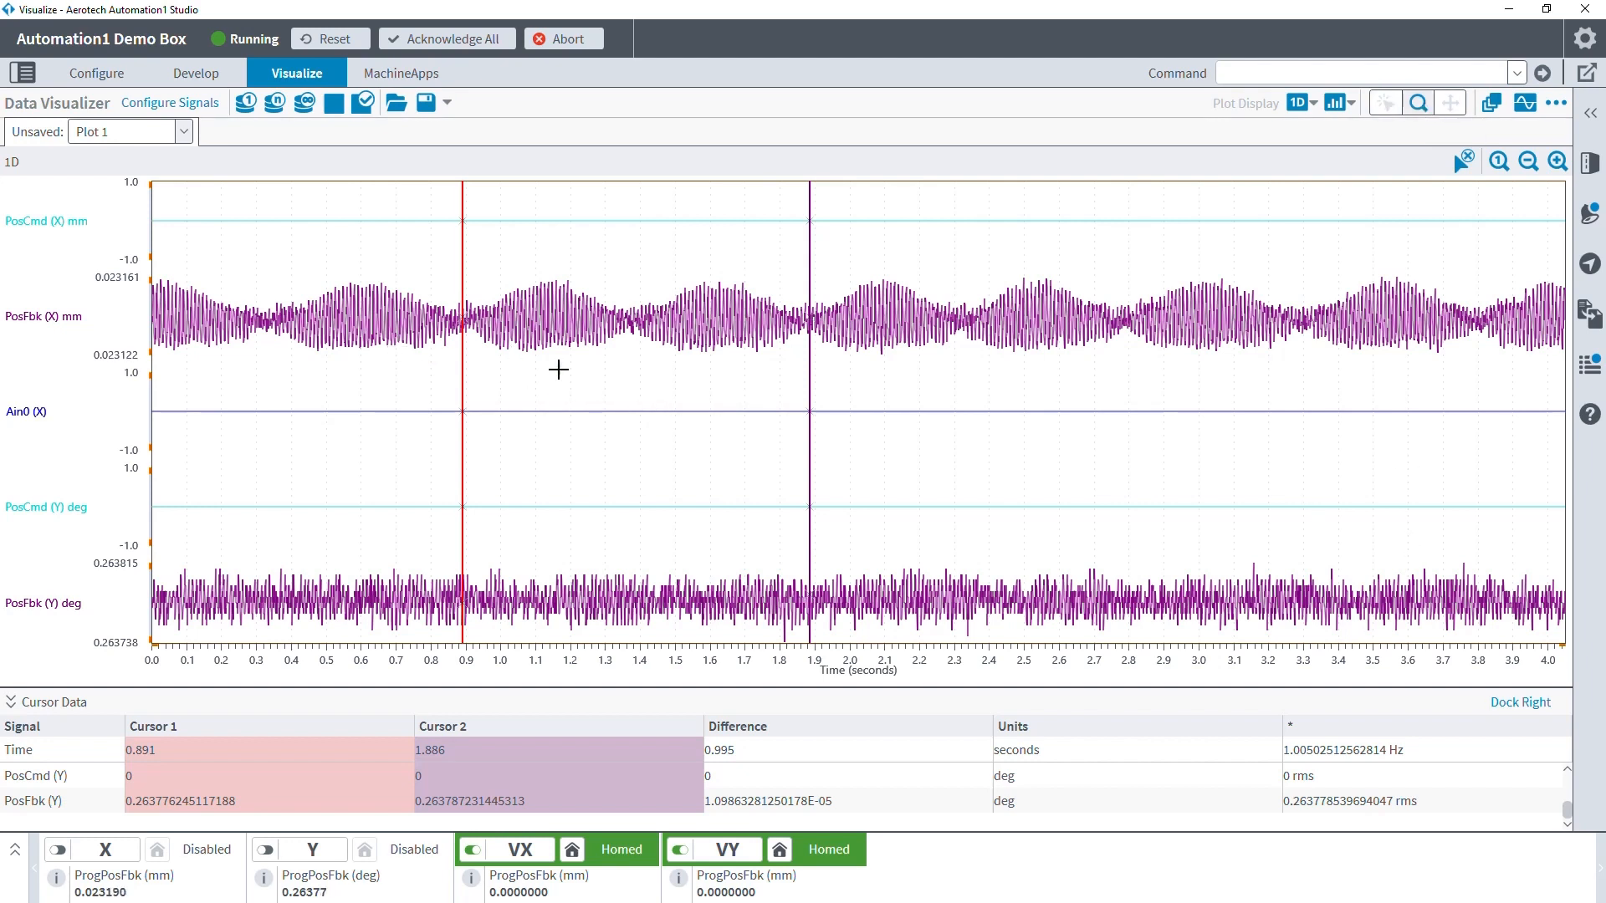
left_click_drag(358, 315, 1094, 311)
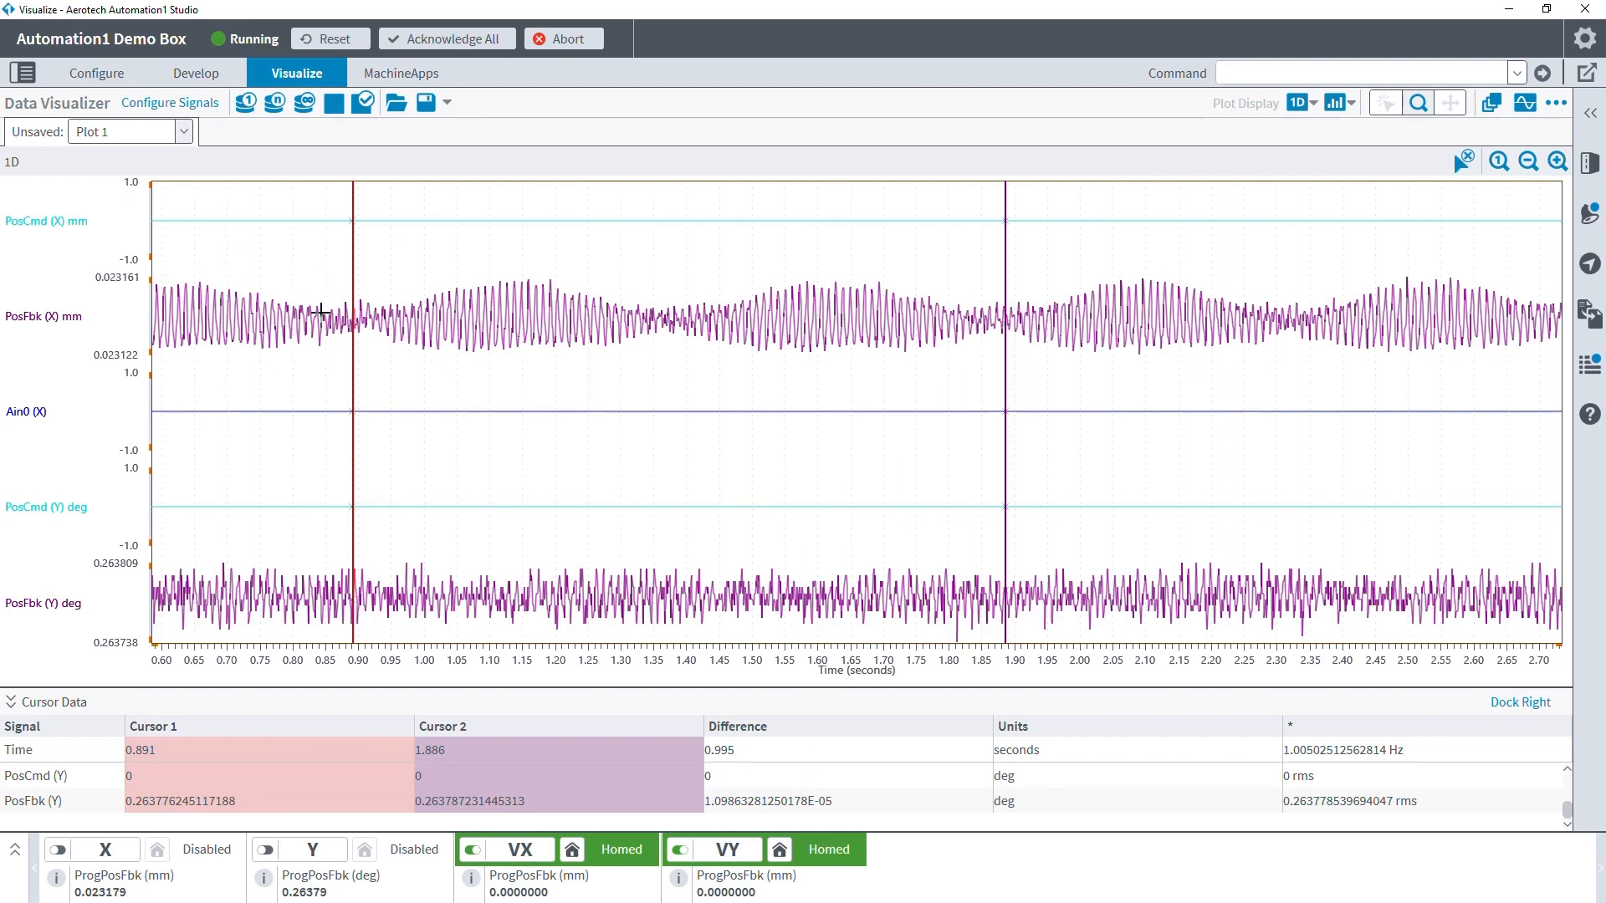
left_click_drag(321, 311, 1056, 299)
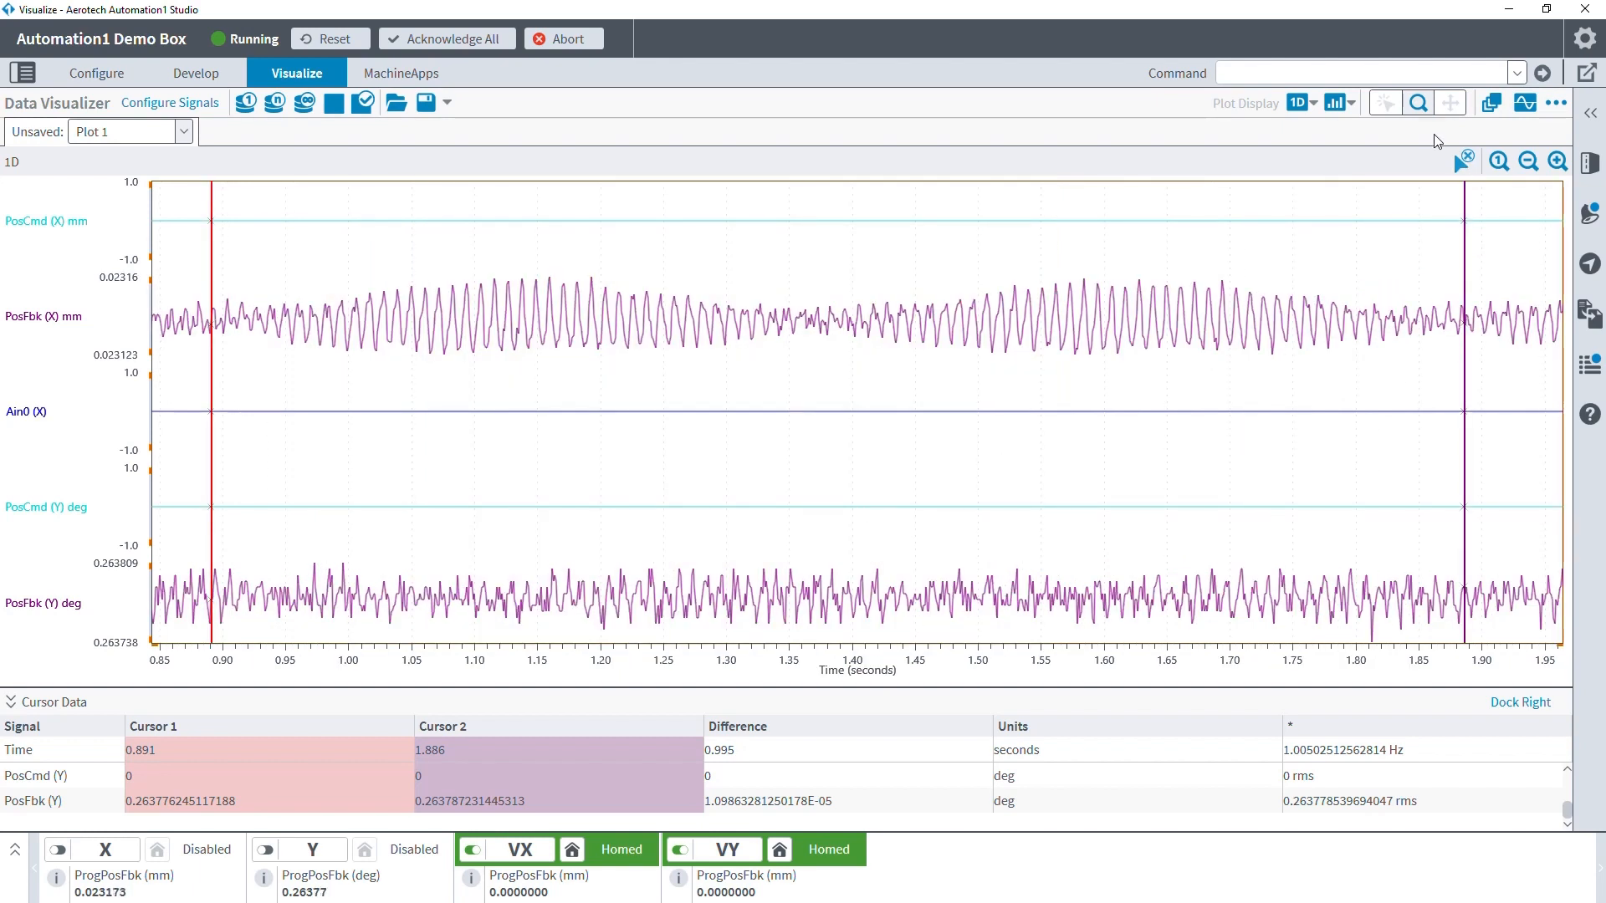
Step: Pan the zoomed signals back and forth along the time axis with the pan tool
left_click(1450, 102)
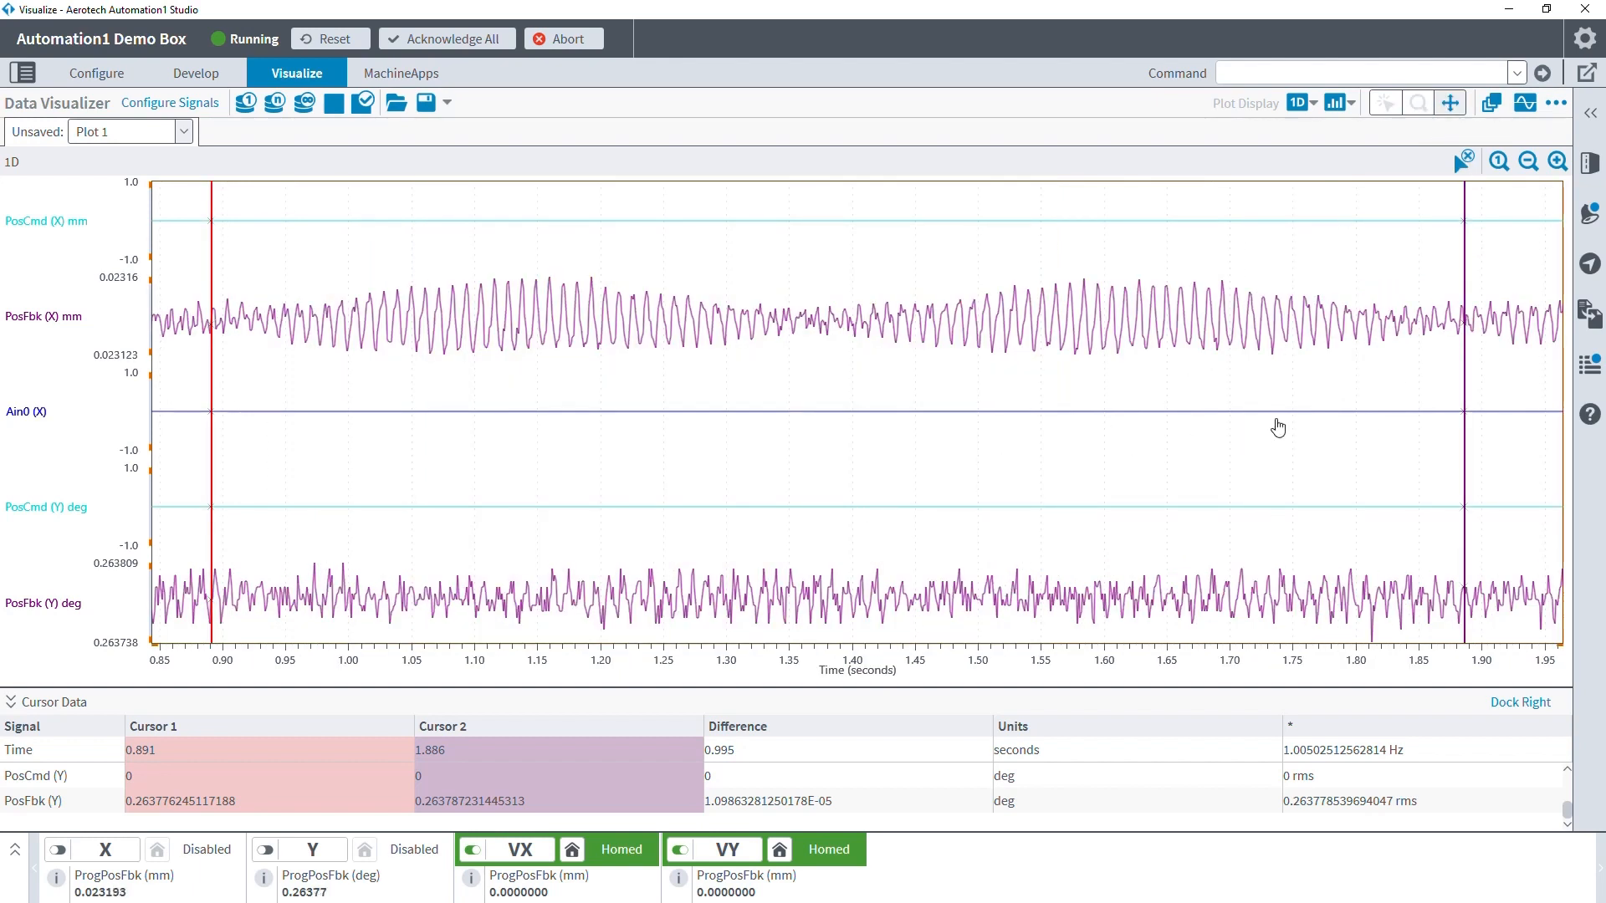
left_click_drag(1278, 427, 225, 416)
left_click_drag(1309, 399, 418, 404)
left_click_drag(1154, 376, 508, 361)
left_click_drag(334, 380, 1539, 371)
left_click_drag(468, 362, 1547, 365)
left_click_drag(1197, 369, 581, 368)
Step: Switch back to the zoom tool and pan the plot along the time axis while it stays active
left_click(1421, 105)
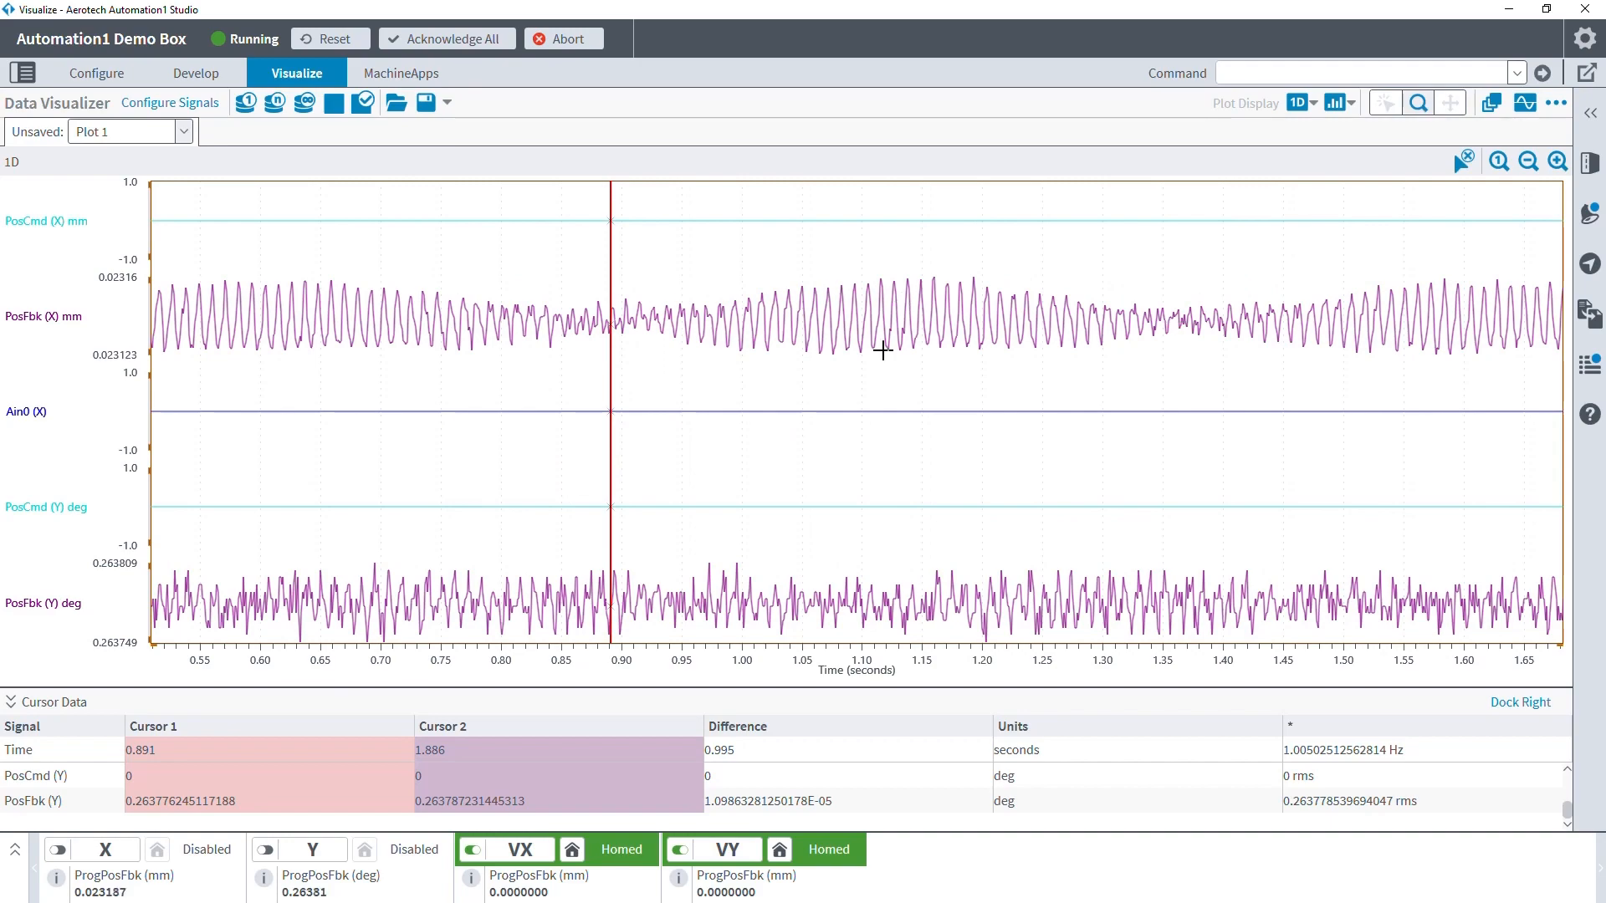
left_click_drag(1046, 360, 1084, 338)
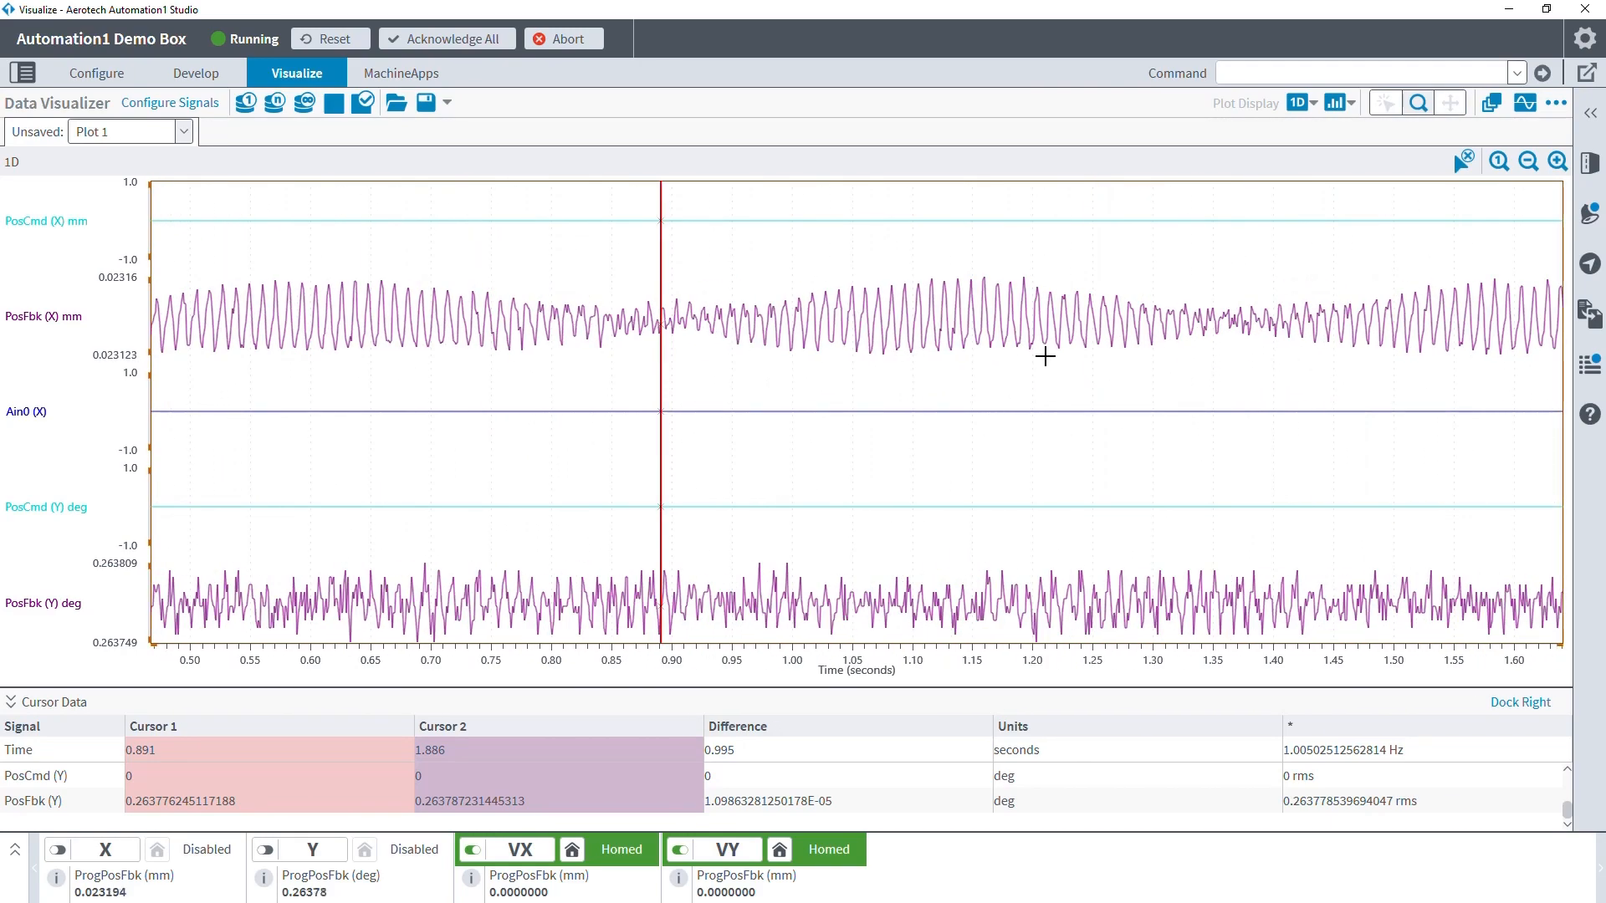
left_click_drag(924, 374, 298, 344)
left_click_drag(1100, 313, 1333, 331)
left_click_drag(401, 344, 1221, 349)
left_click_drag(591, 350, 647, 341)
left_click_drag(1132, 372, 524, 451)
Step: Return to the cursor tool, pan along the time axis, and place Cursor 2 at about 1.26 s
left_click(1385, 103)
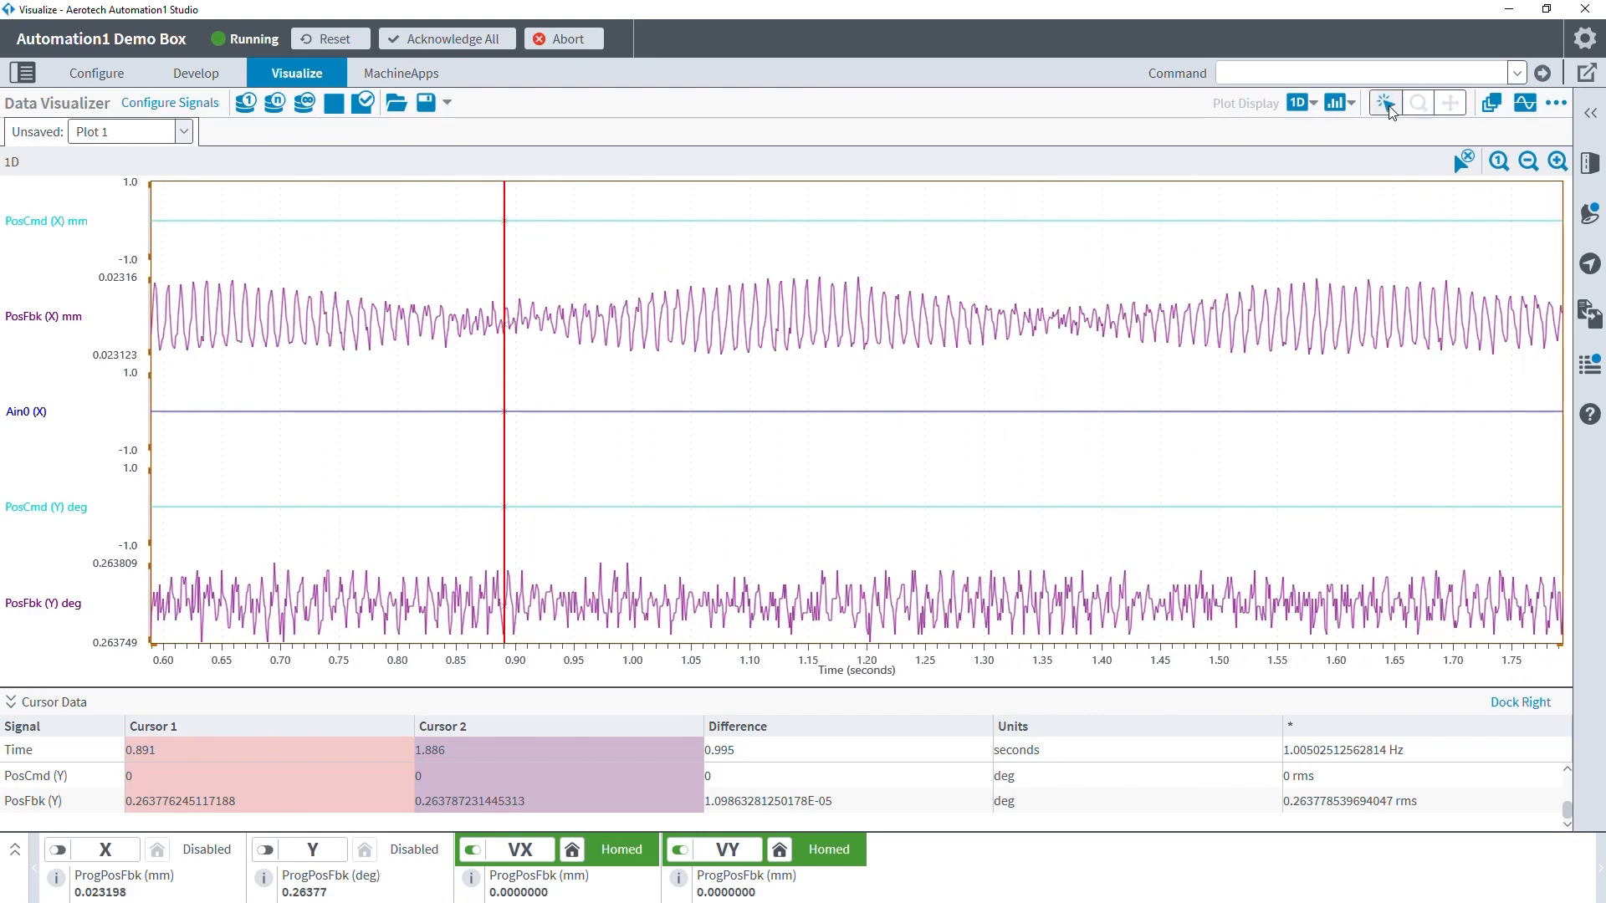
left_click_drag(911, 347, 944, 349)
left_click_drag(722, 381, 669, 364)
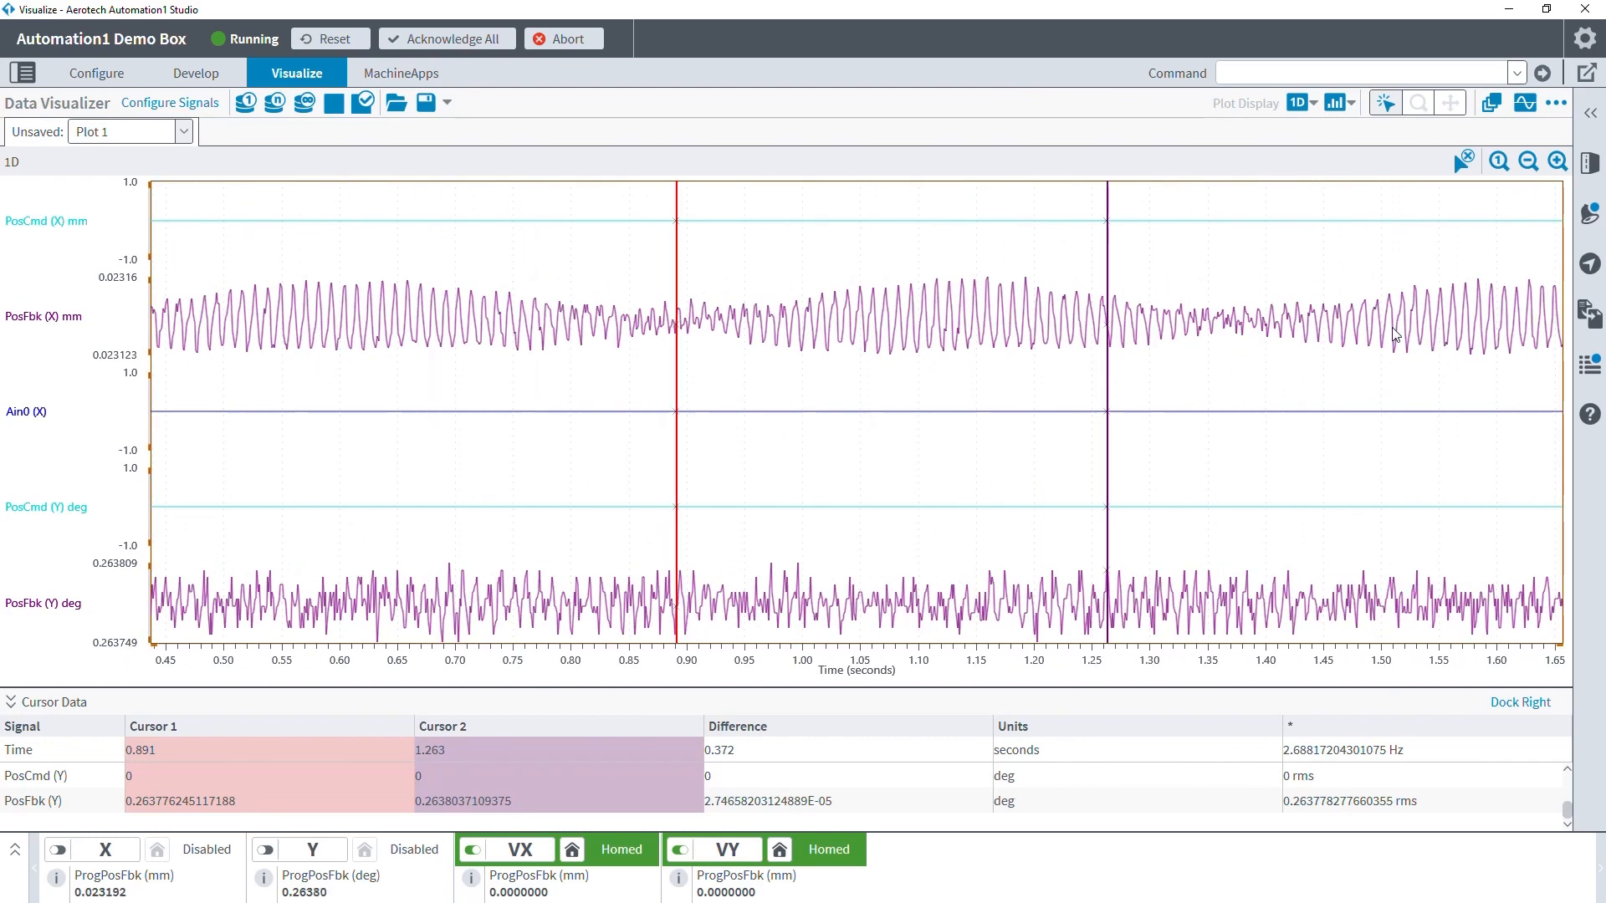
Step: Look at the Overlap Plots choices, close them without selecting Plot 0, and pan the plot to about 0.77–1.98 s
left_click(1492, 102)
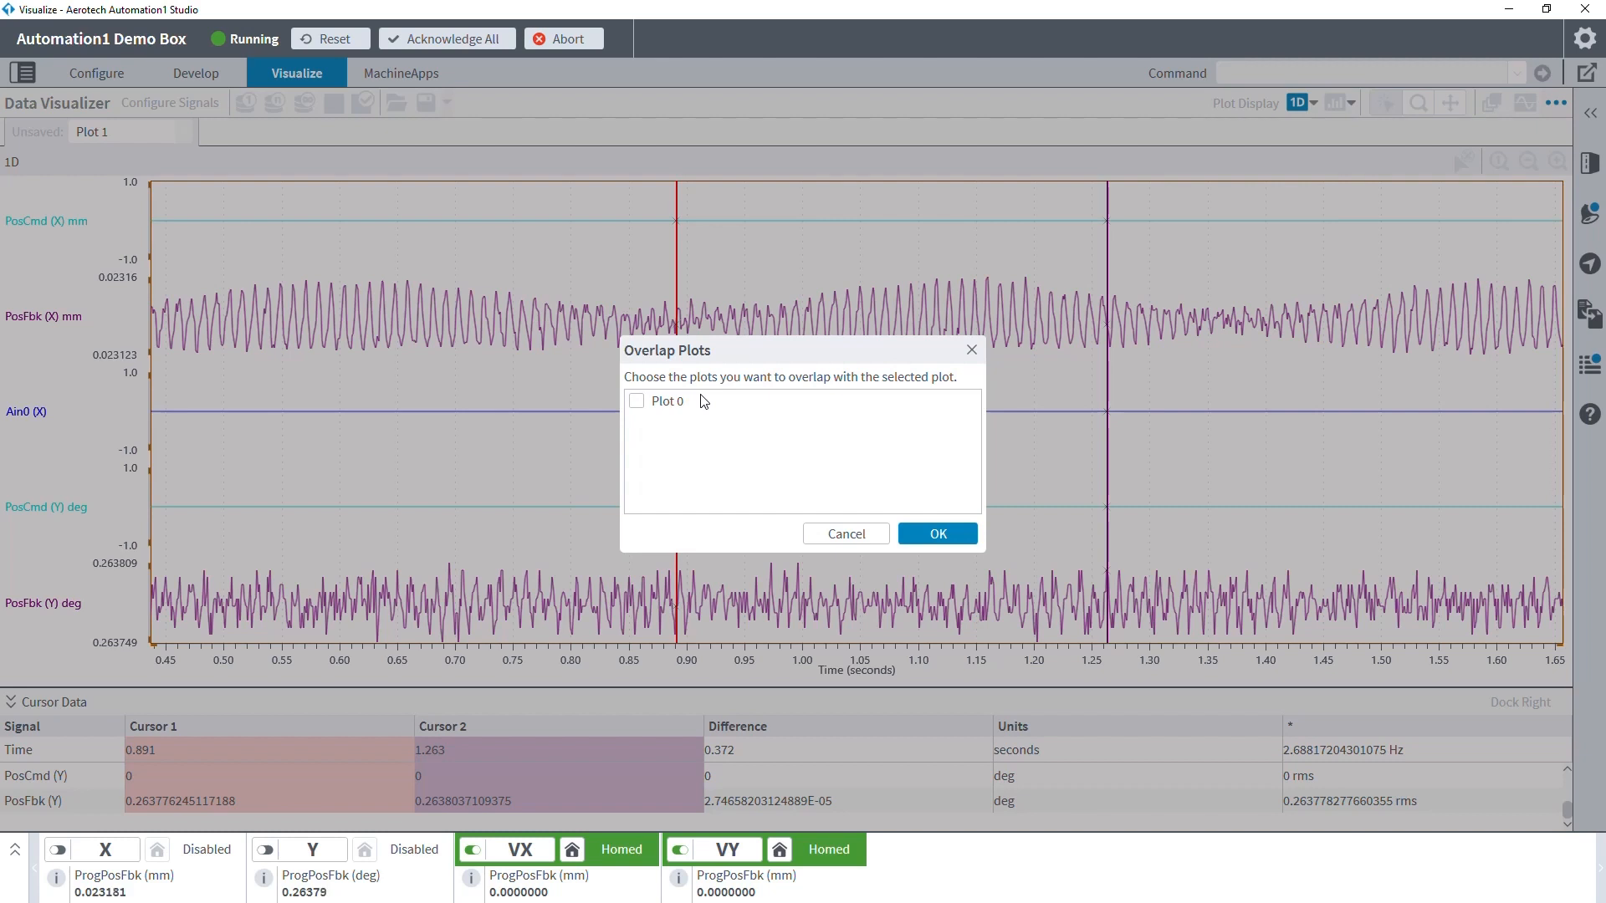
left_click(972, 350)
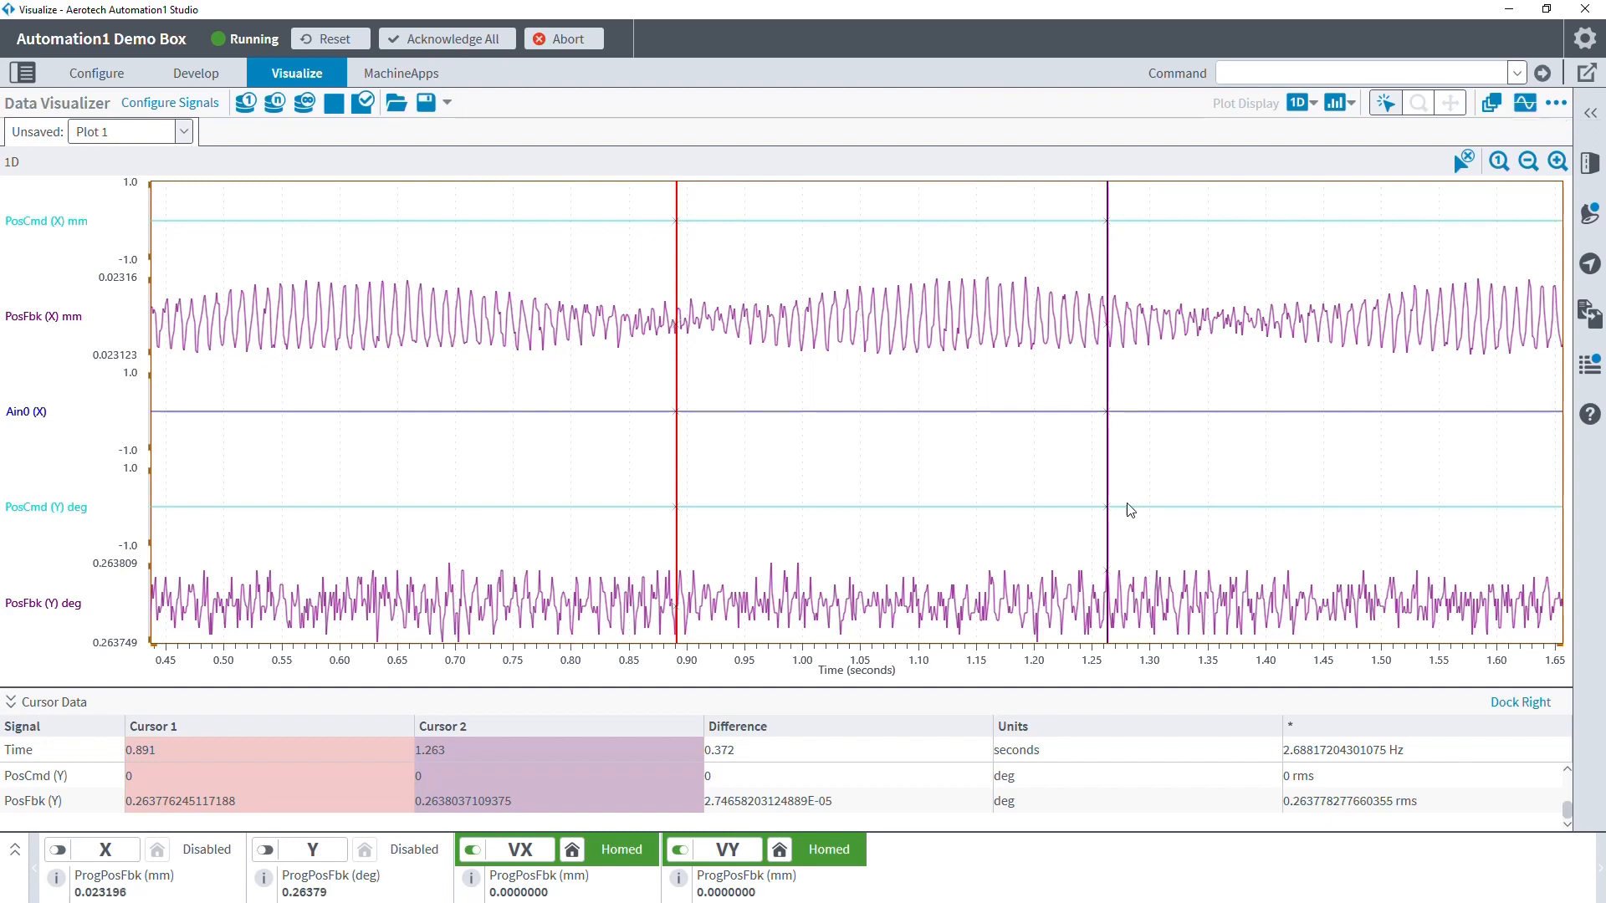
left_click_drag(1128, 505, 635, 509)
left_click_drag(756, 502, 762, 500)
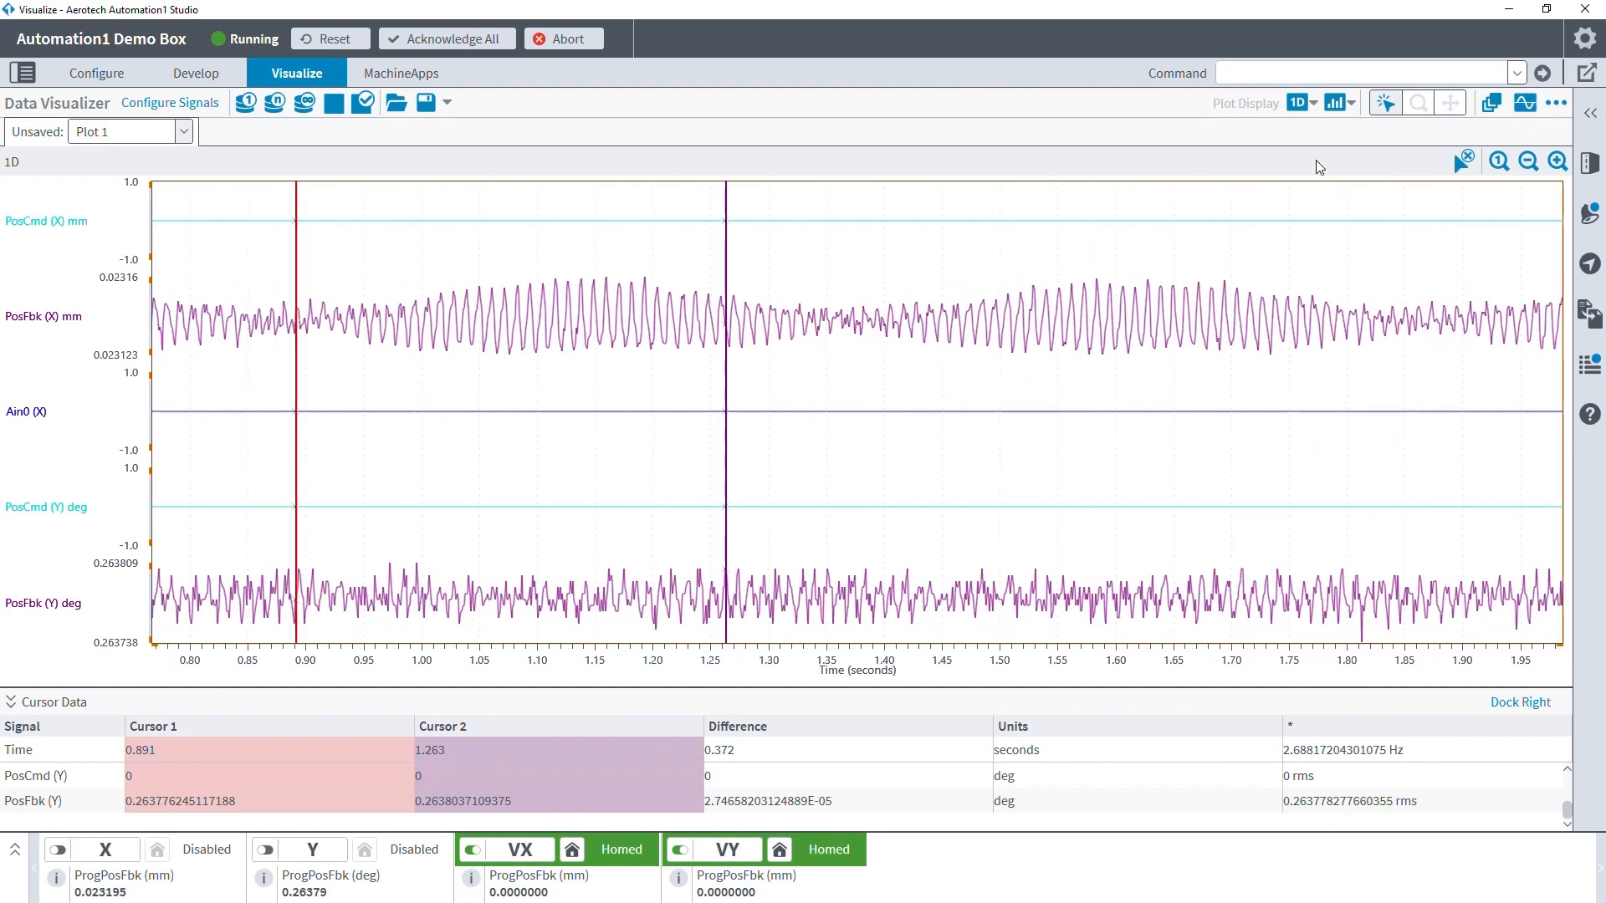
Step: Clear both cursors from the plot and reset the zoom to the full time range
left_click(1462, 164)
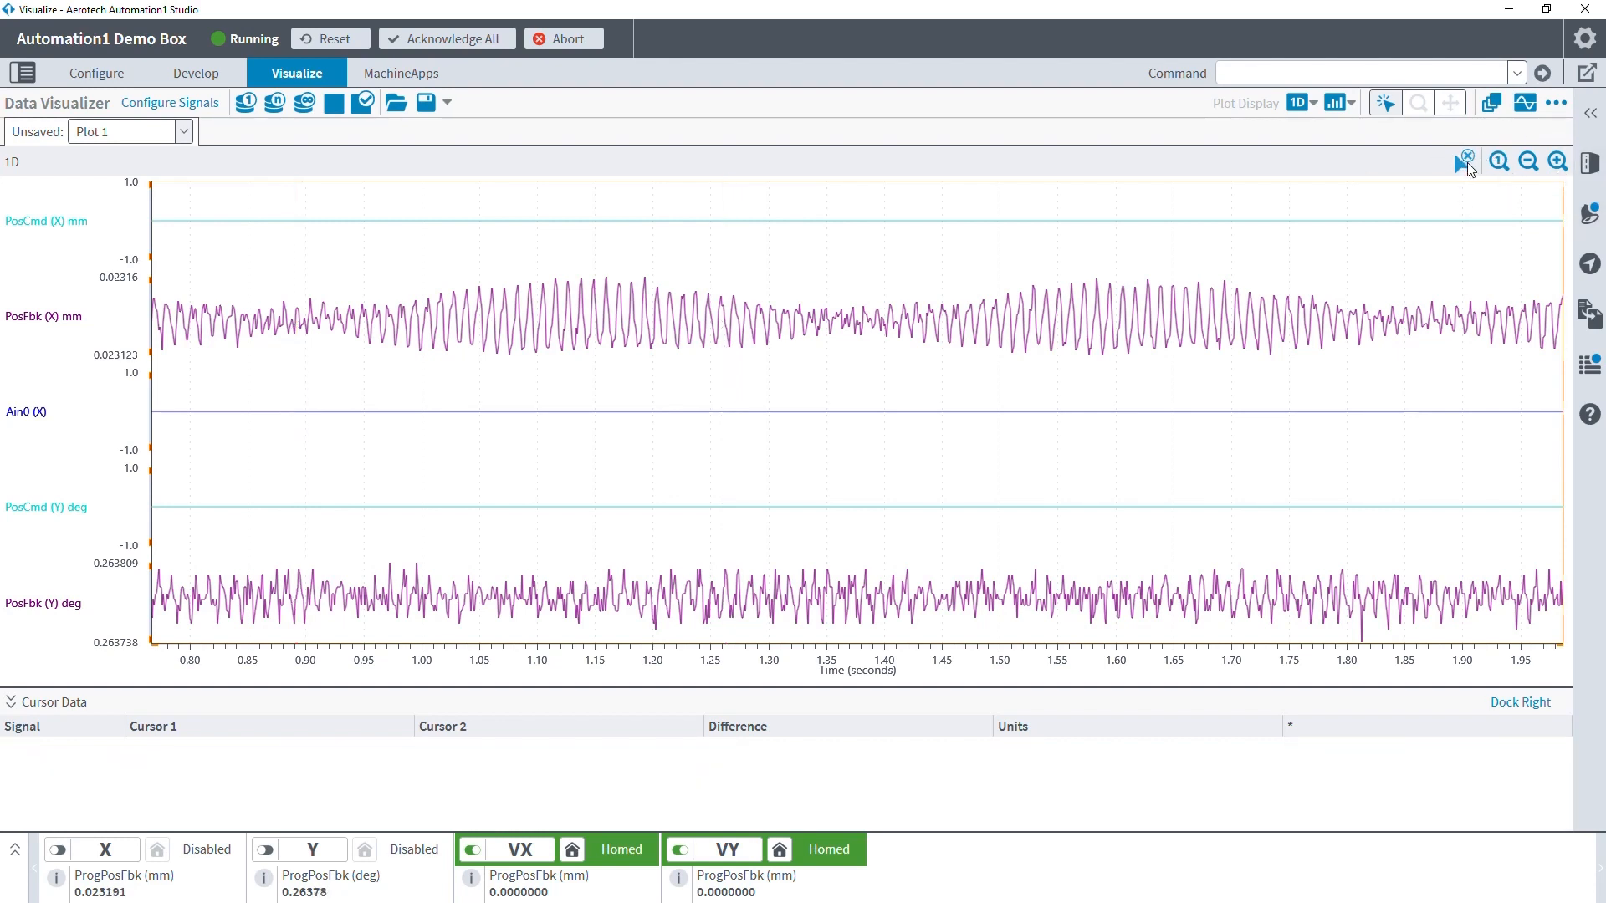
left_click(1498, 162)
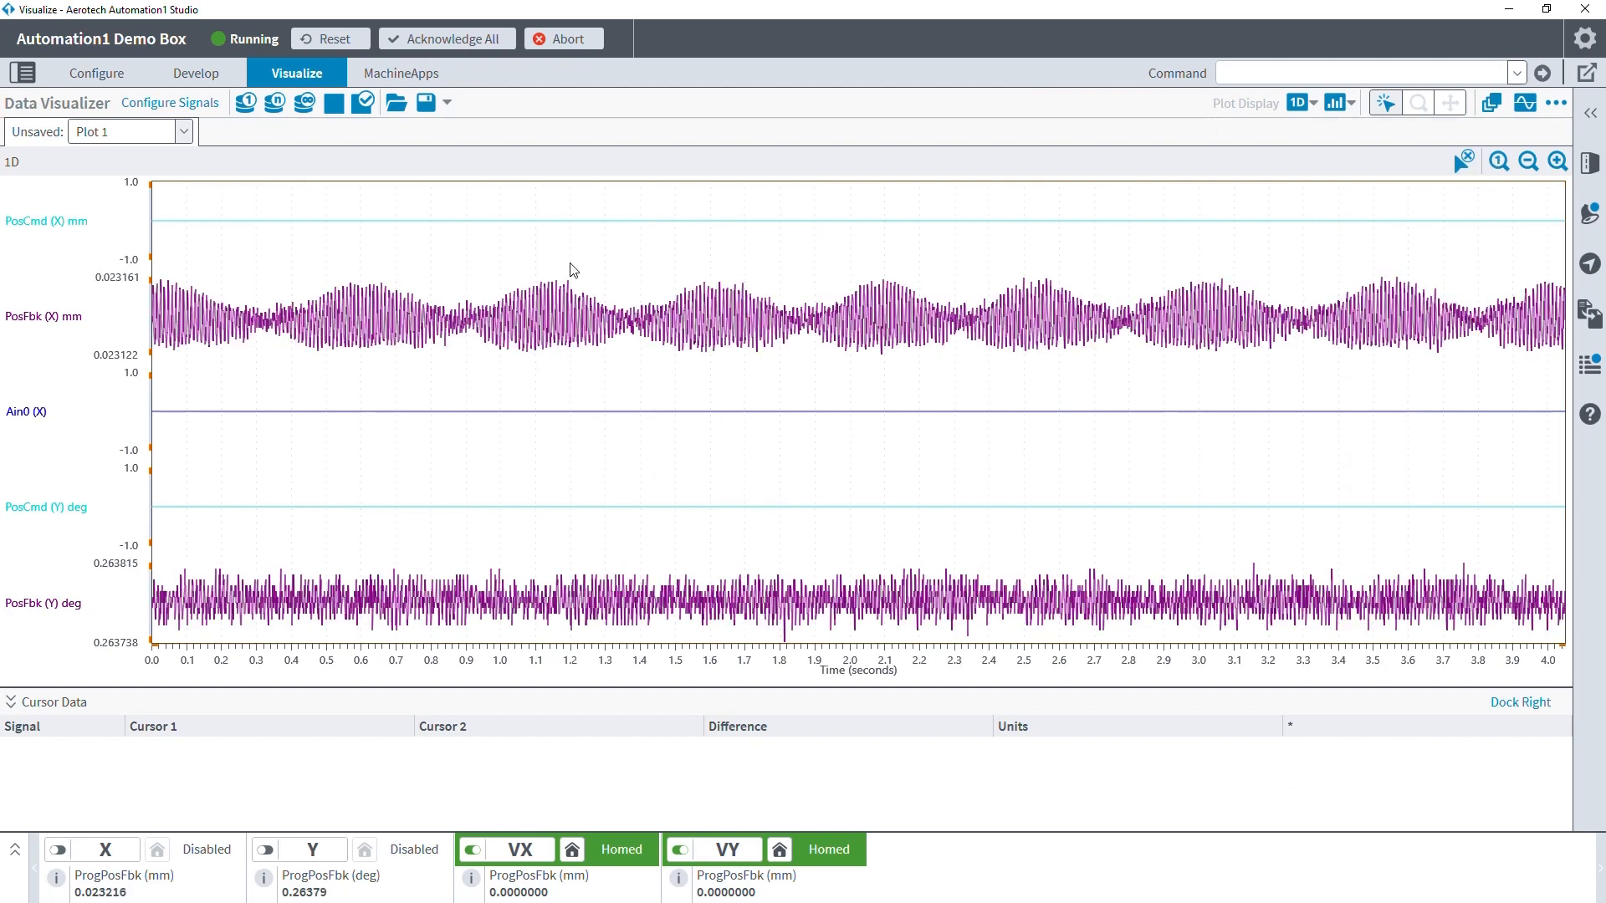
Step: Step the plot's zoom in and back out to show the full time range
left_click(1559, 162)
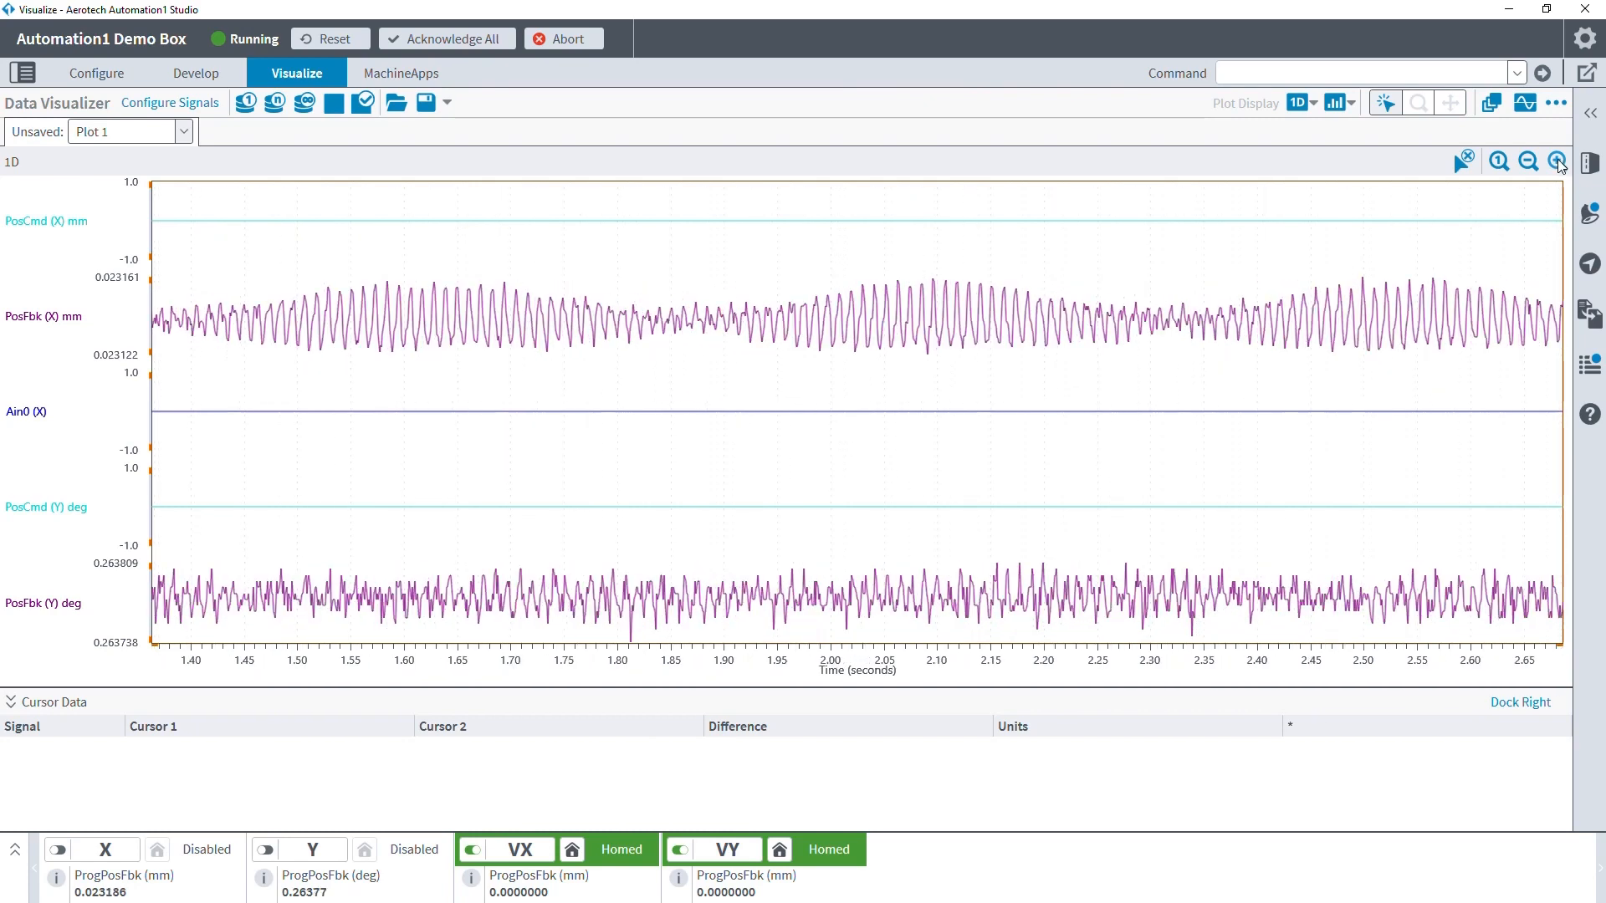
left_click(1528, 162)
left_click(1559, 163)
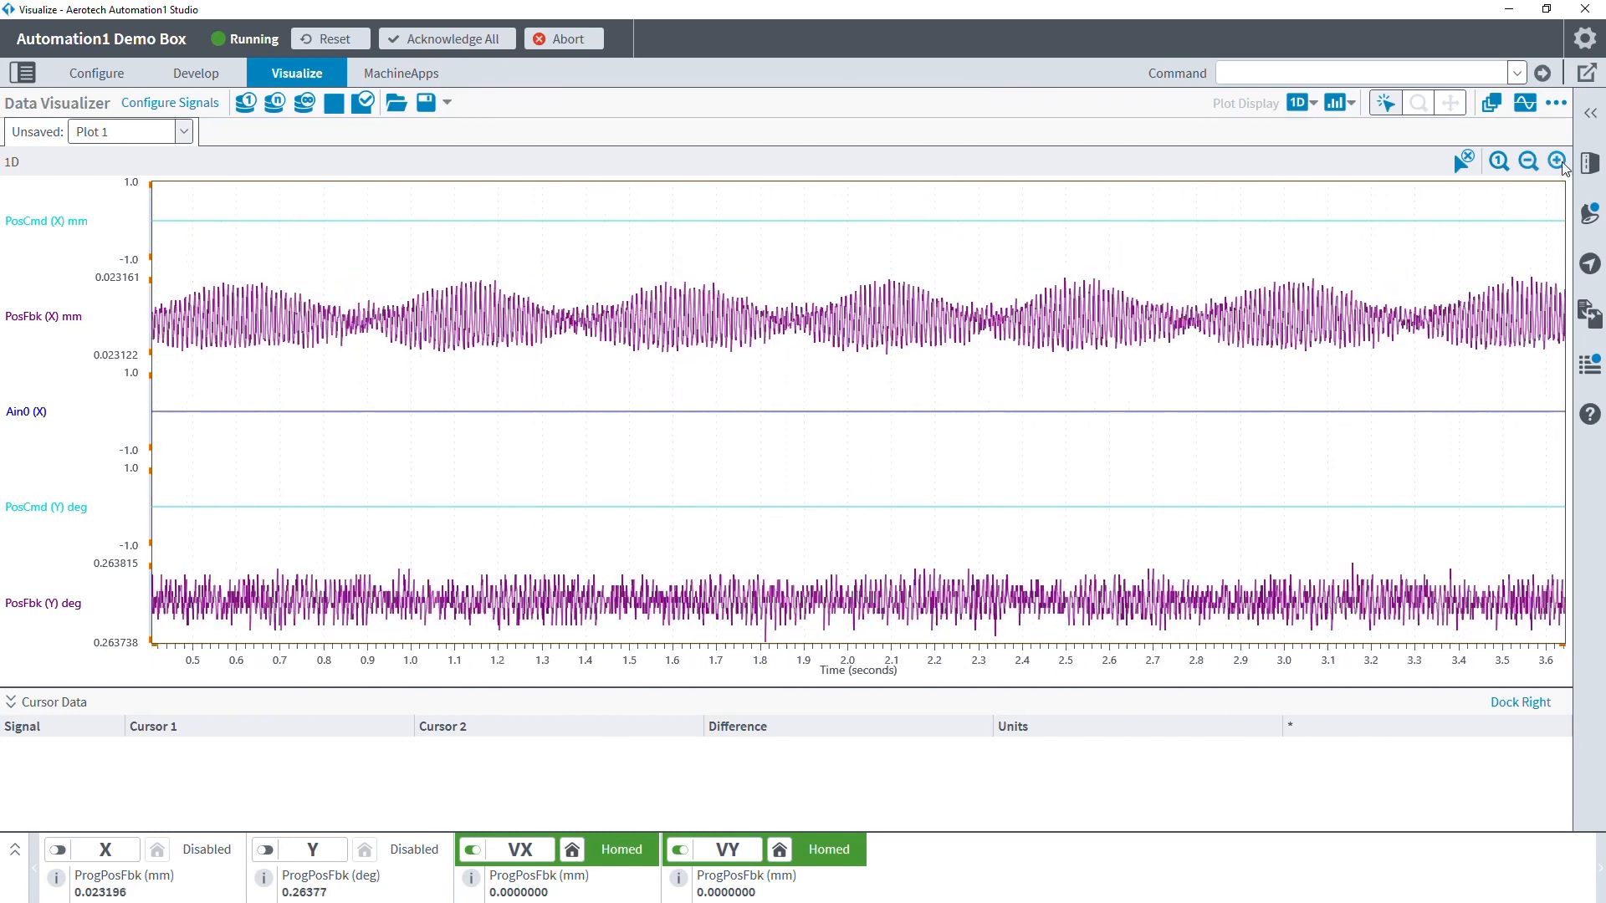
left_click(1529, 163)
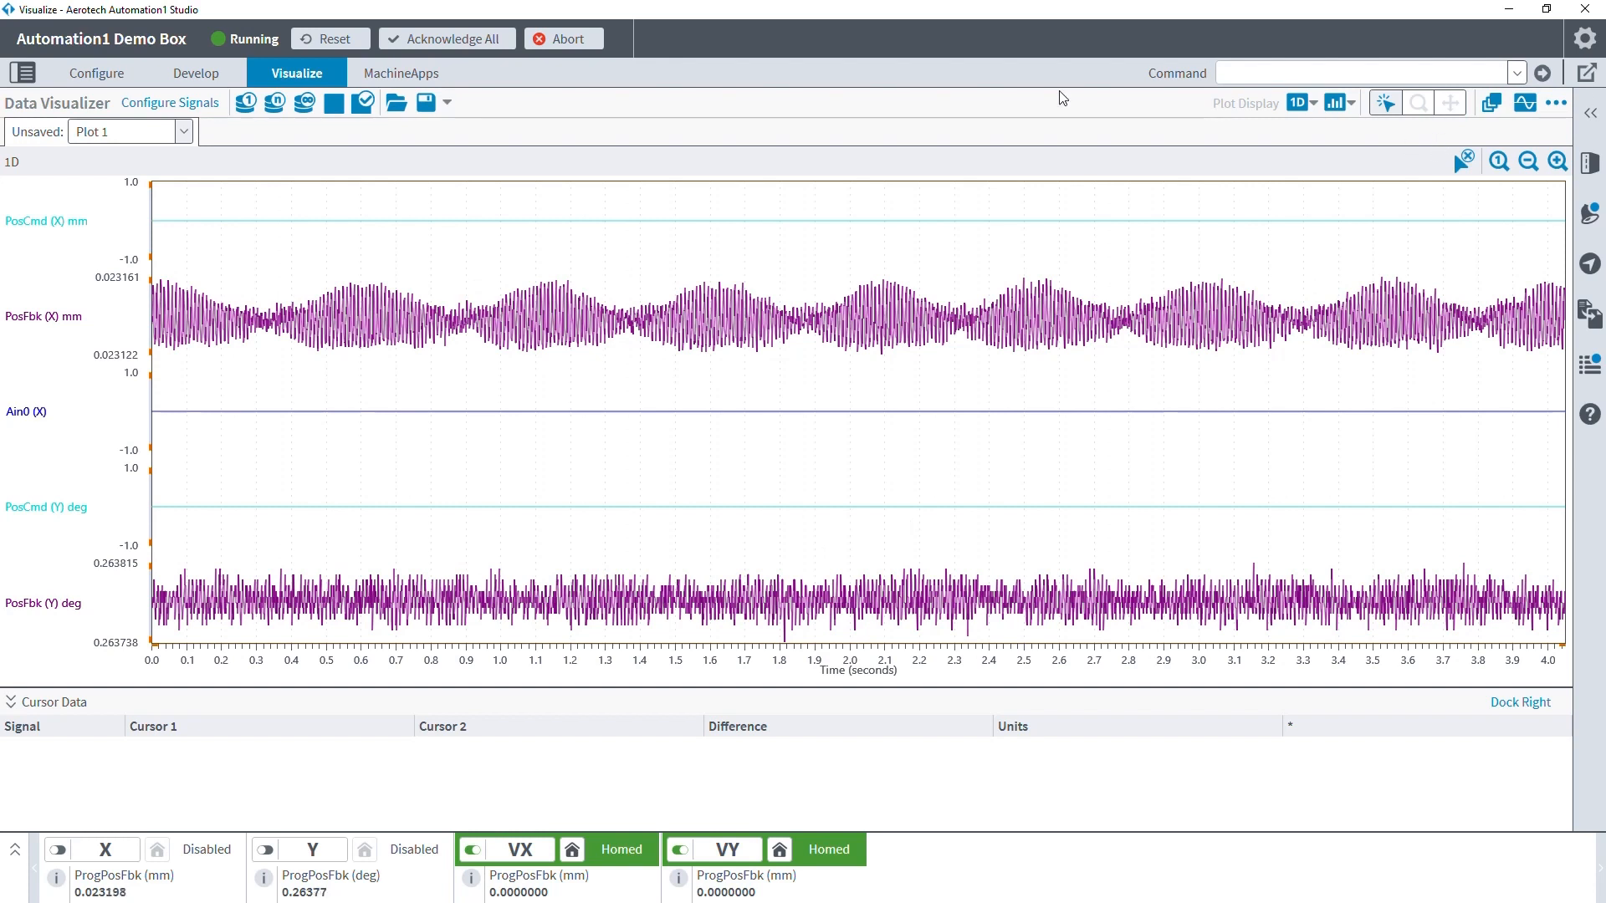
Step: Place Cursor 1 at about 0.88 s and Cursor 2 at about 2.79 s, and zoom to roughly 0.3–3.35 s
left_click(459, 319)
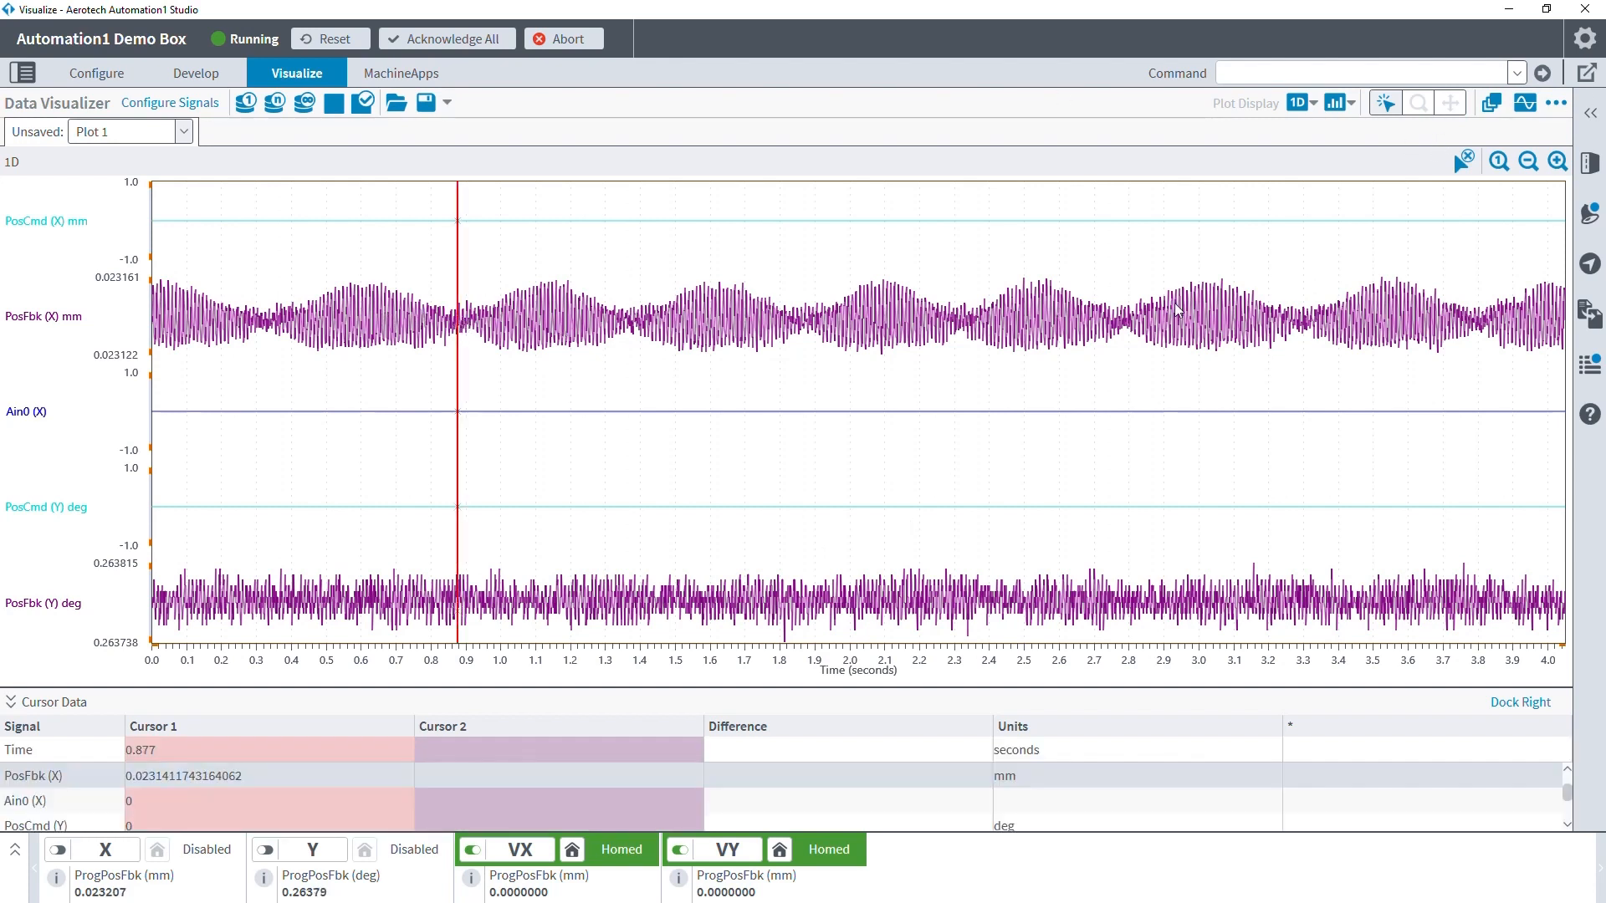
right_click(1124, 323)
left_click(1418, 102)
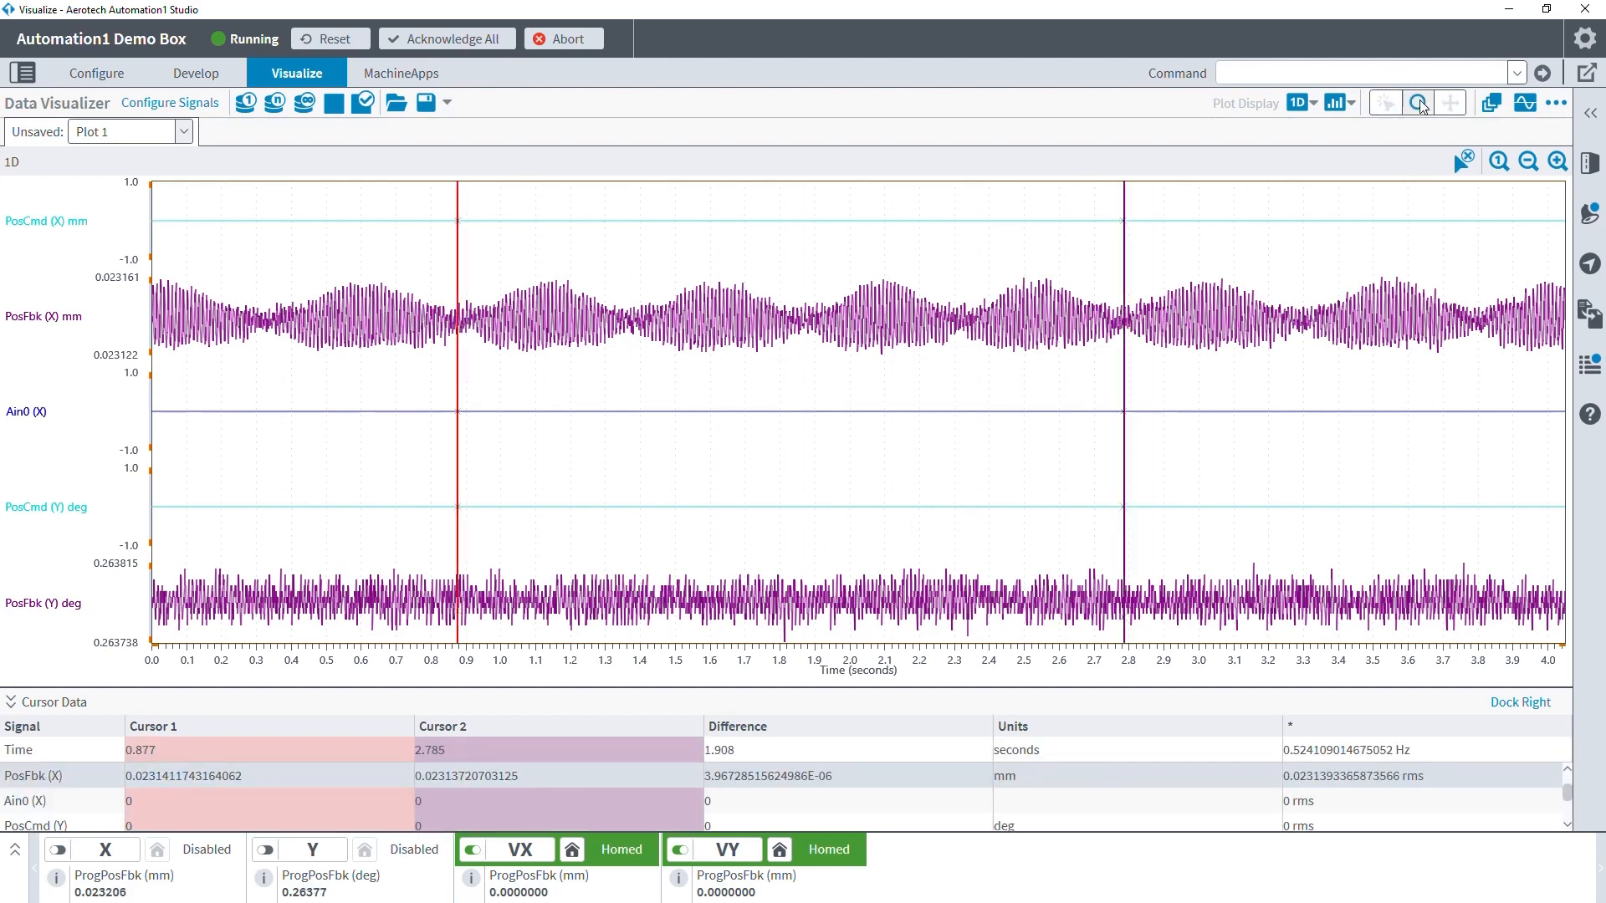
left_click_drag(261, 325, 1323, 308)
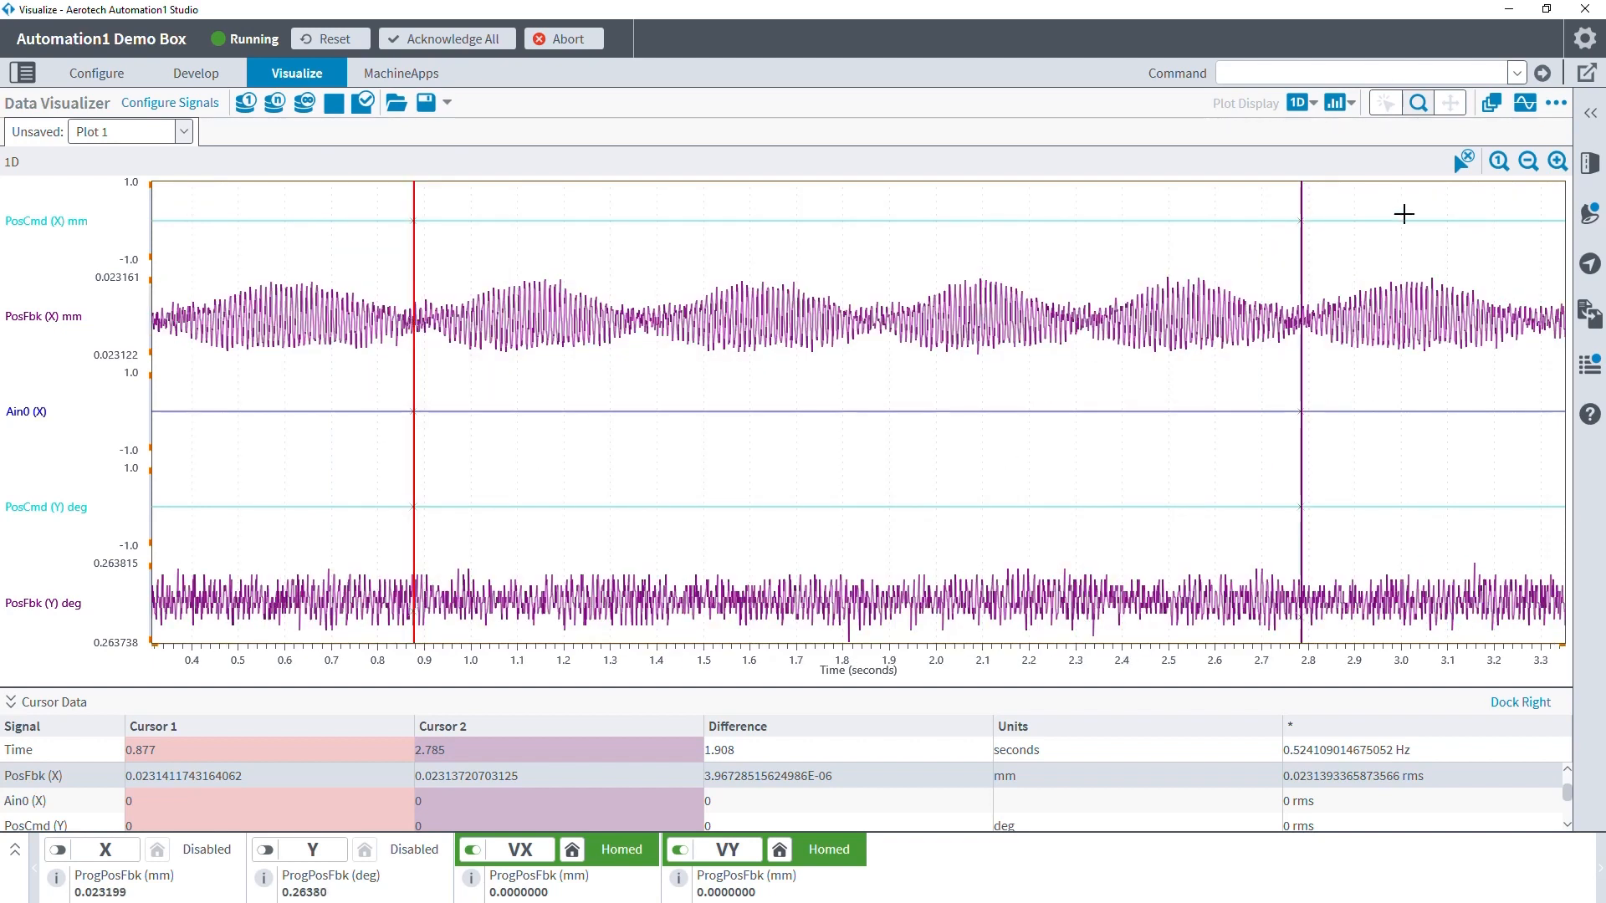
Step: Set up a Fourier transform of PosFbk (X), keeping the type Narrowband and the mode Auto
left_click(1523, 105)
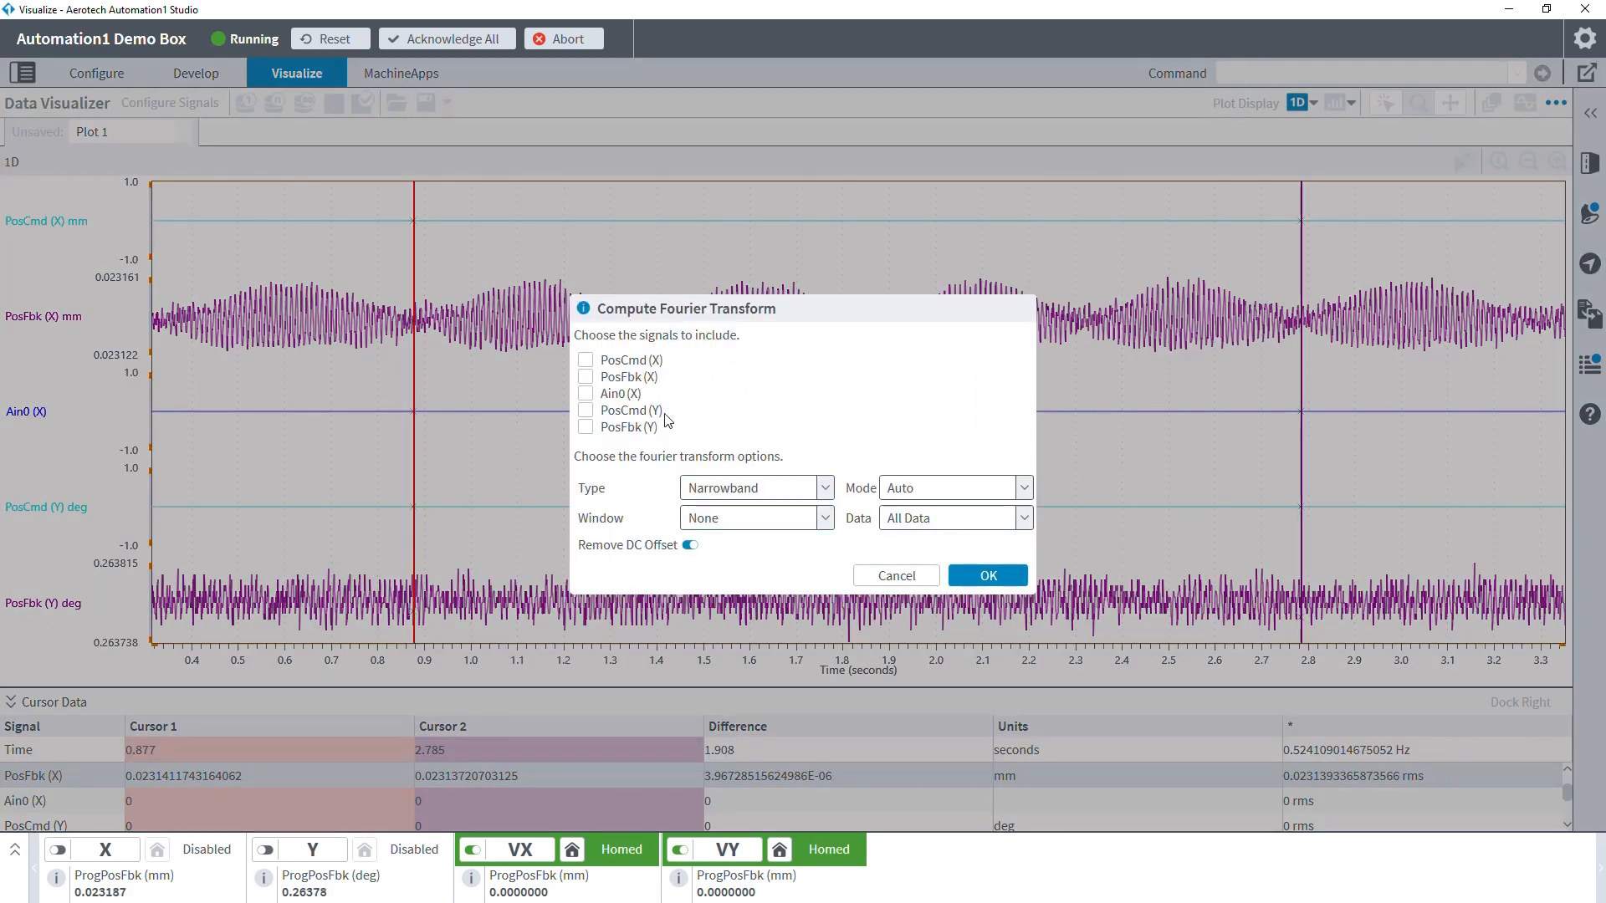
left_click(651, 378)
left_click(757, 500)
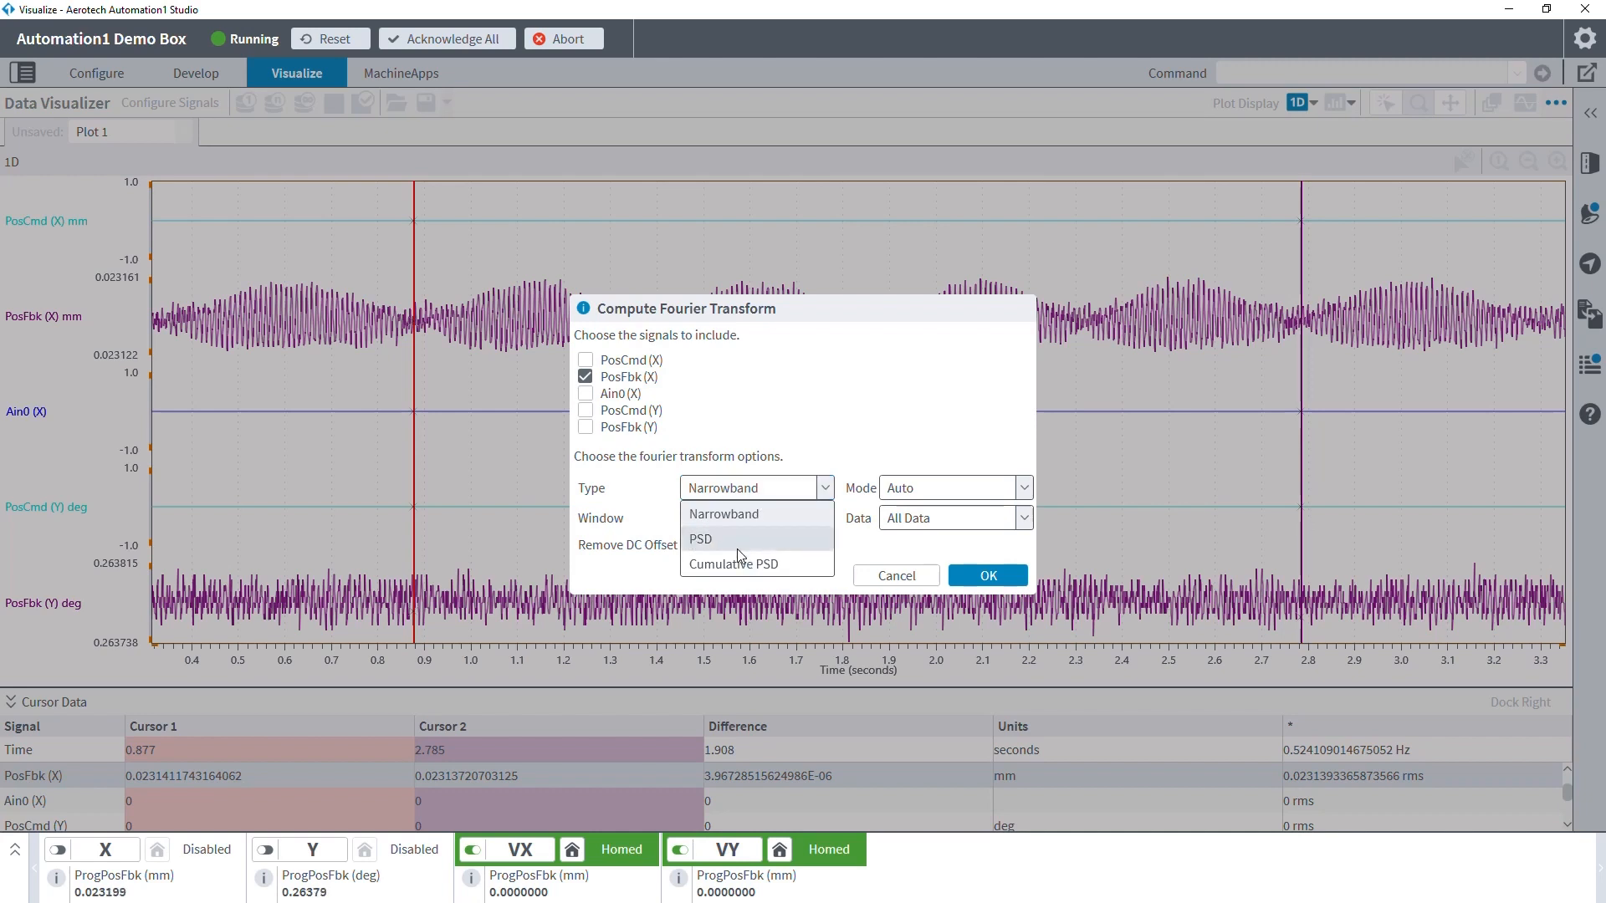
left_click(800, 462)
left_click(982, 483)
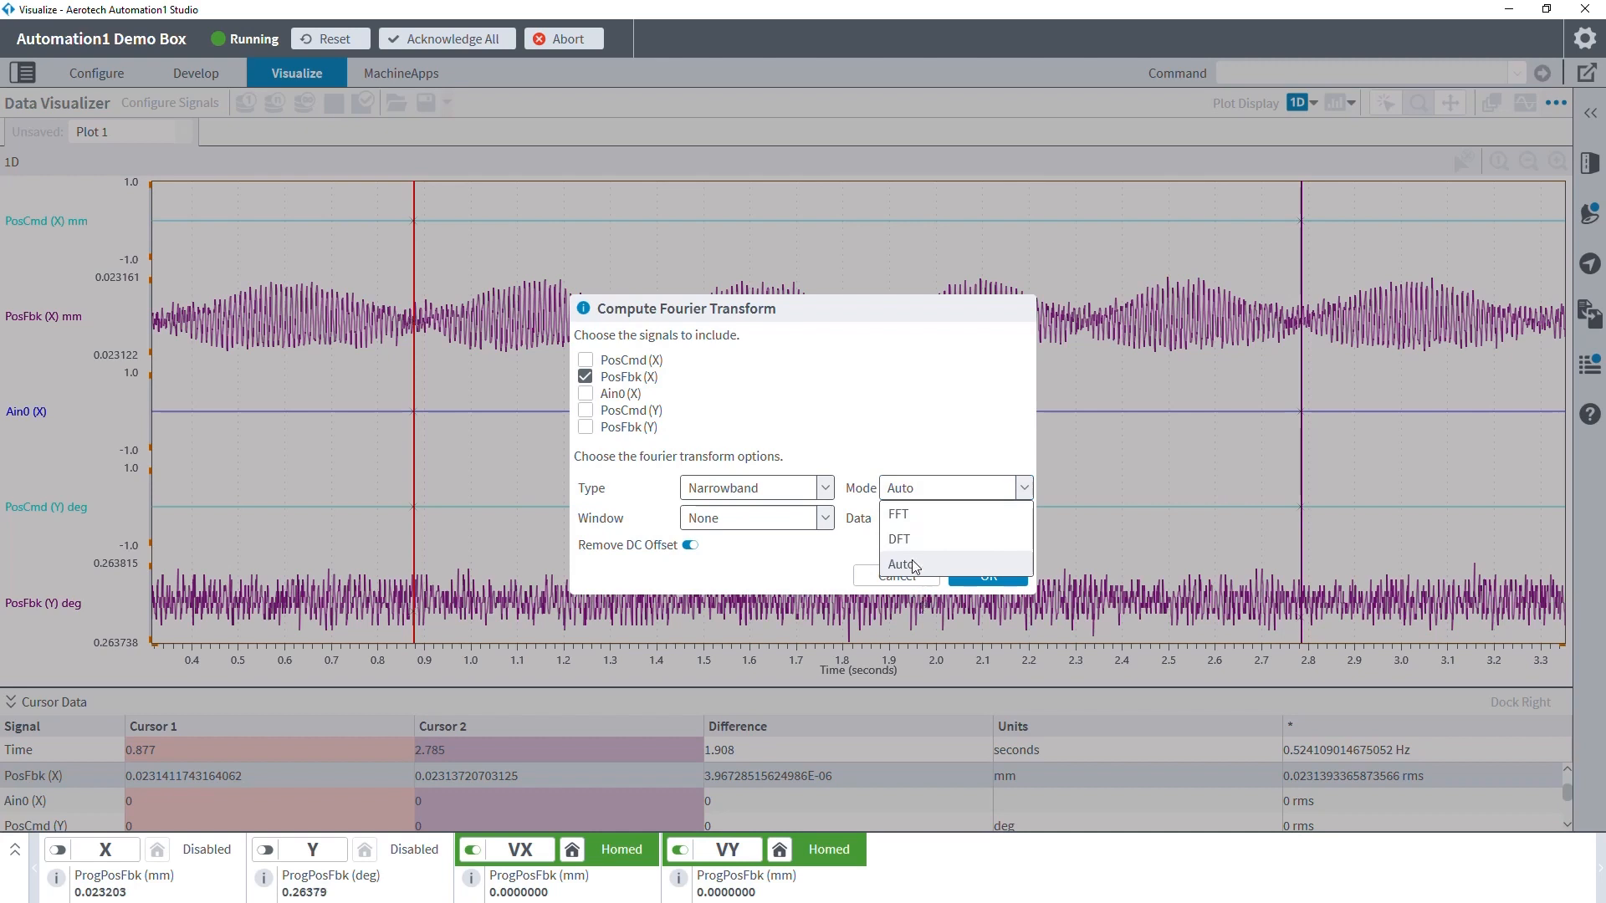
left_click(894, 415)
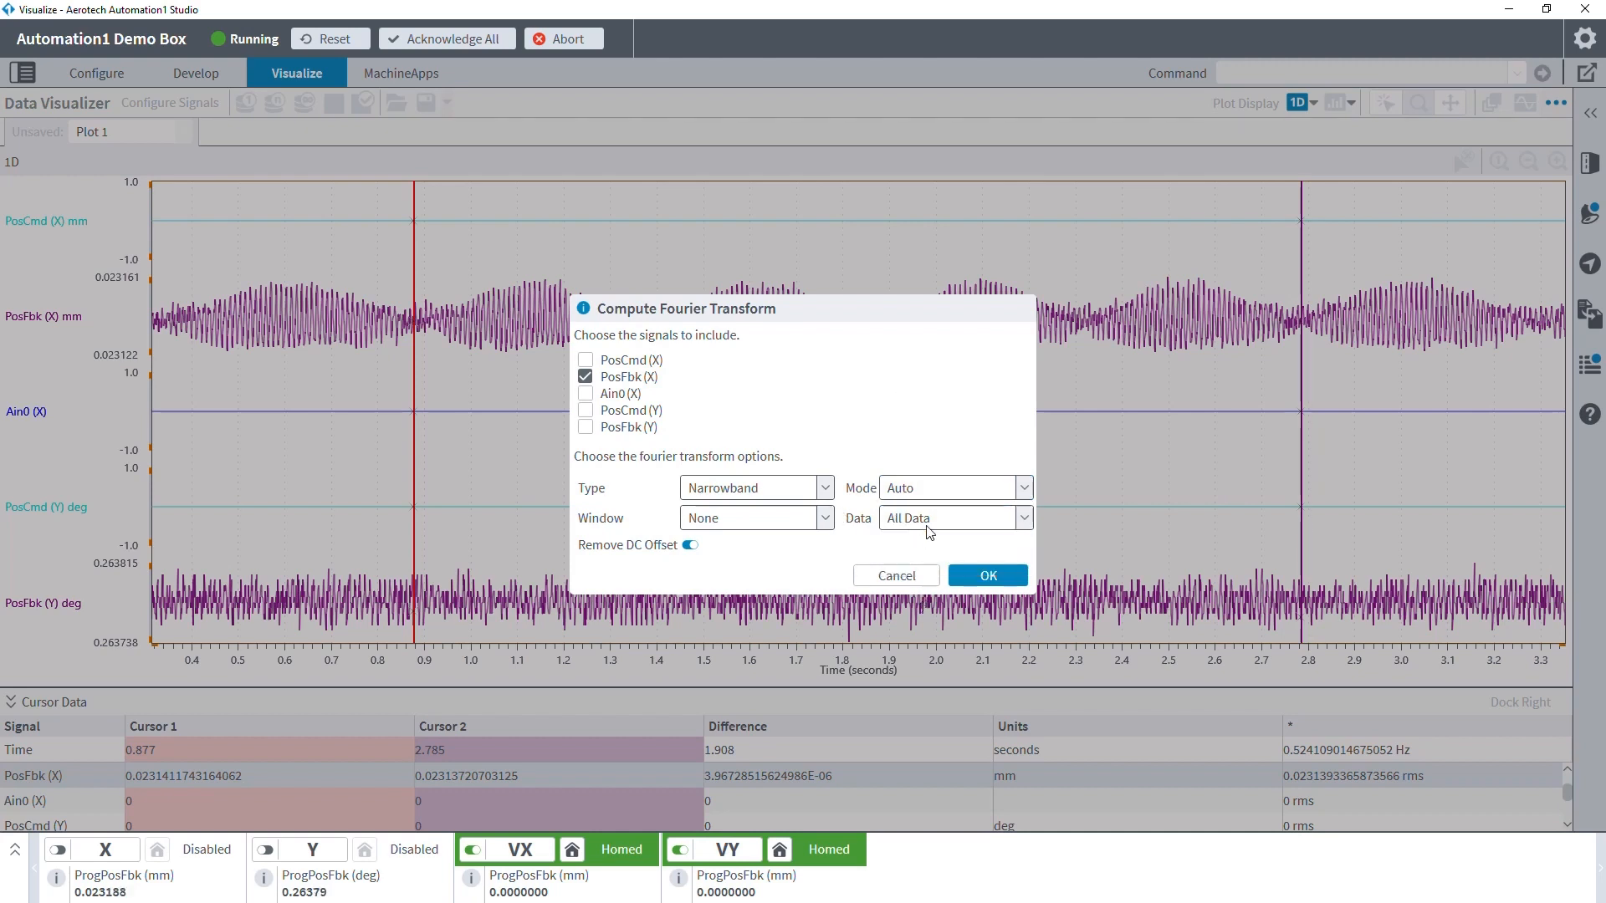
Step: Review the window and data range choices, keep None and All Data, and compute the Fourier transform
left_click(1022, 516)
left_click(827, 519)
left_click(826, 523)
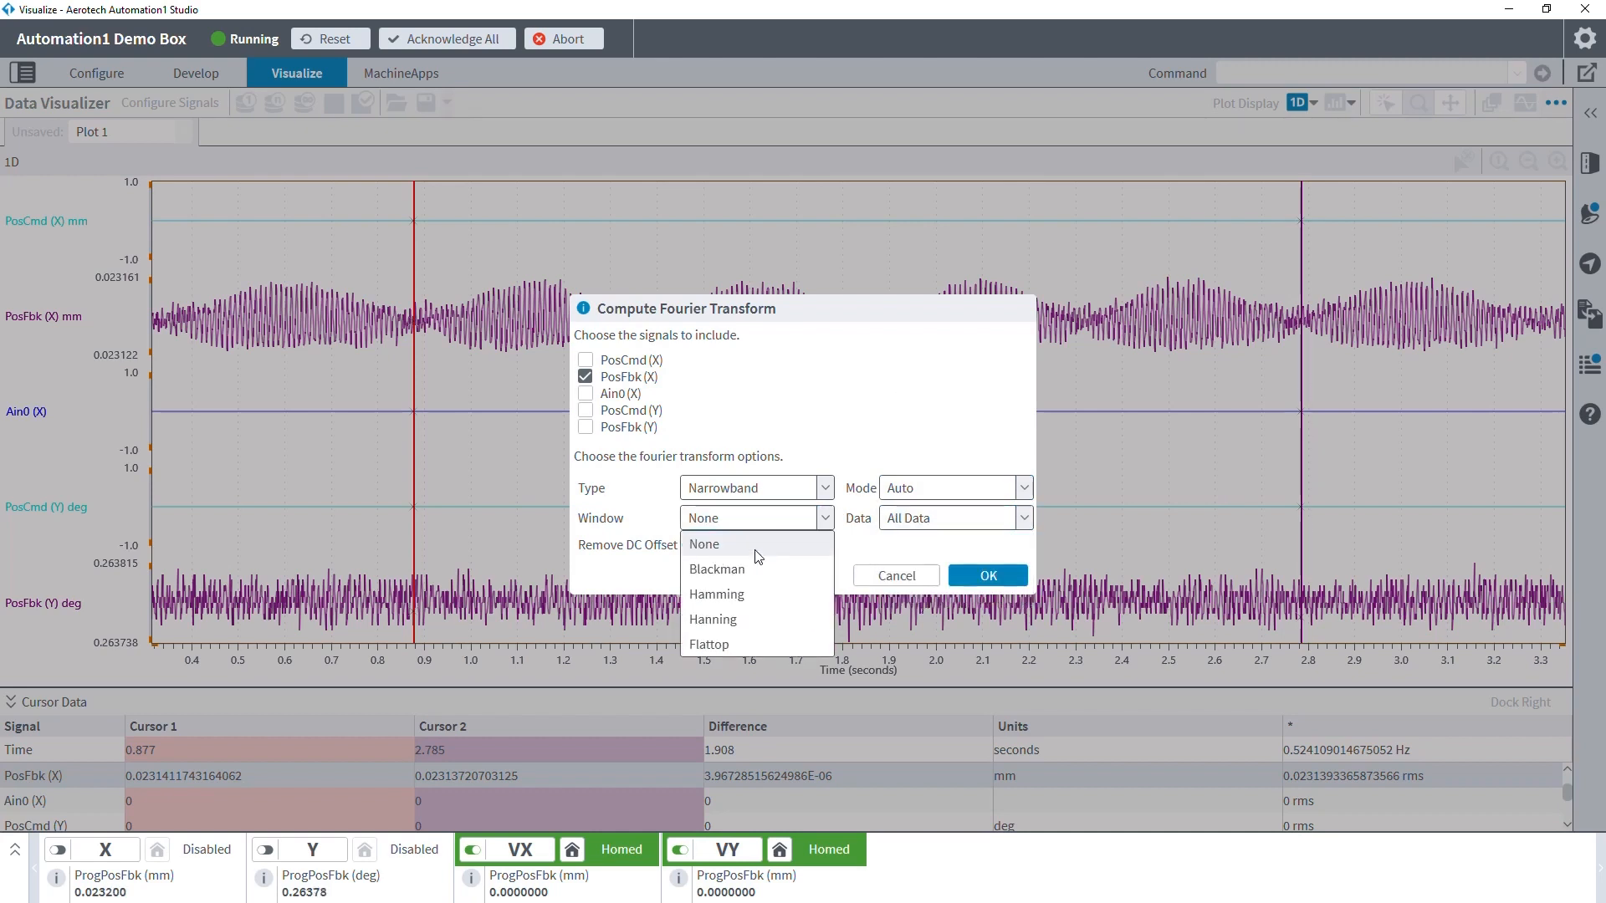
left_click(786, 461)
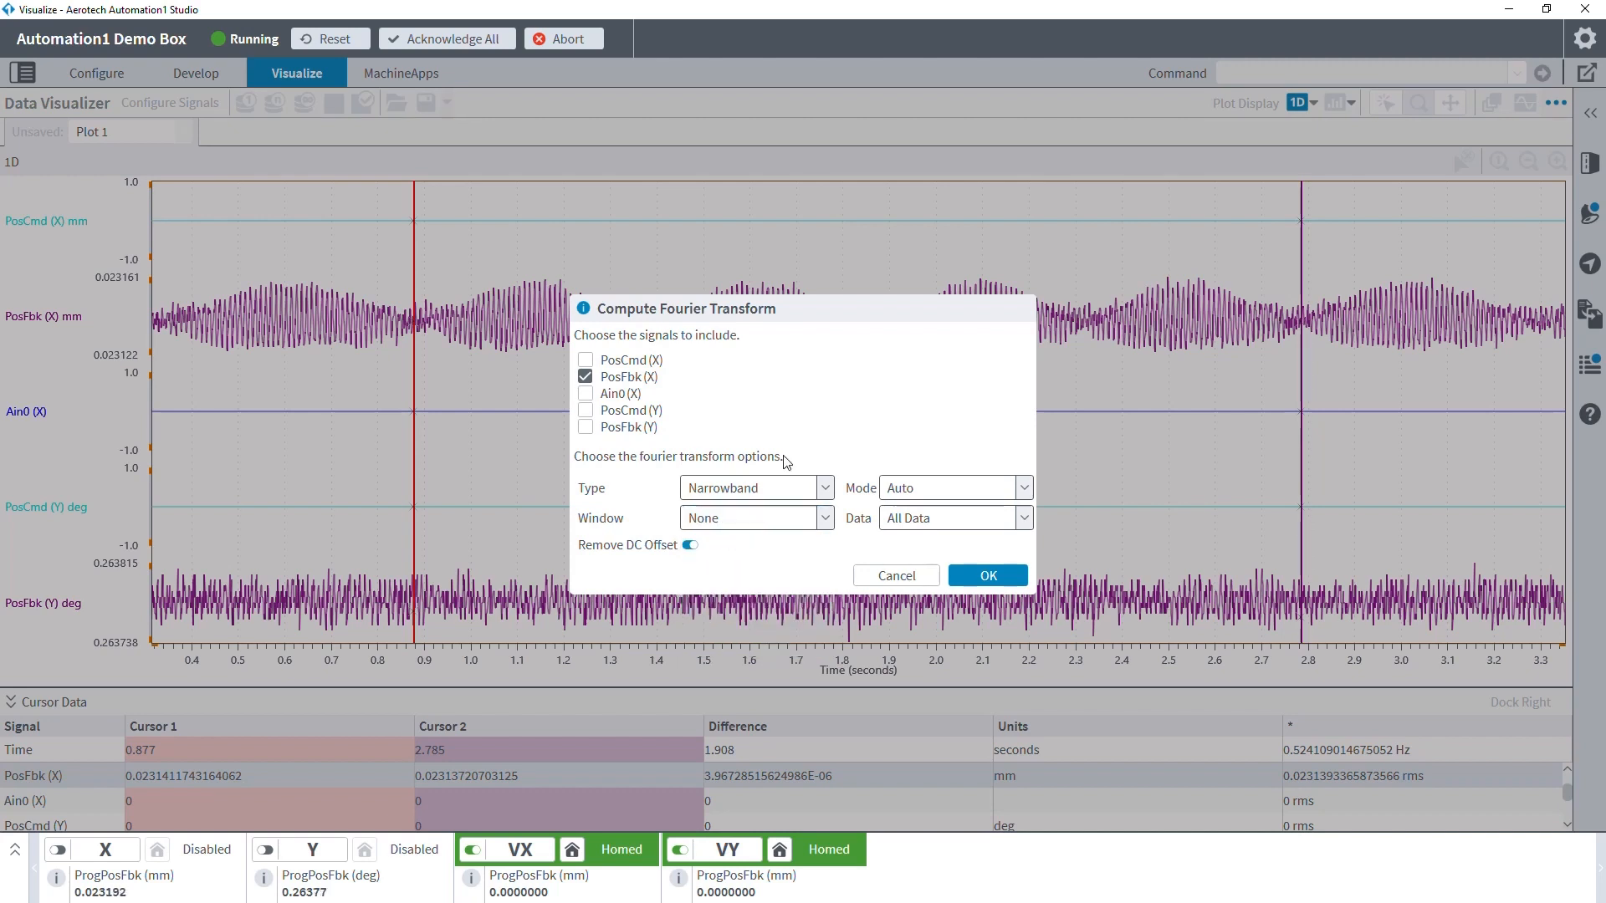
left_click(963, 525)
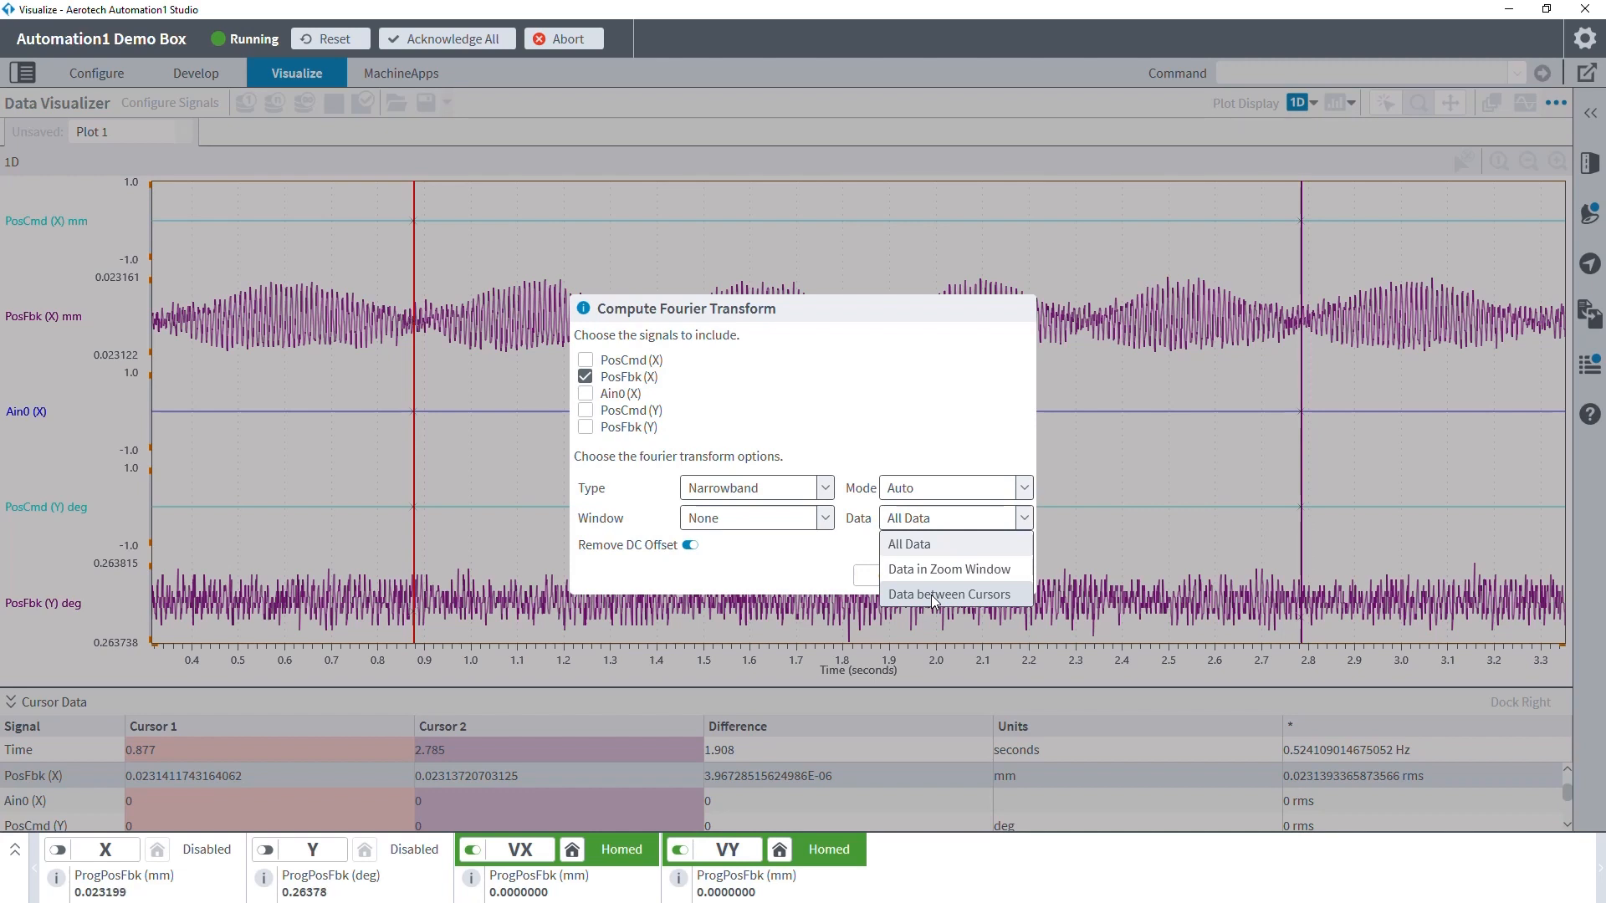
left_click(822, 579)
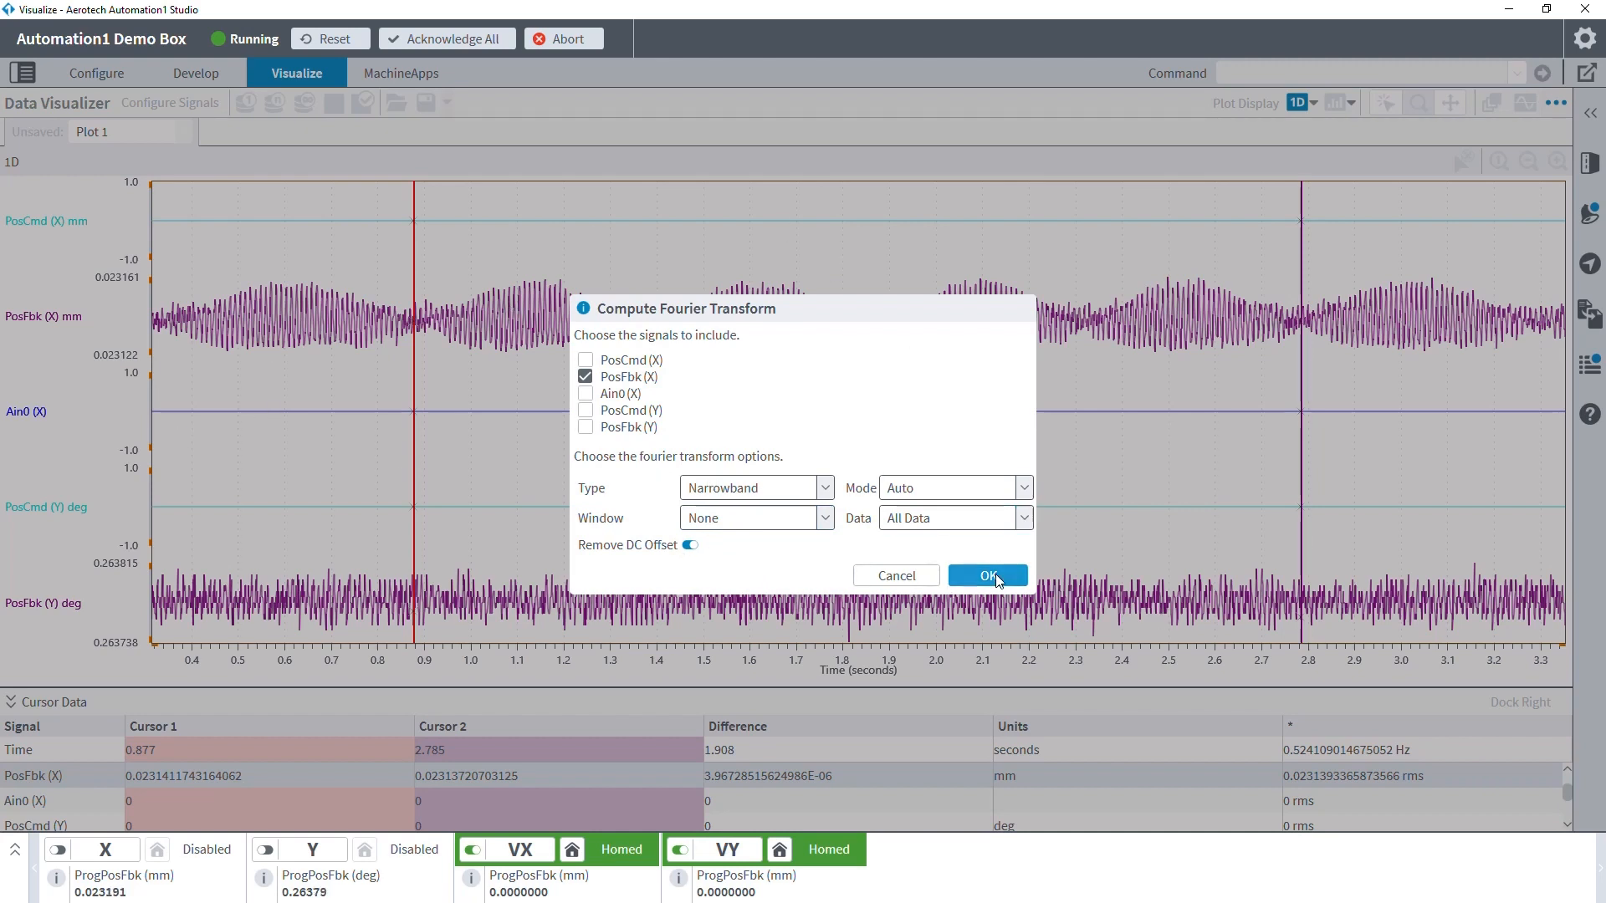
key("Return")
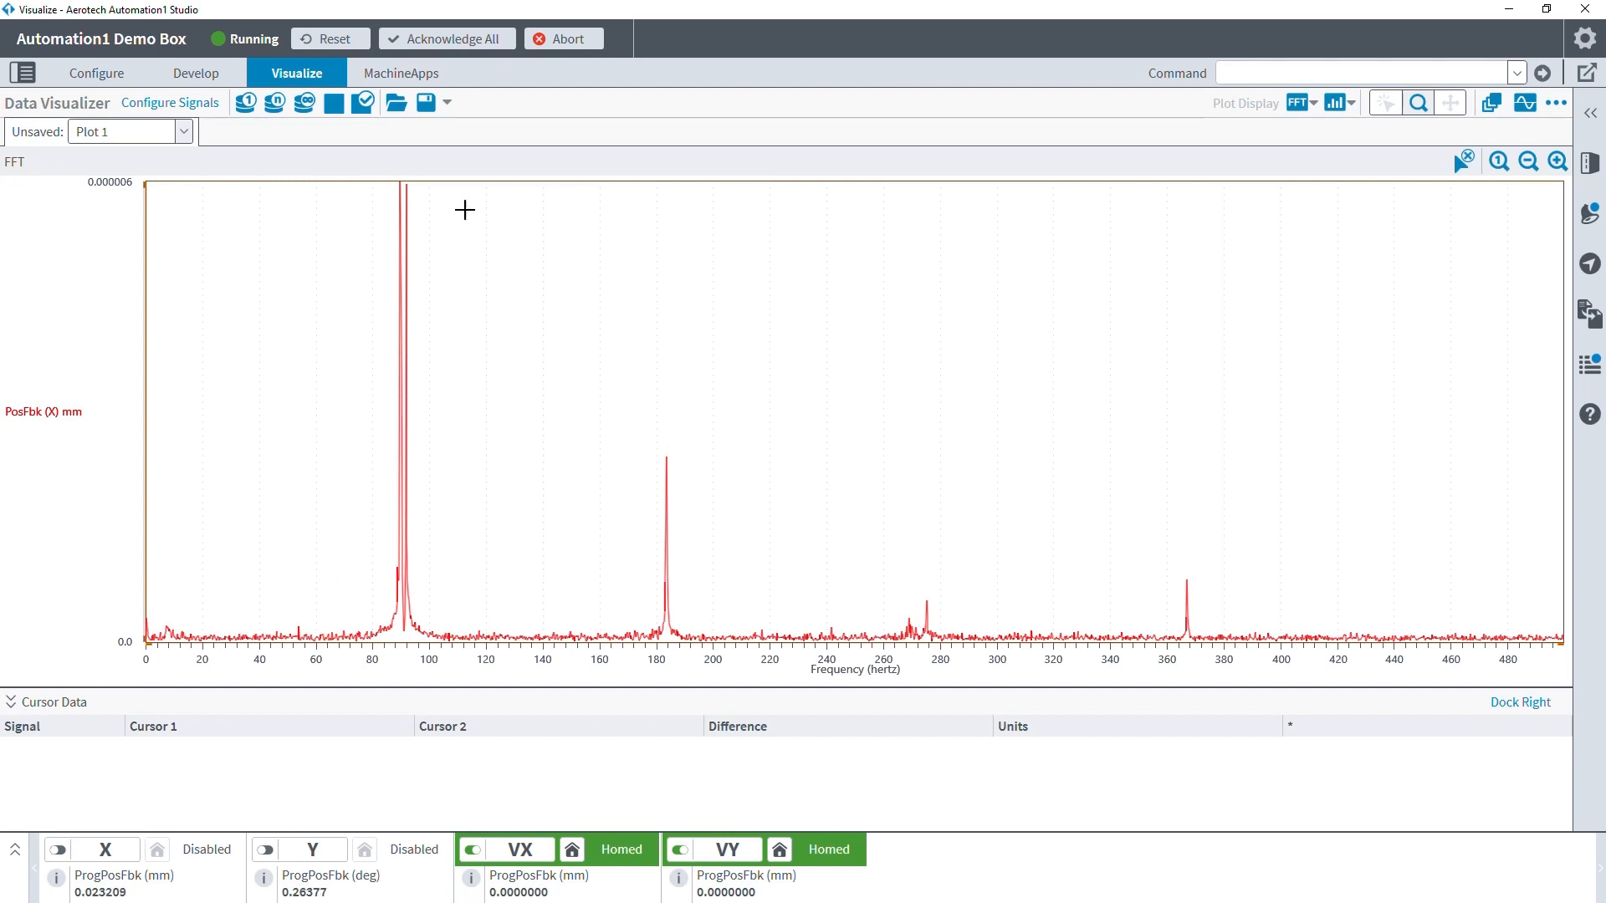
Step: Place Cursor 1 on the first tall peak of the FFT plot at about 89.6 Hz
left_click(1386, 102)
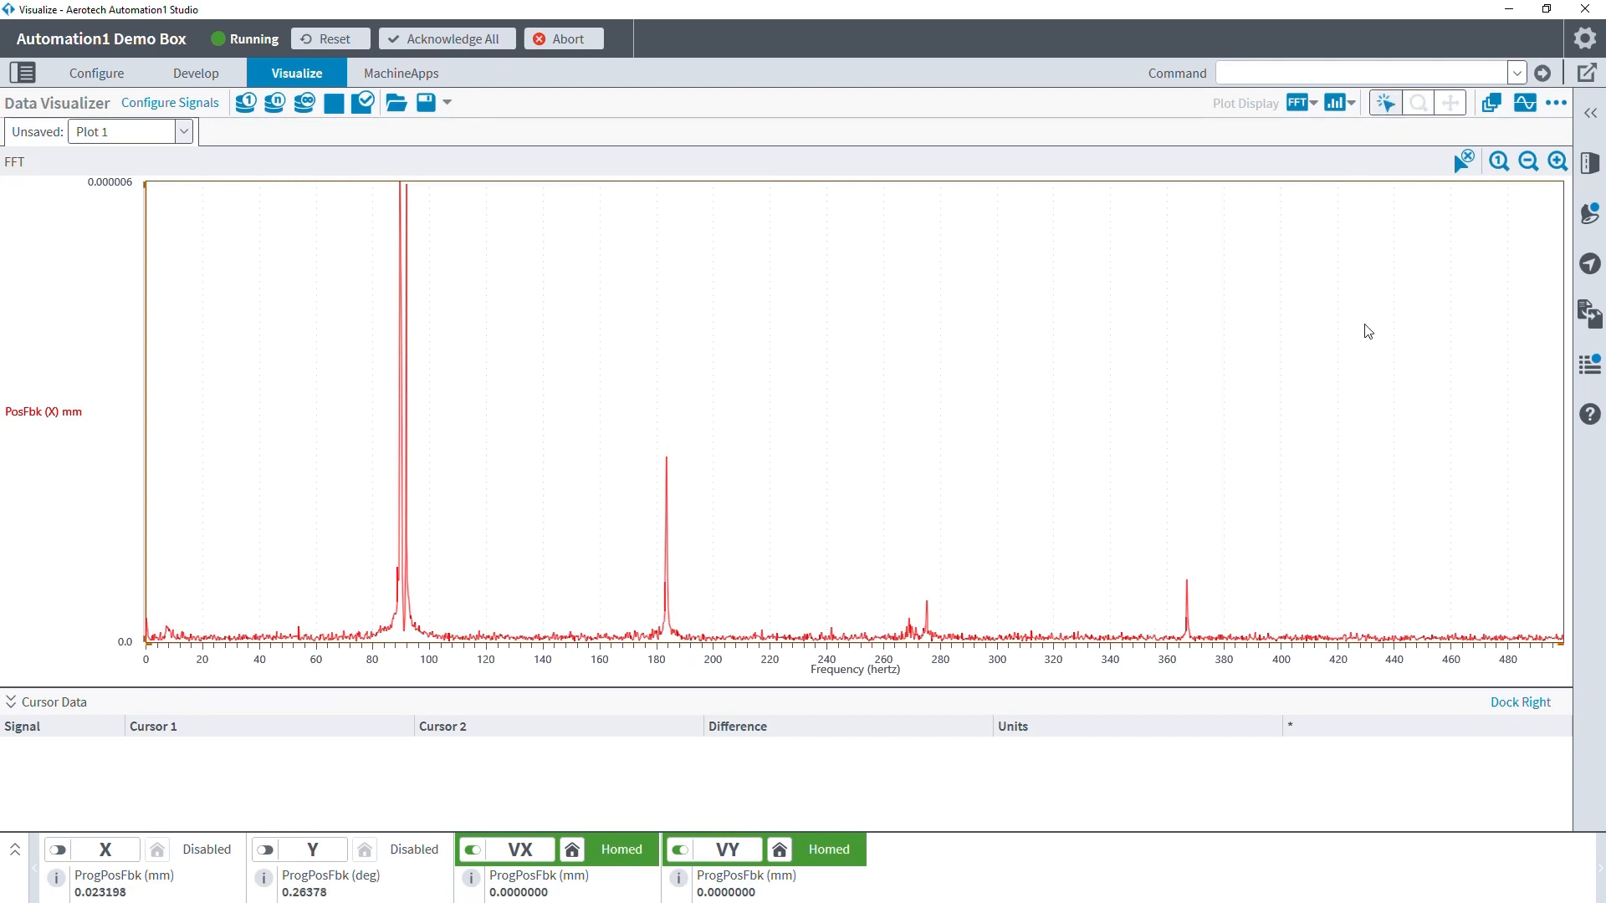
left_click(387, 518)
left_click(325, 525)
left_click(400, 537)
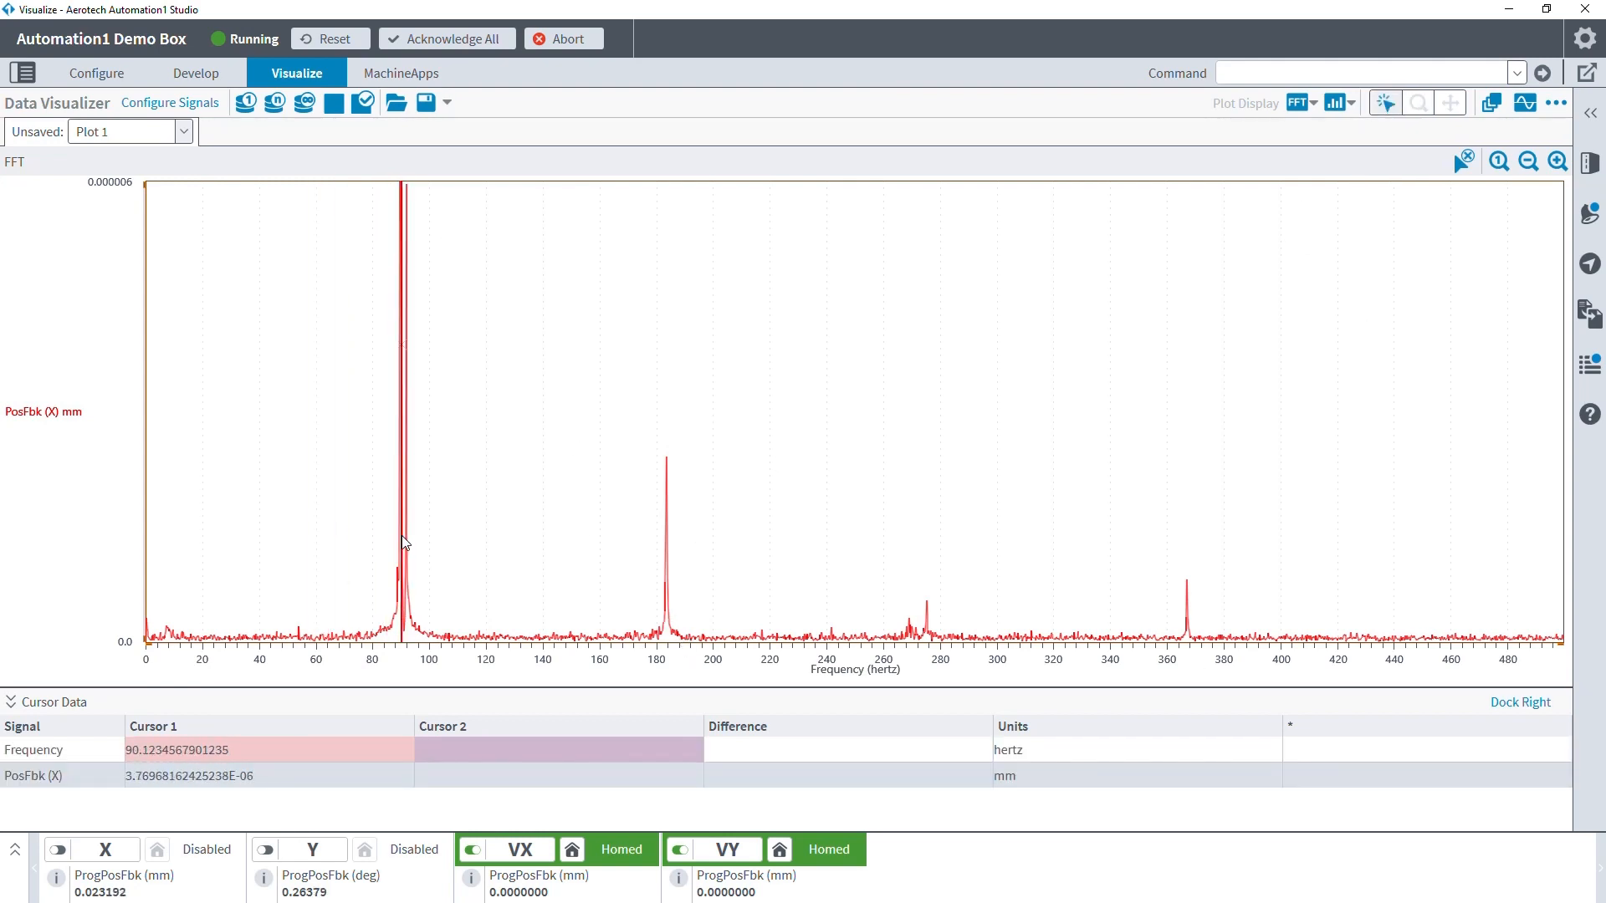
left_click(399, 536)
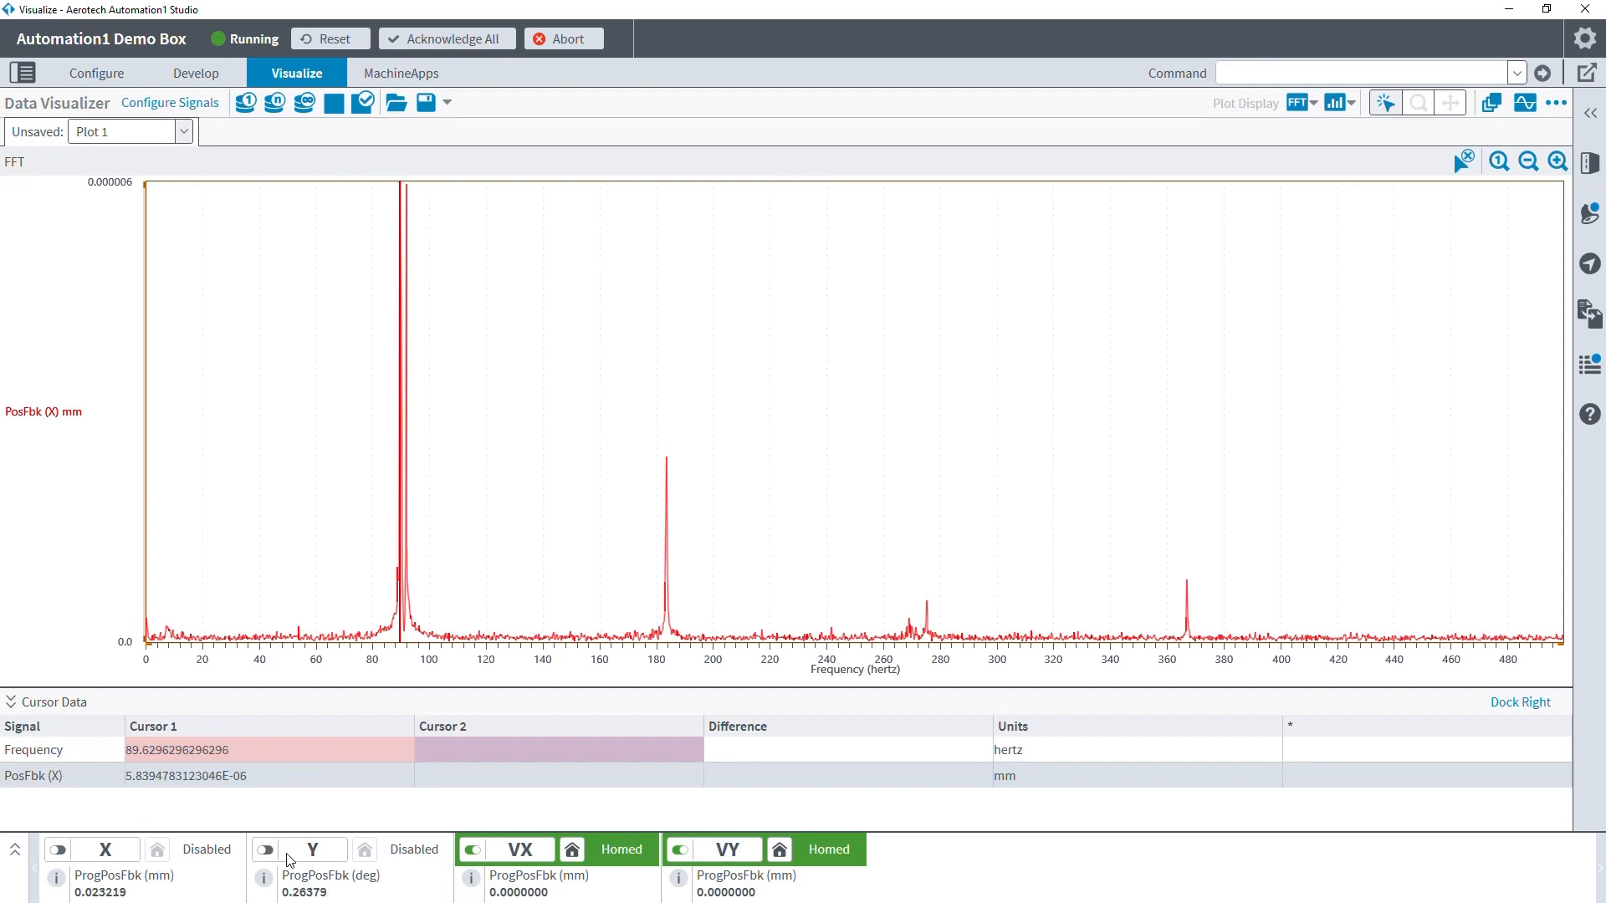
Step: Place Cursor 2 on the FFT peak at about 183.7 Hz and return the plot to the 1D display
left_click_drag(652, 631, 667, 620)
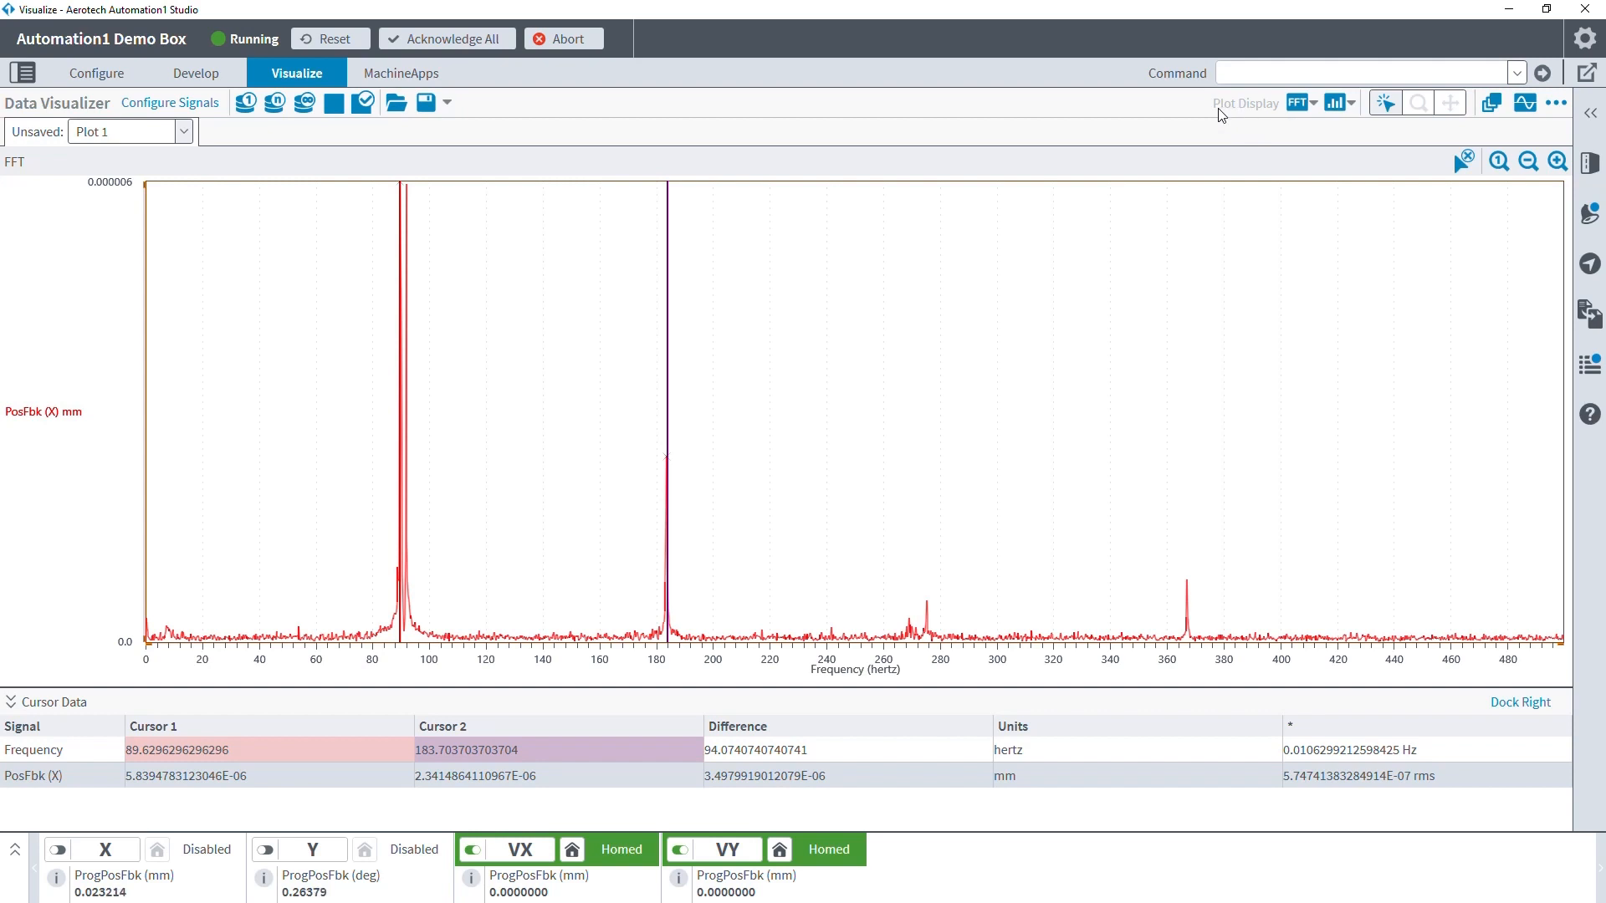
left_click(1312, 104)
left_click(1311, 130)
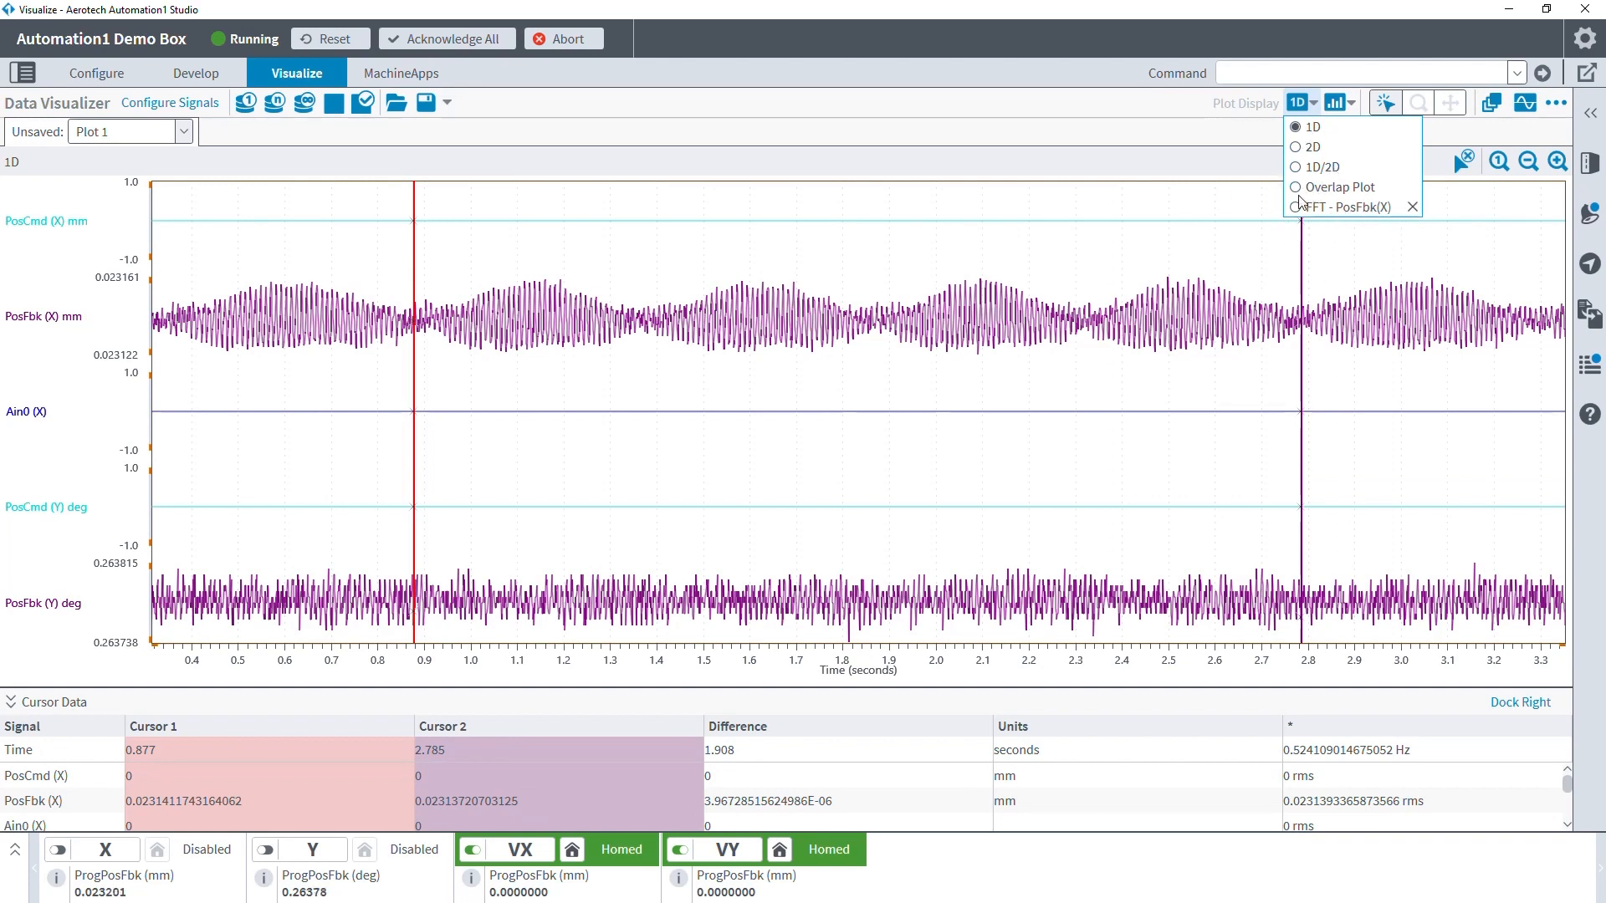
Step: In the Data Visualizer settings, turn off Show Internal Signals and Show Reserved Task, and keep Configure Collection By at Length of Time
left_click(1554, 127)
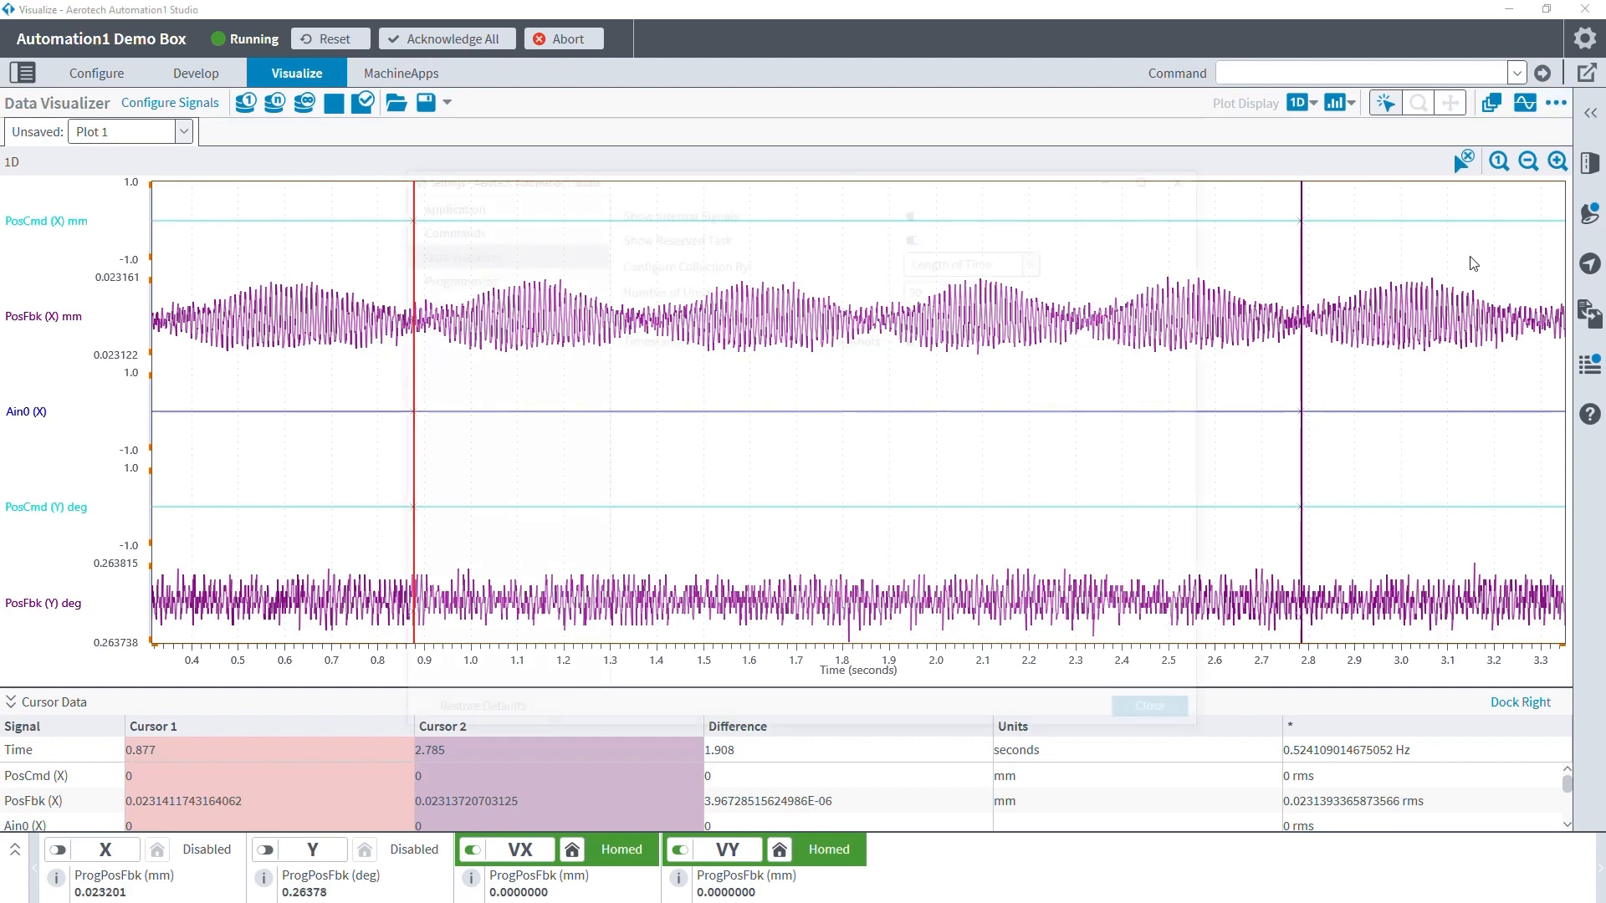
left_click(1573, 131)
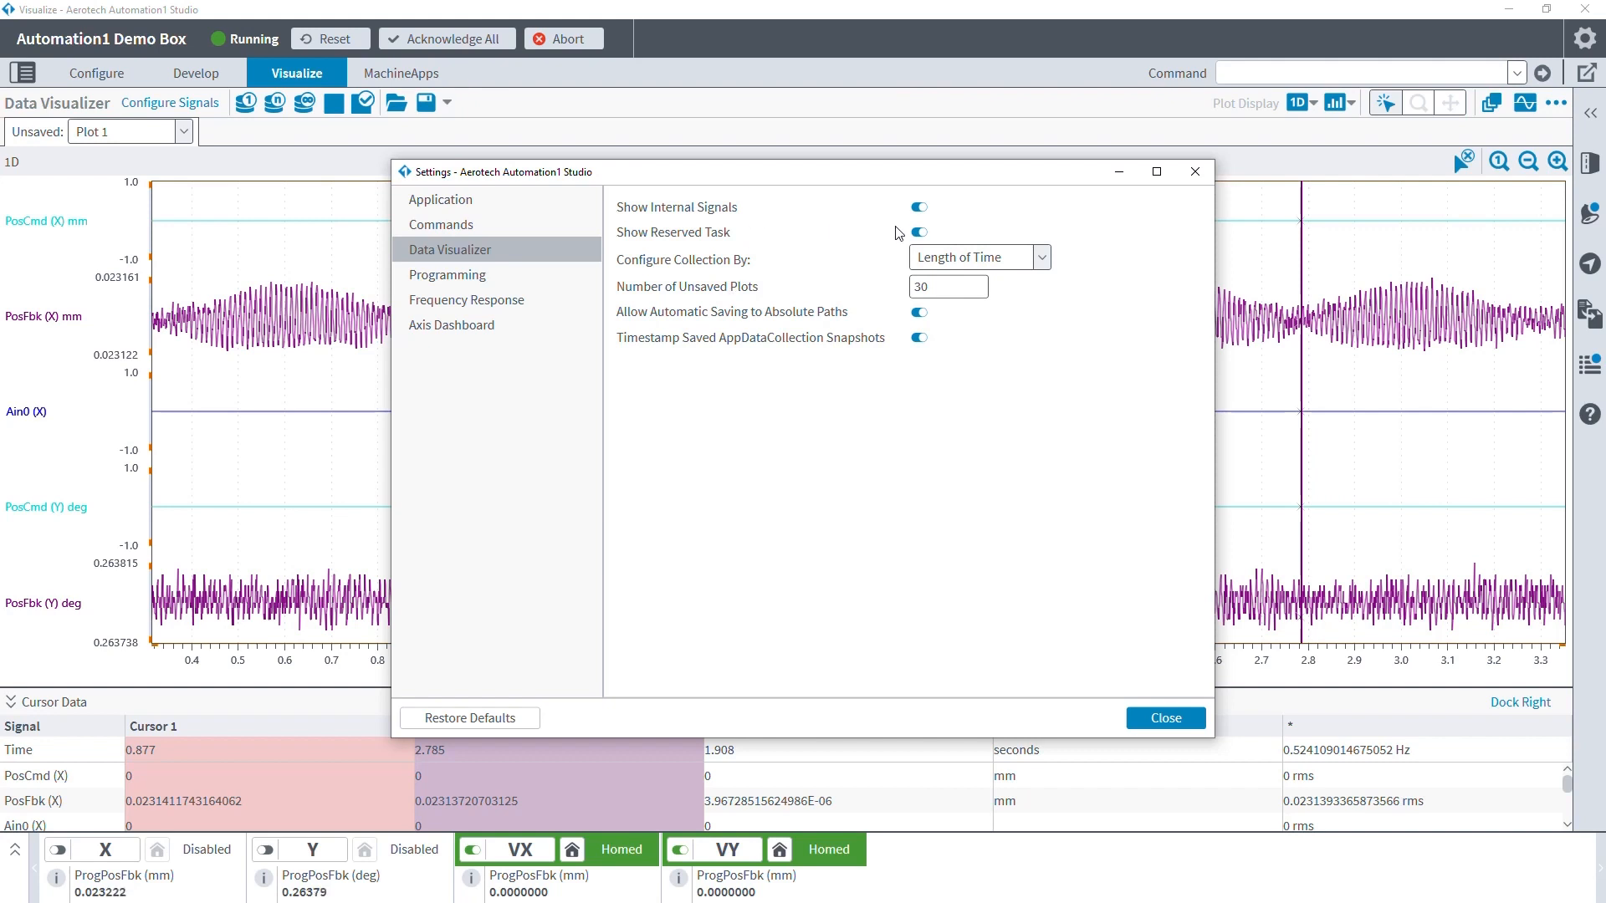
left_click(920, 209)
left_click(925, 233)
left_click(1041, 257)
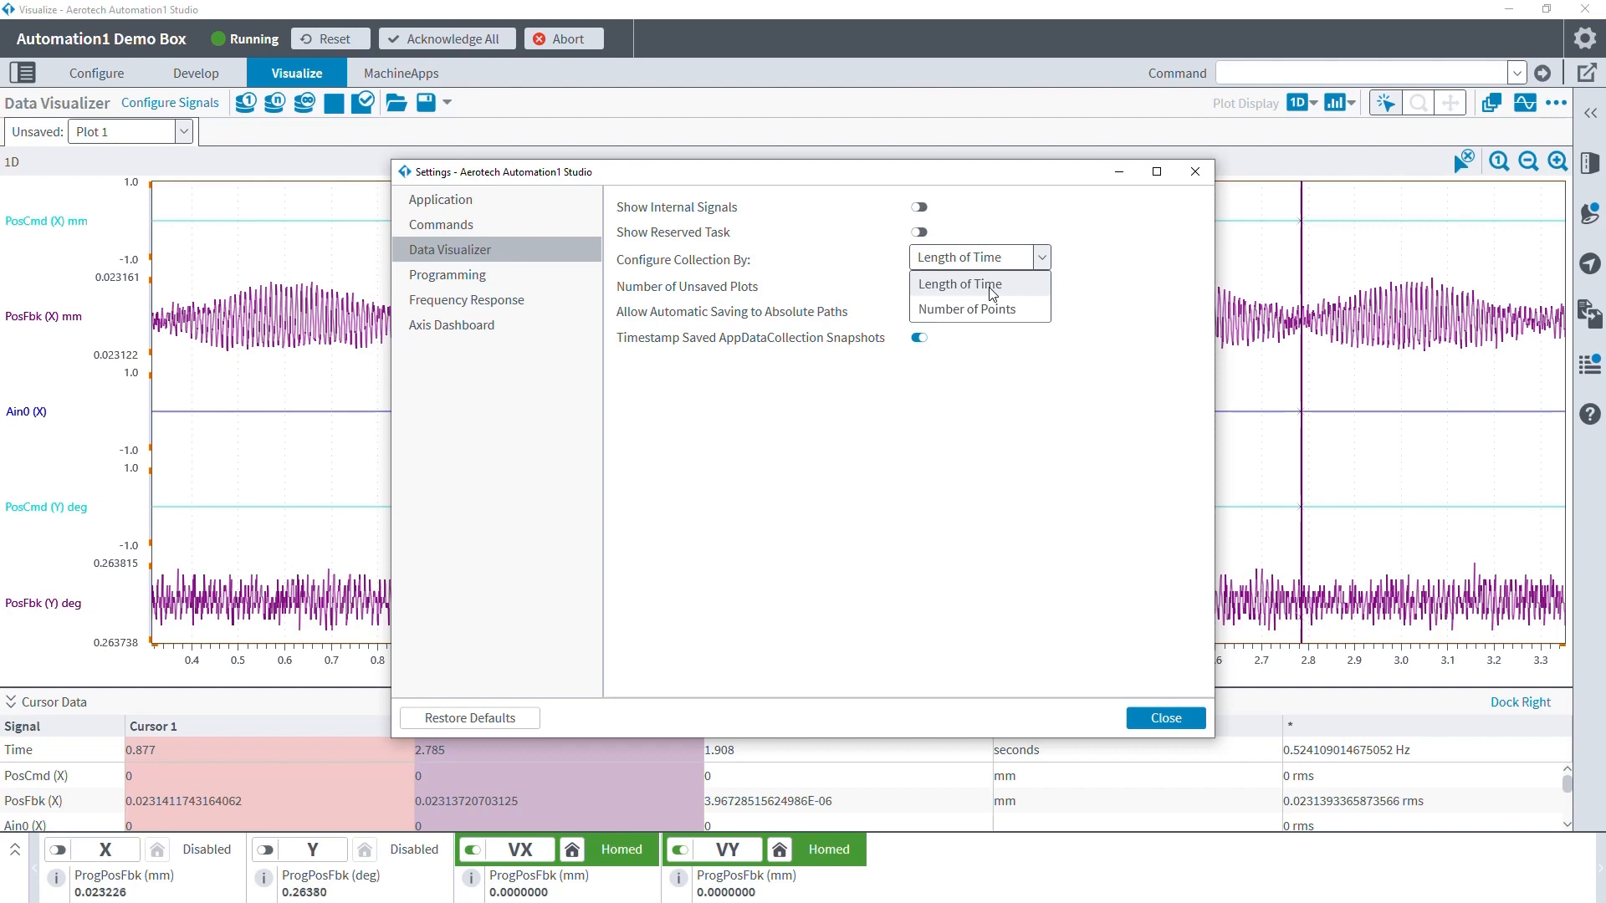
left_click(995, 287)
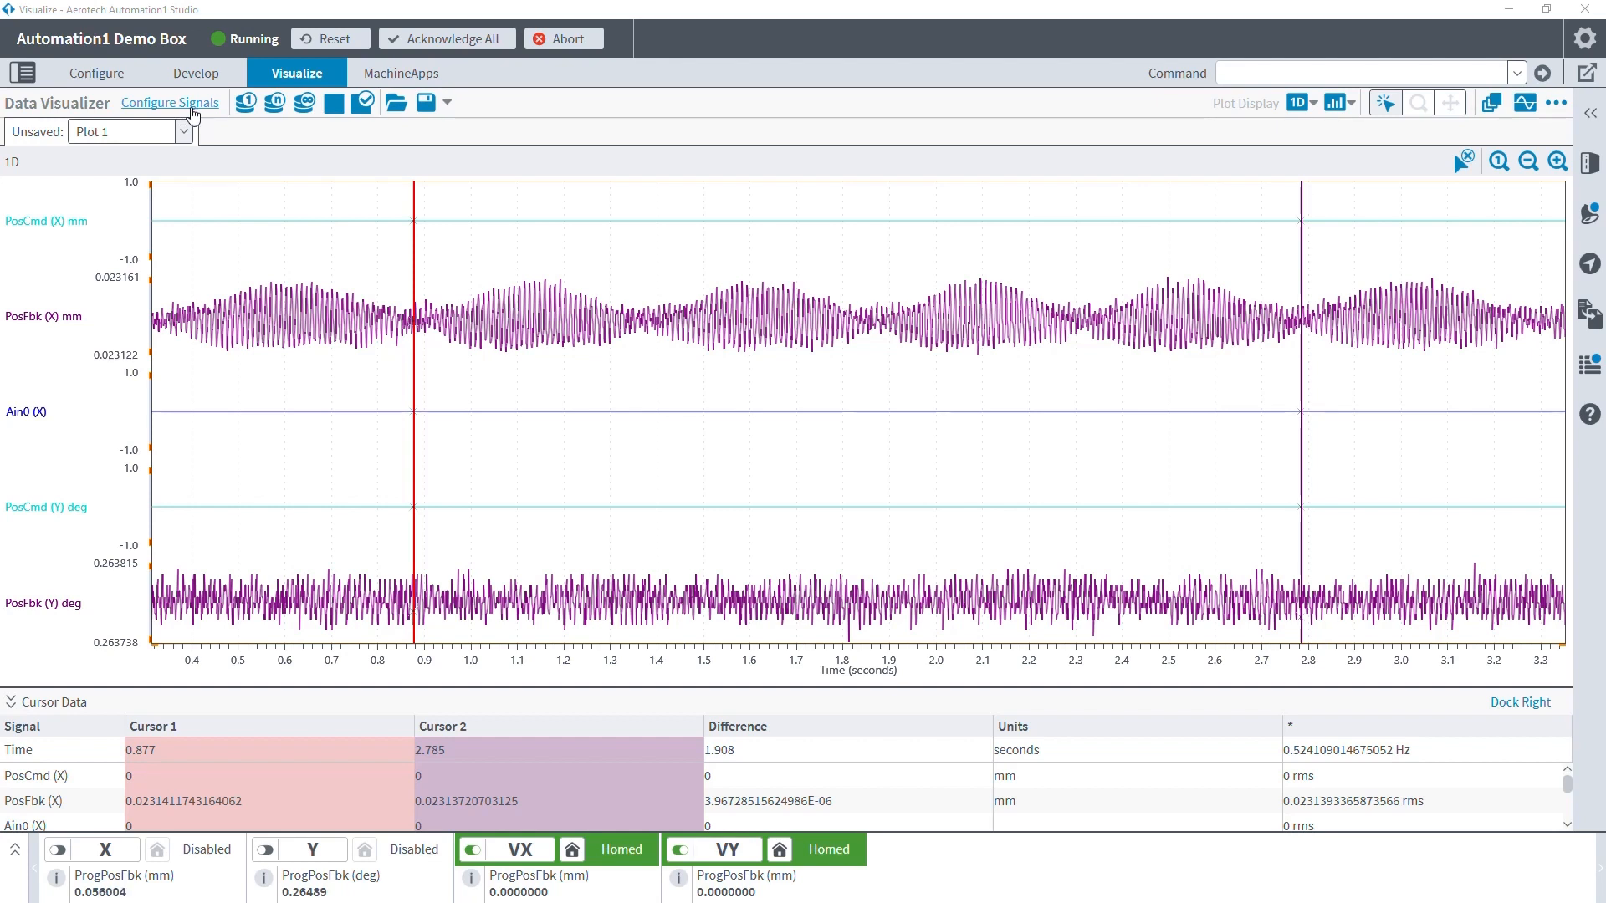
Step: Look at the example script in the Develop workspace and return to the Visualize workspace
left_click(196, 73)
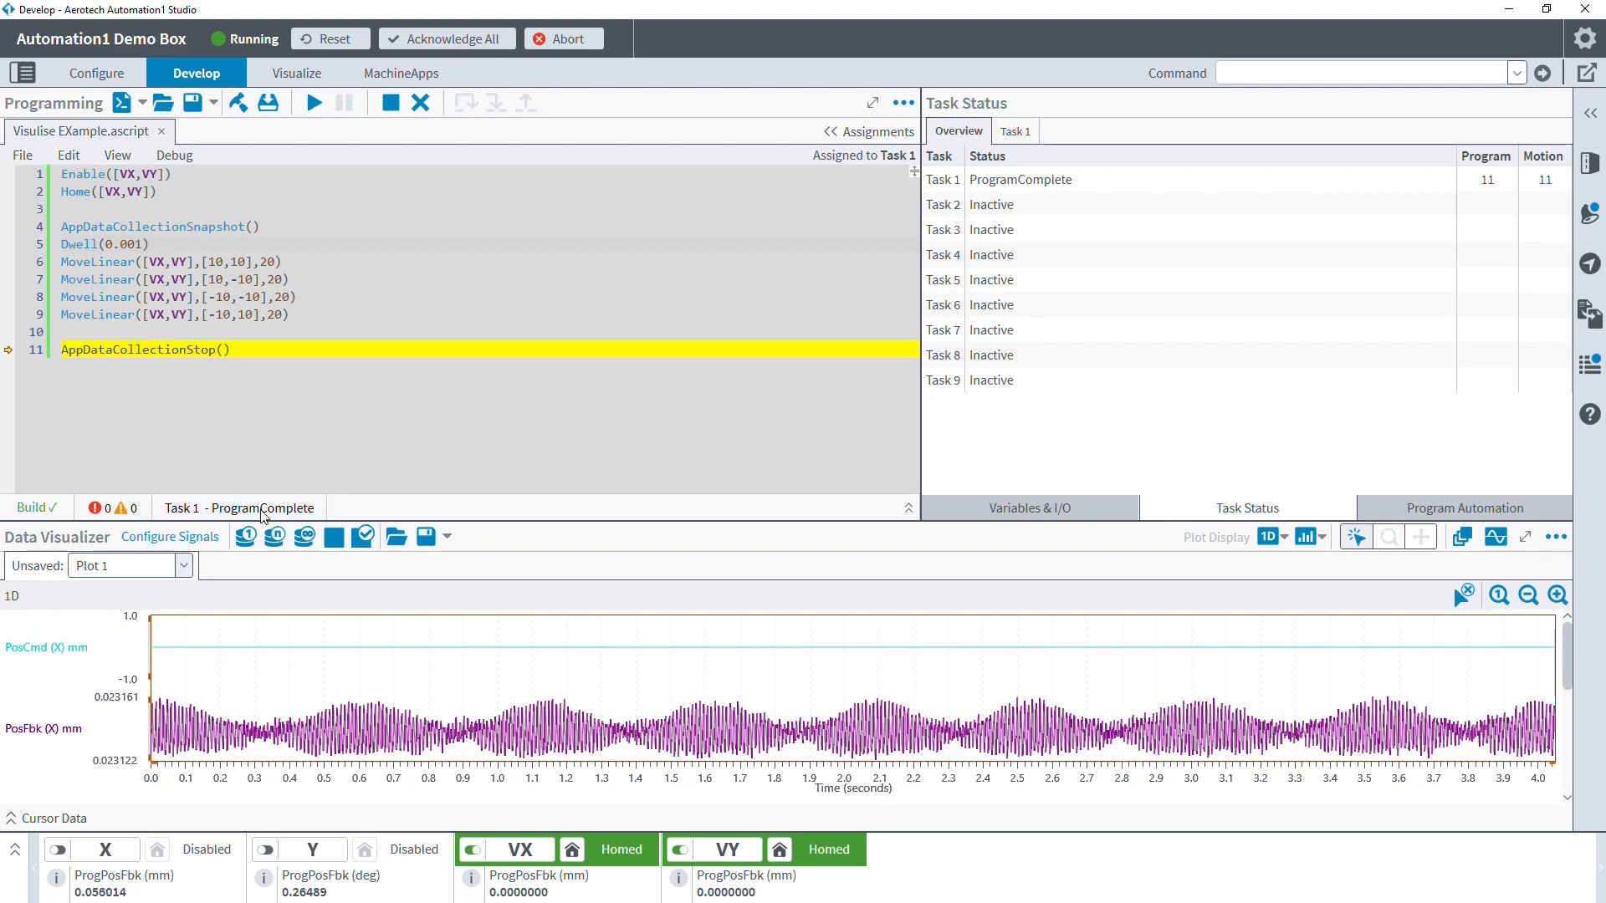
left_click(296, 74)
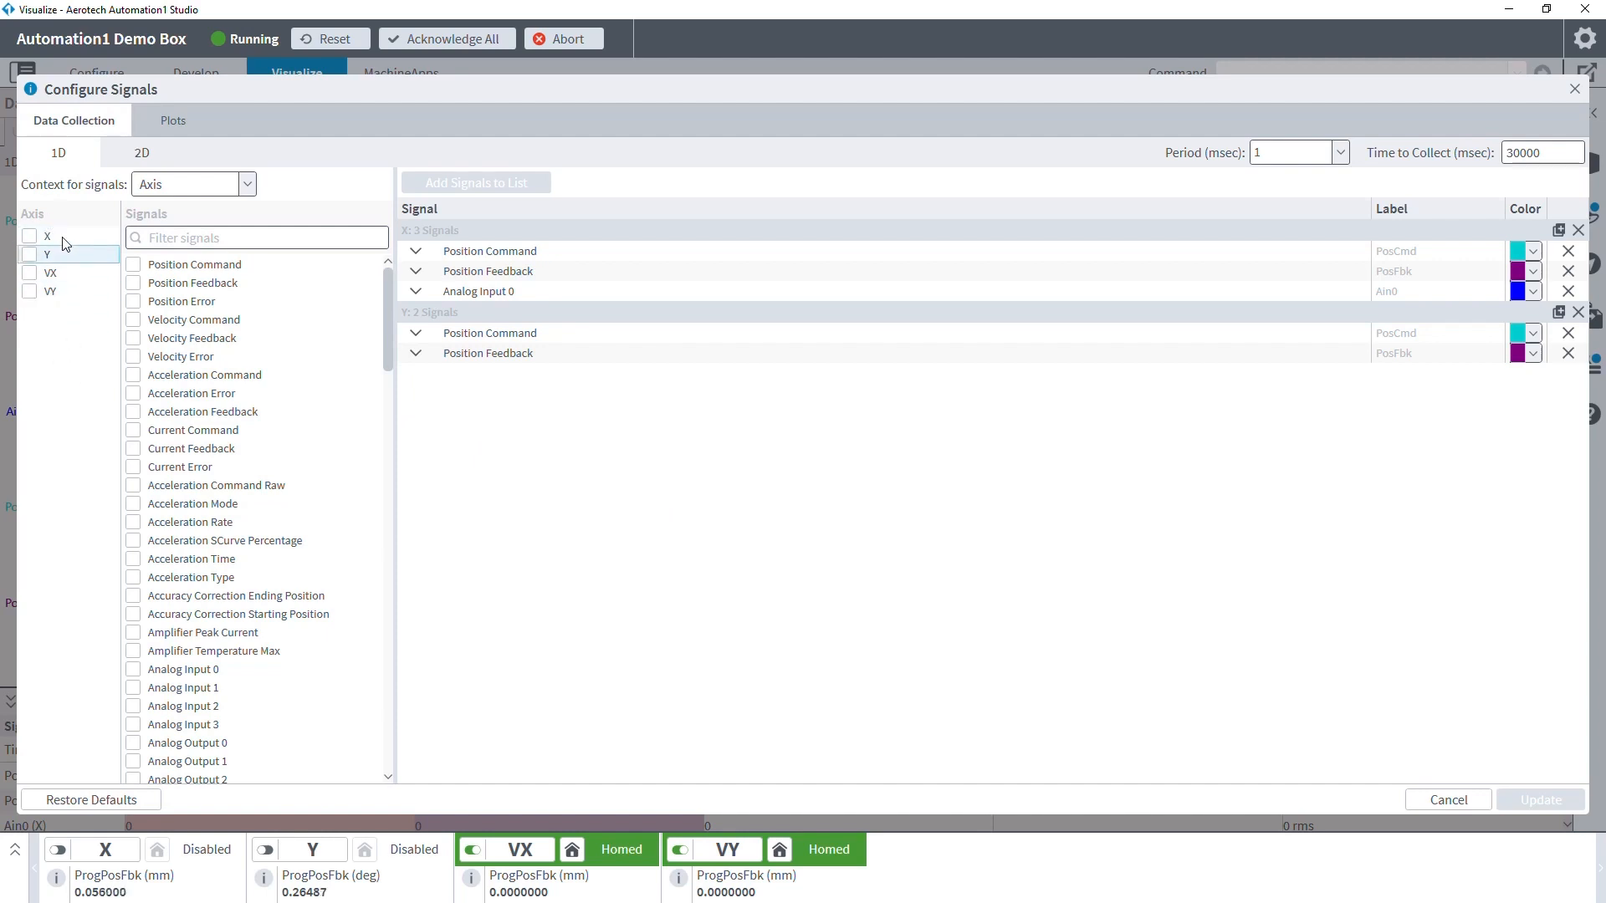
Step: Add the axis signals Position Feedback and Velocity Feedback for VX and VY to the 1D collection list
left_click(30, 273)
left_click(31, 291)
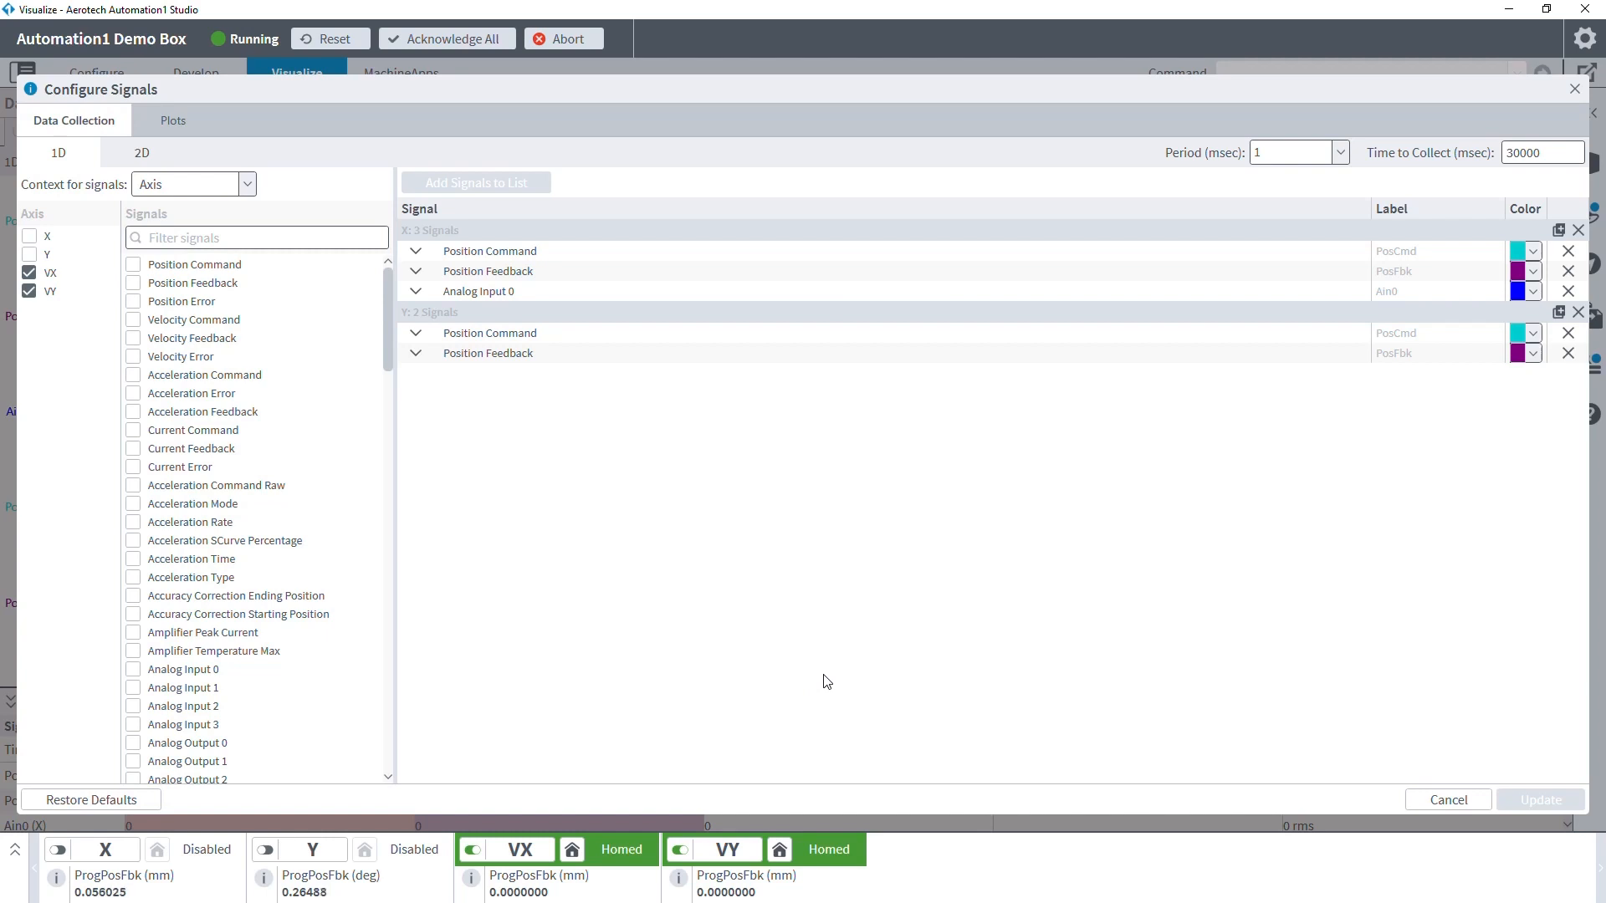
left_click(226, 189)
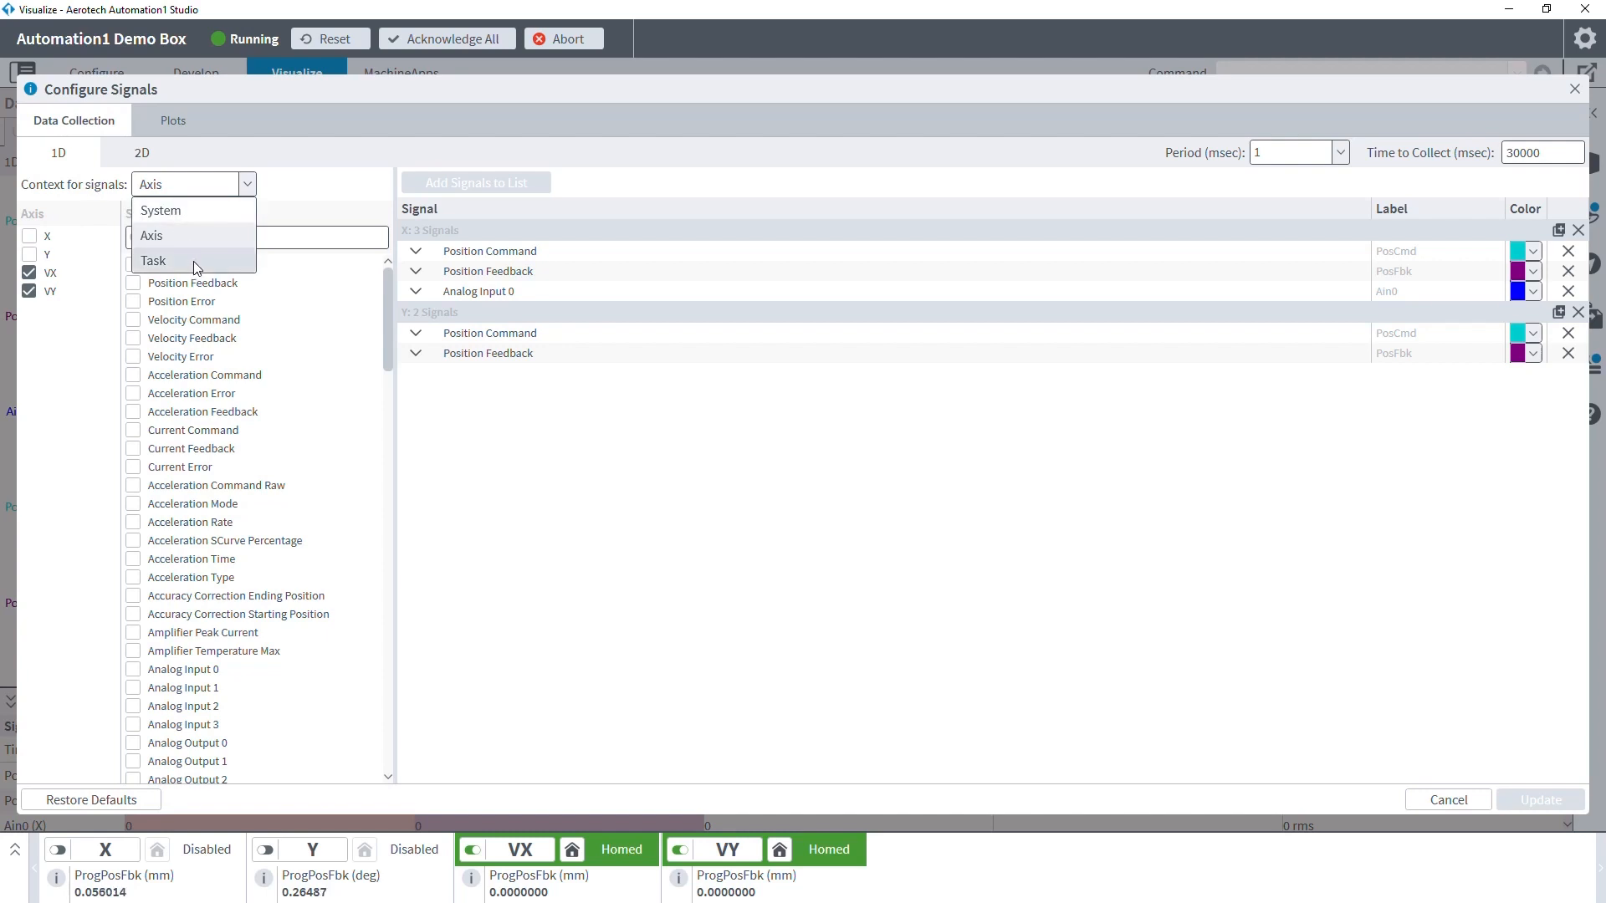
left_click(175, 239)
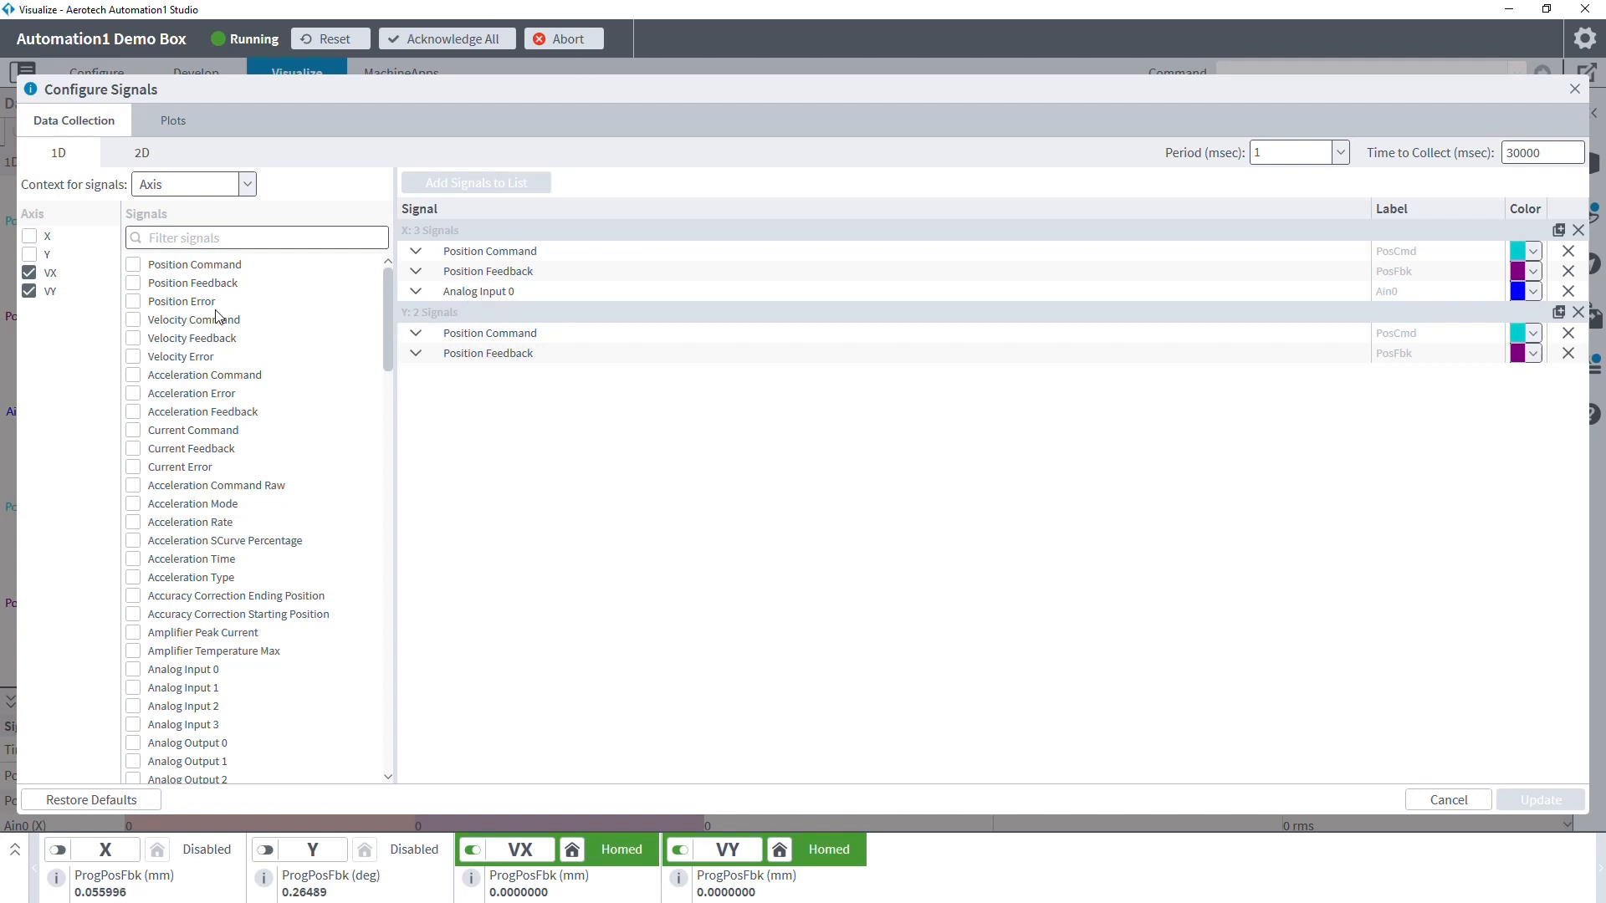
left_click(133, 282)
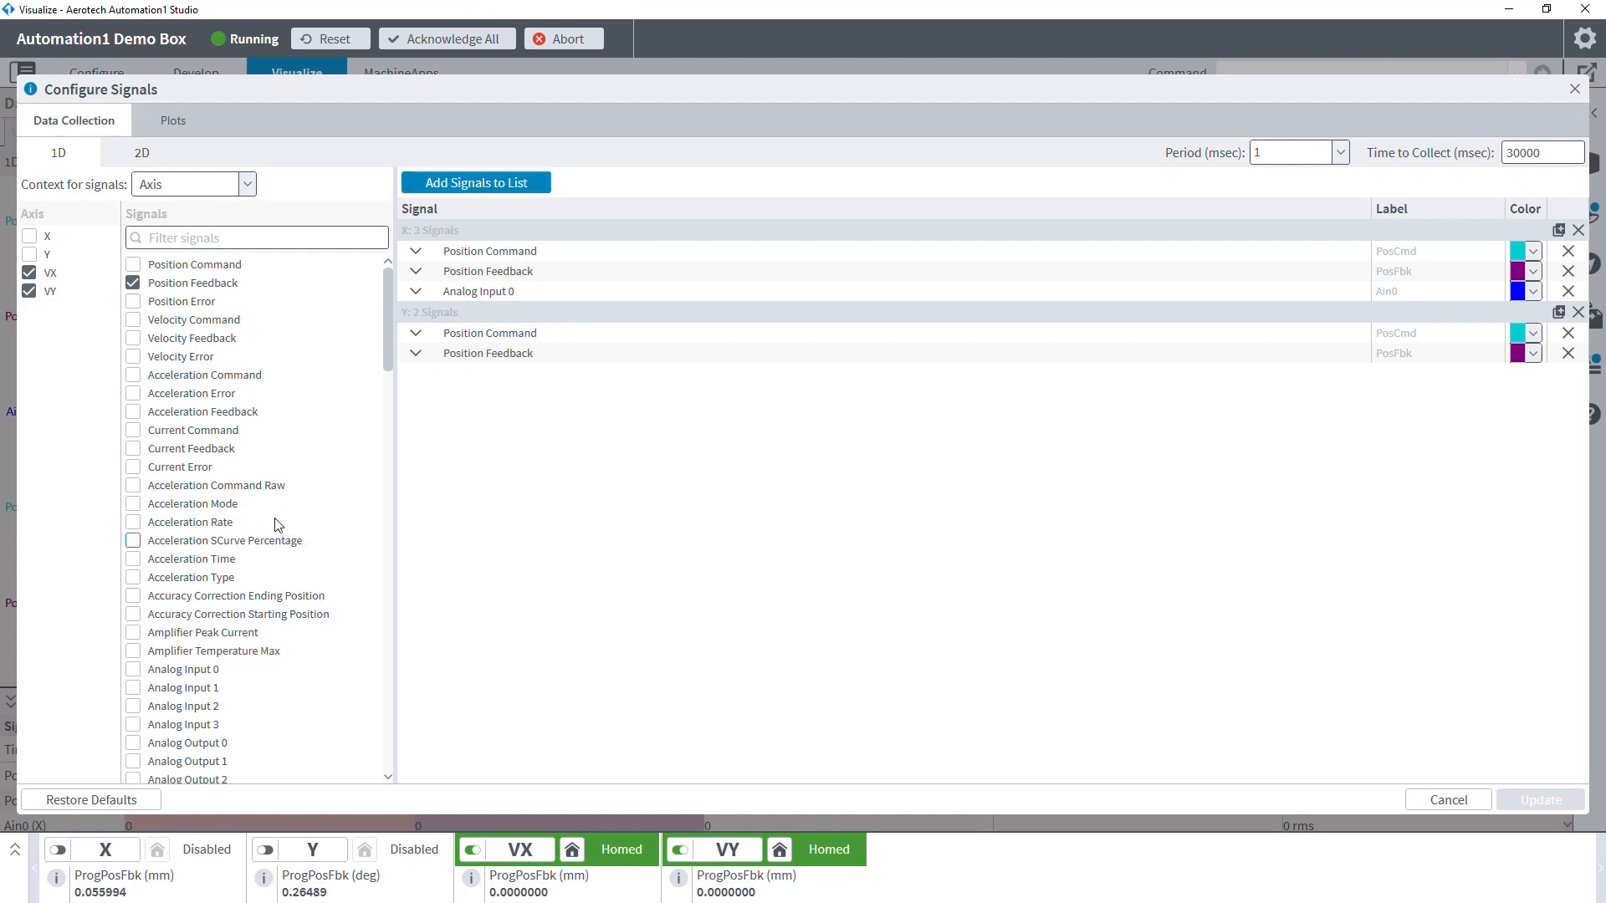
left_click(133, 338)
left_click(473, 185)
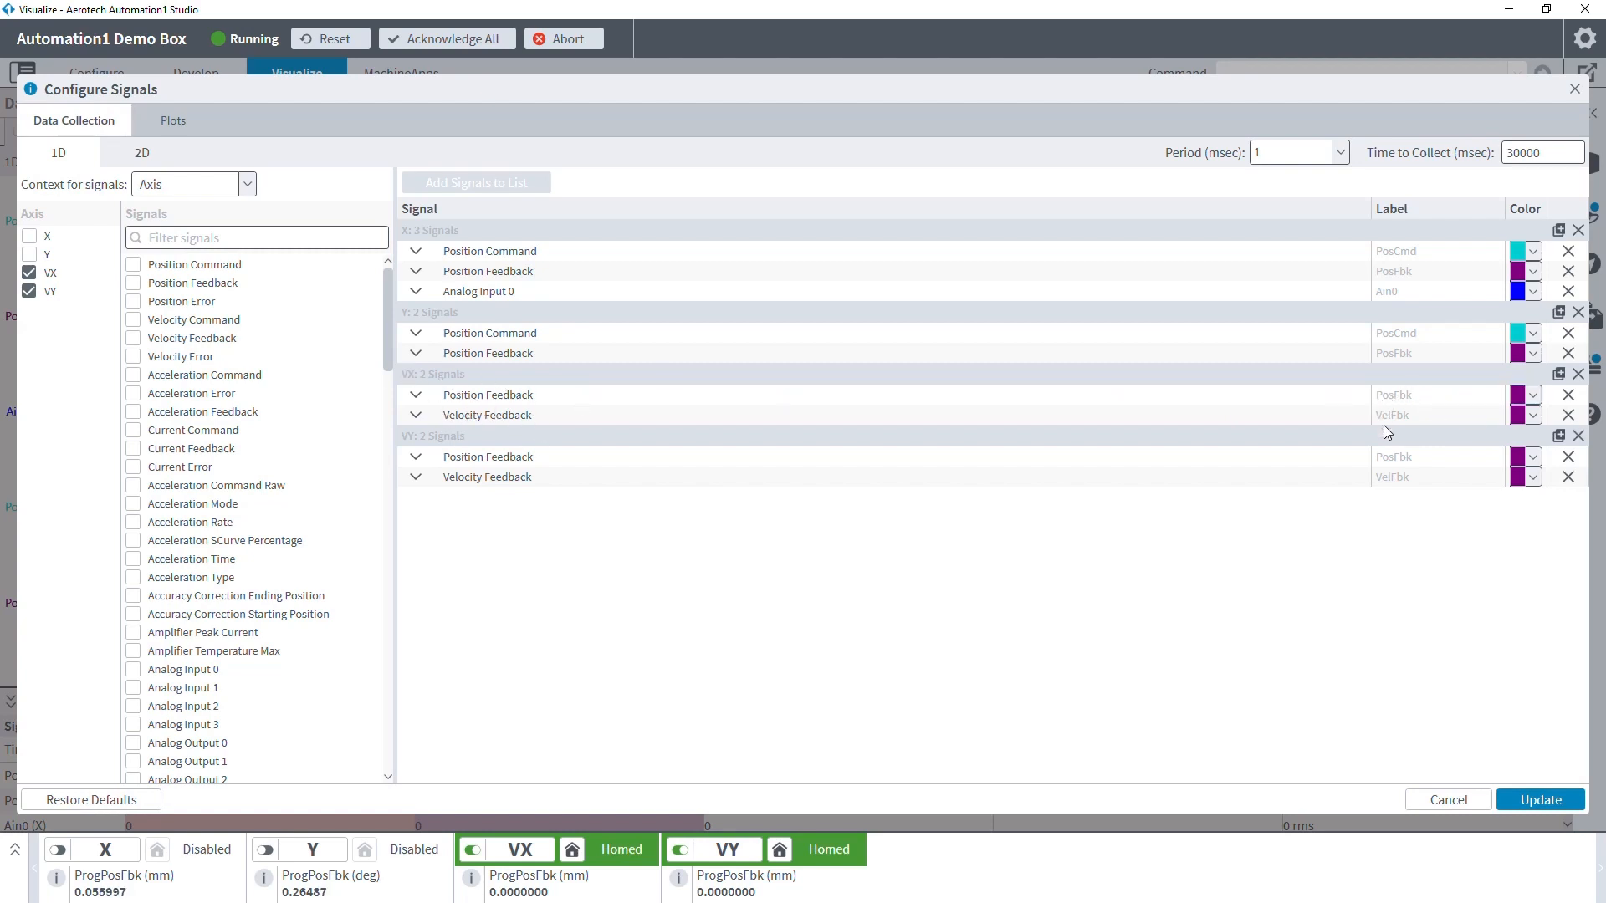
Step: Check the color choice for VX Position Feedback and copy the VX signals to the Y axis
left_click(1510, 393)
left_click(1535, 393)
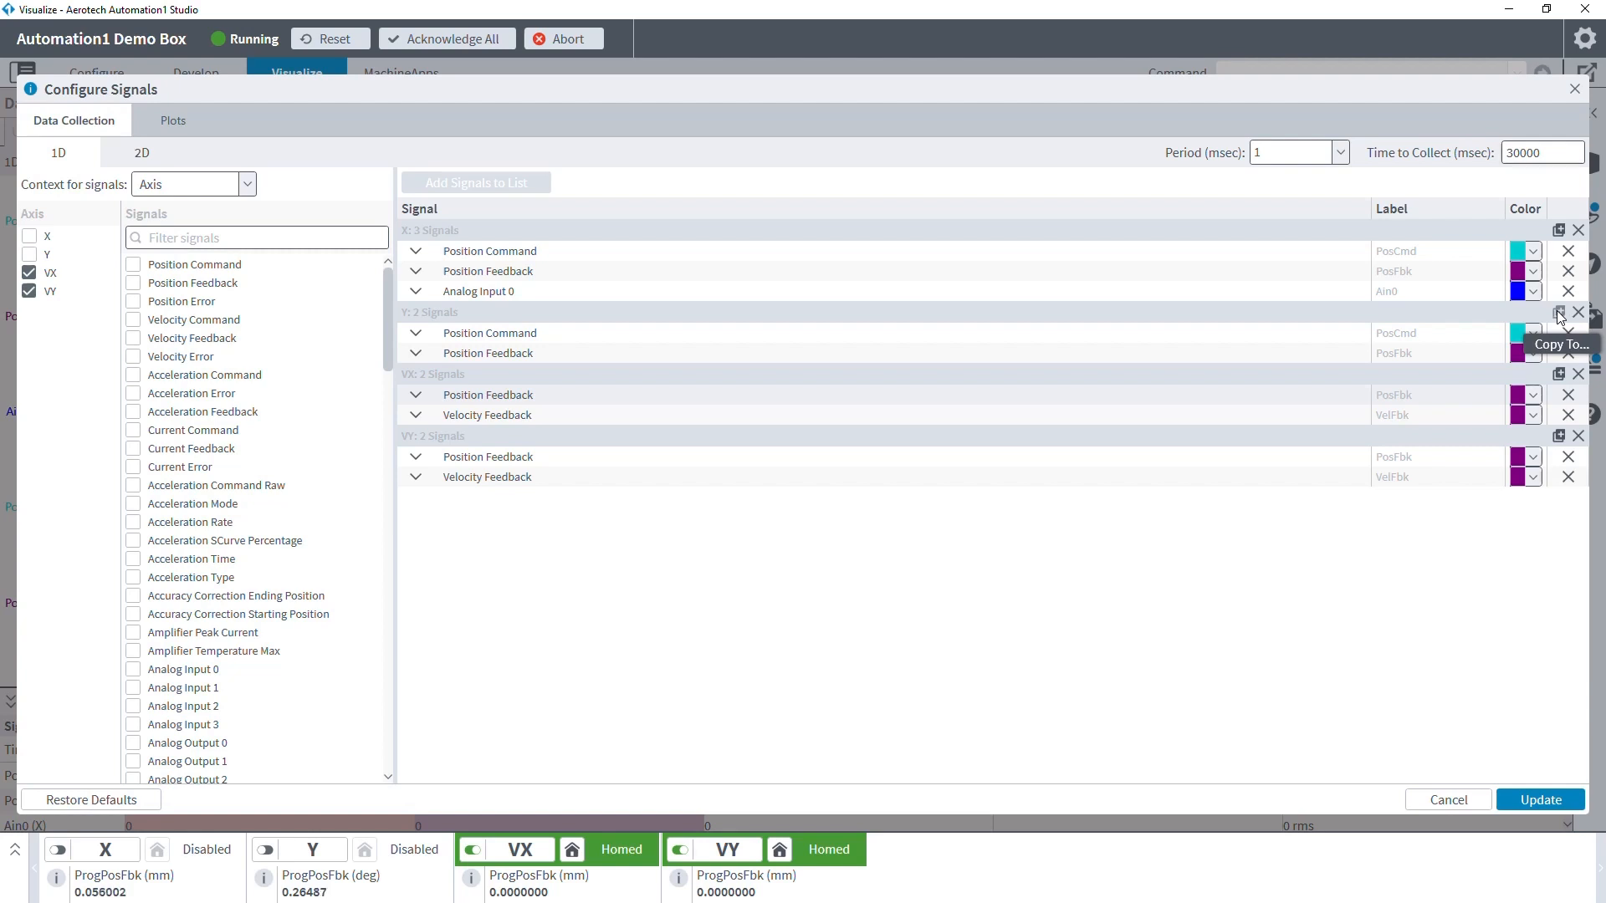
left_click(1559, 374)
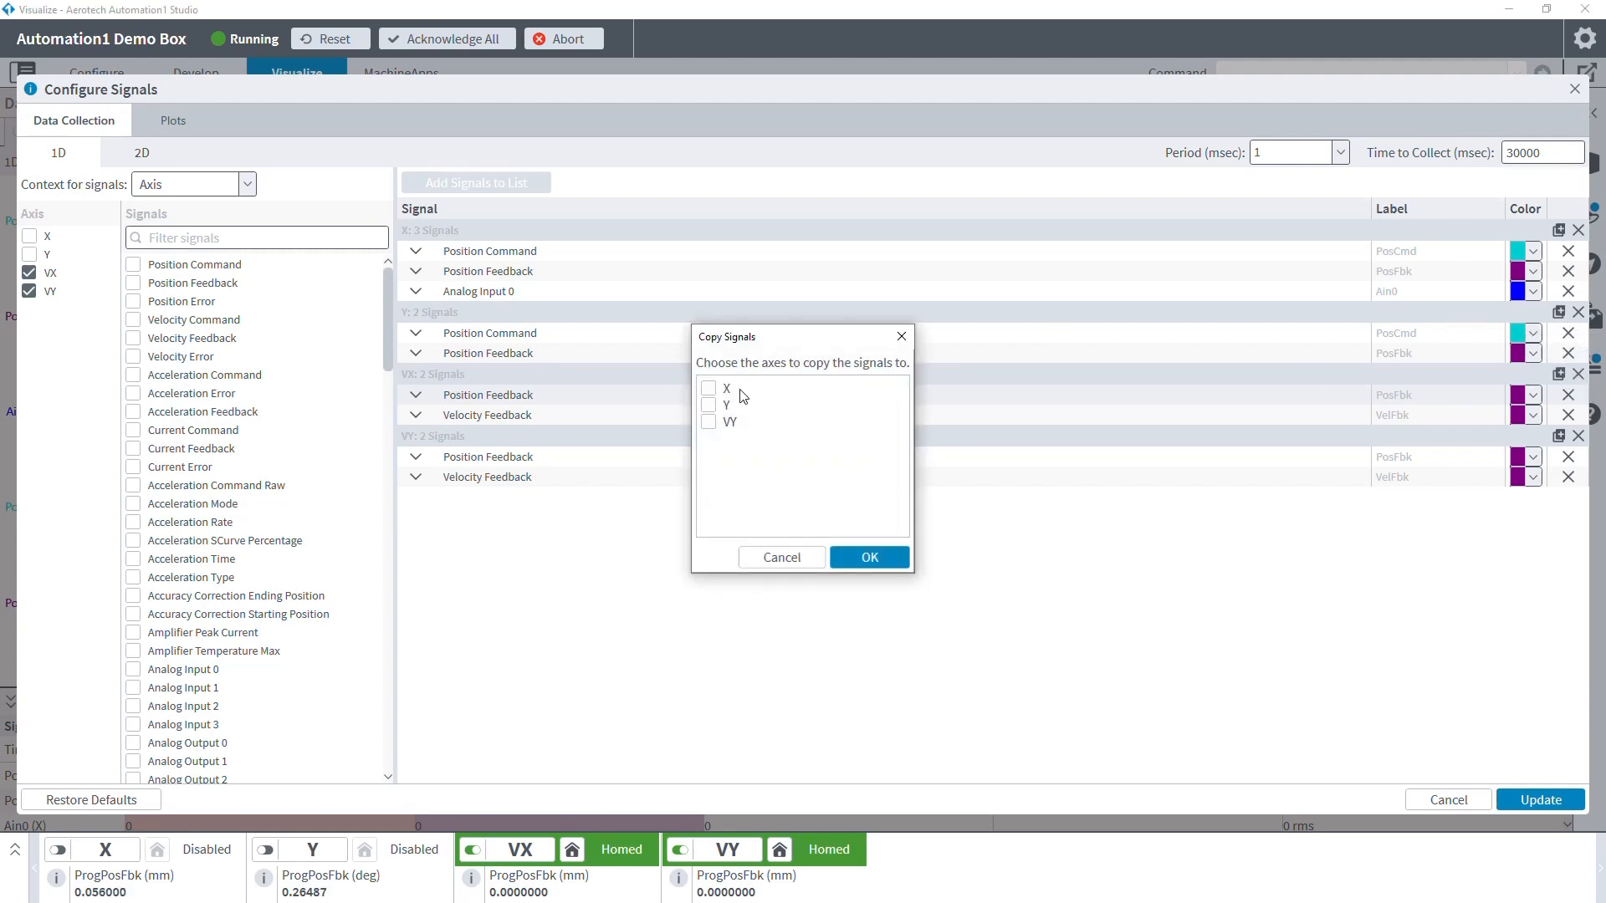
left_click(709, 405)
left_click(862, 549)
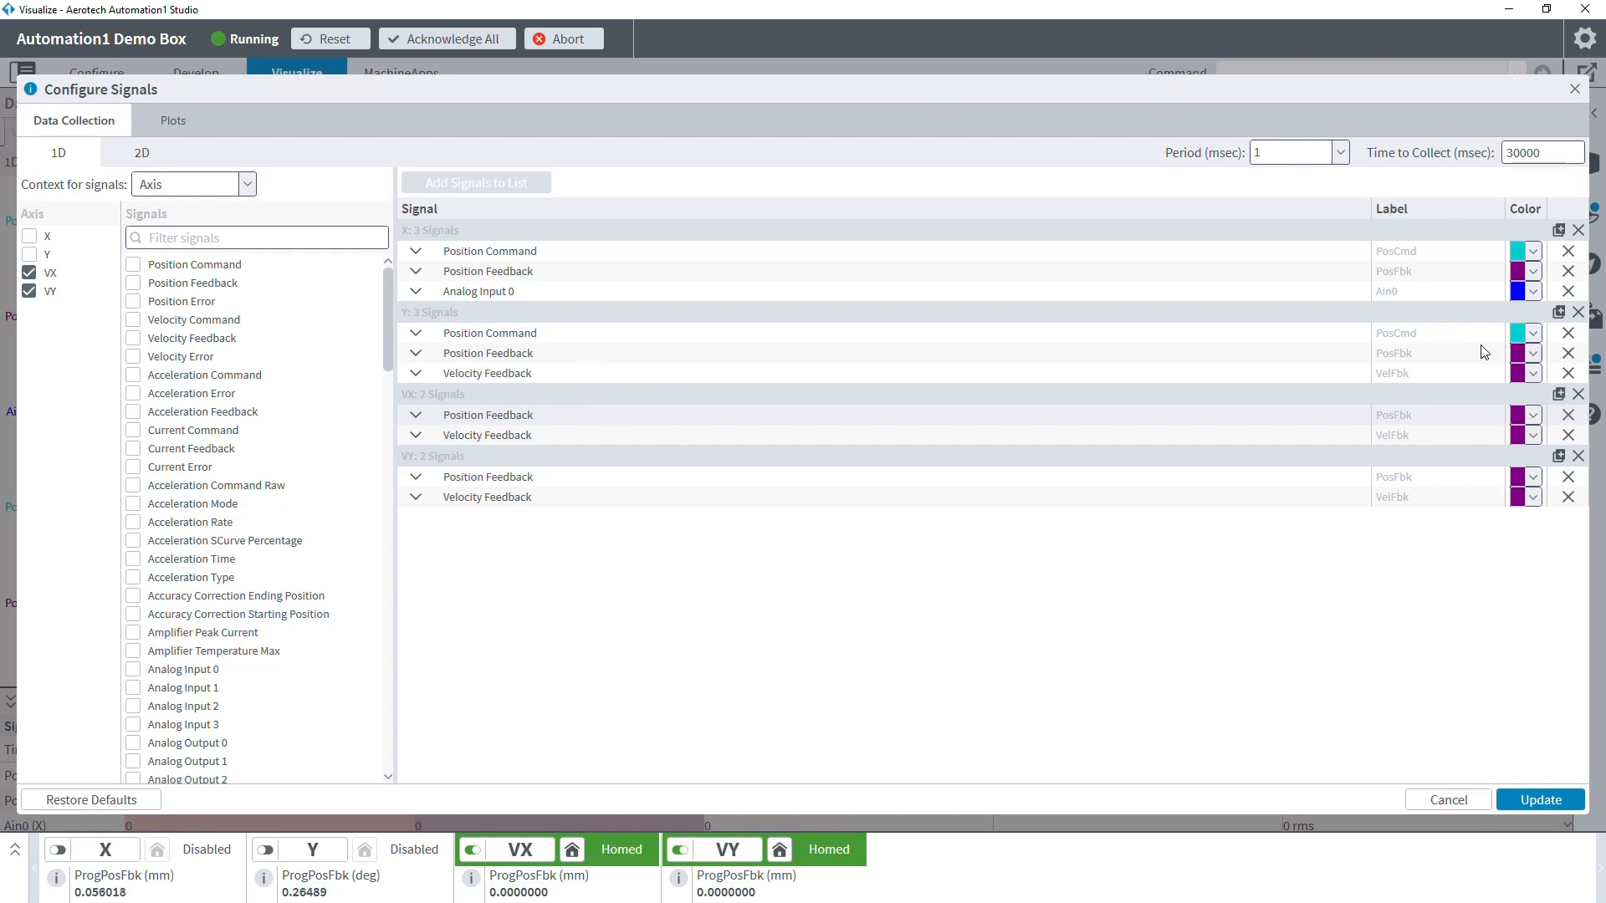
Step: Remove Position Command from the Y axis, followed by all remaining Y and X axis signals
left_click(1567, 333)
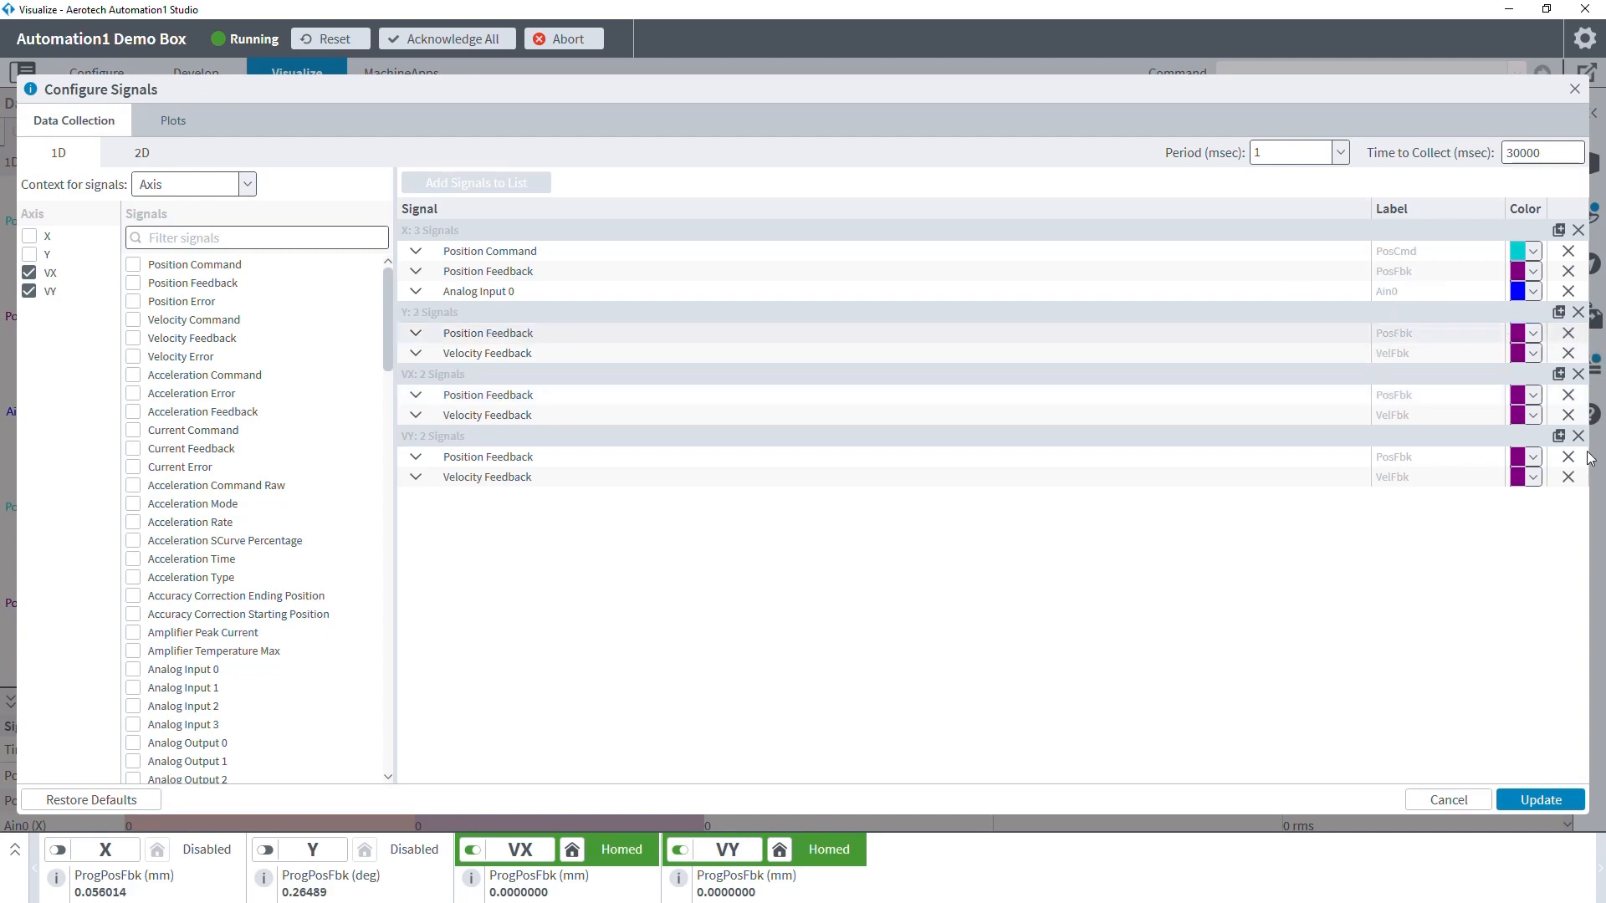
left_click(1577, 313)
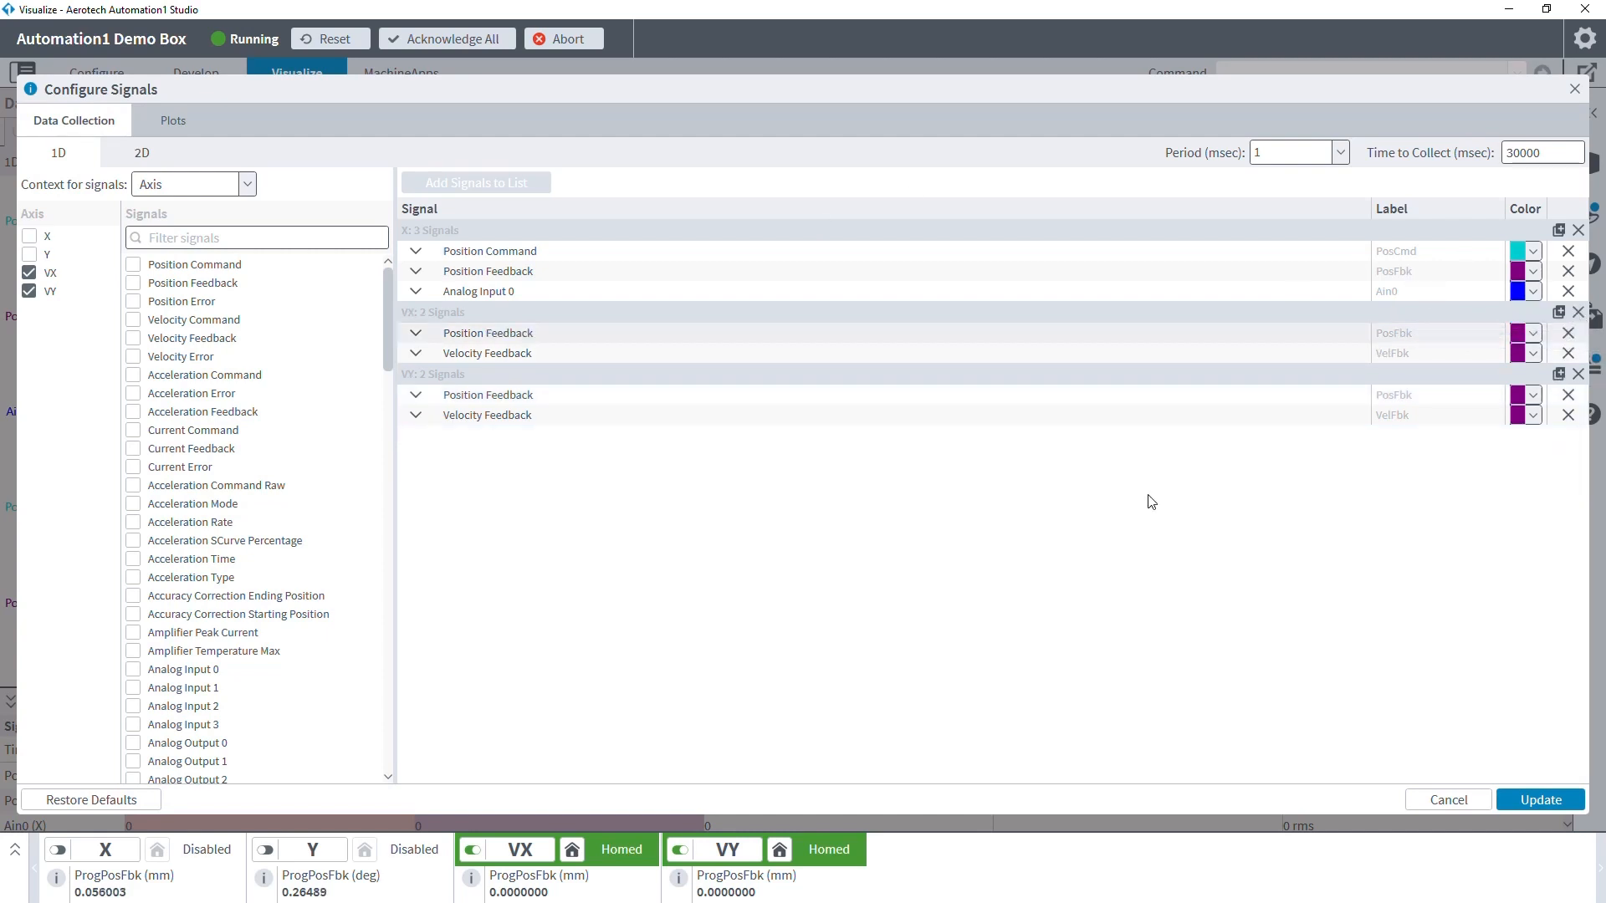
left_click(1577, 230)
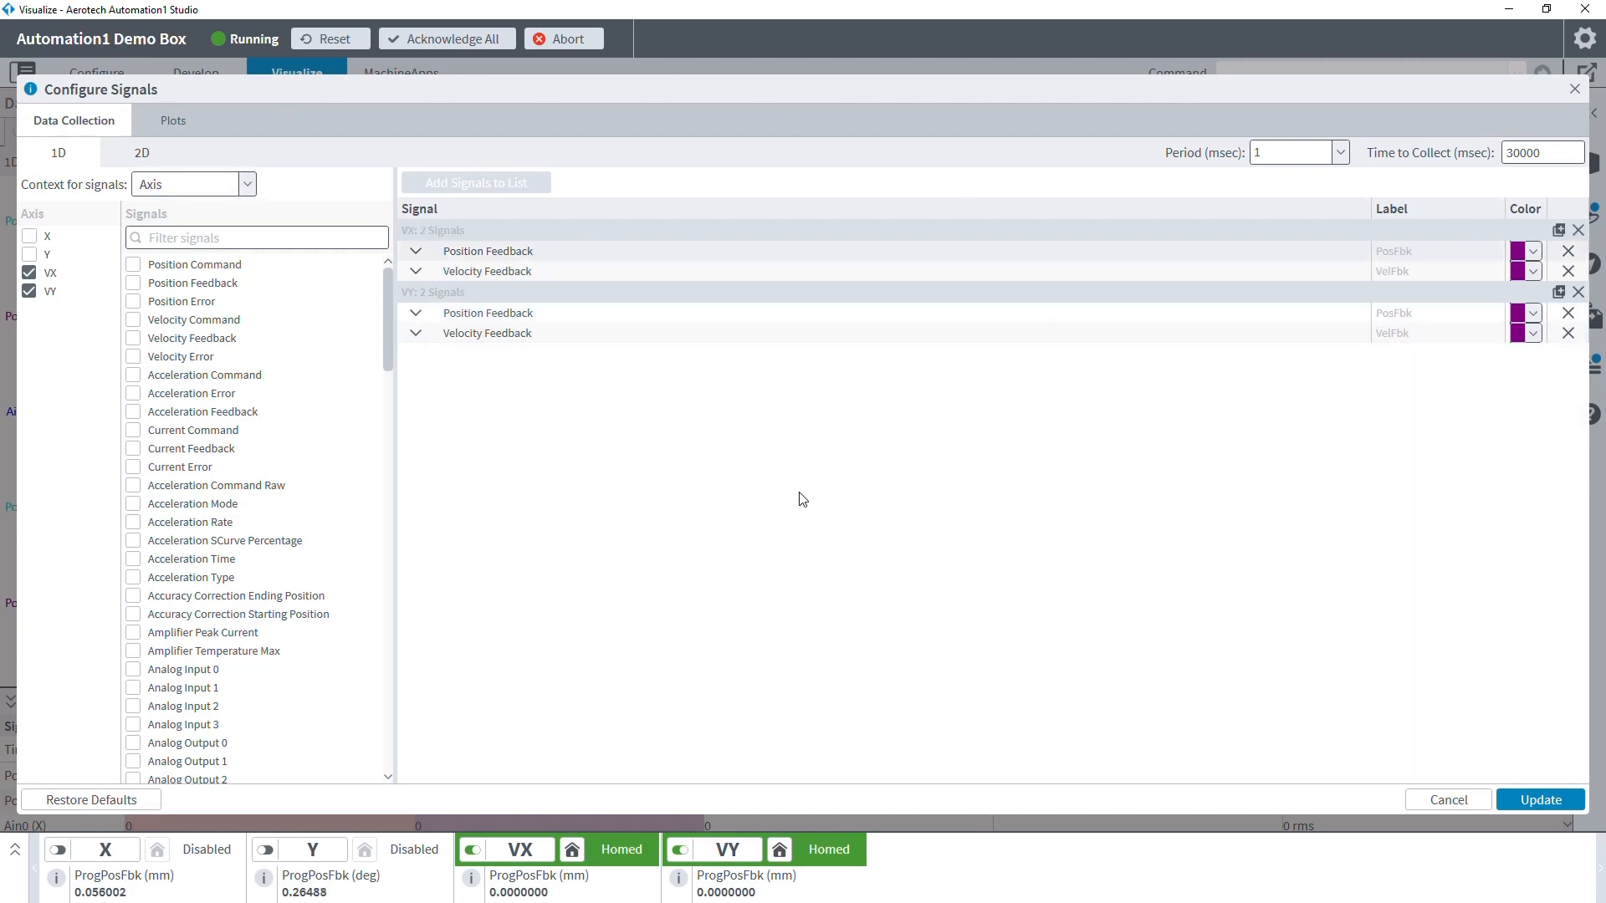
Step: Browse the signals available for collection in the System context and in the Task context
left_click(193, 191)
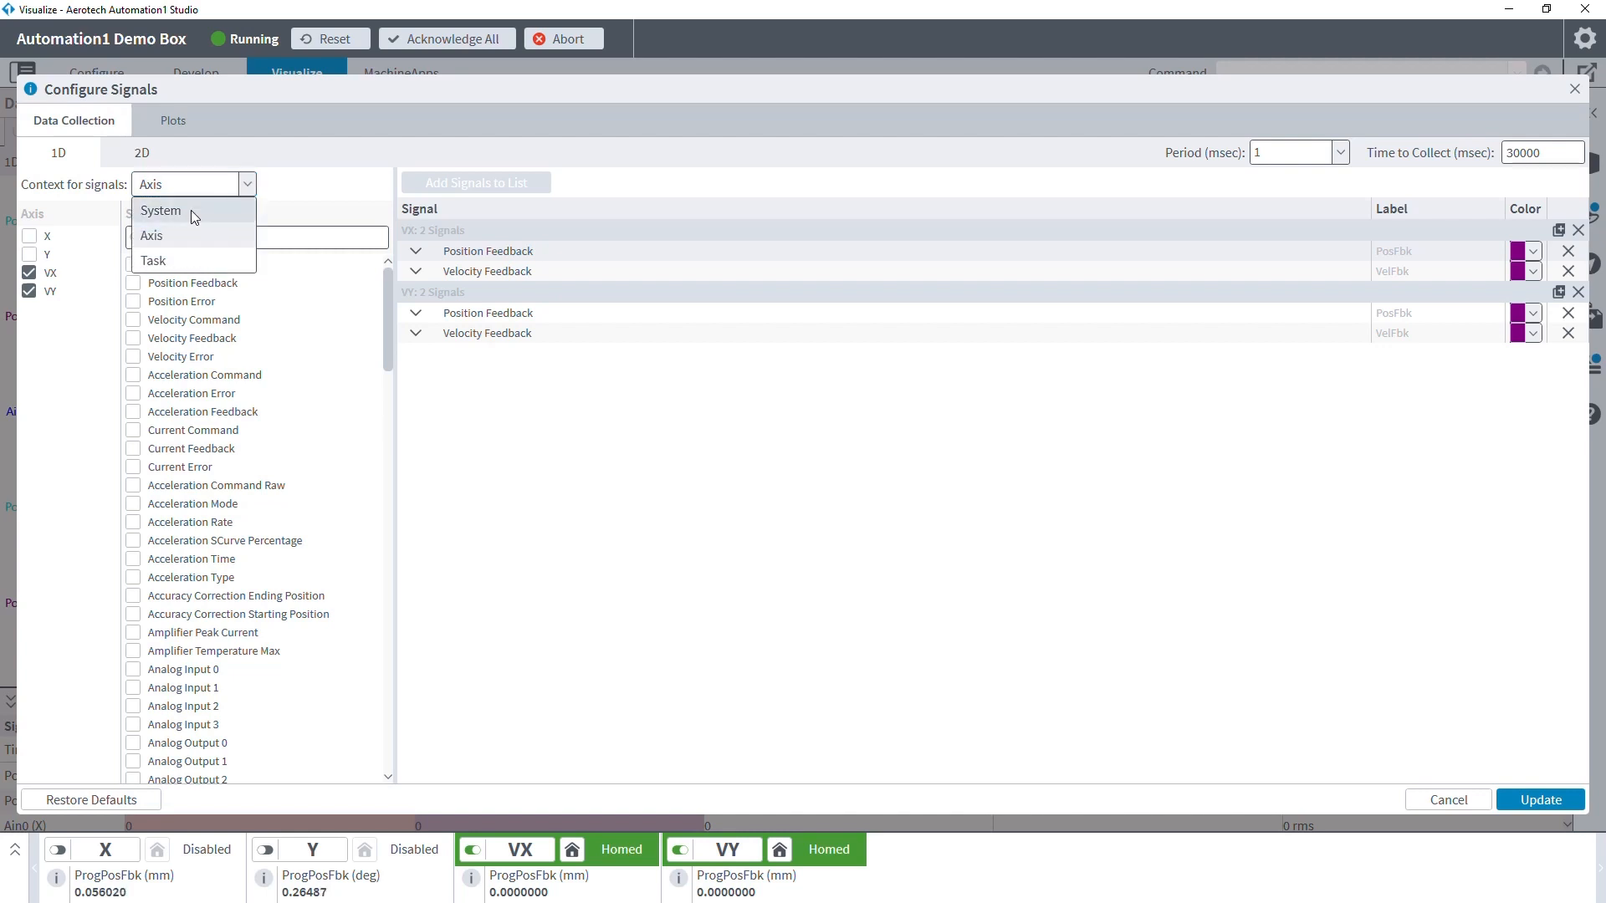
left_click(194, 214)
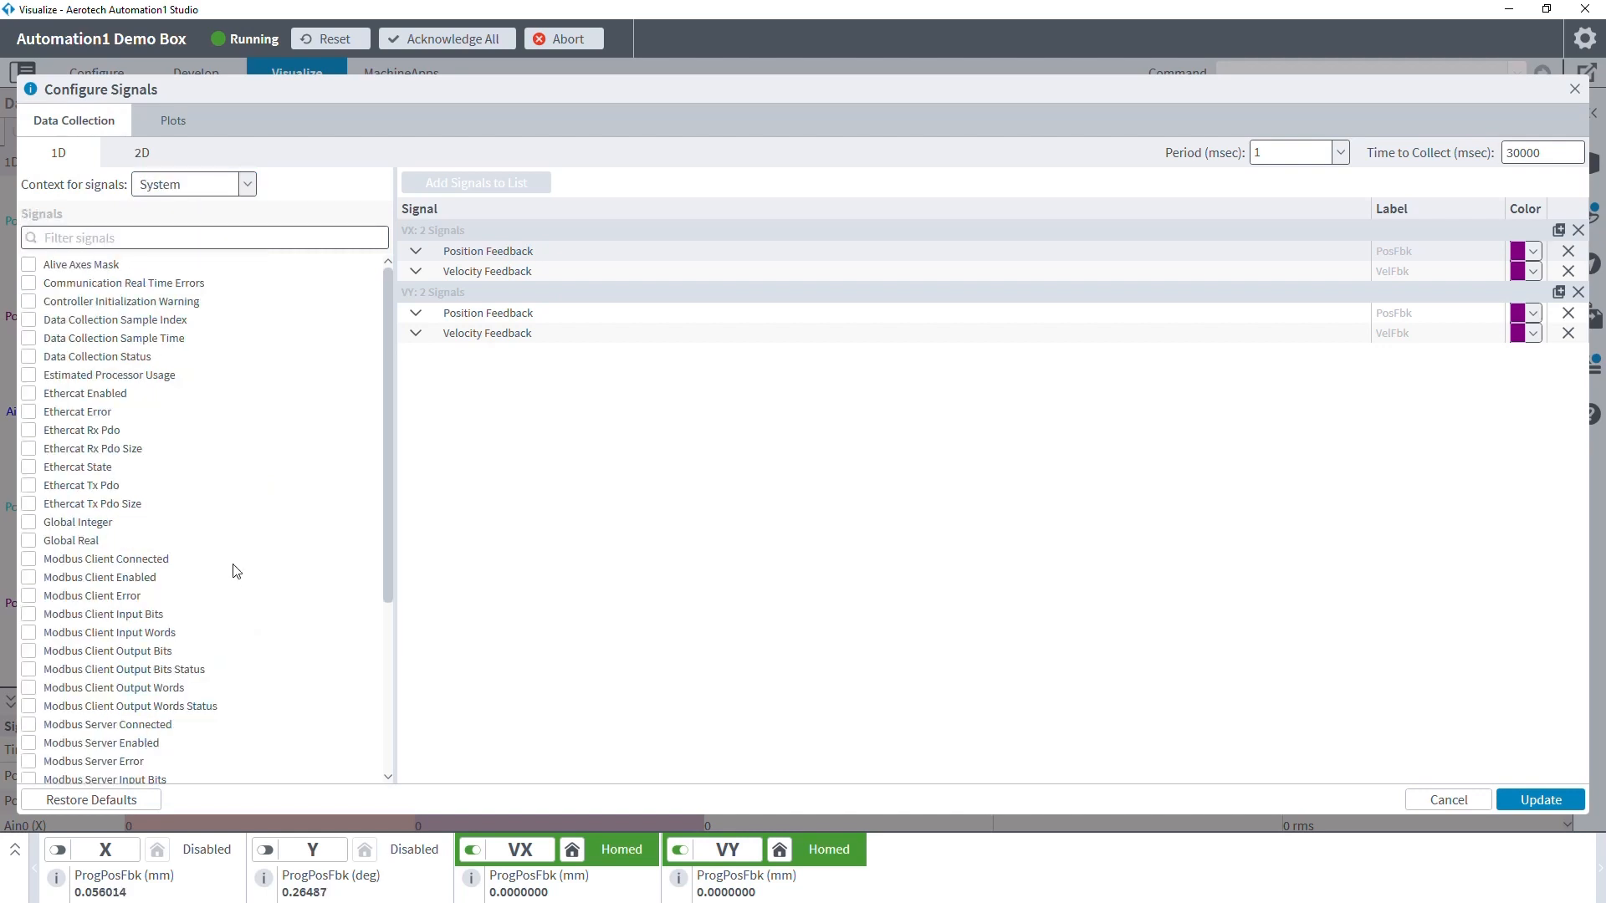
scroll(53, 305, "down", 4)
scroll(106, 344, "down", 1)
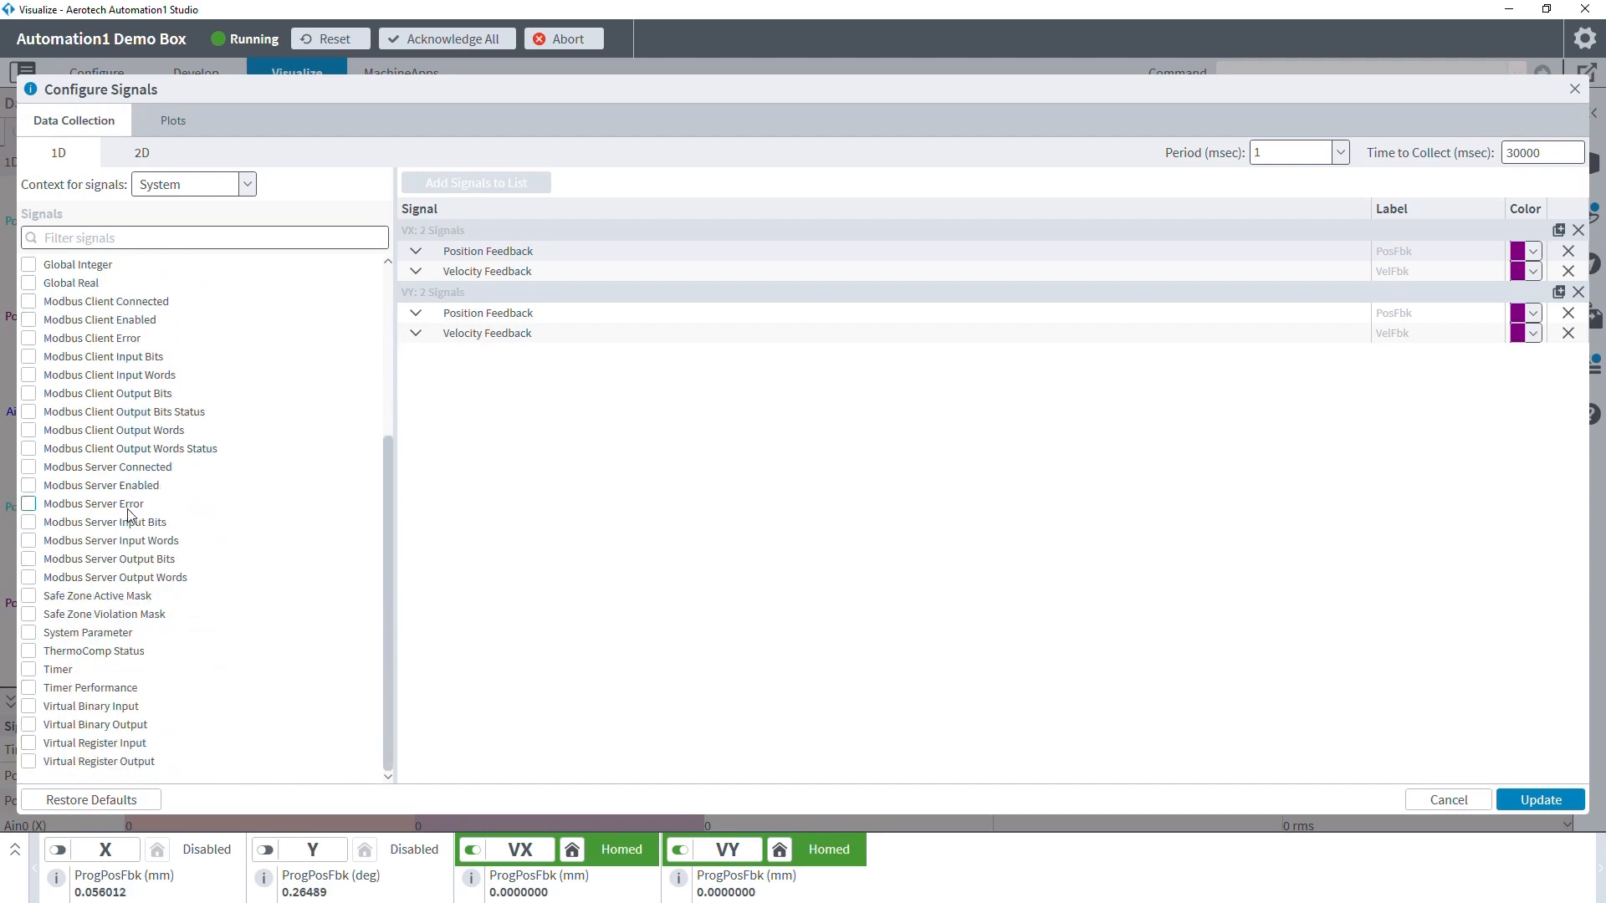
scroll(132, 516, "up", 5)
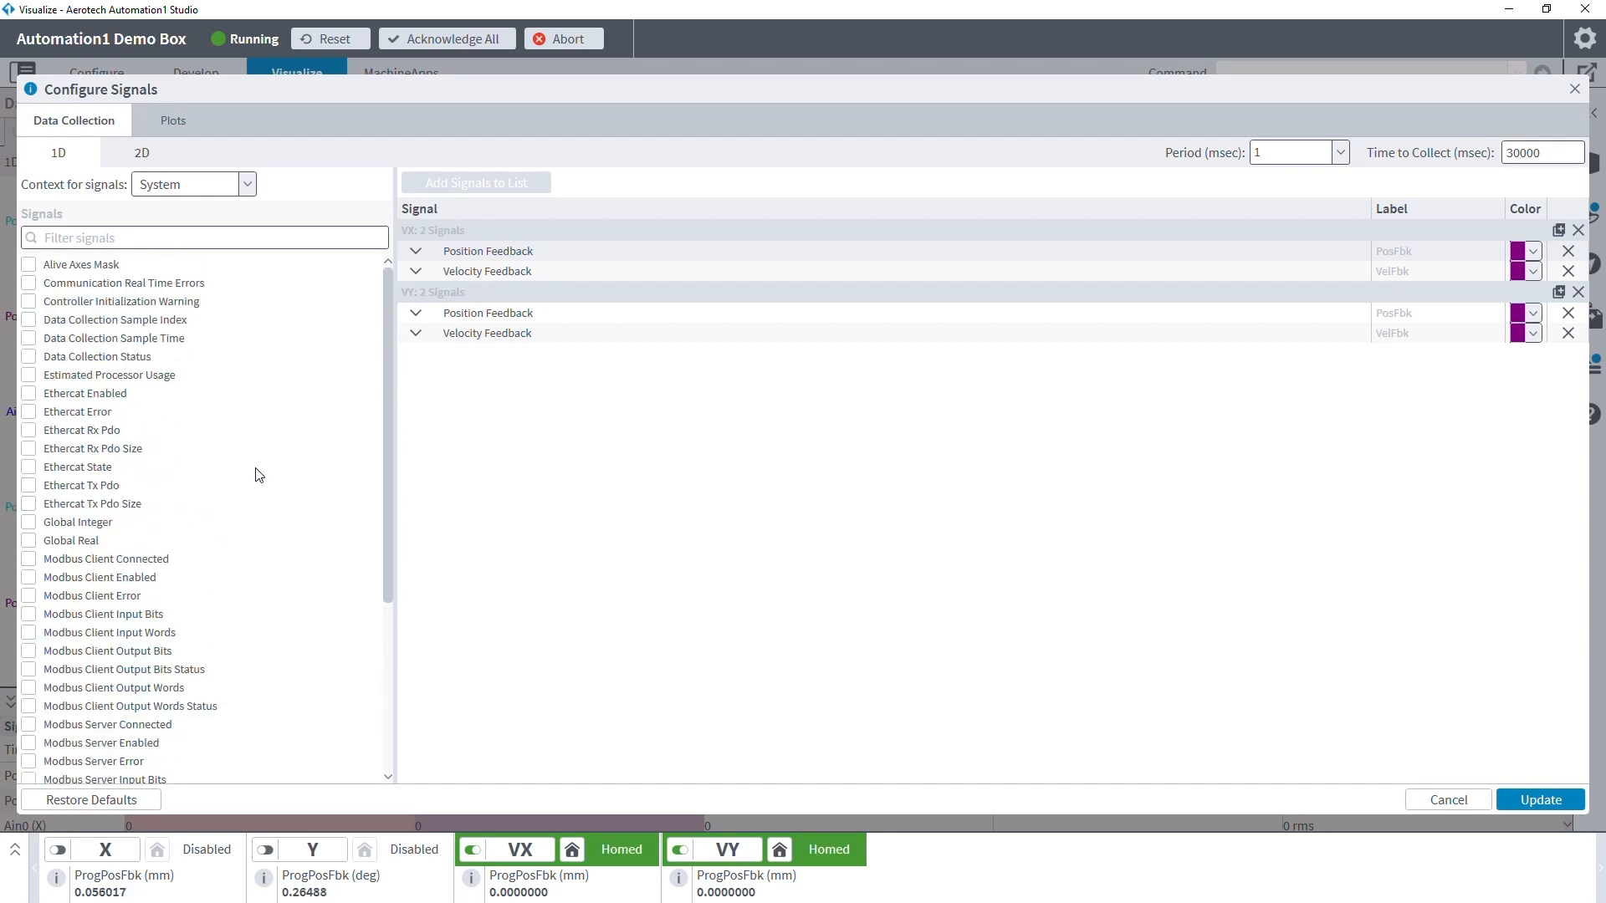
left_click(216, 186)
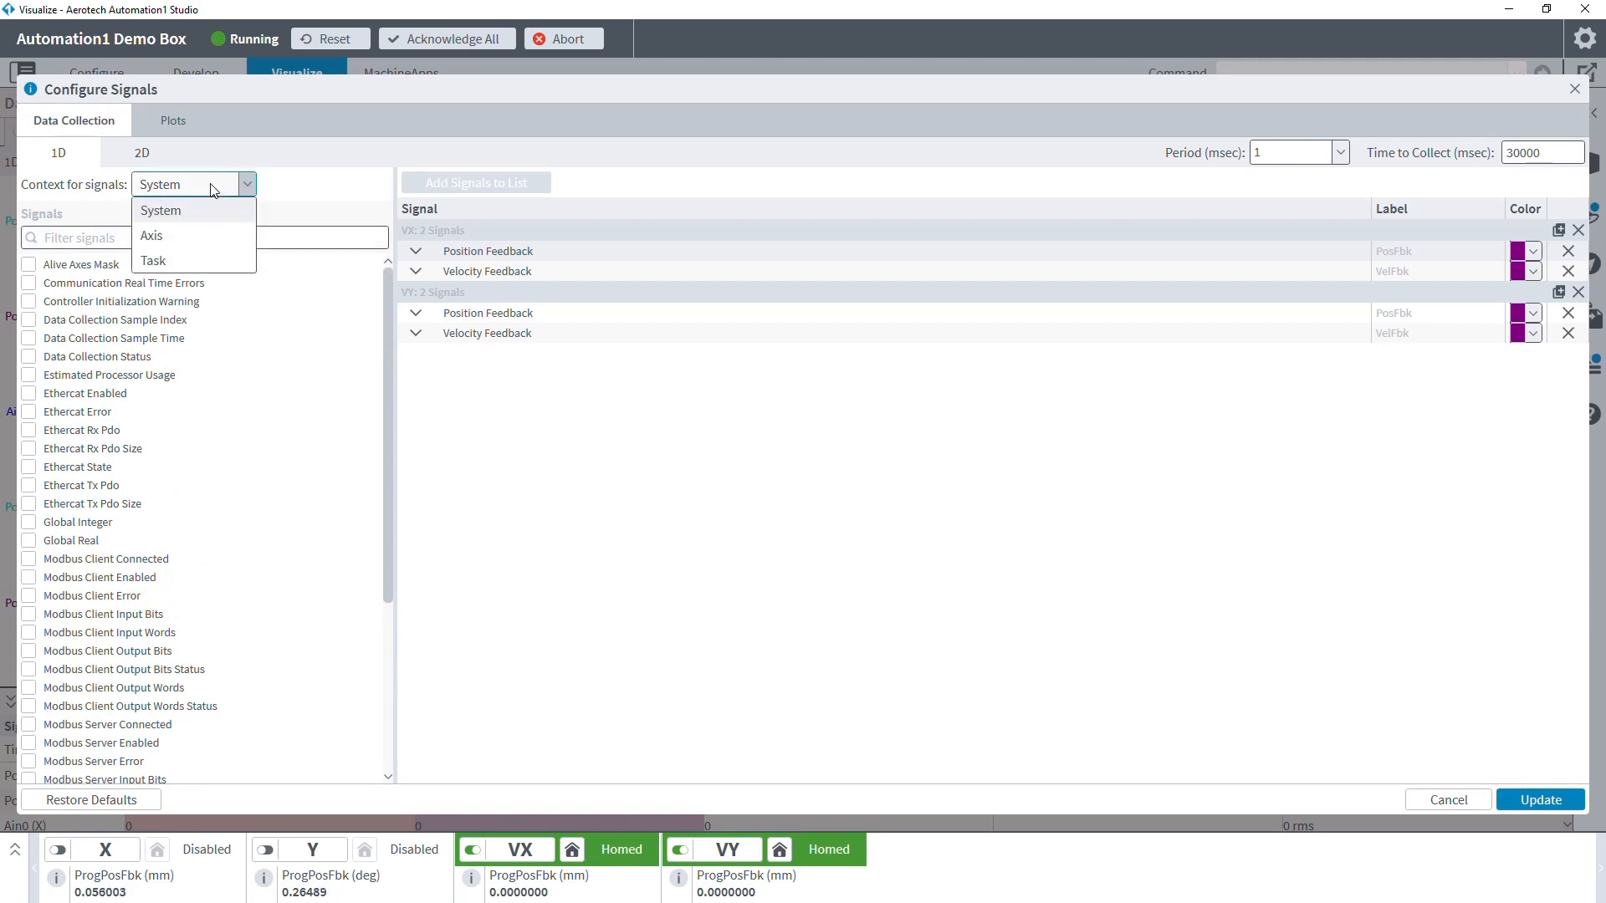
left_click(196, 259)
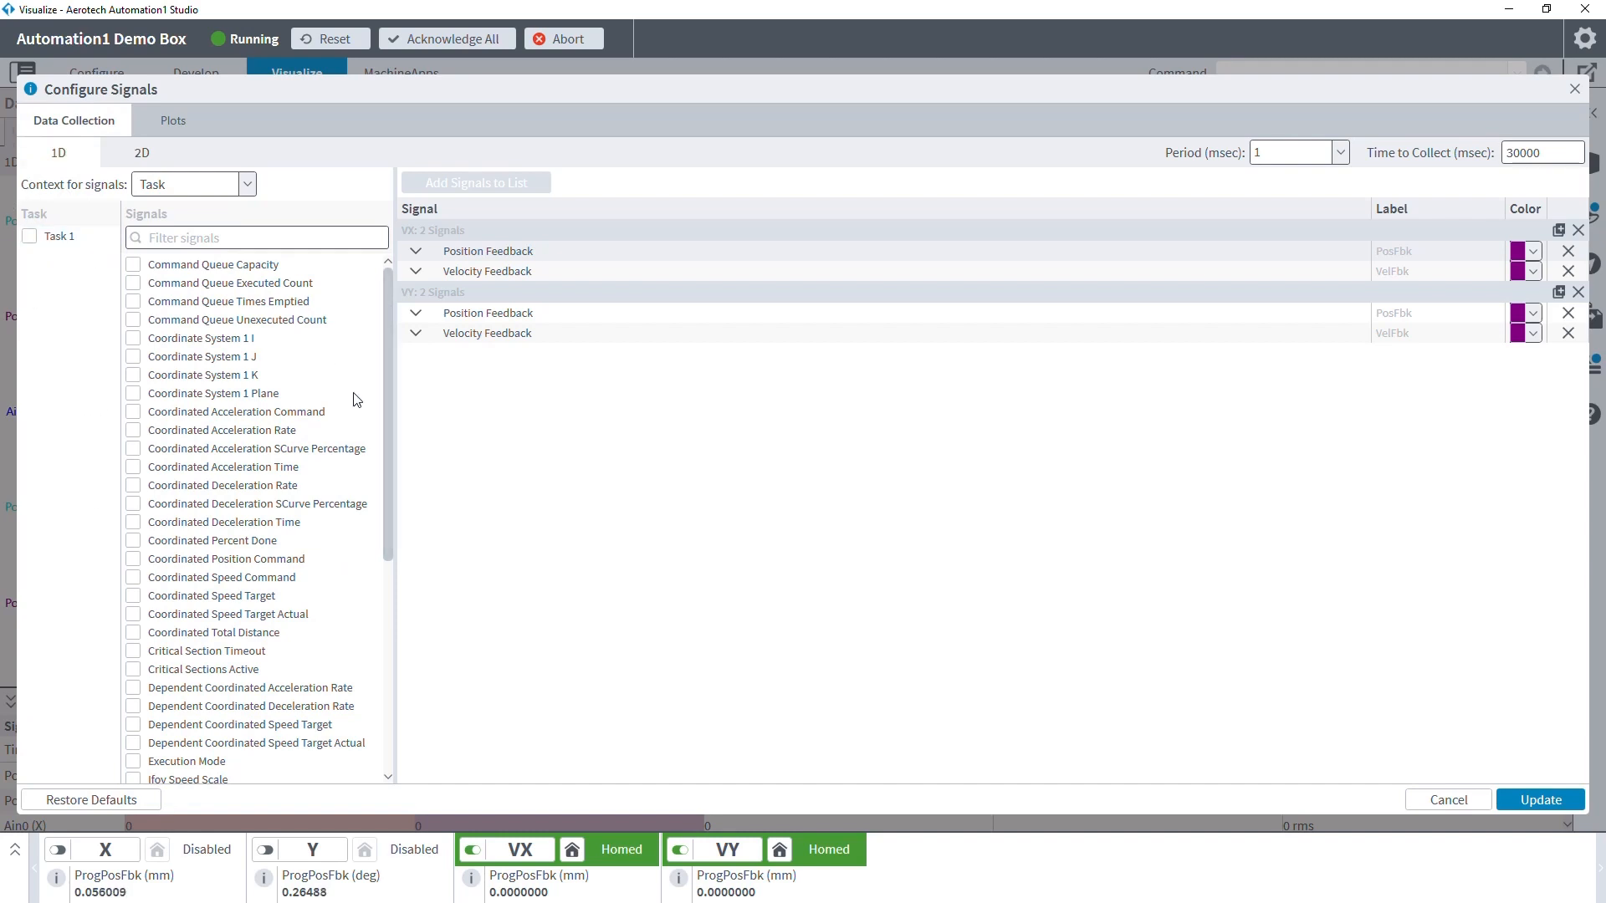
scroll(353, 400, "down", 4)
scroll(302, 388, "down", 3)
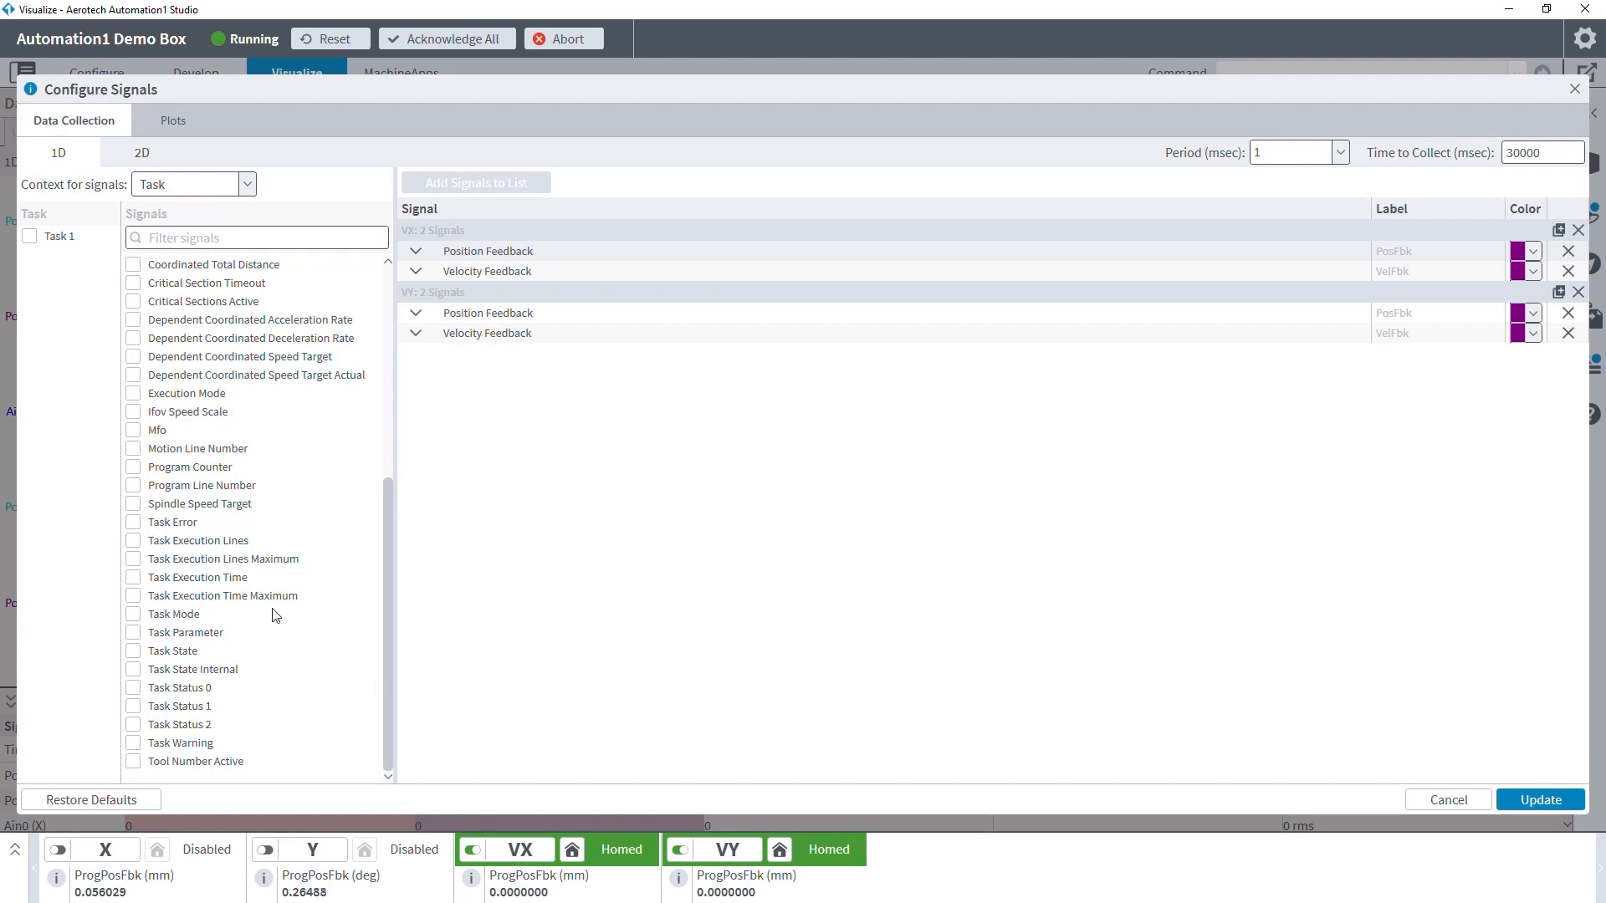
scroll(273, 699, "up", 7)
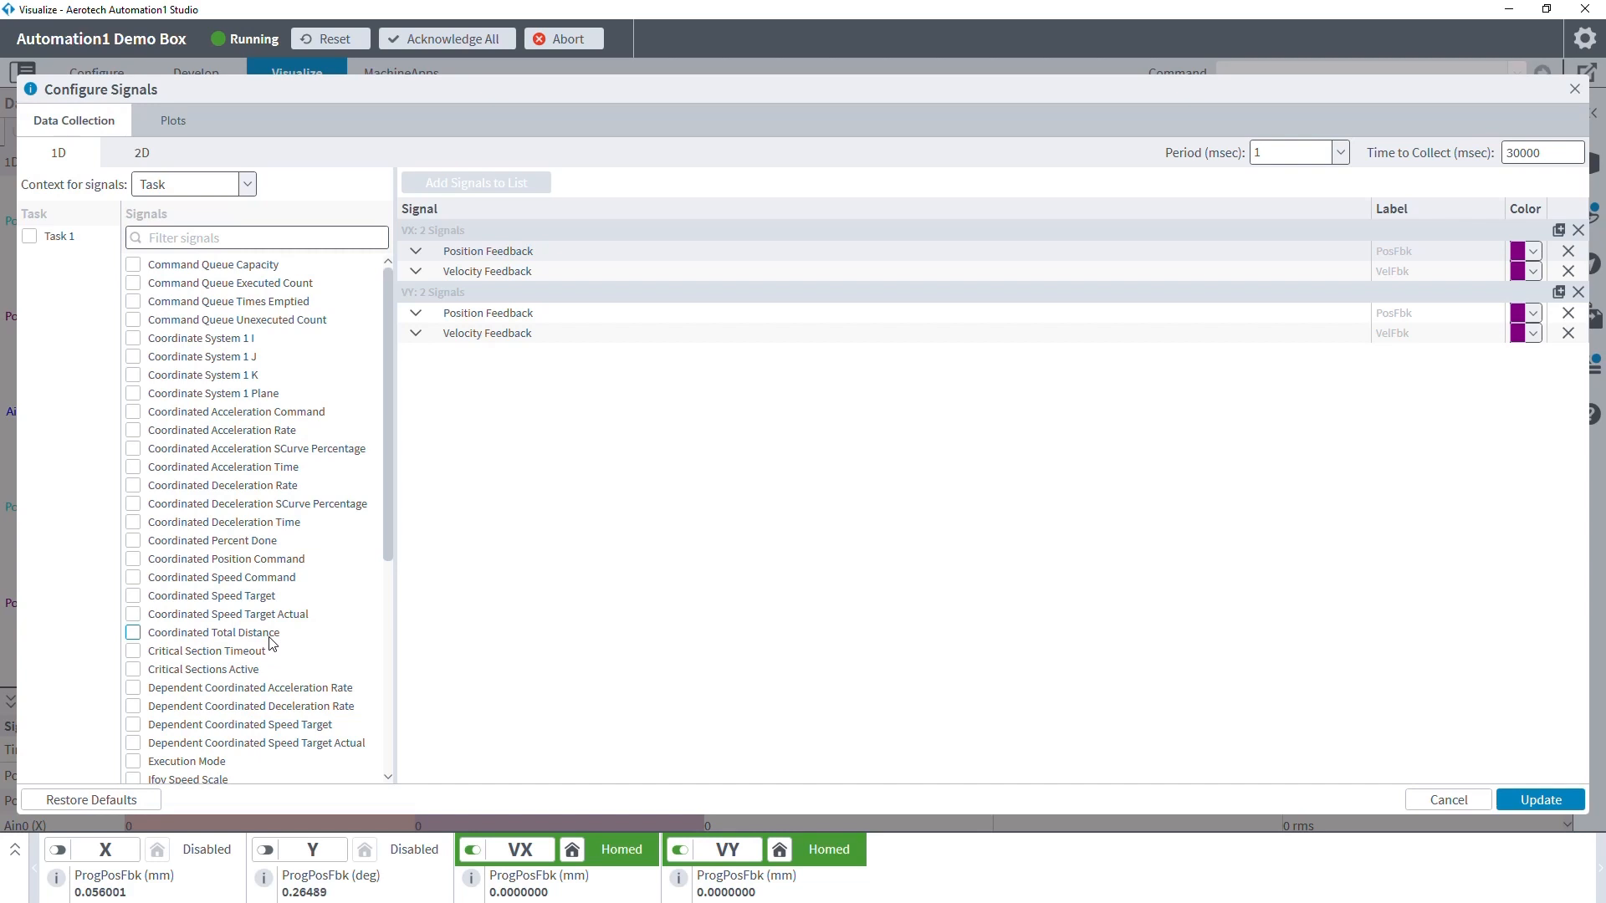
left_click(231, 558)
left_click(228, 558)
Step: Review the sampling period choices and the time to collect, keeping 1 msec and 30000 msec
left_click(1339, 154)
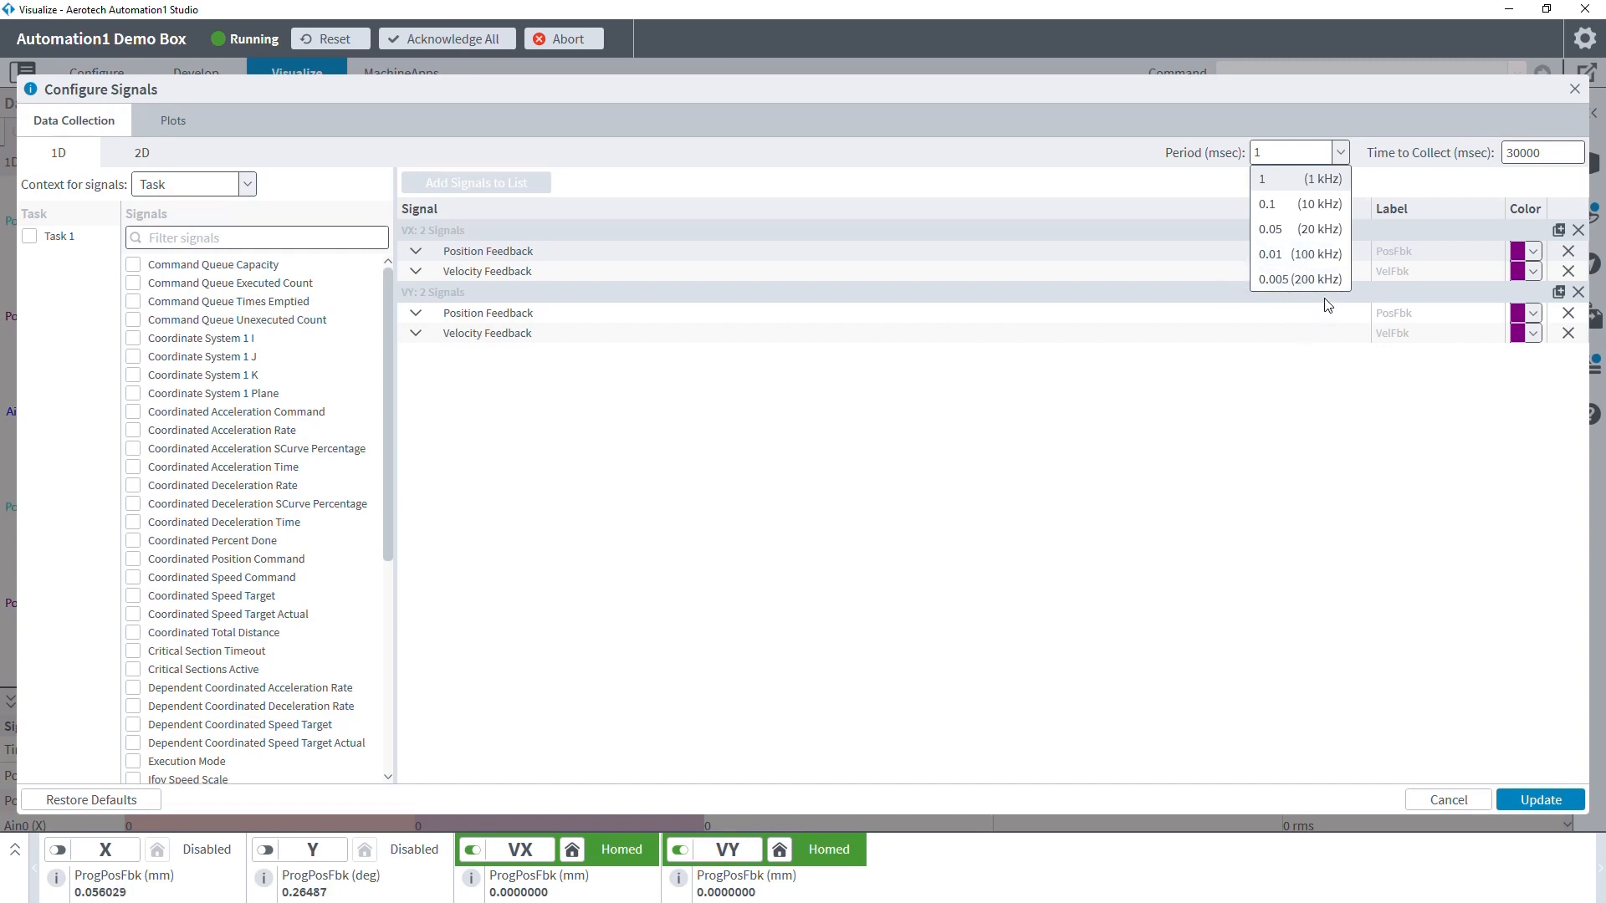
left_click(1337, 506)
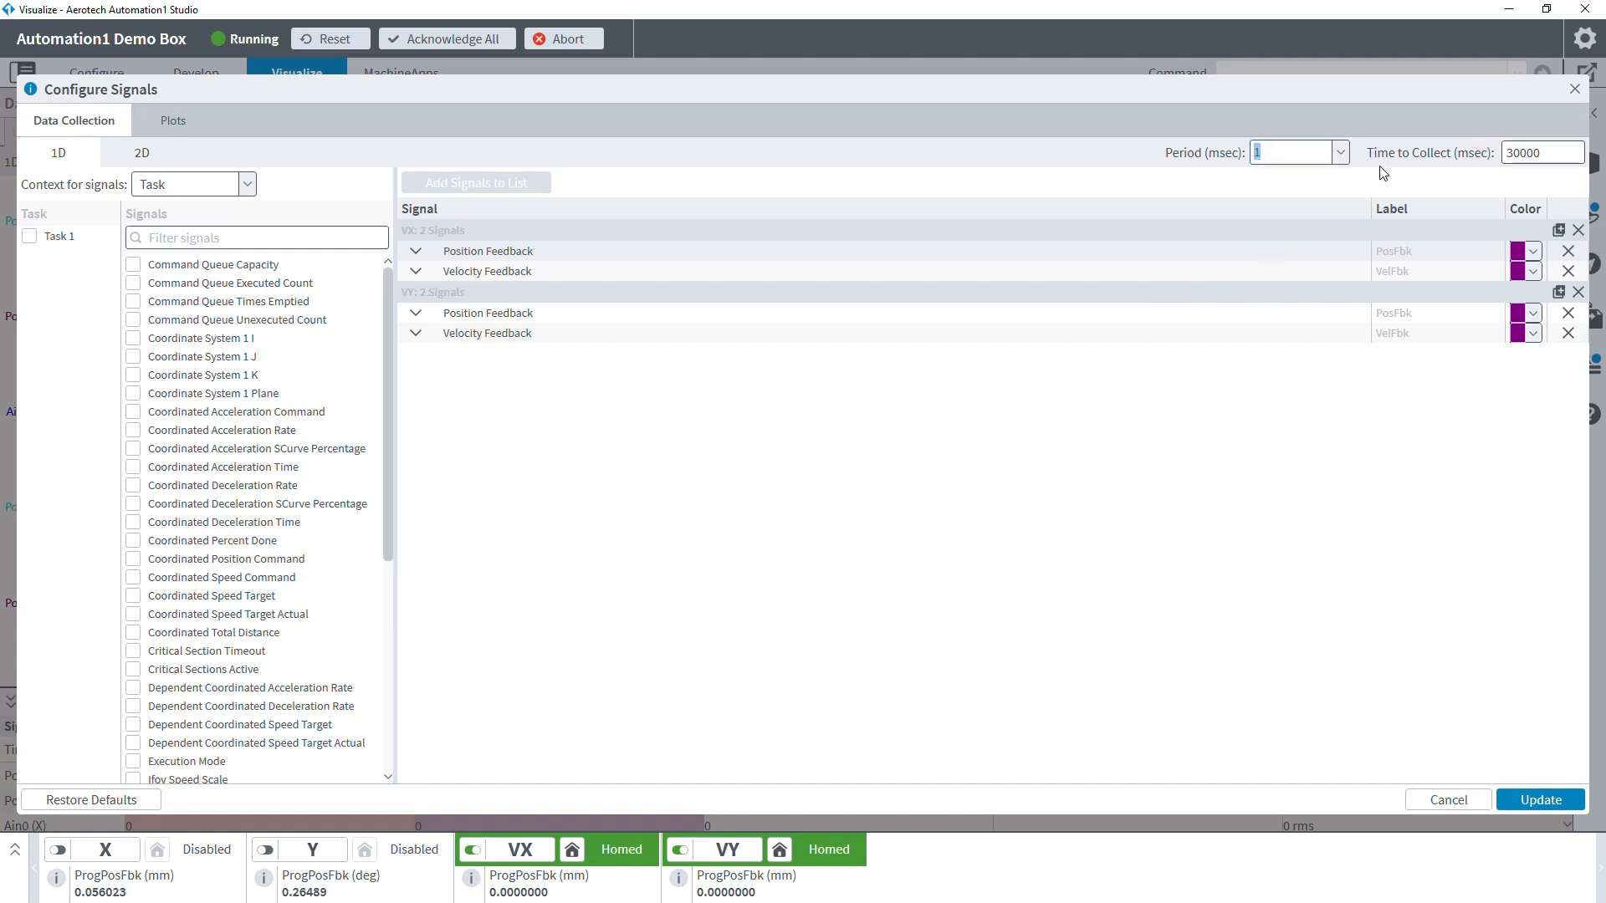
left_click(1522, 151)
double_click(1522, 151)
Step: Set up a 2D signal pair with VX as X axis, VY as Y axis and Position Feedback as X signal
left_click(151, 153)
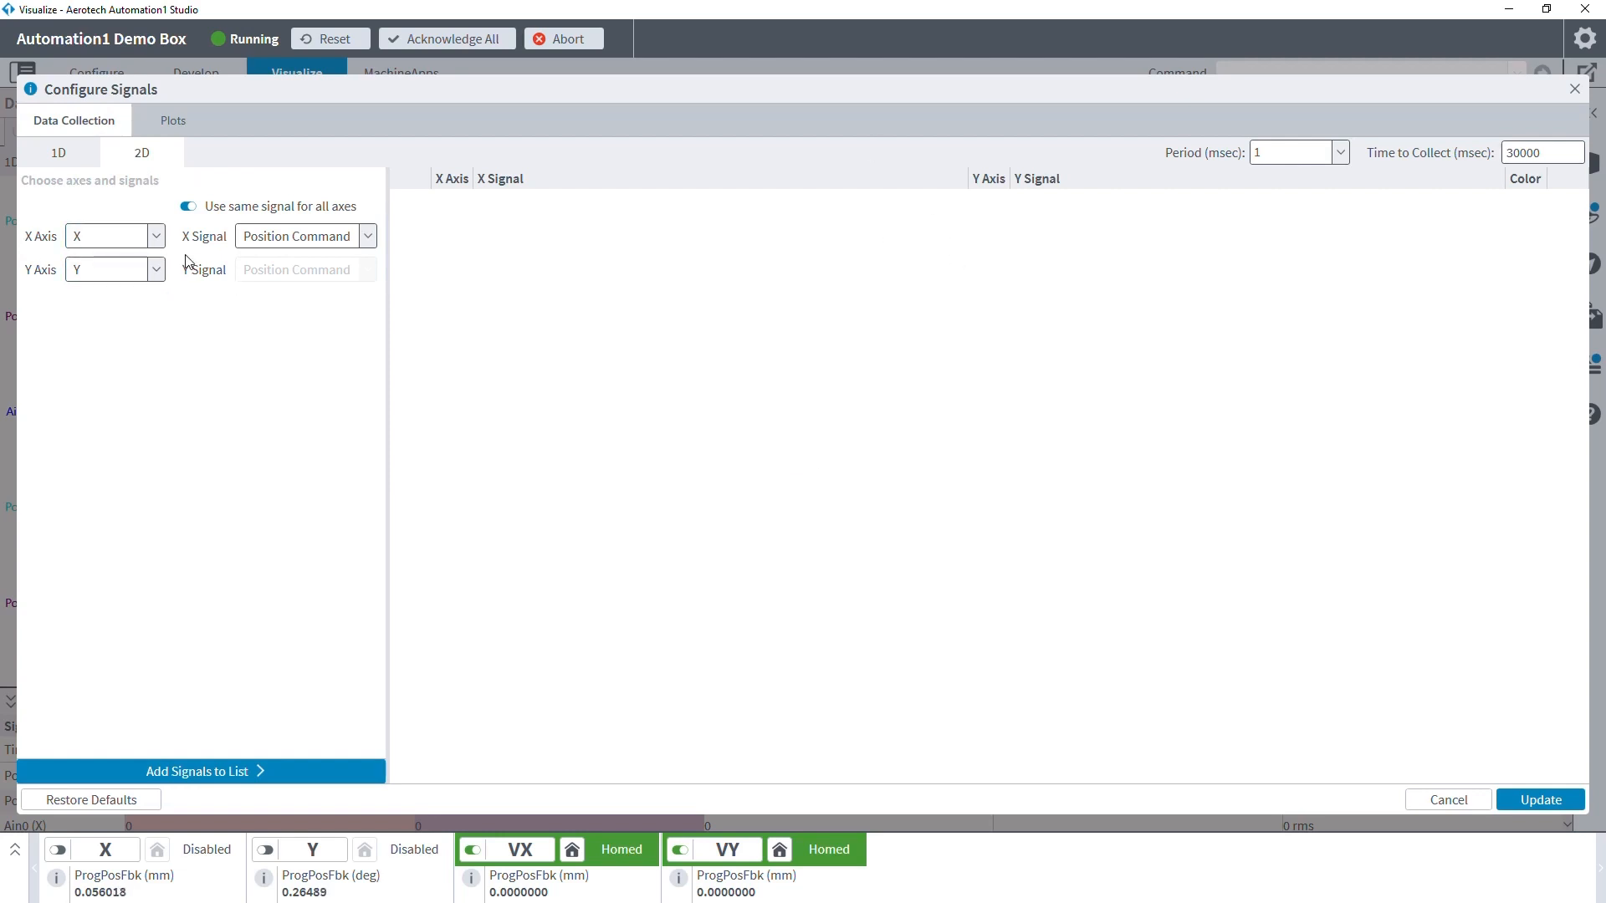
left_click(111, 237)
left_click(108, 313)
left_click(88, 271)
left_click(115, 372)
left_click(299, 240)
scroll(316, 360, "down", 10)
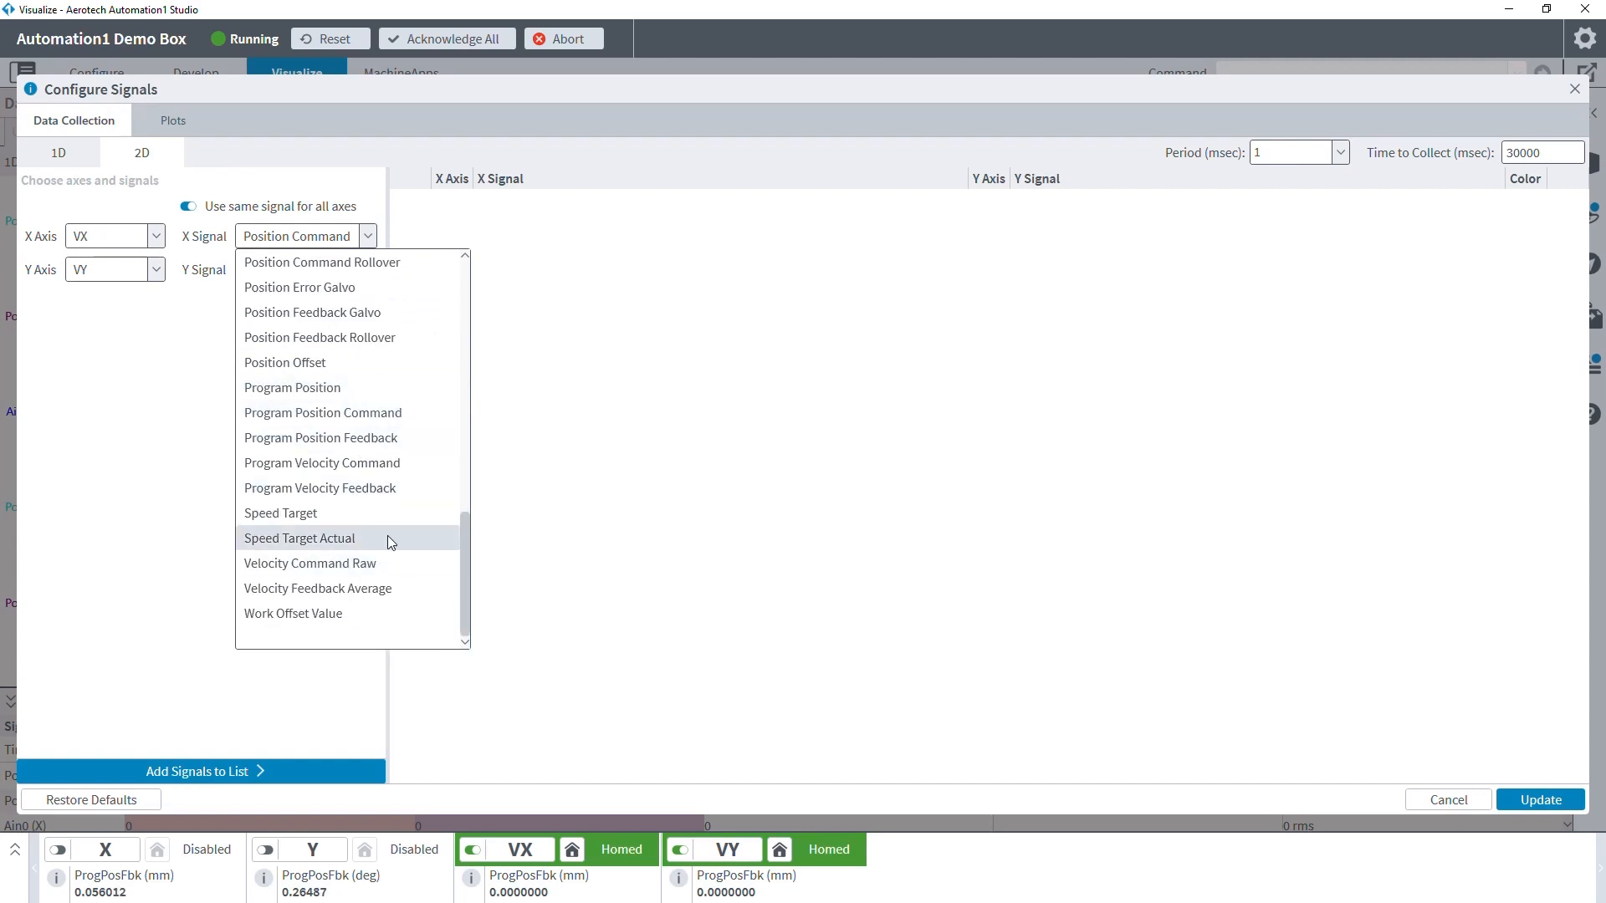
scroll(390, 535, "up", 10)
left_click(292, 291)
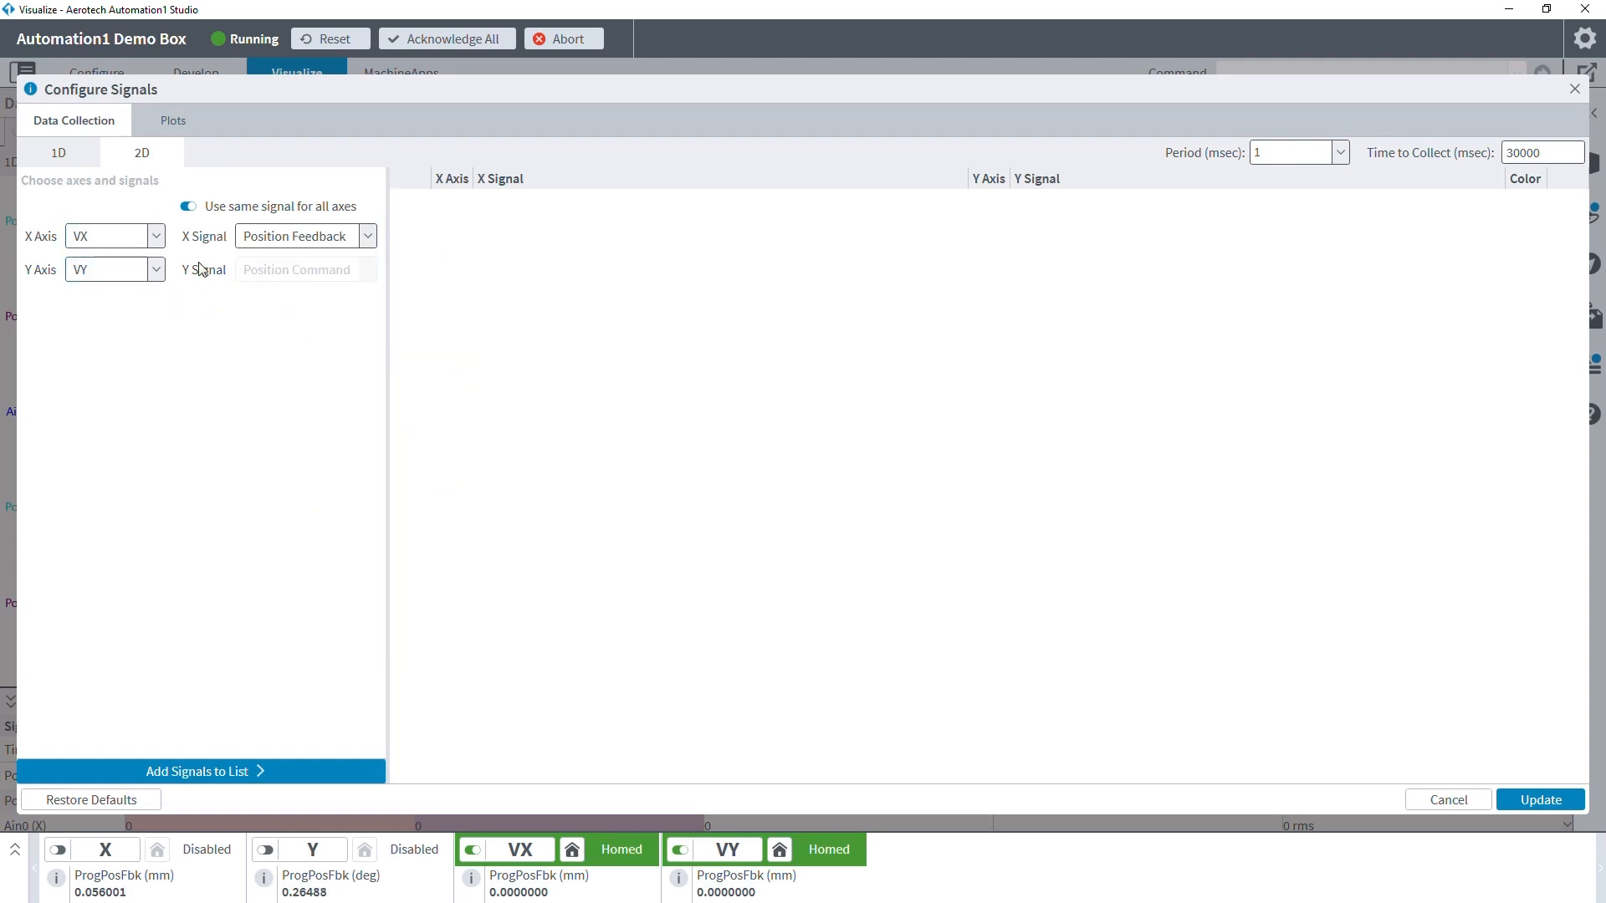
Step: Turn Use same signal for all axes off and on again, and add the VX/VY Position Feedback pair to the 2D list
left_click(188, 206)
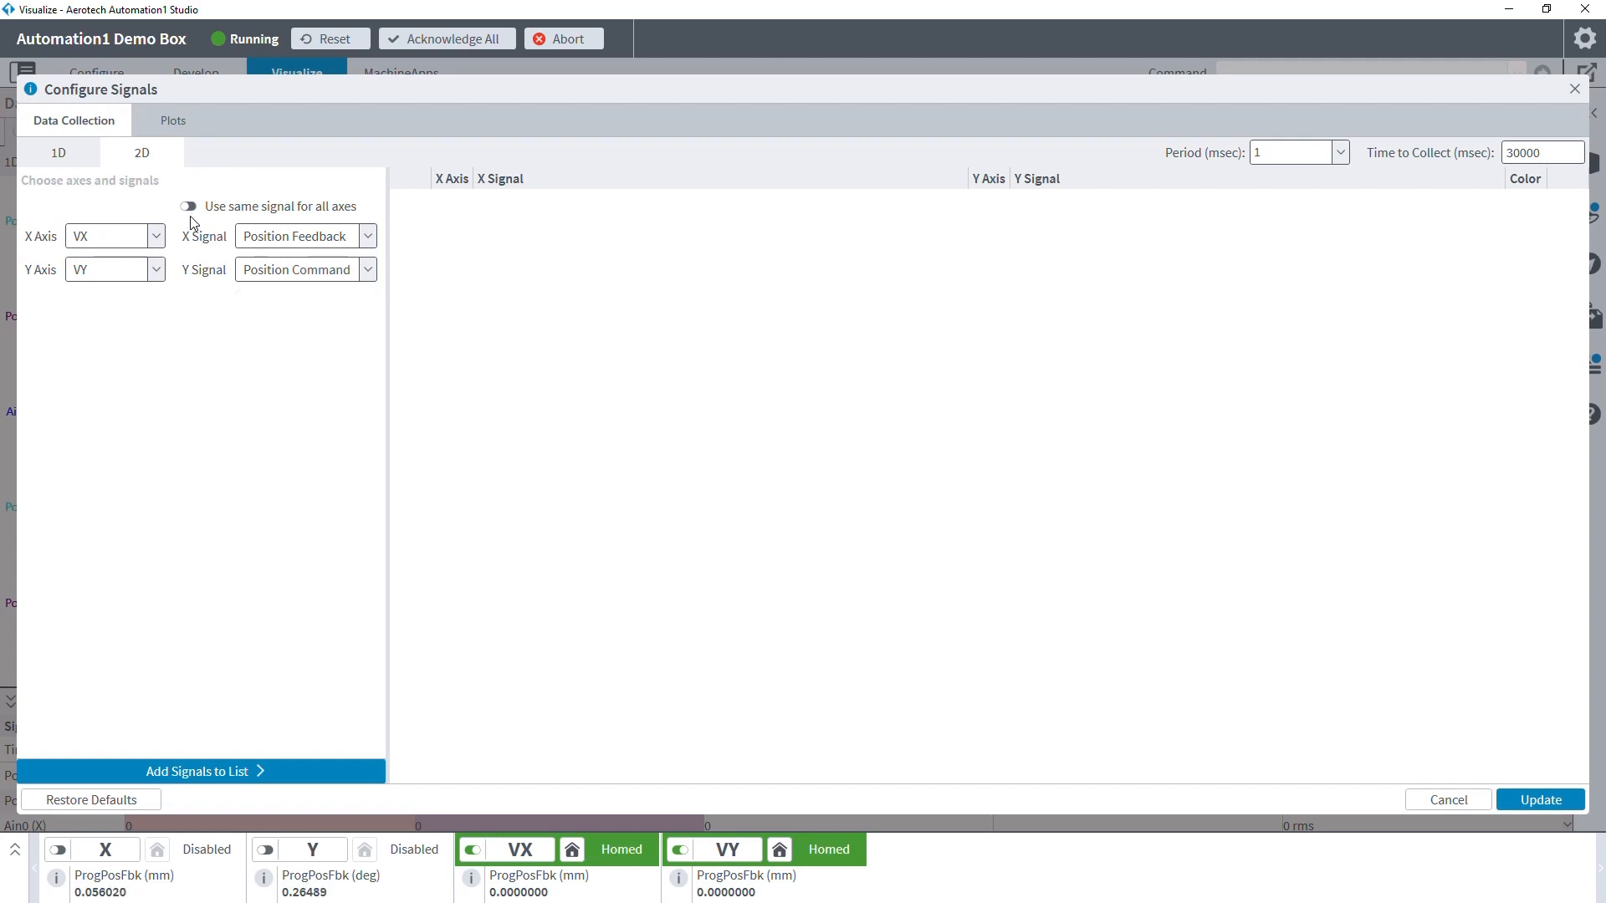
left_click(188, 208)
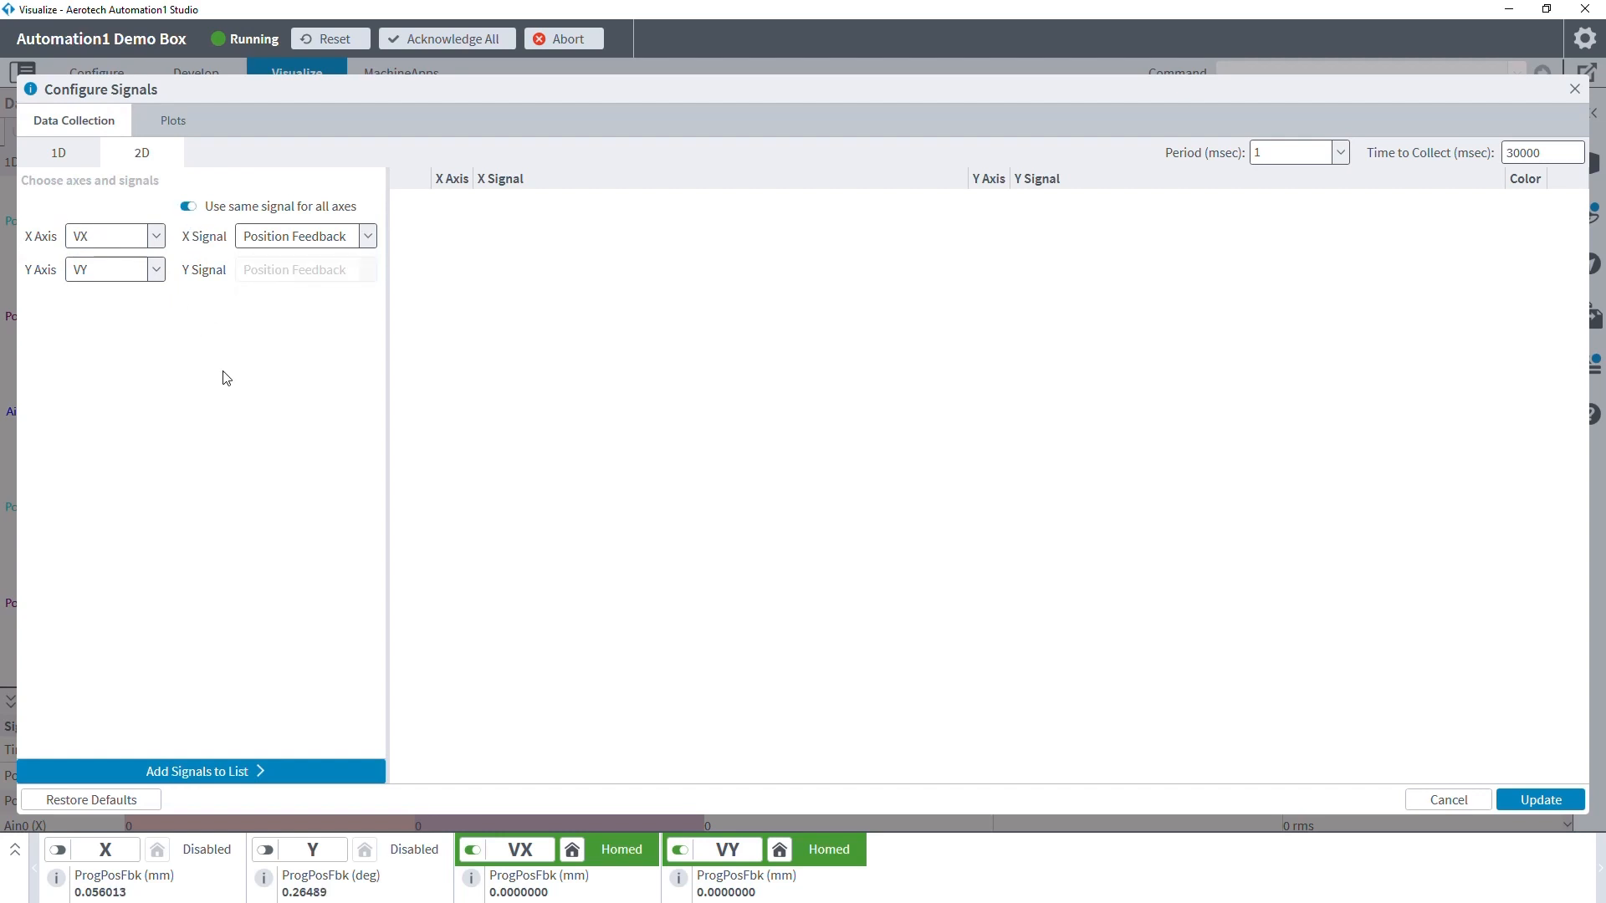
left_click(259, 771)
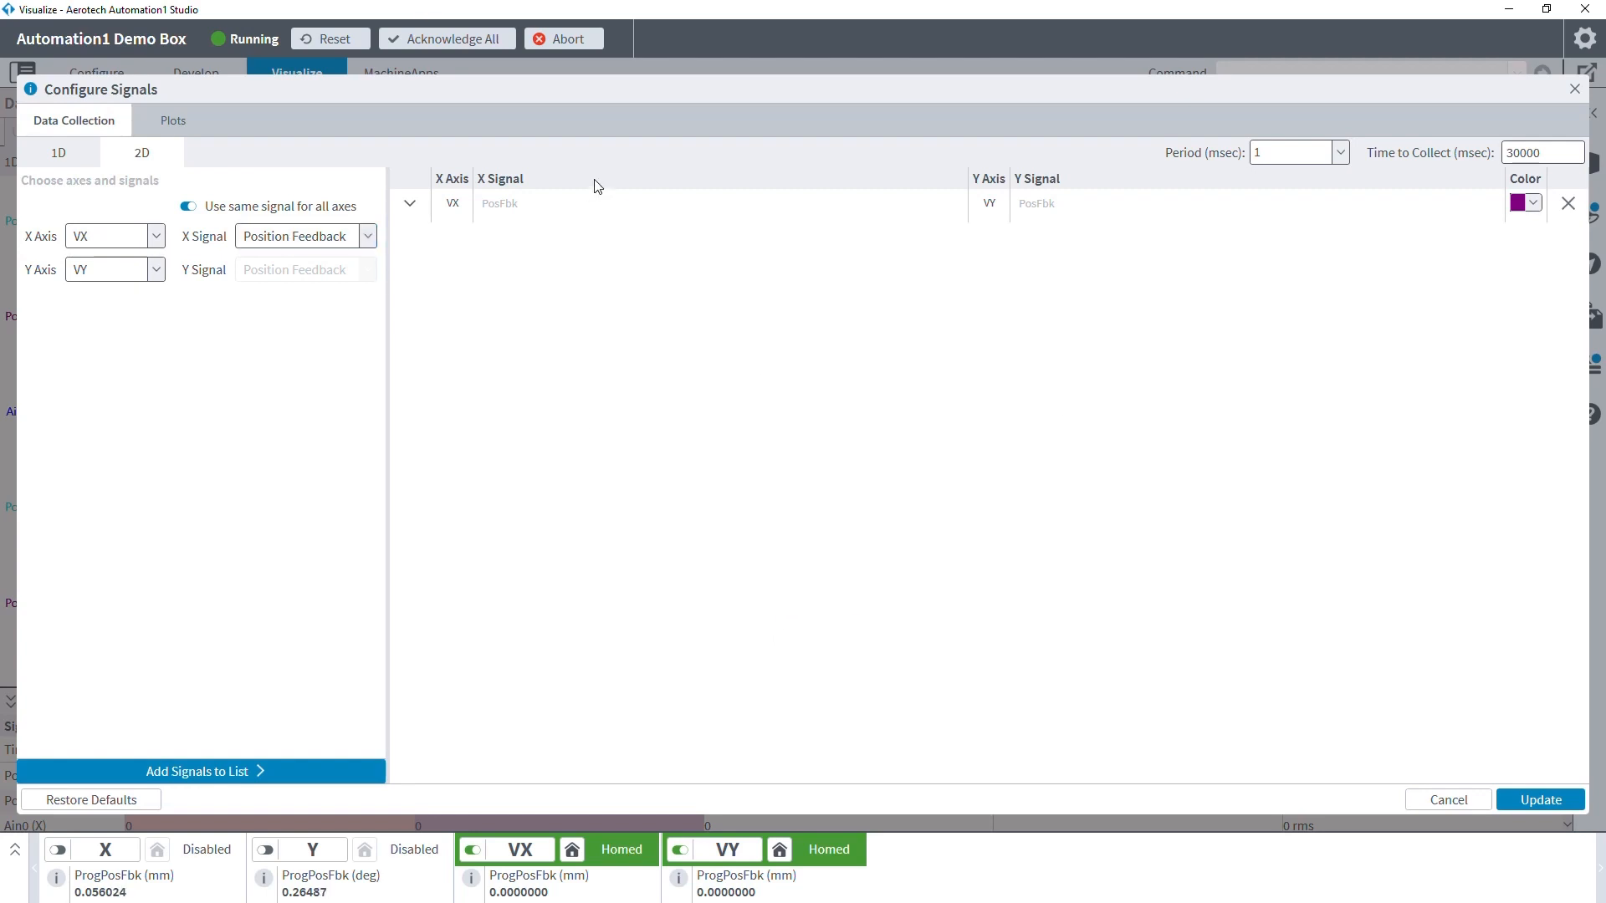
Step: Display the Current Command signal of the X and Y axes in Plot 1's 1D plot and apply the configuration
left_click(173, 122)
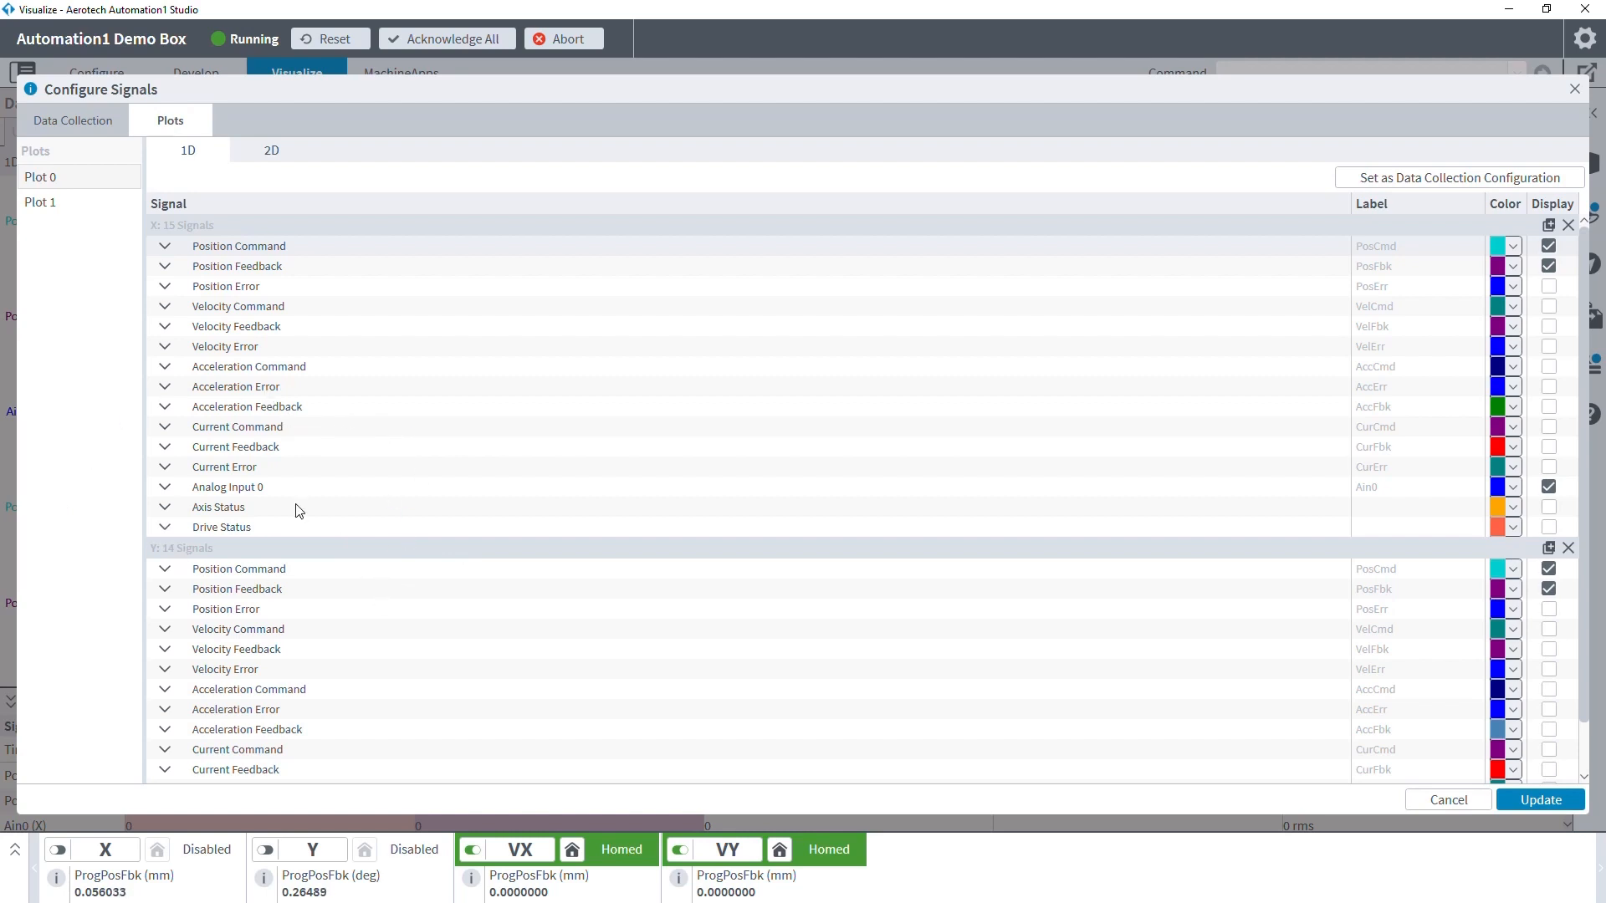
scroll(301, 619, "down", 1)
scroll(397, 537, "up", 1)
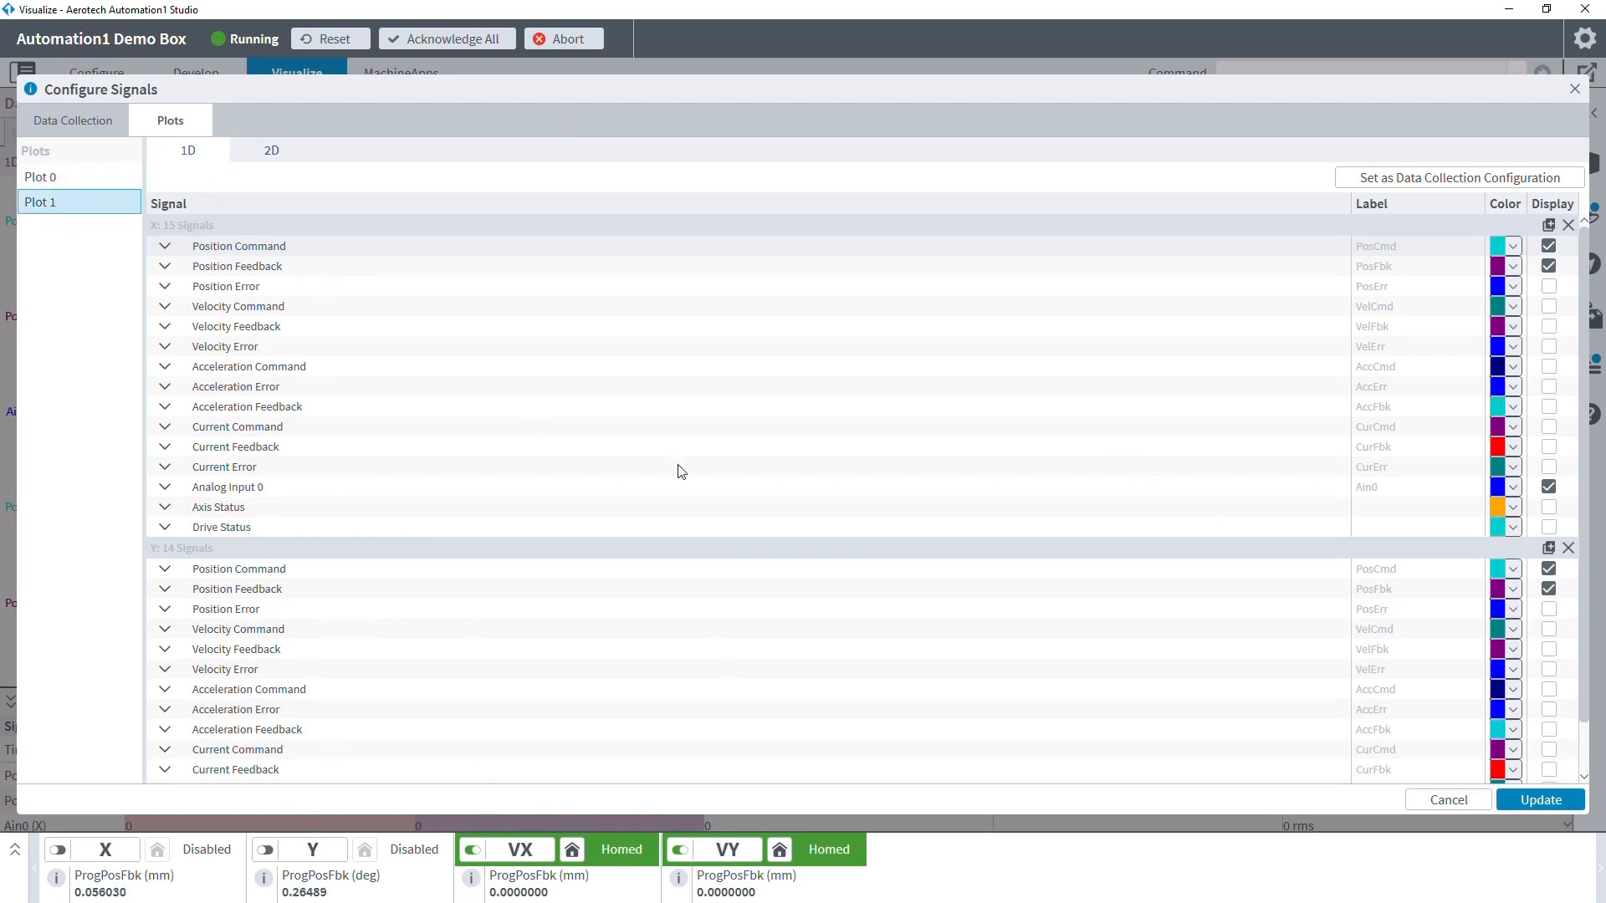
left_click(1548, 426)
scroll(724, 720, "down", 1)
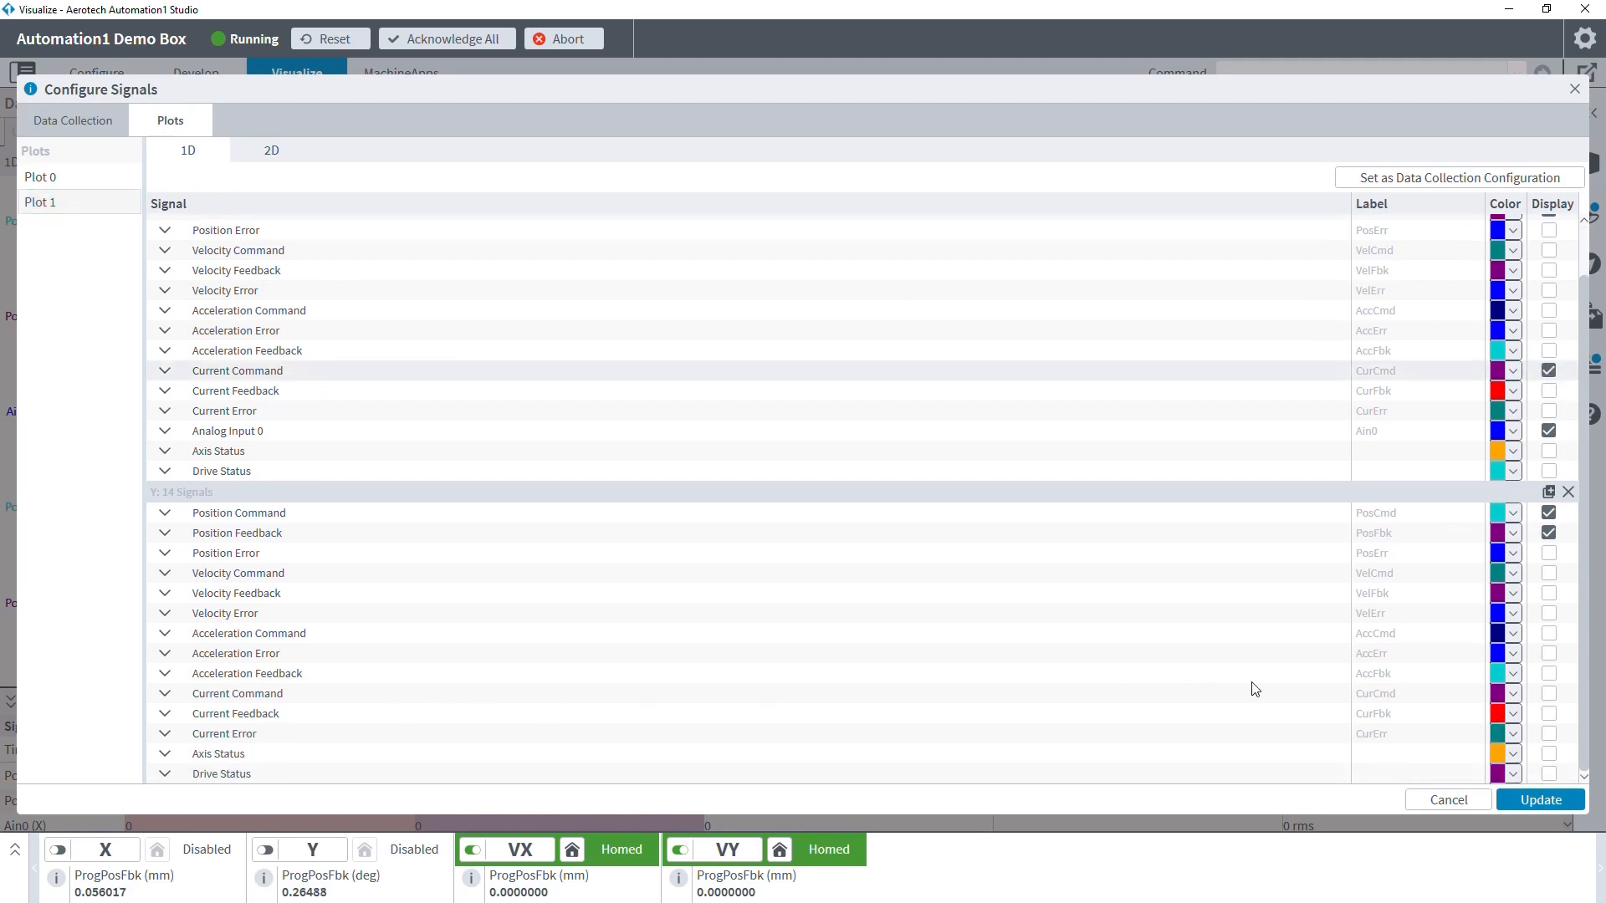
left_click(1549, 693)
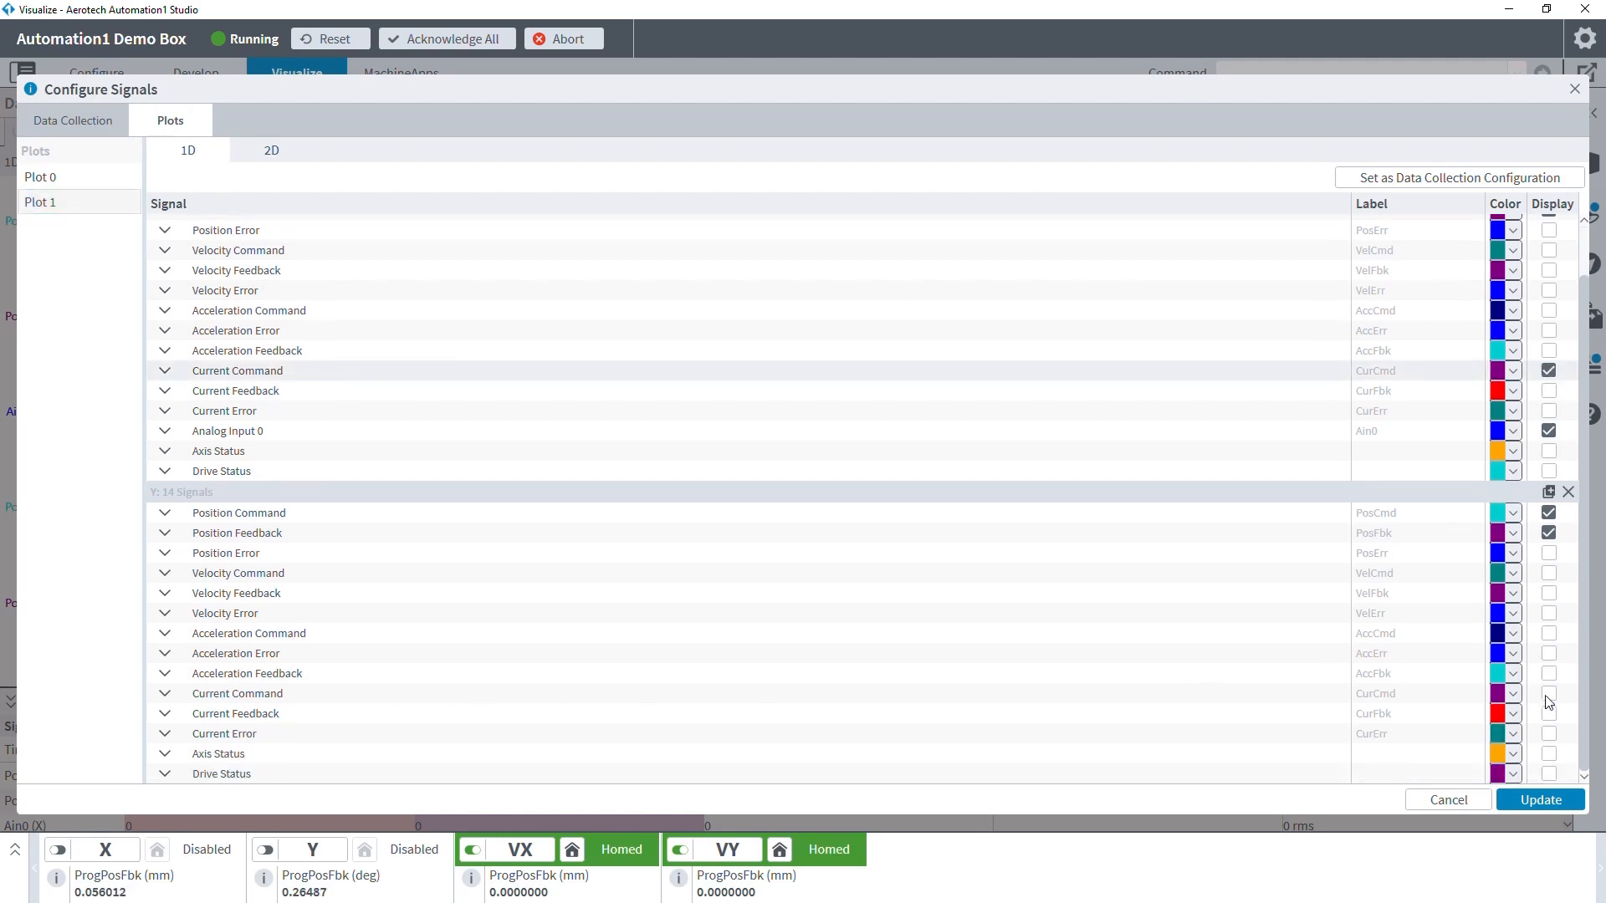
left_click(1540, 800)
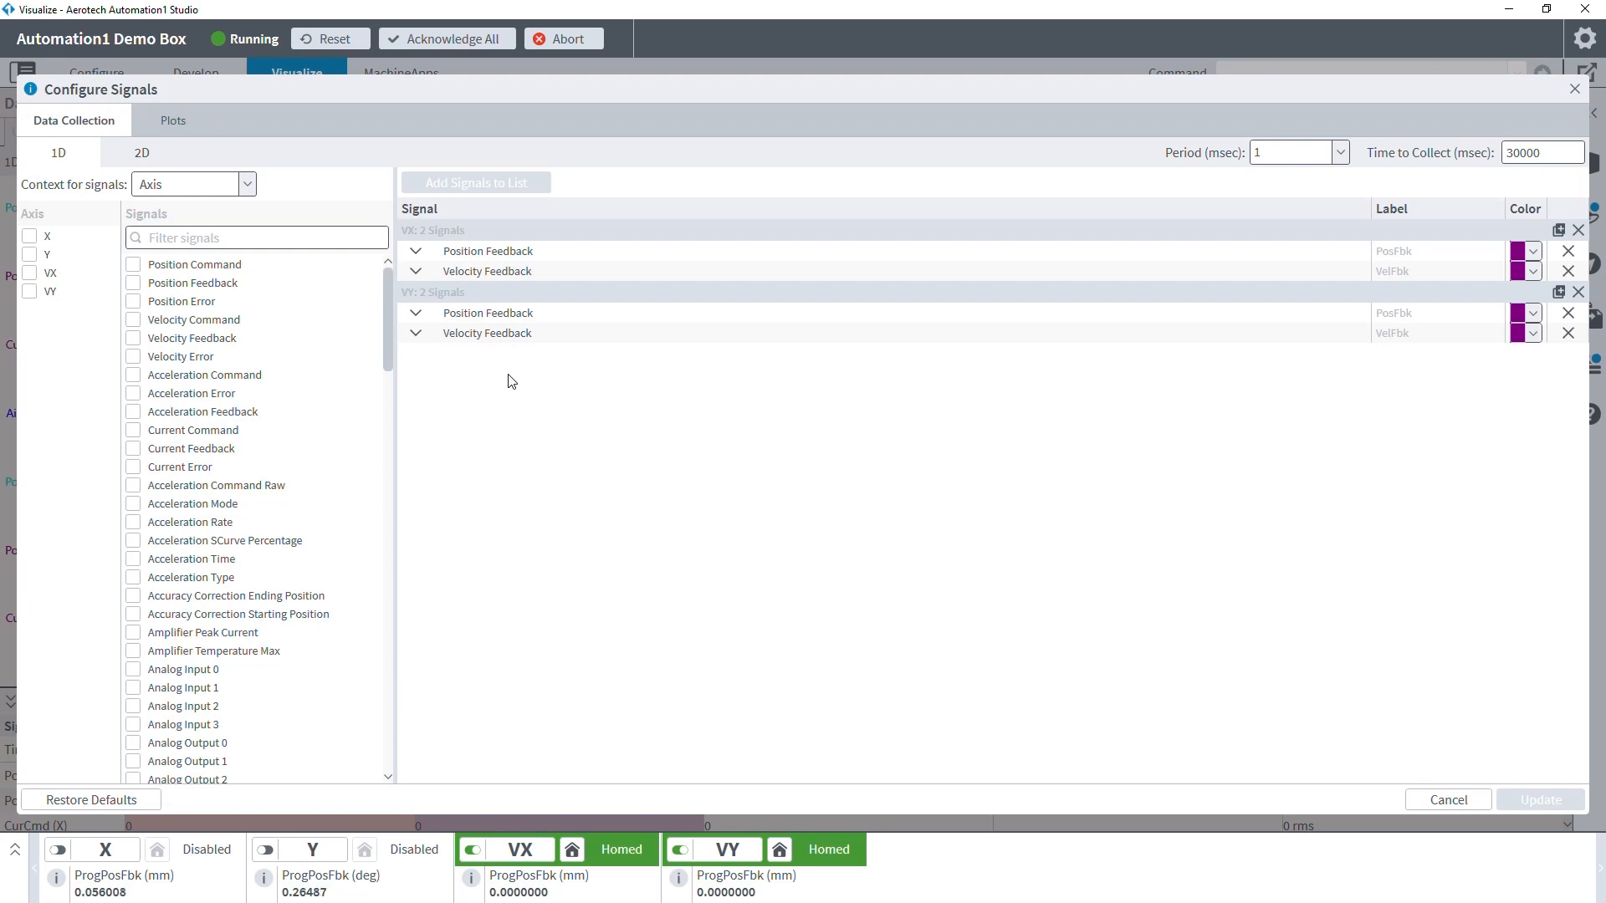
Step: Add a 2D signal pair to Plot 1 with PosCmd (X) as both X and Y signal, and apply the configuration
left_click(138, 150)
left_click(171, 122)
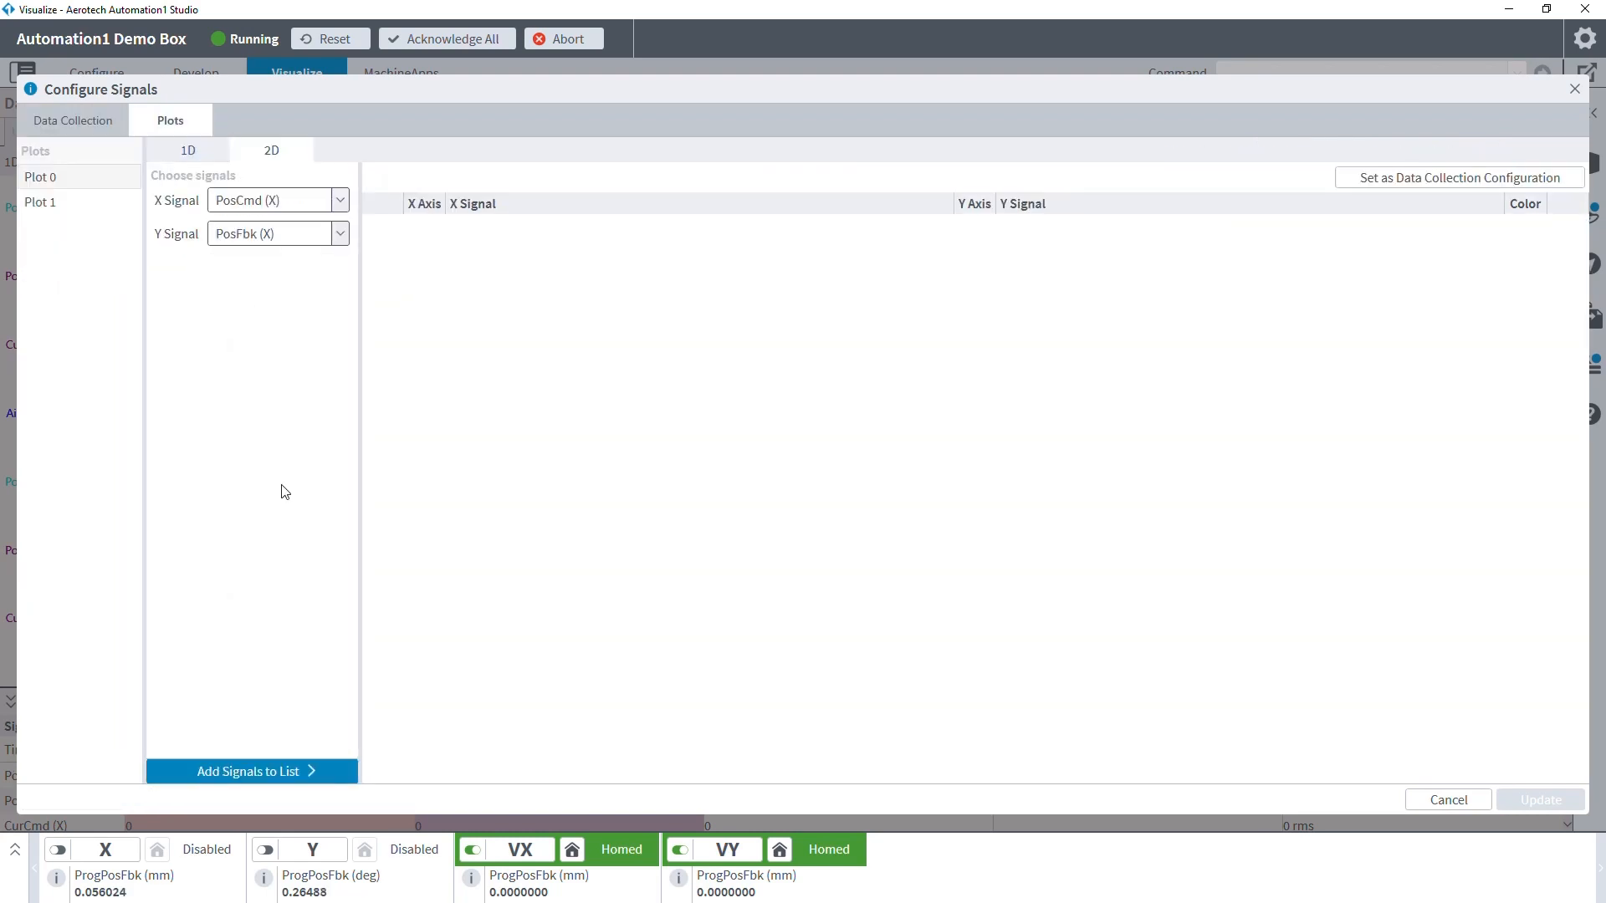
left_click(77, 203)
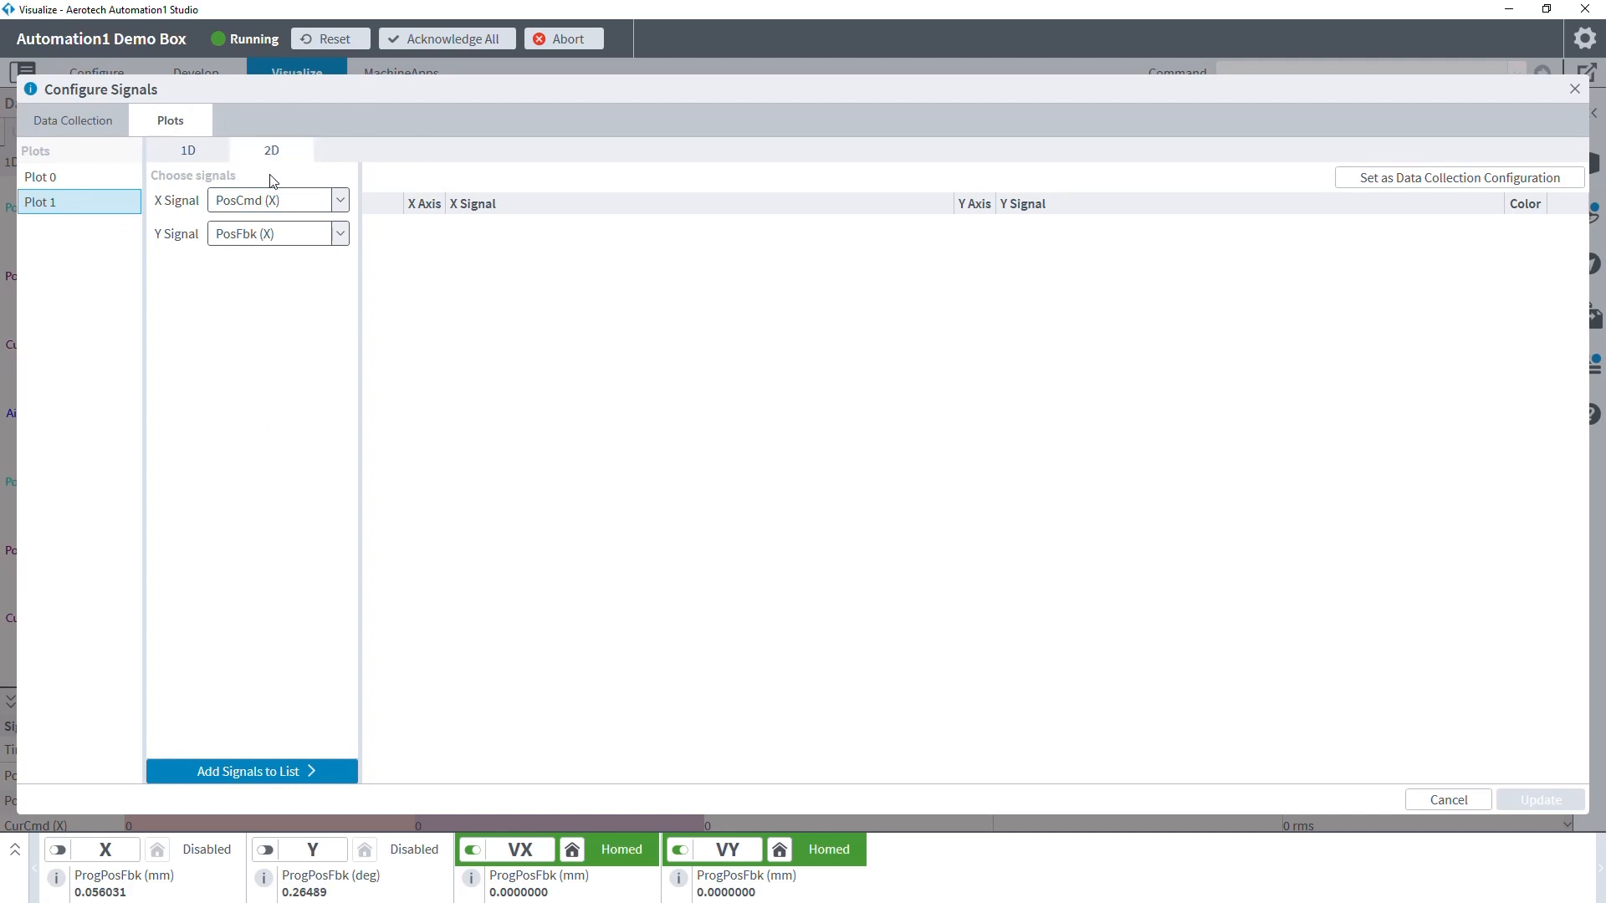
left_click(338, 201)
left_click(338, 201)
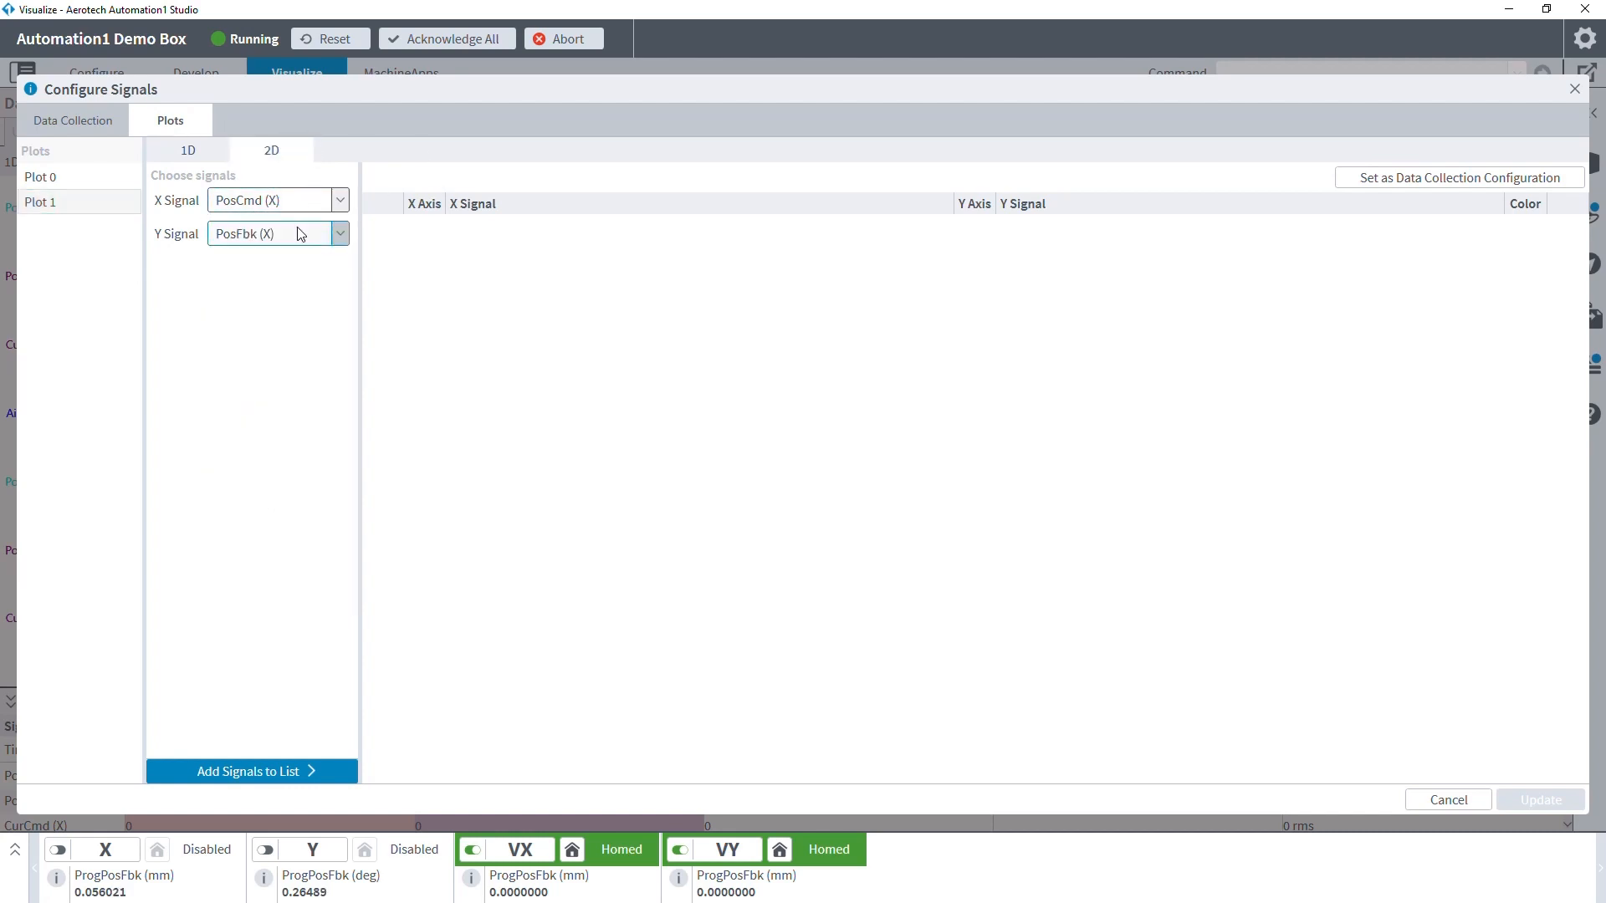
left_click(340, 234)
scroll(222, 330, "up", 1)
left_click(219, 261)
left_click(236, 769)
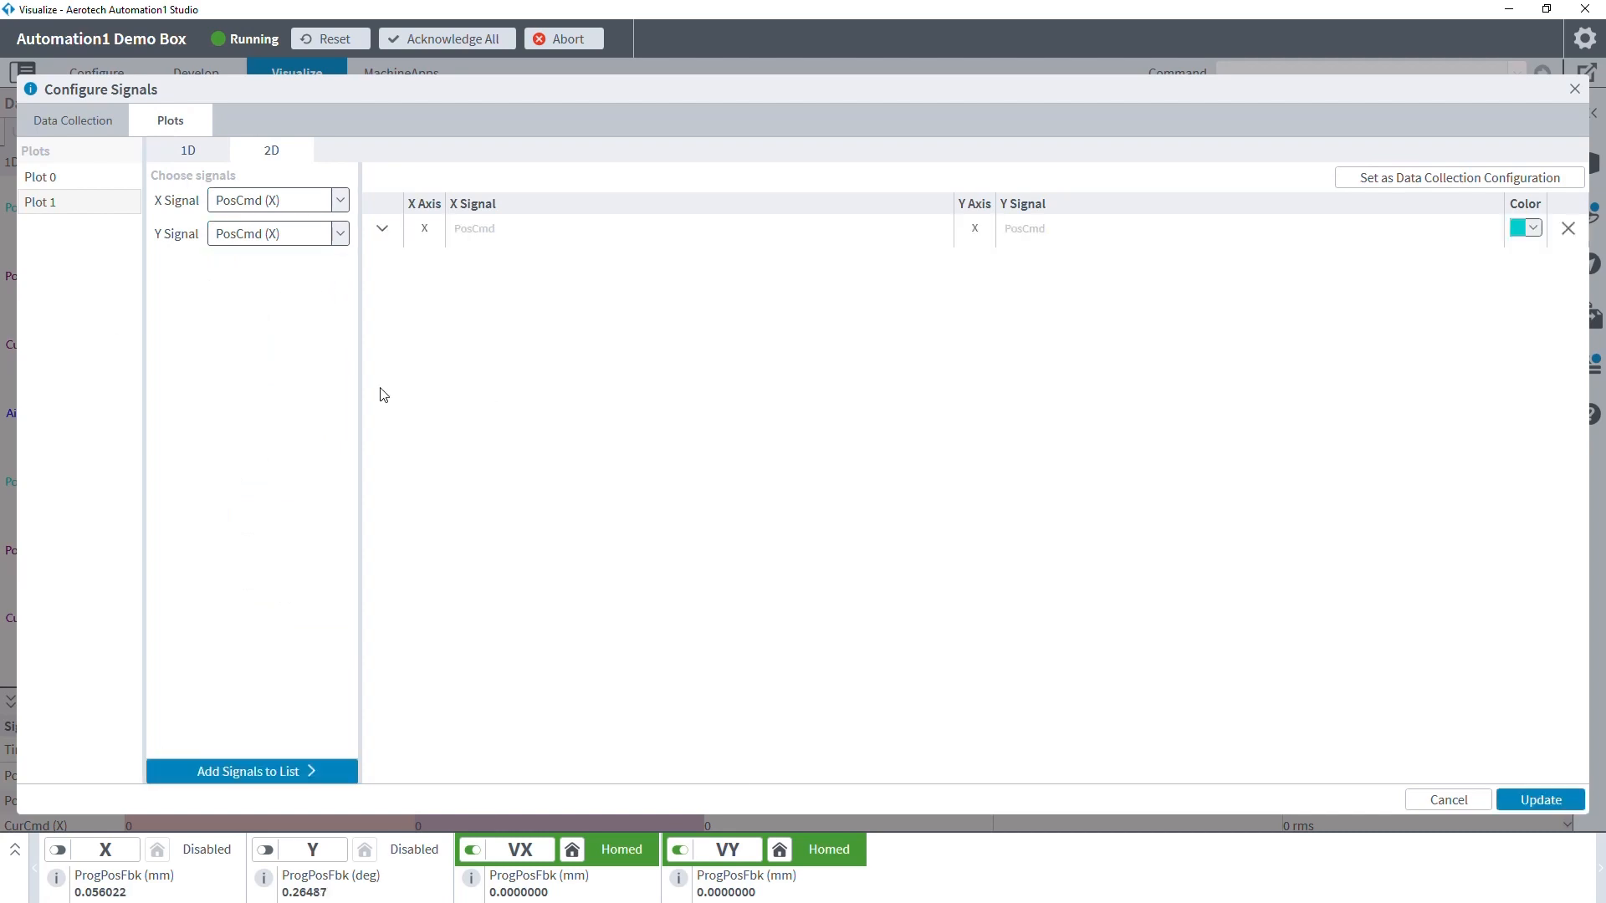
left_click(1545, 801)
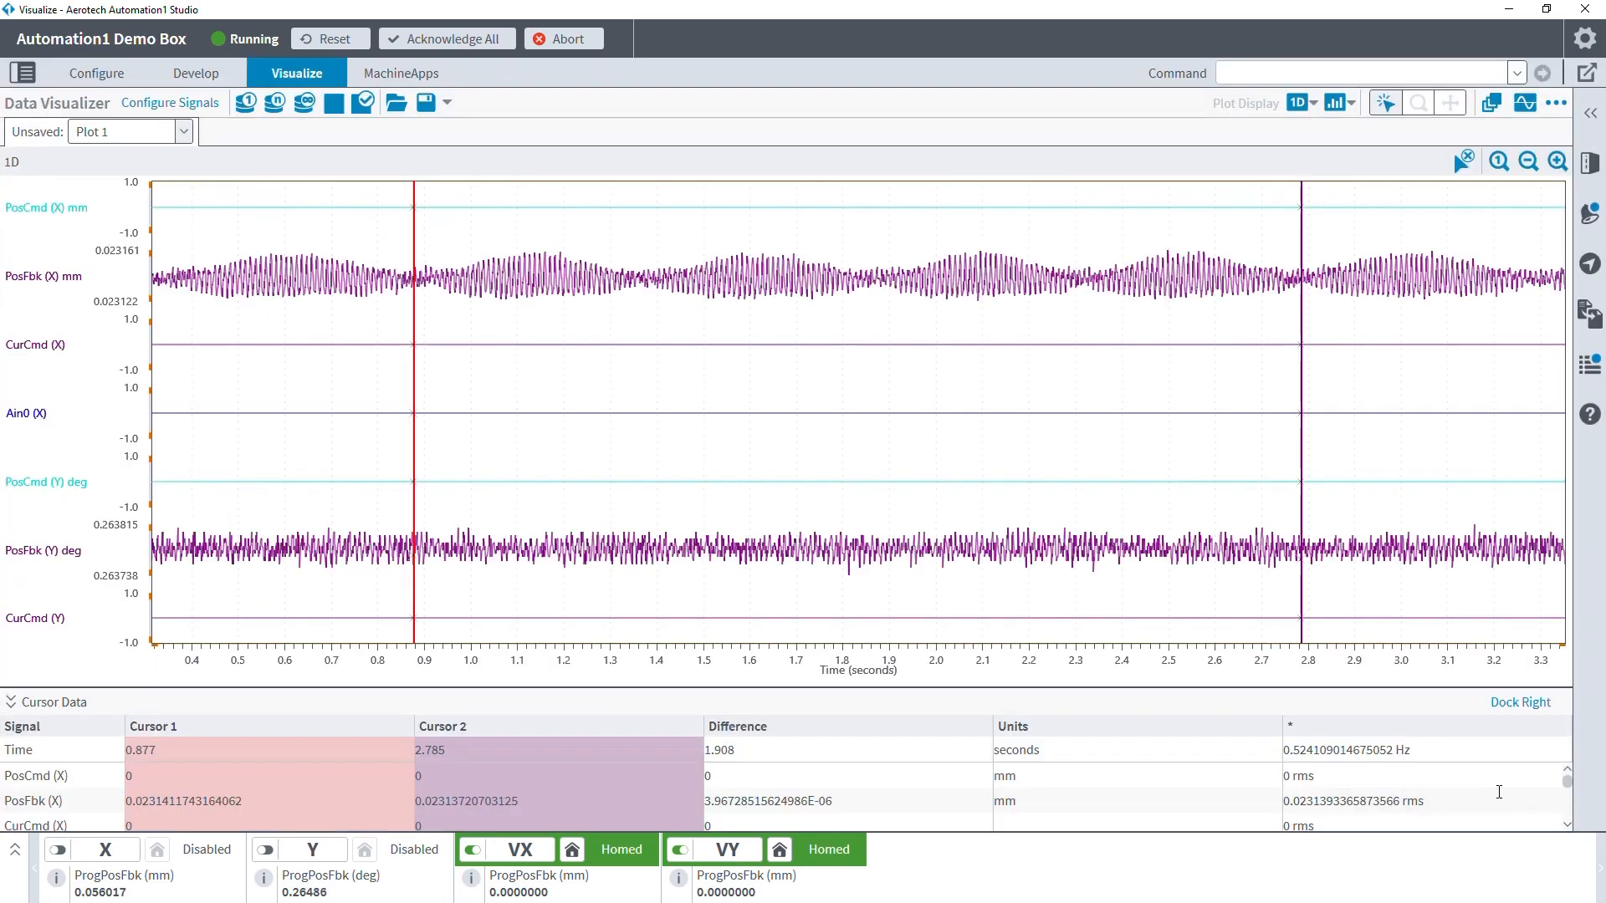
Step: Show Plot 1 in the 2D plot display and place a cursor on the PosCmd (X) plot
left_click(1302, 102)
left_click(1302, 146)
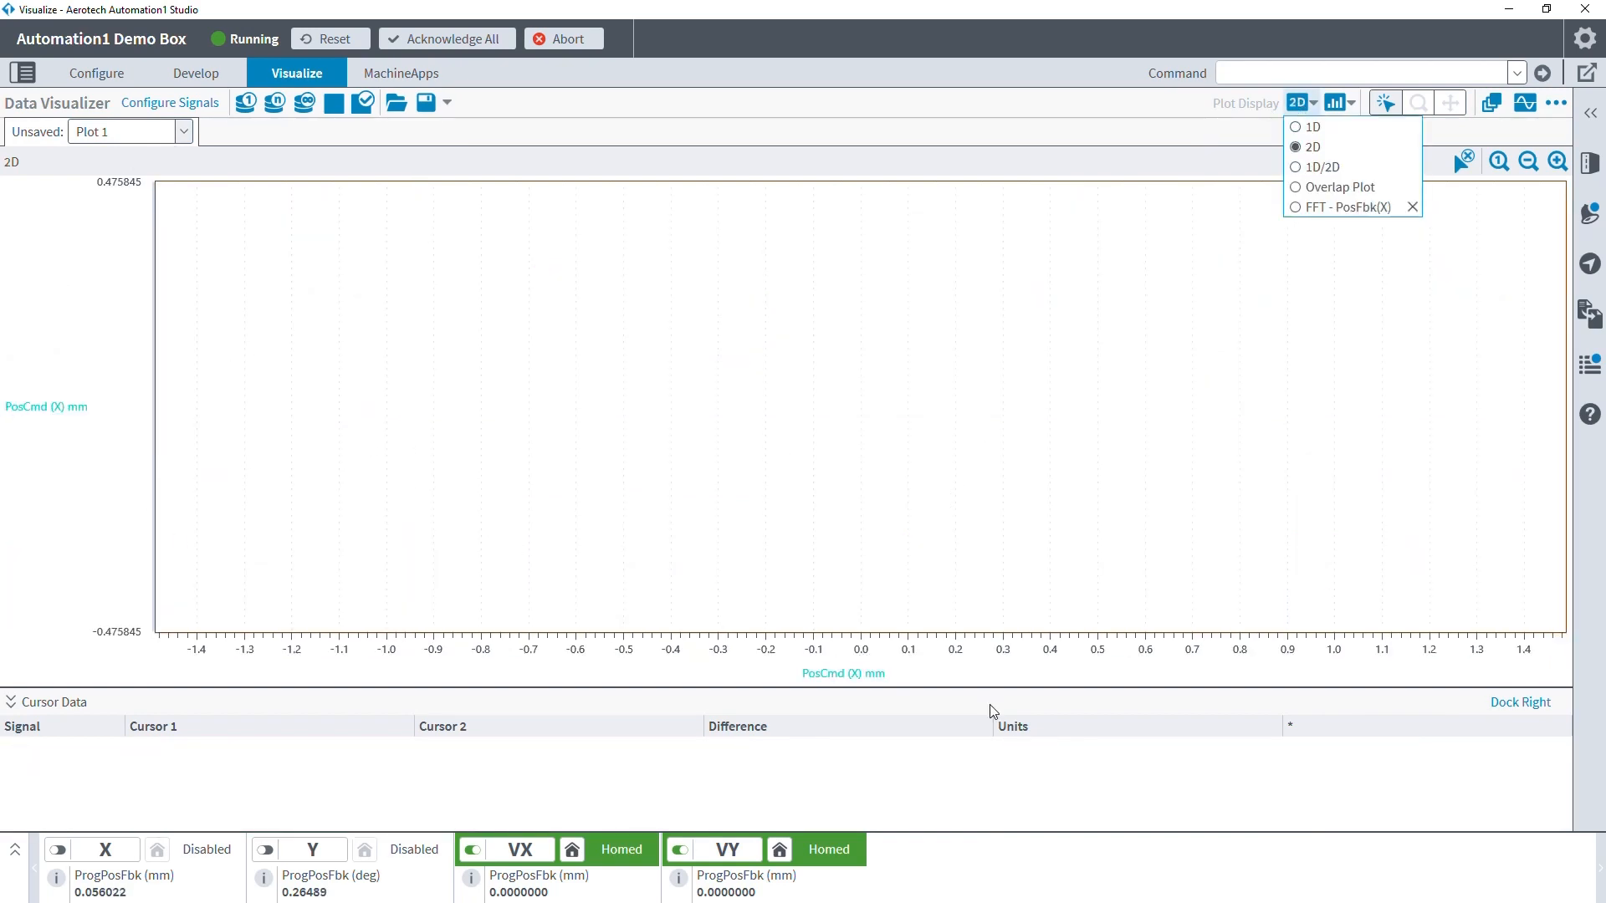
left_click(903, 435)
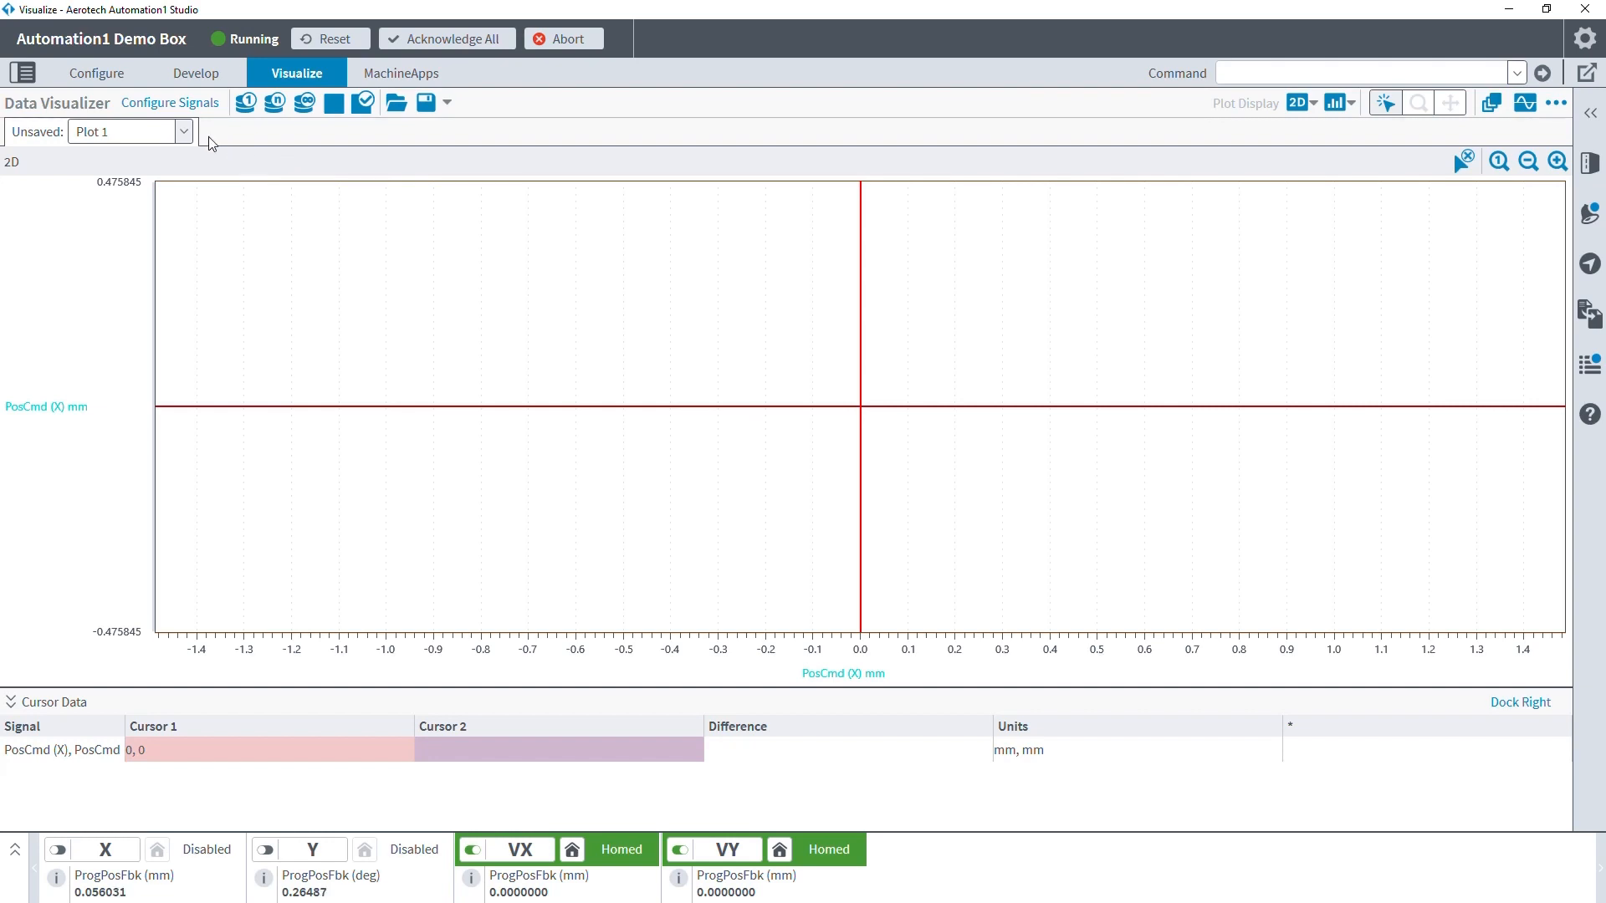
Step: In the signal configuration, add a 2D pair to Plot 0 with PosFbk (X) as both X and Y signal
left_click(200, 105)
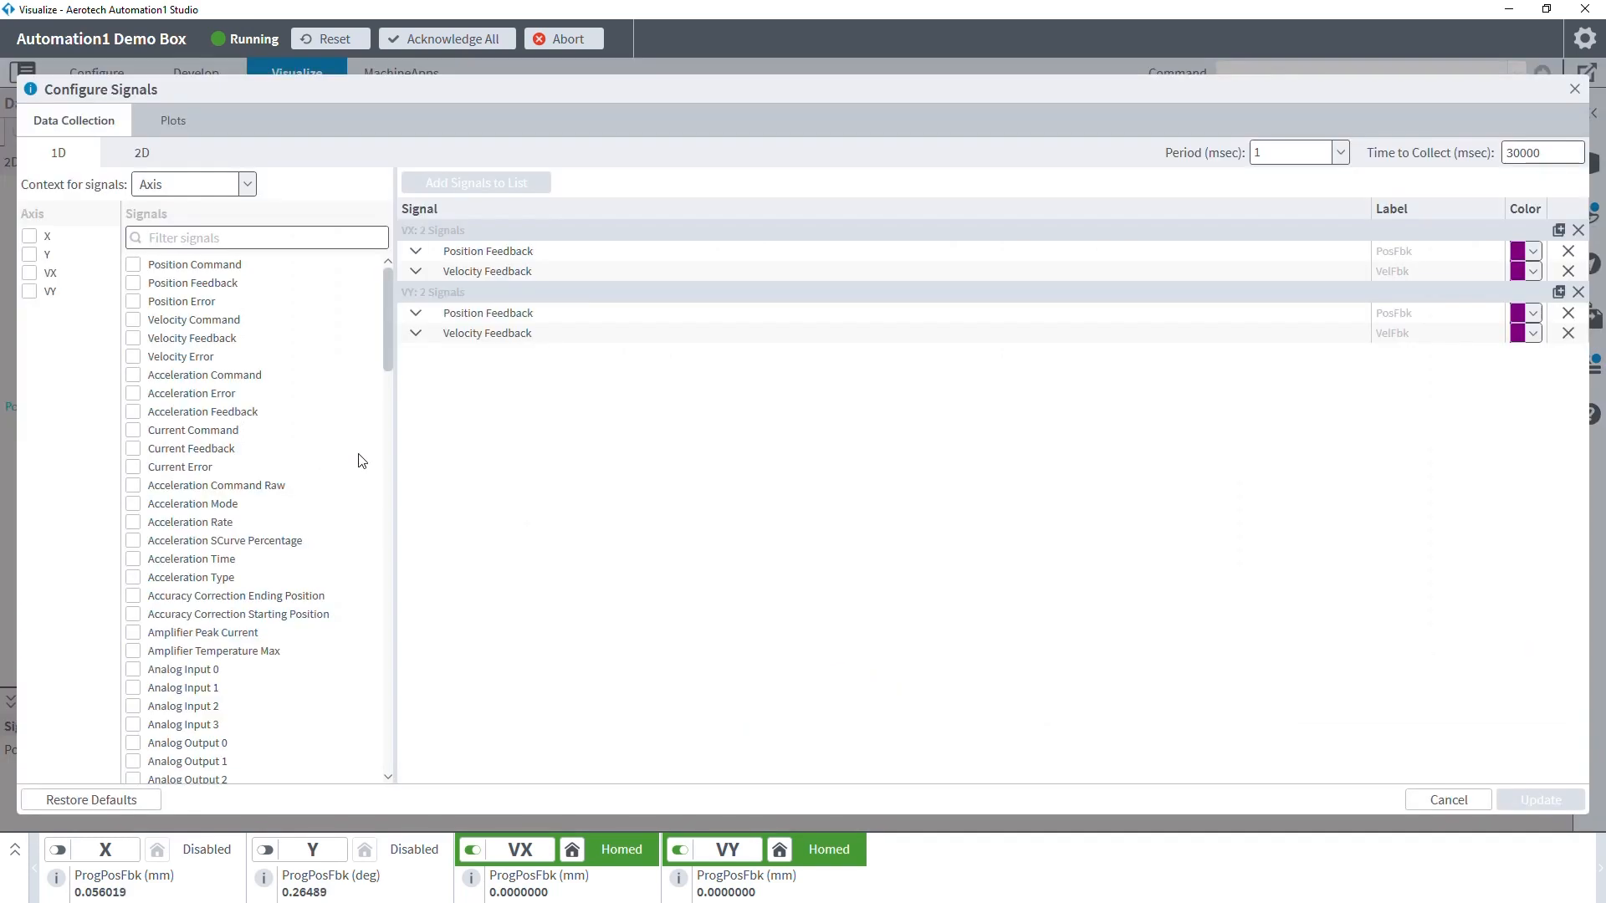
left_click(172, 126)
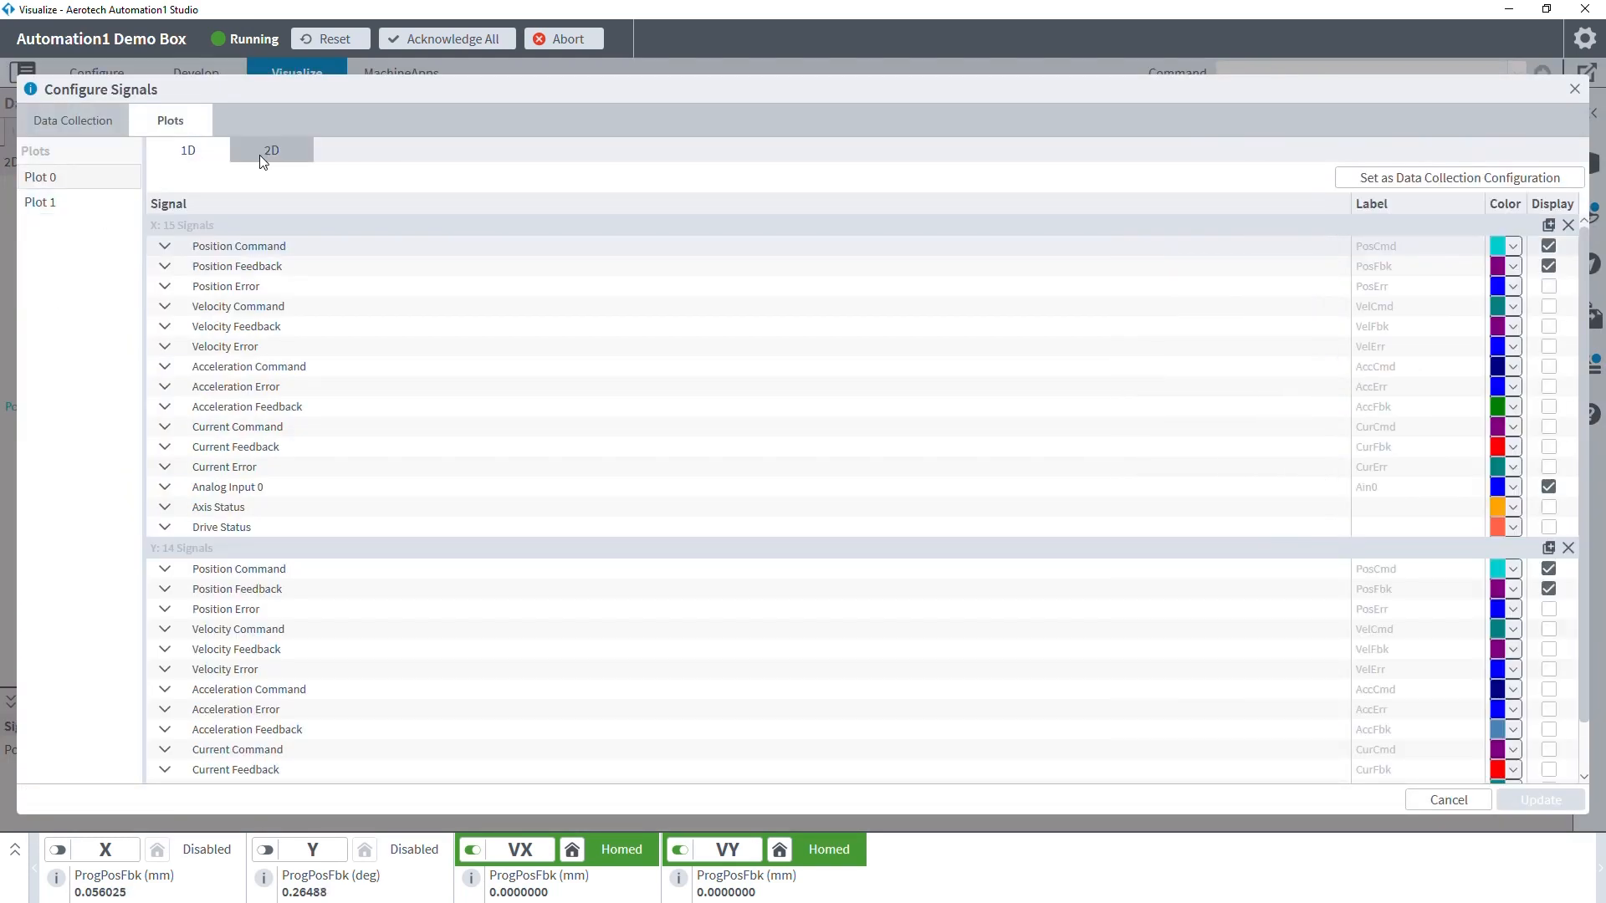
left_click(260, 154)
left_click(314, 205)
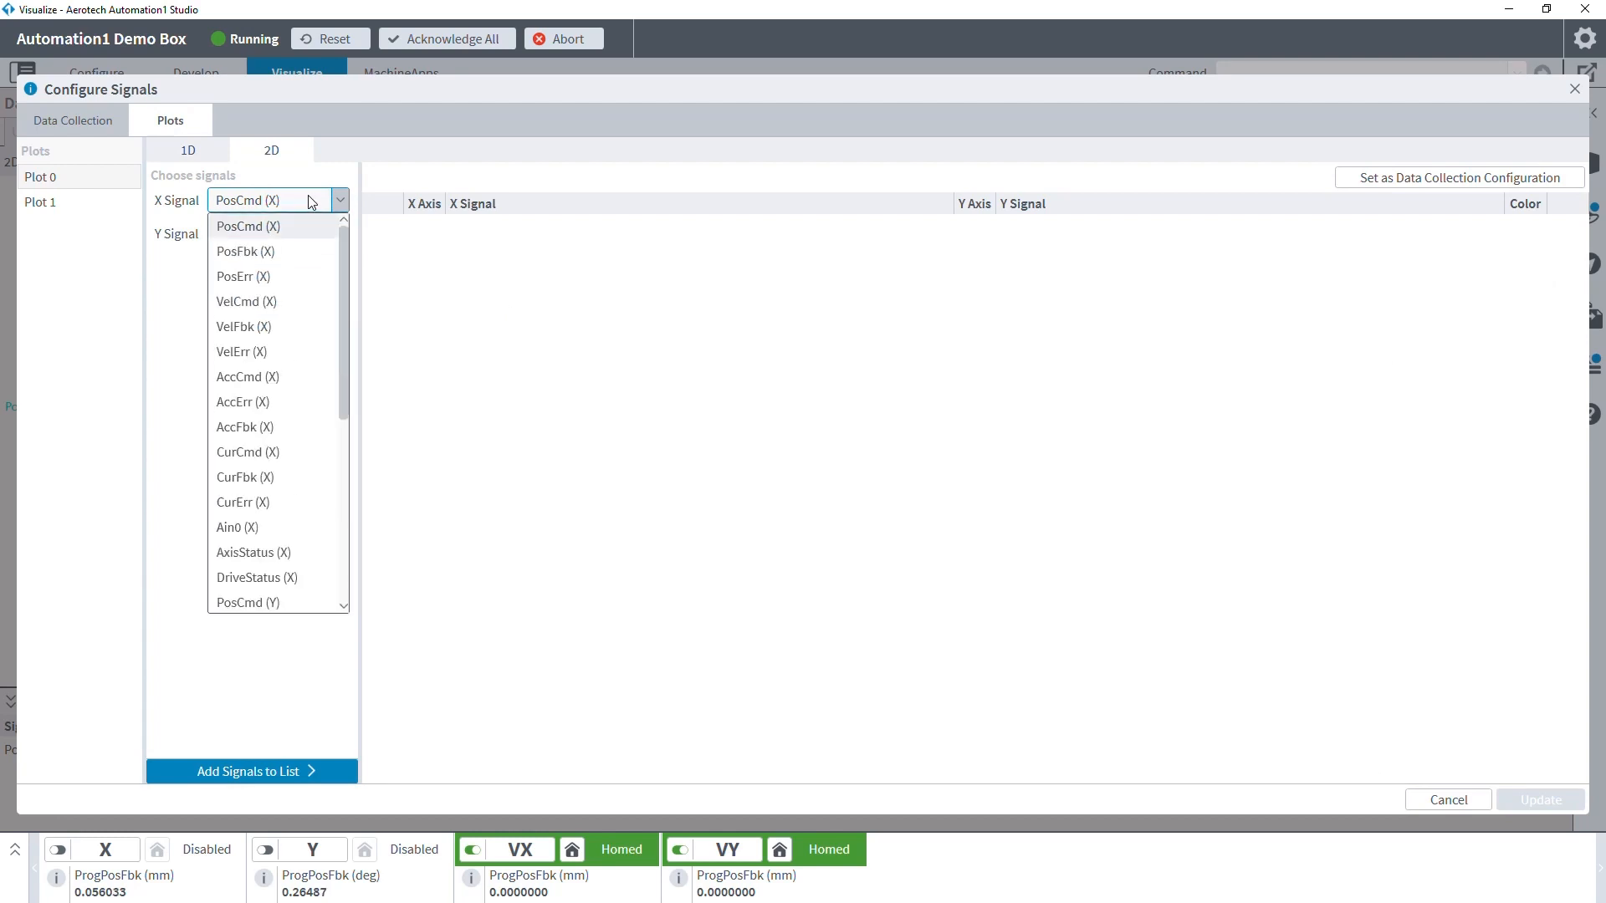
left_click(289, 250)
left_click(300, 241)
left_click(297, 259)
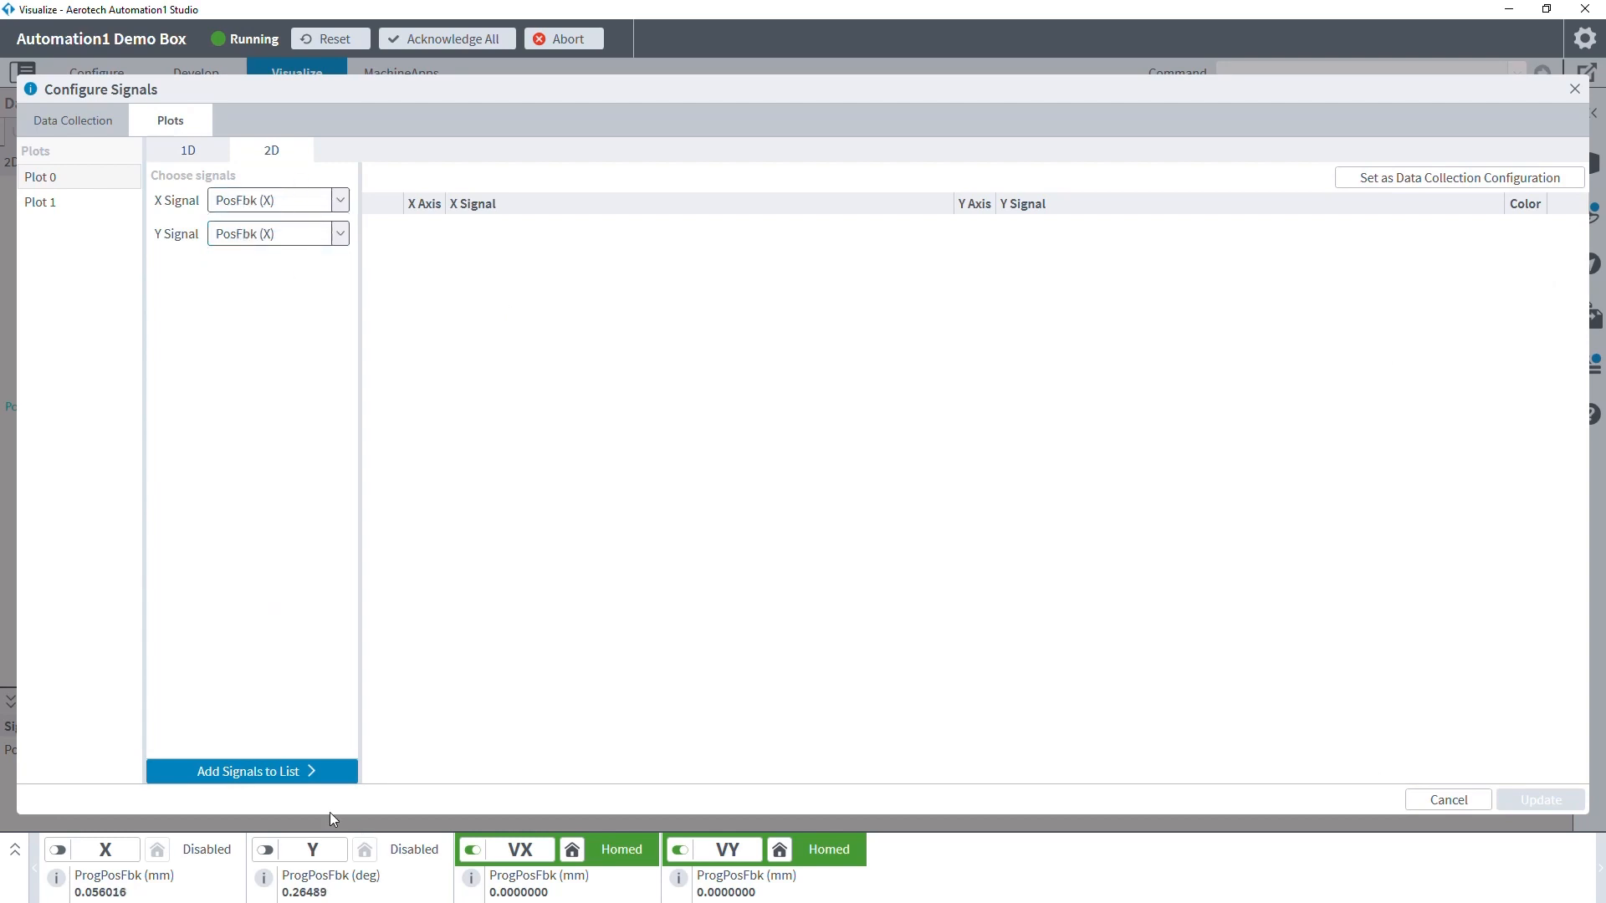
left_click(298, 771)
Step: Add a PosFbk (X) versus PosFbk (X) pair to Plot 1's 2D list and apply the configuration
left_click(74, 205)
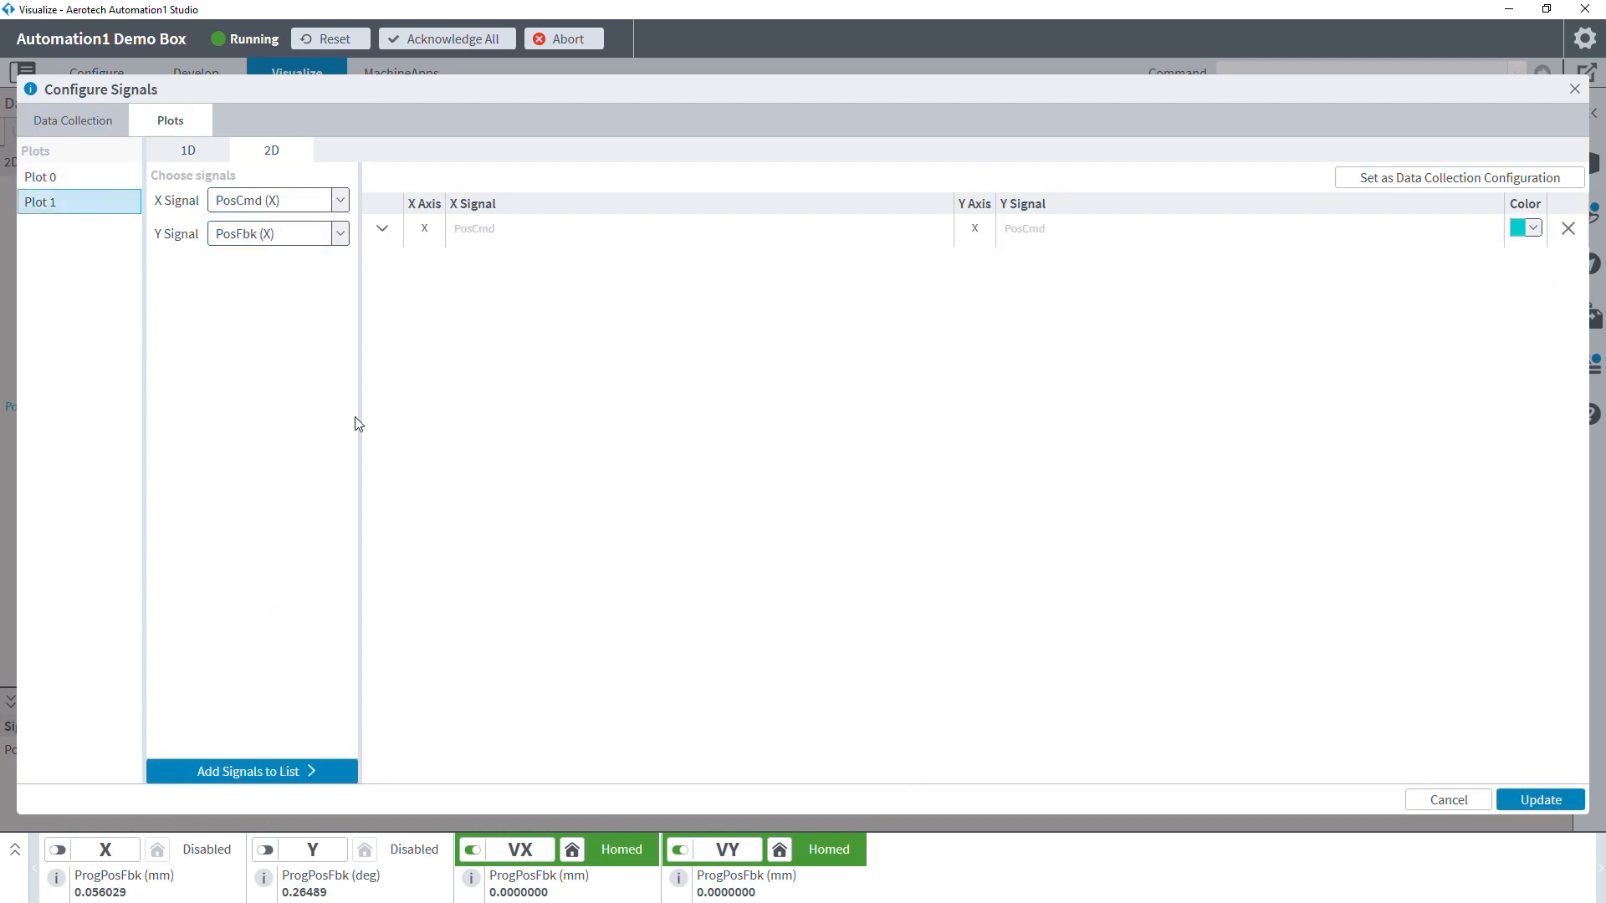
left_click(268, 202)
left_click(262, 252)
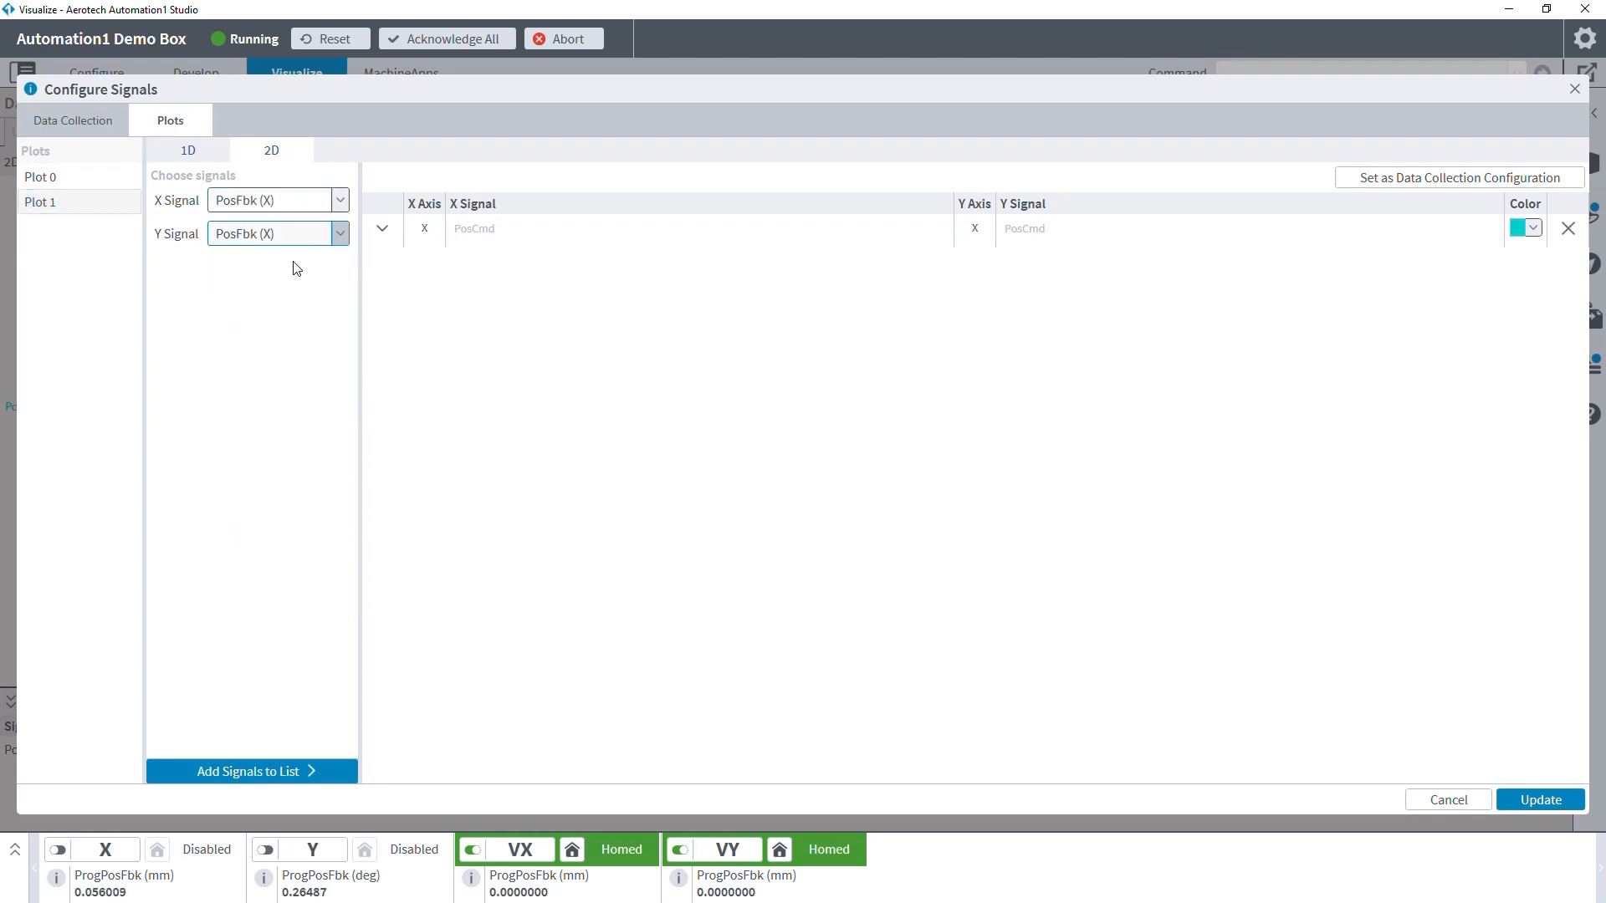
left_click(276, 771)
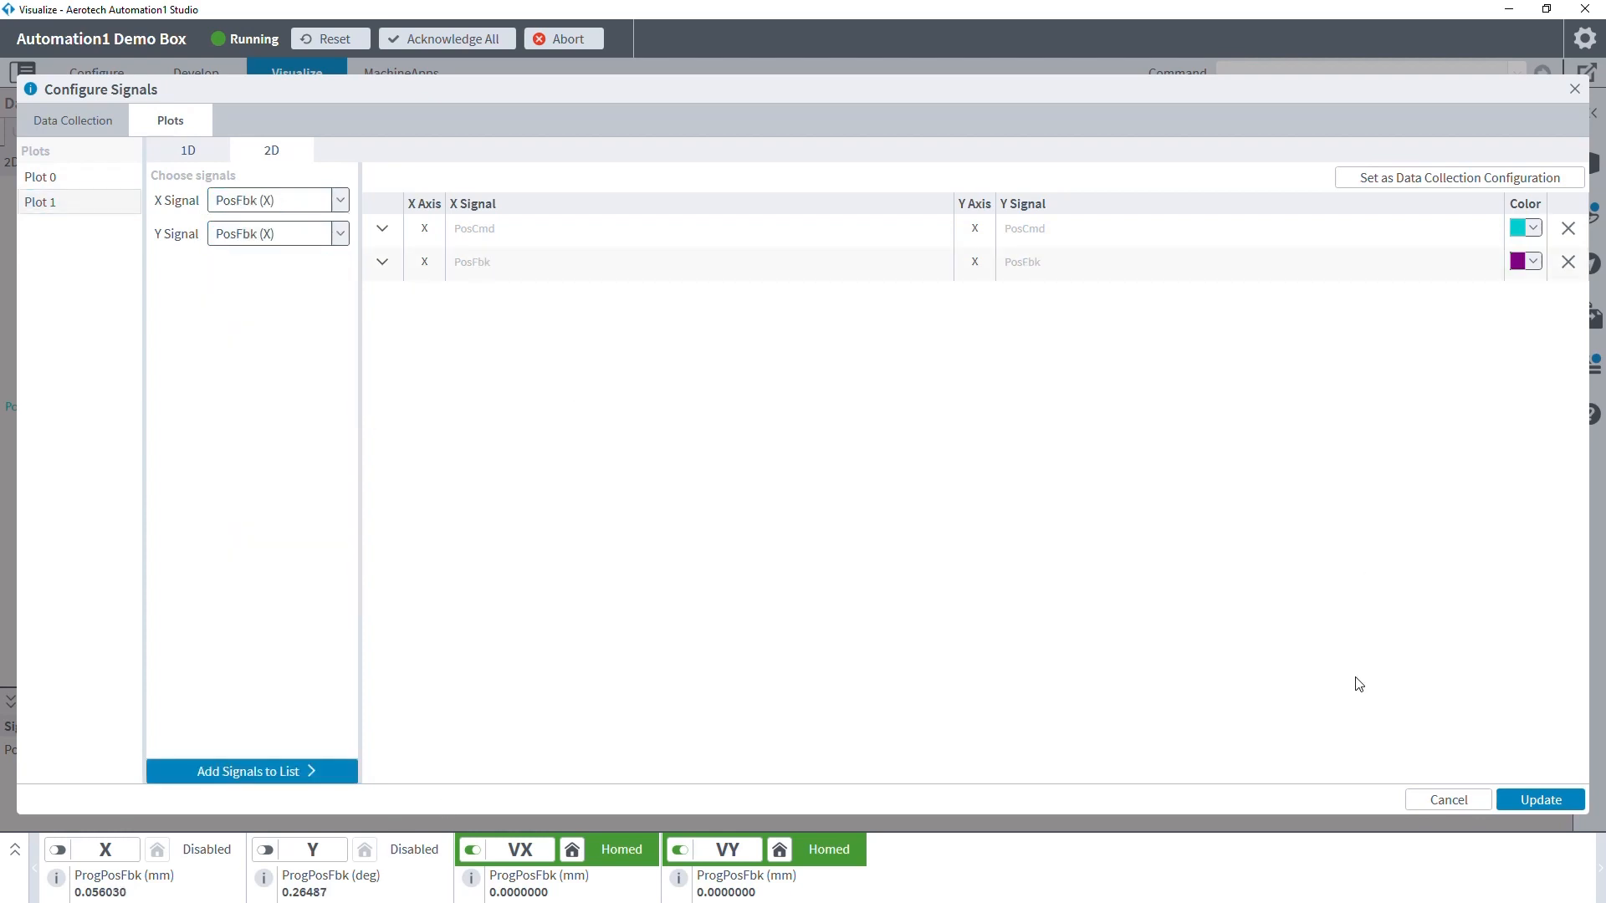
left_click(1526, 799)
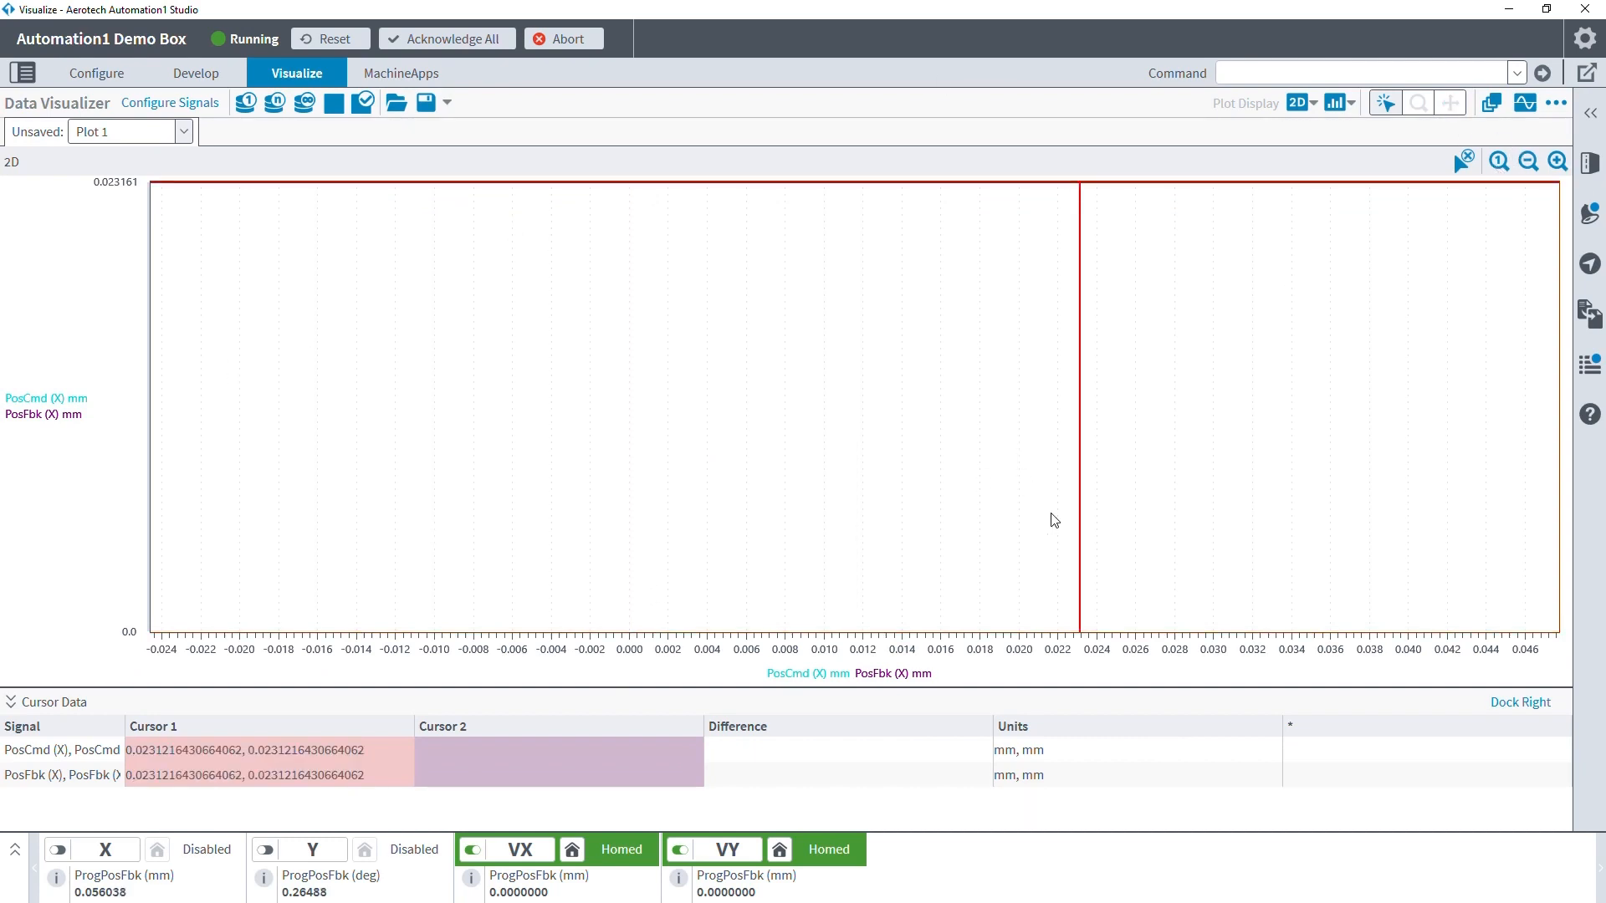
Step: Zoom in on the PosFbk (X) trace at the cursor in the 2D plot, and switch the plot display to 1D/2D
left_click(1079, 186)
left_click(1418, 103)
left_click_drag(1035, 231, 1109, 165)
left_click_drag(423, 273, 556, 323)
left_click_drag(398, 380, 484, 477)
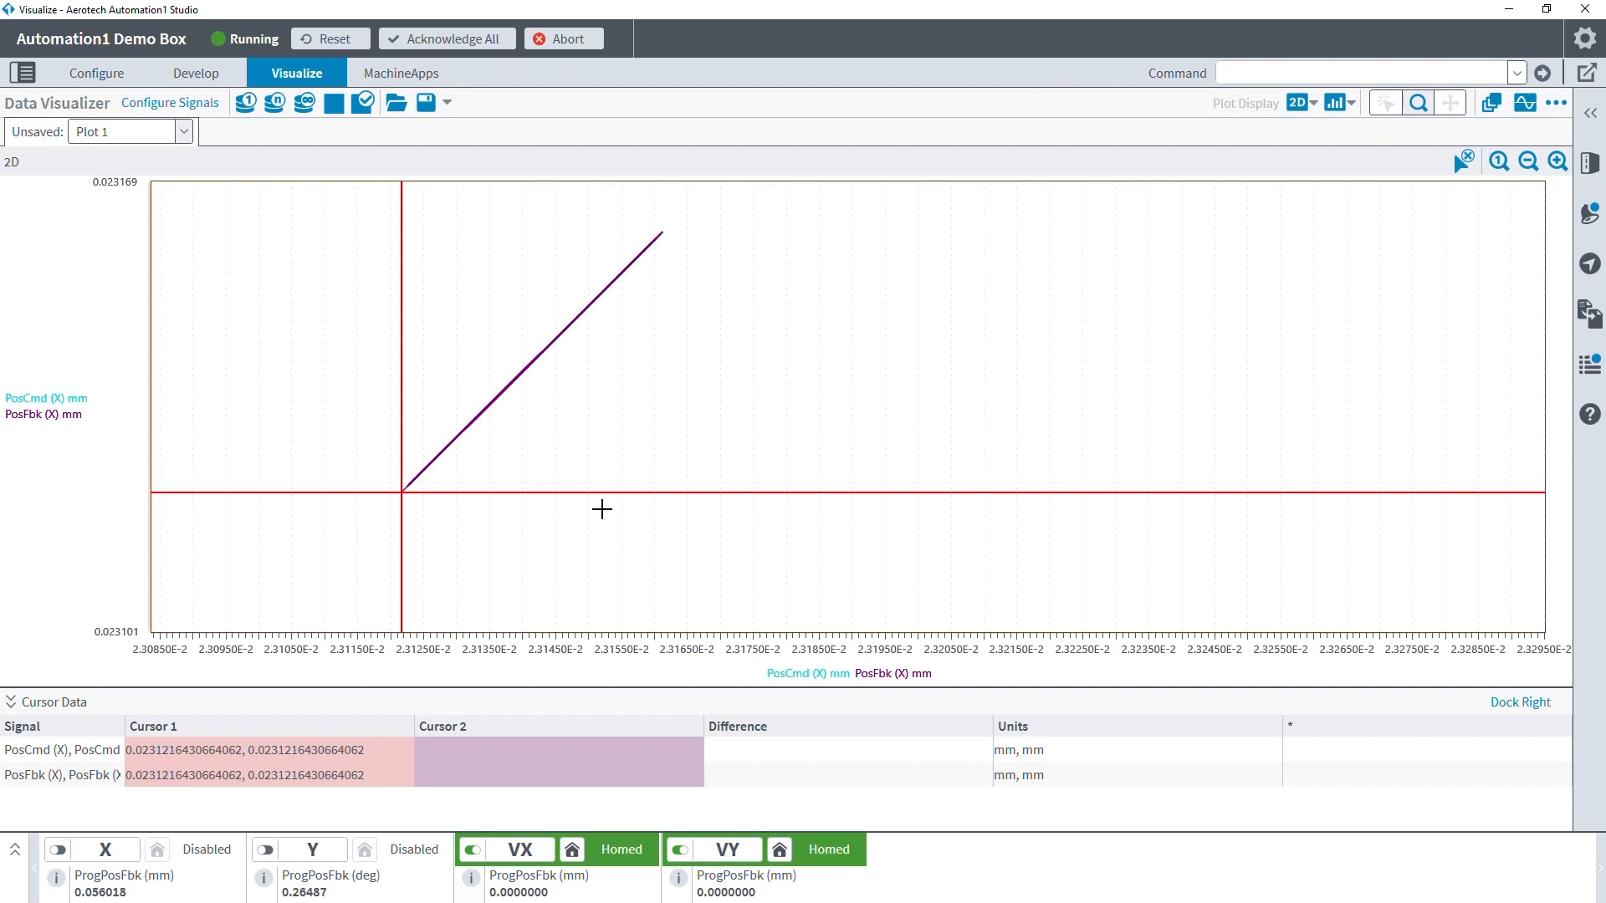
left_click(1303, 104)
left_click(1319, 167)
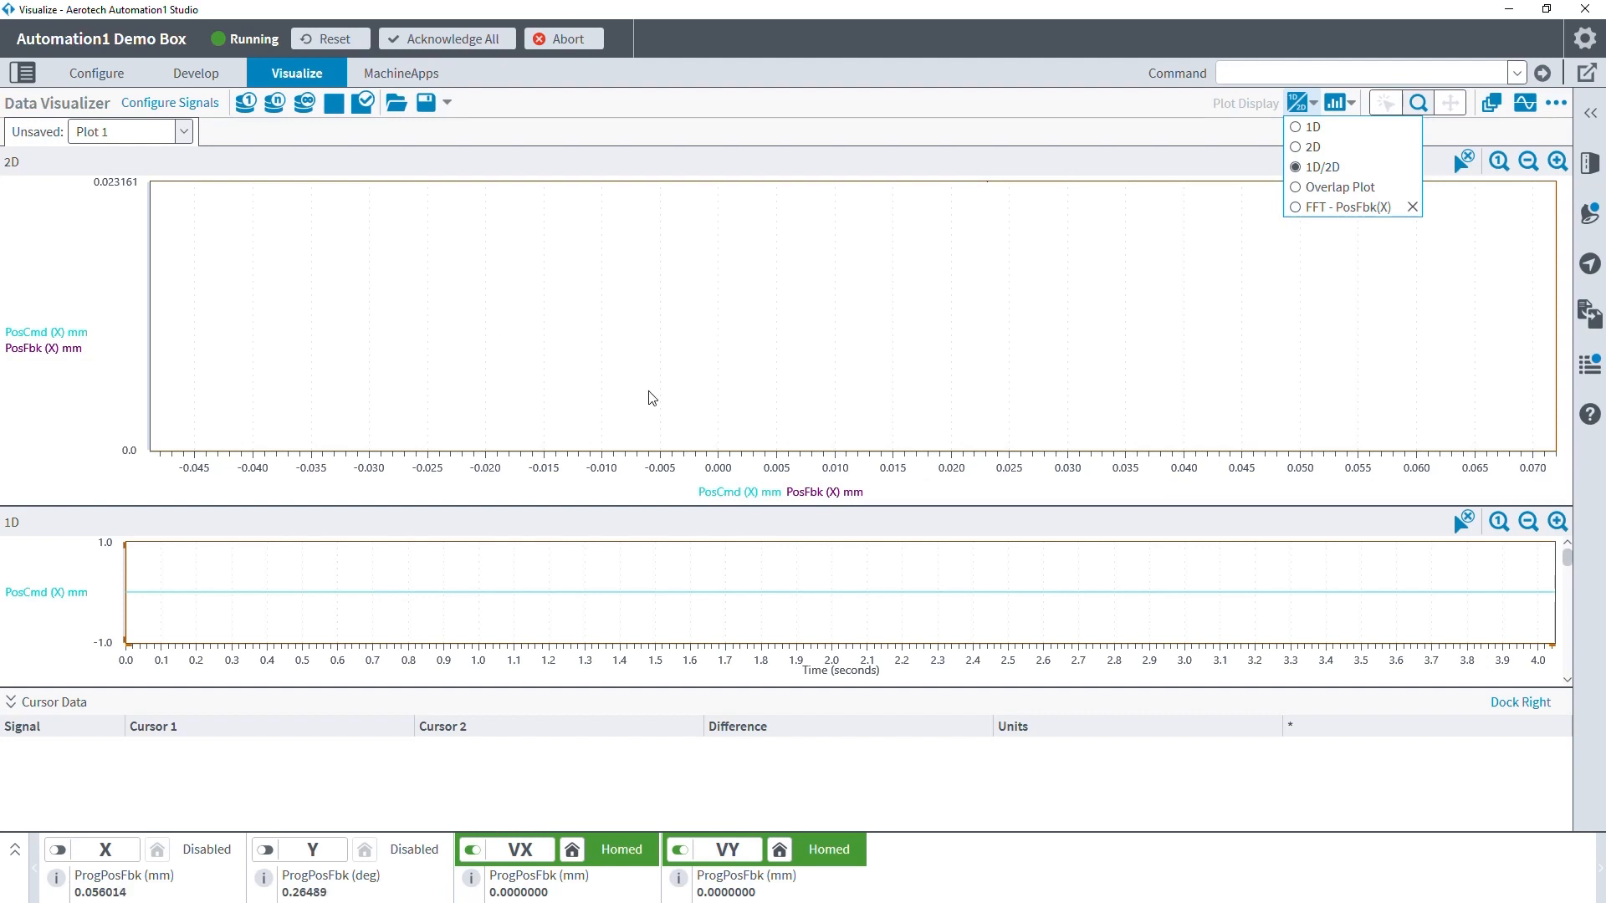
Step: Review the axis enabling and homing lines and the AppDataCollectionSnapshot and AppDataCollectionStop commands in the Develop workspace's script
left_click(199, 80)
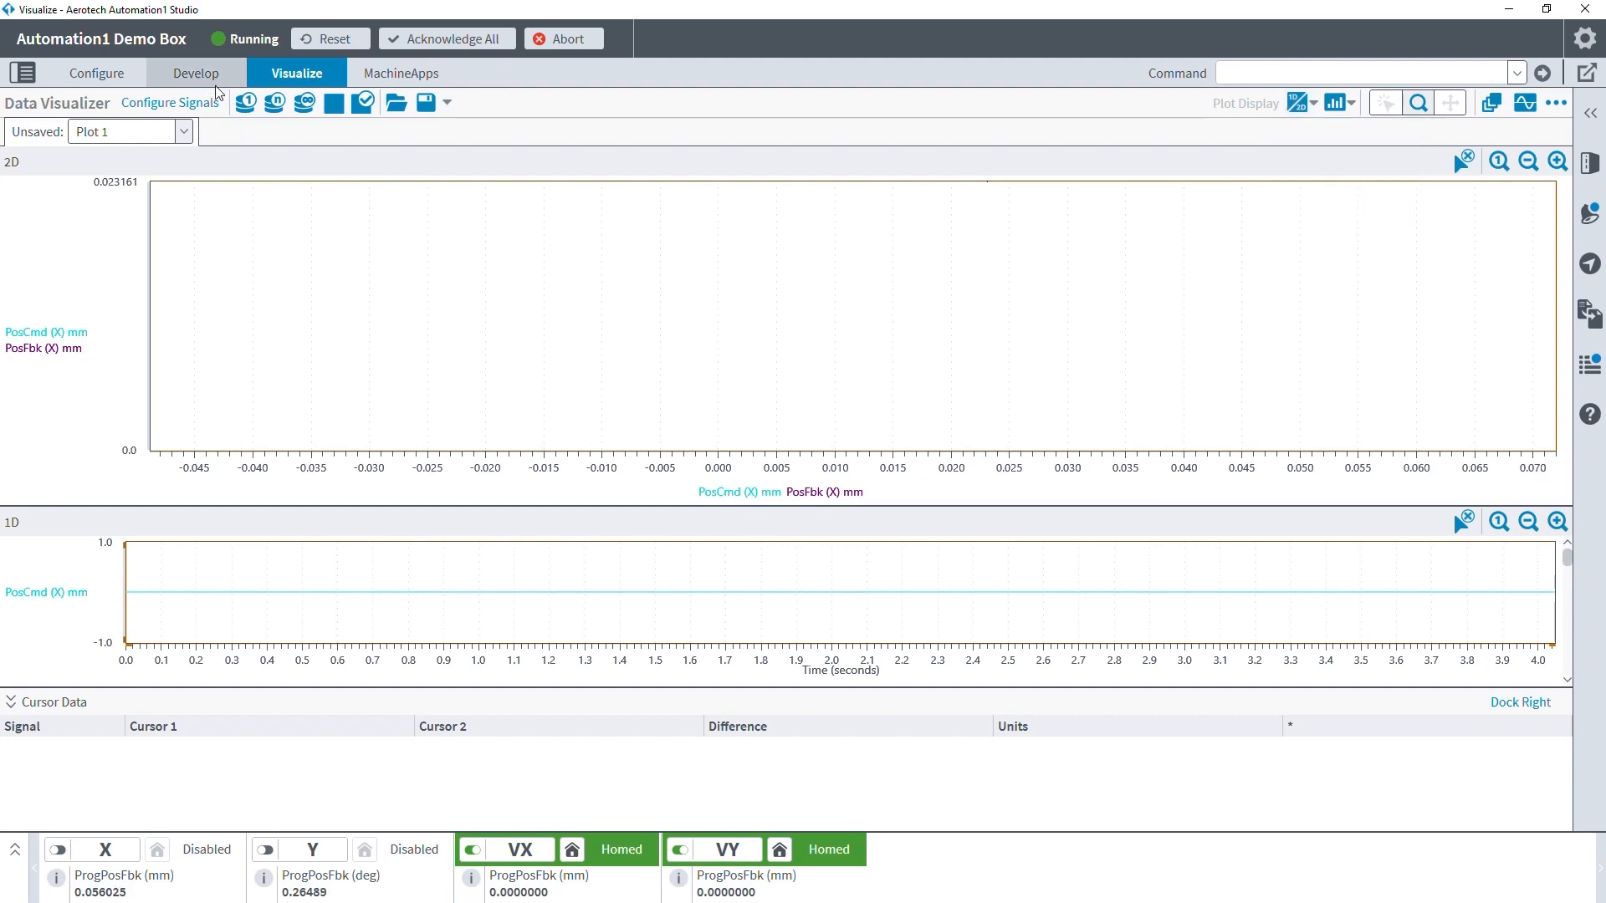
left_click(213, 75)
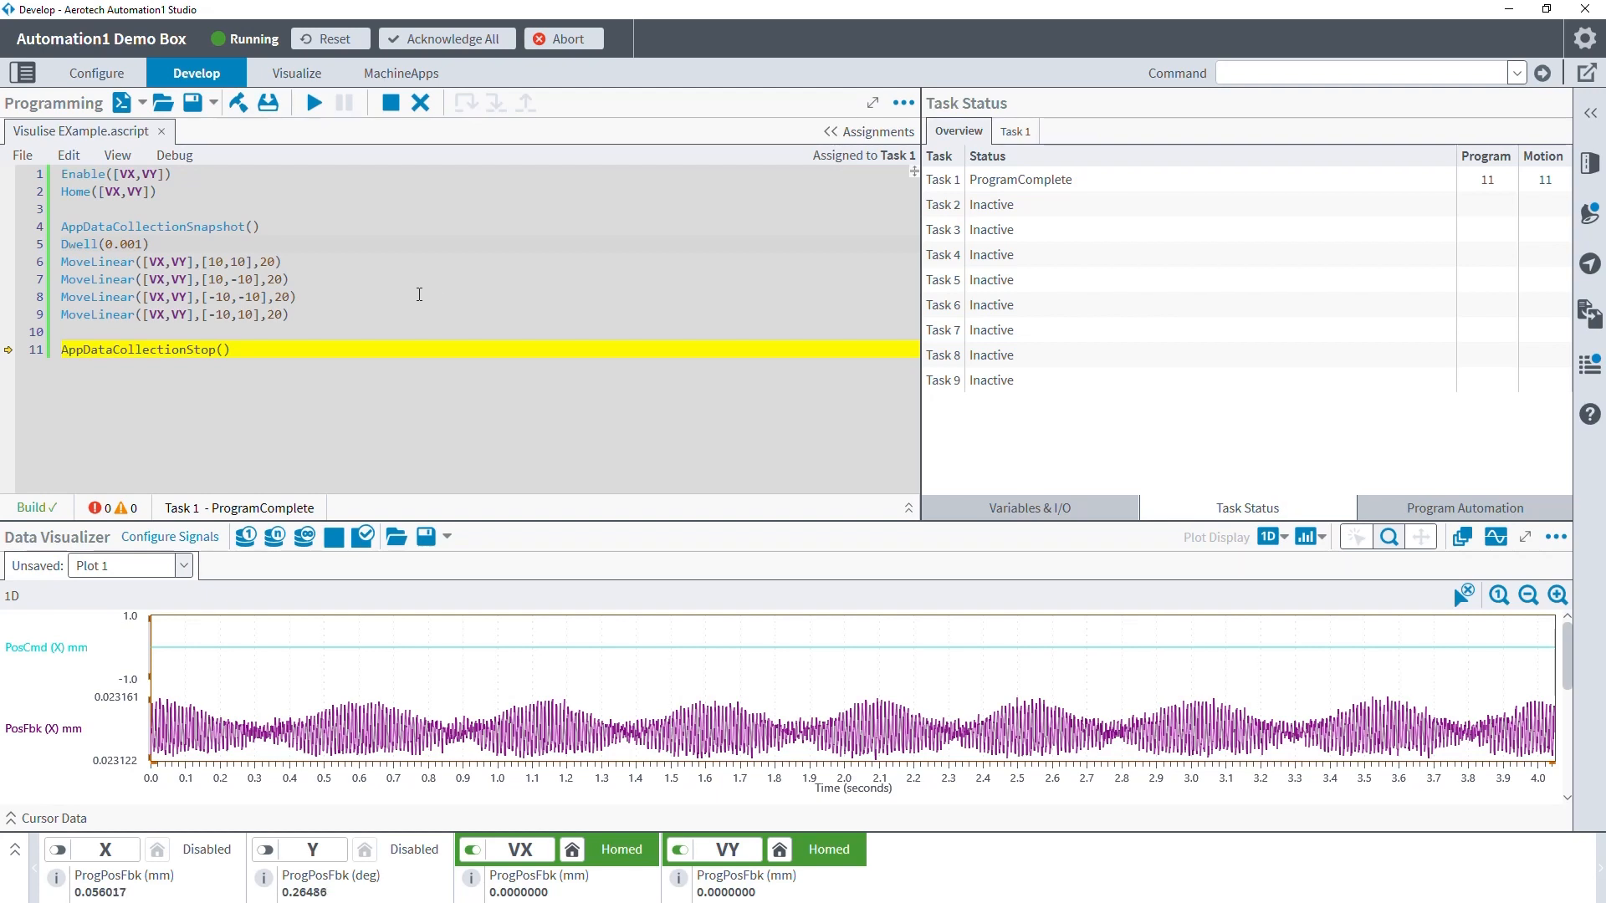
left_click(117, 156)
left_click_drag(62, 174, 135, 194)
left_click(215, 262)
left_click_drag(62, 225, 262, 228)
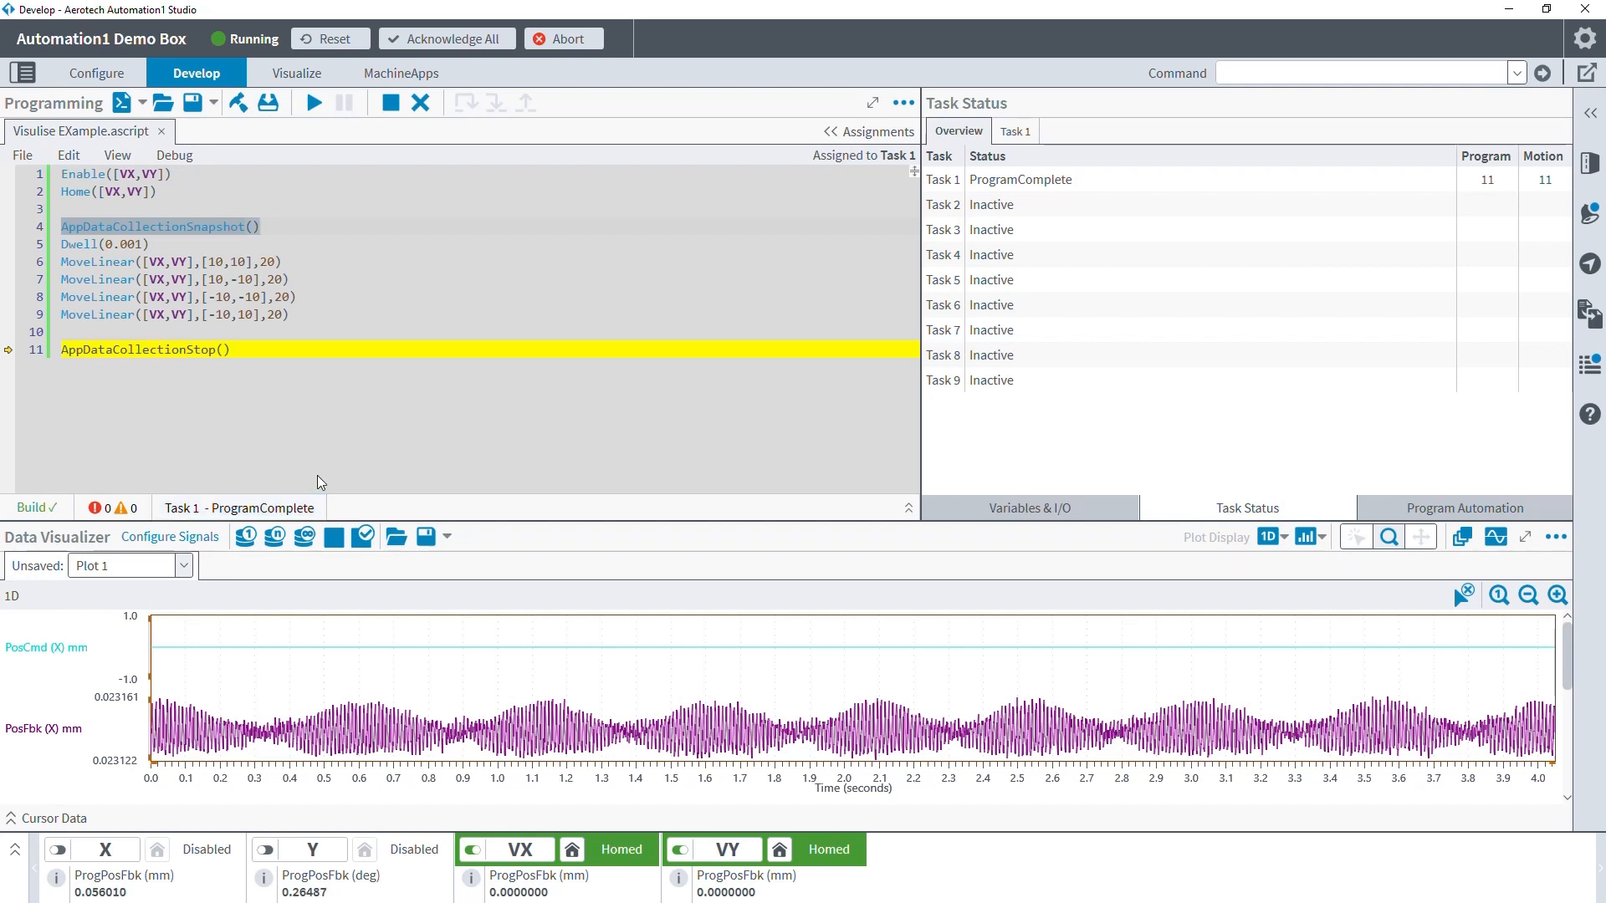
left_click(224, 349)
left_click_drag(238, 347, 61, 349)
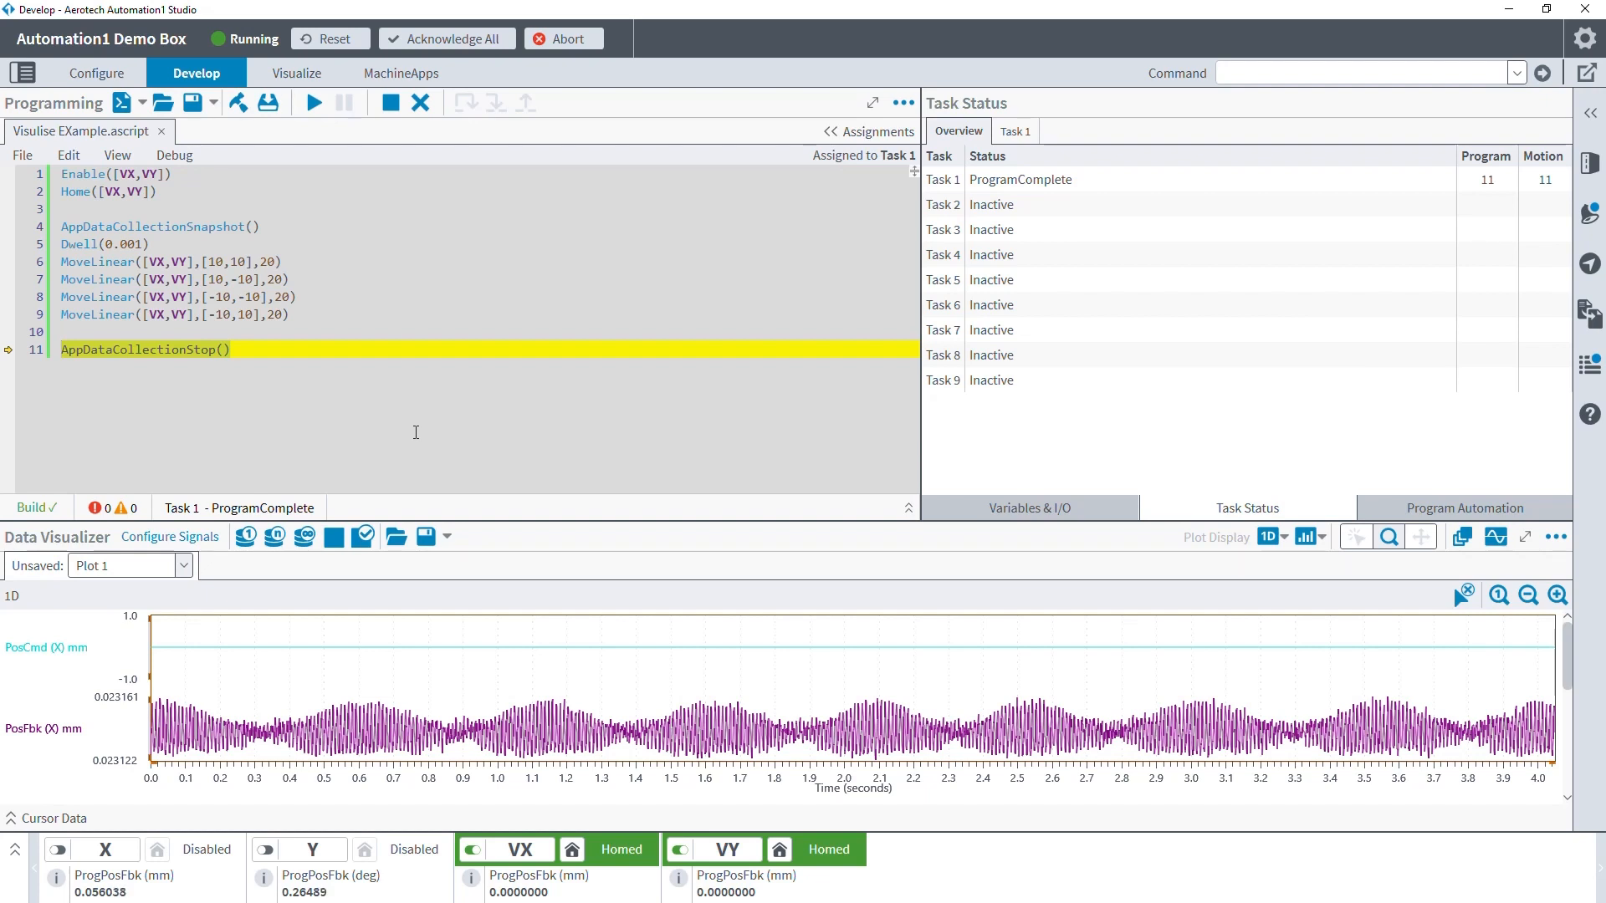
Step: Run the script on Task 1 and examine the collected VX and VY signals in the Visualize workspace's 2D and 1D plots
left_click(314, 102)
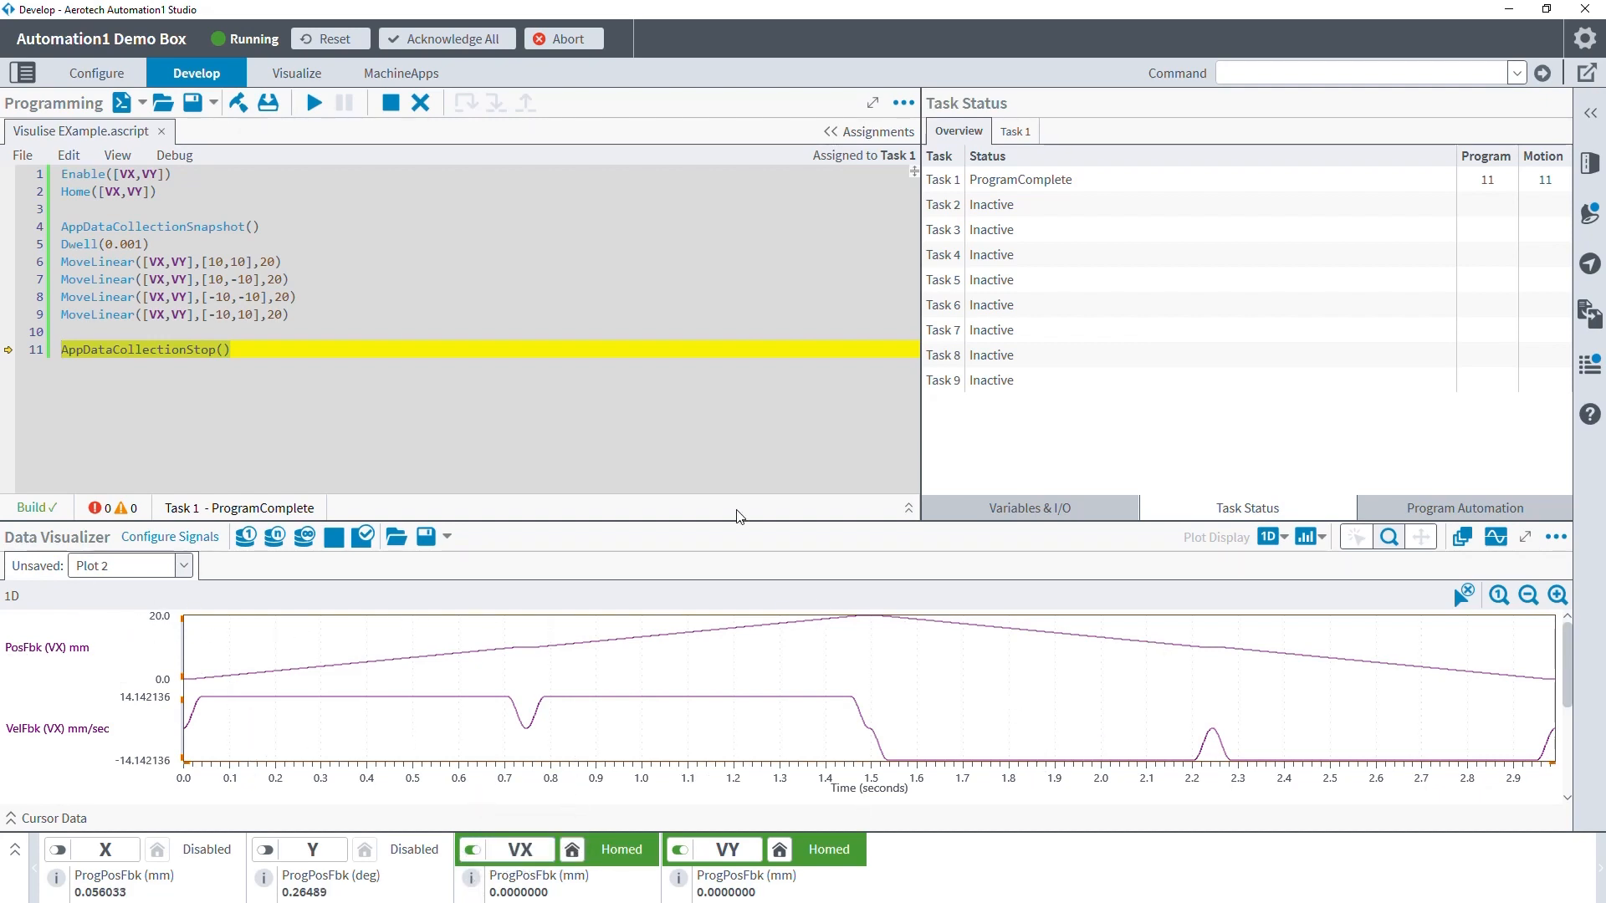
left_click(297, 80)
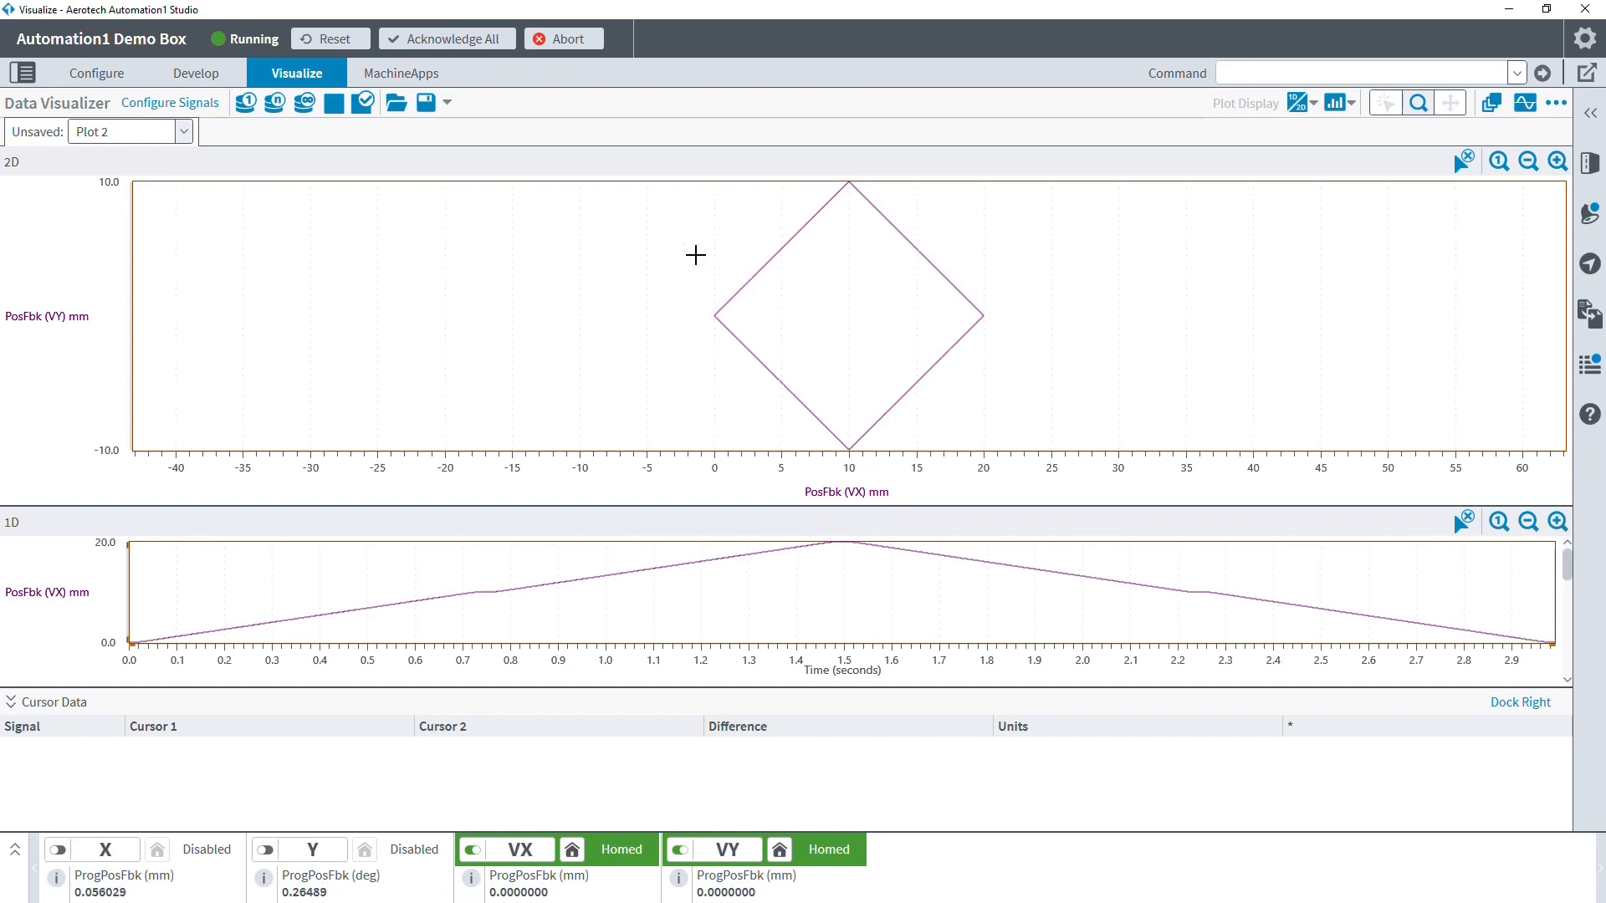
scroll(174, 570, "down", 1)
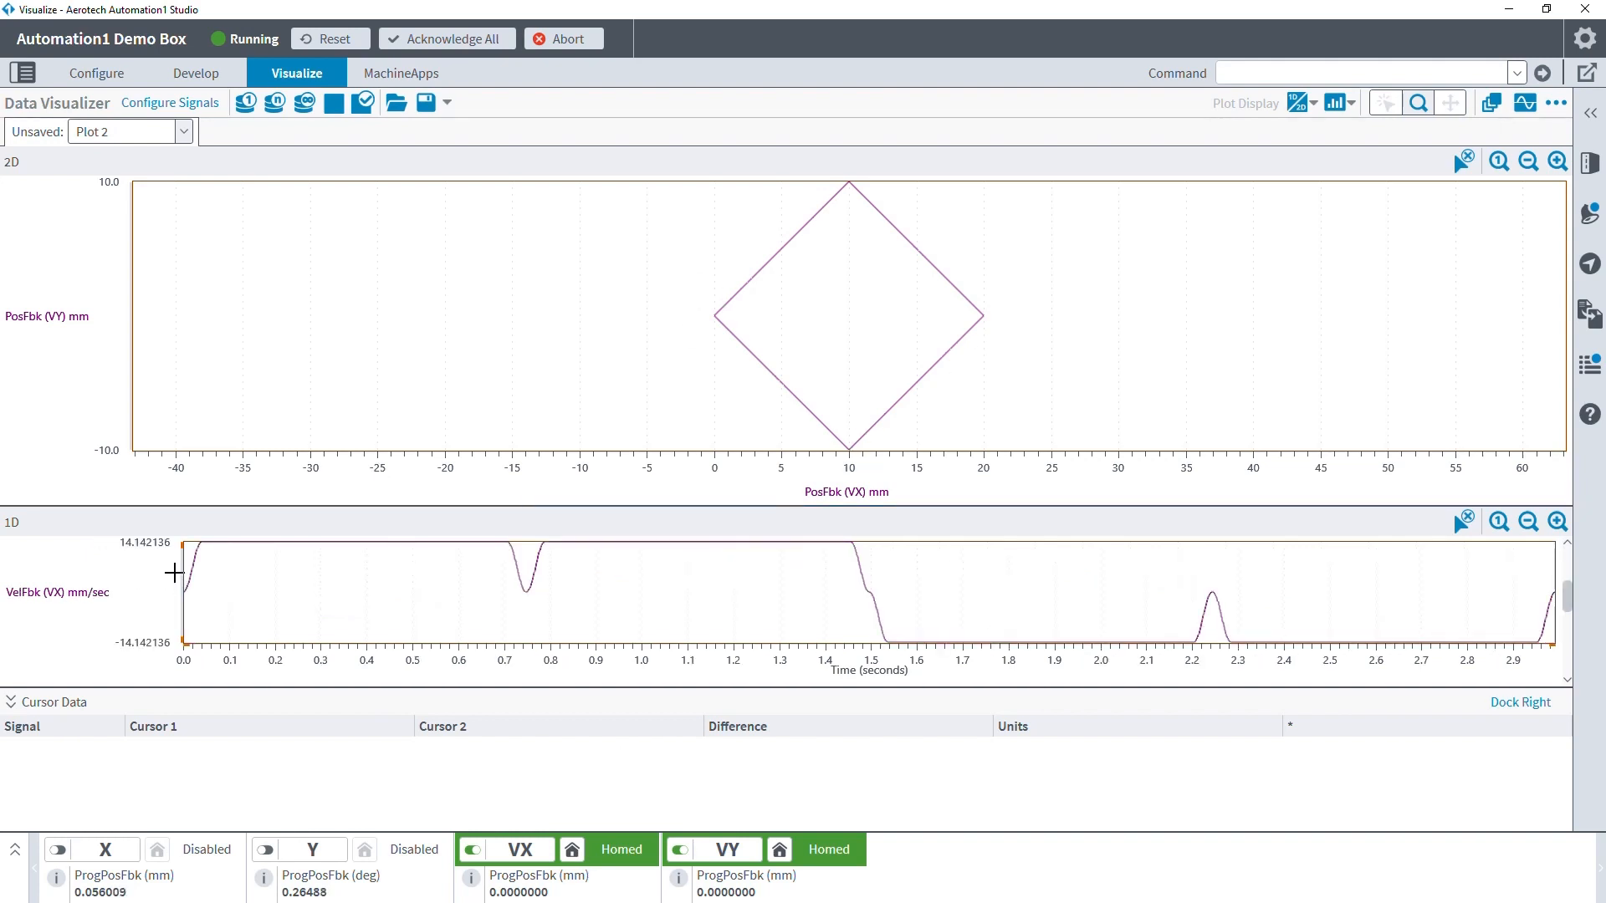
scroll(364, 585, "up", 1)
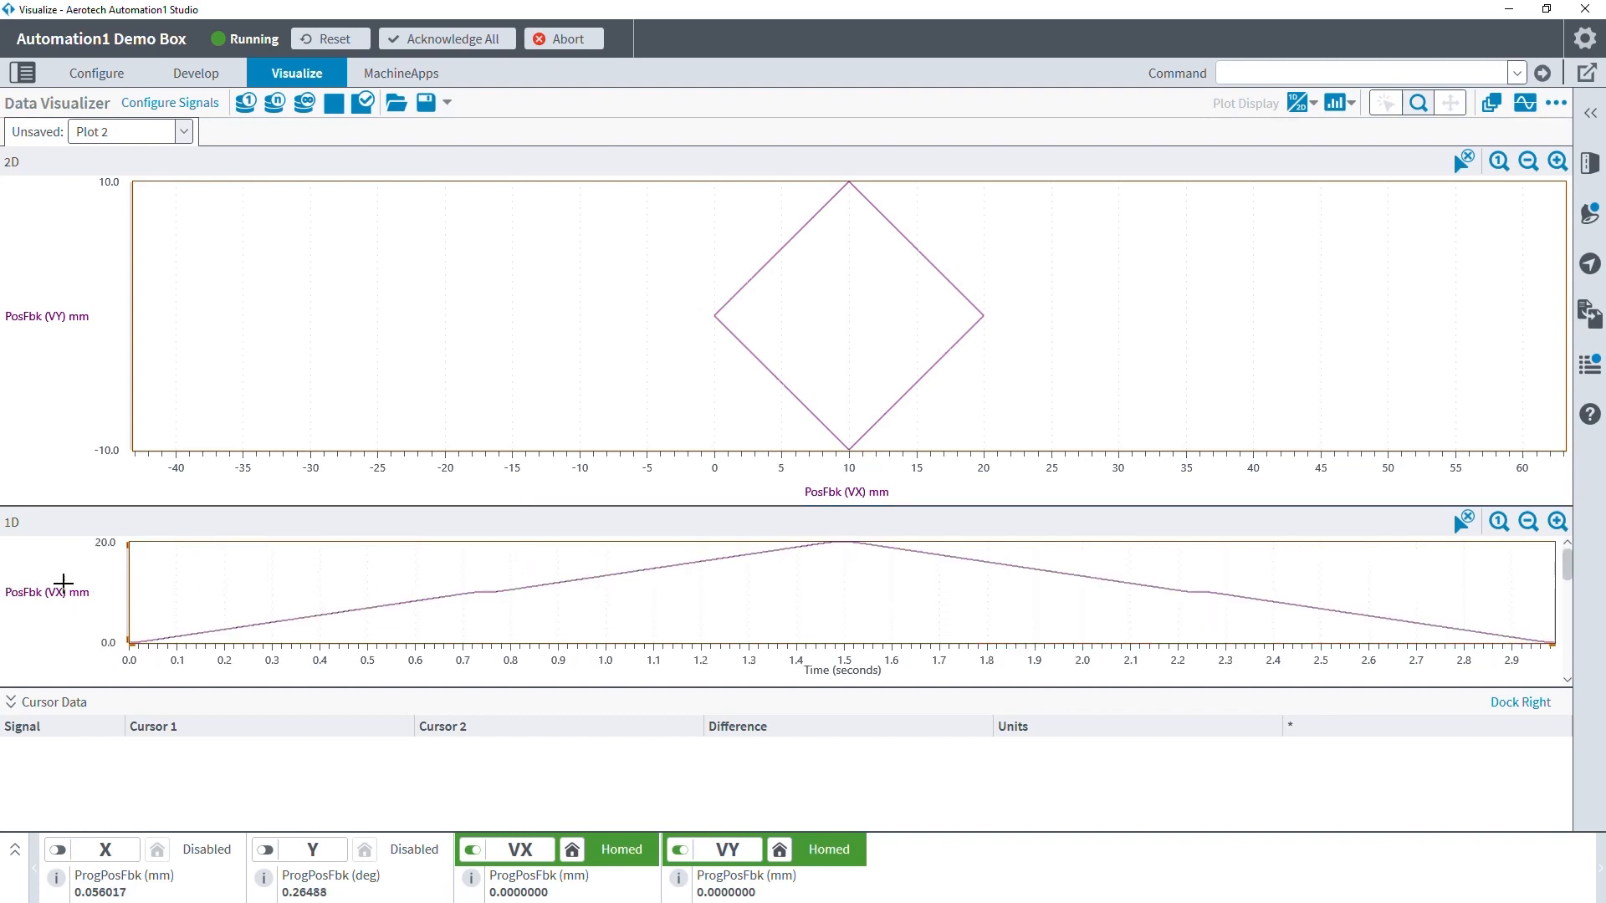
scroll(369, 600, "down", 1)
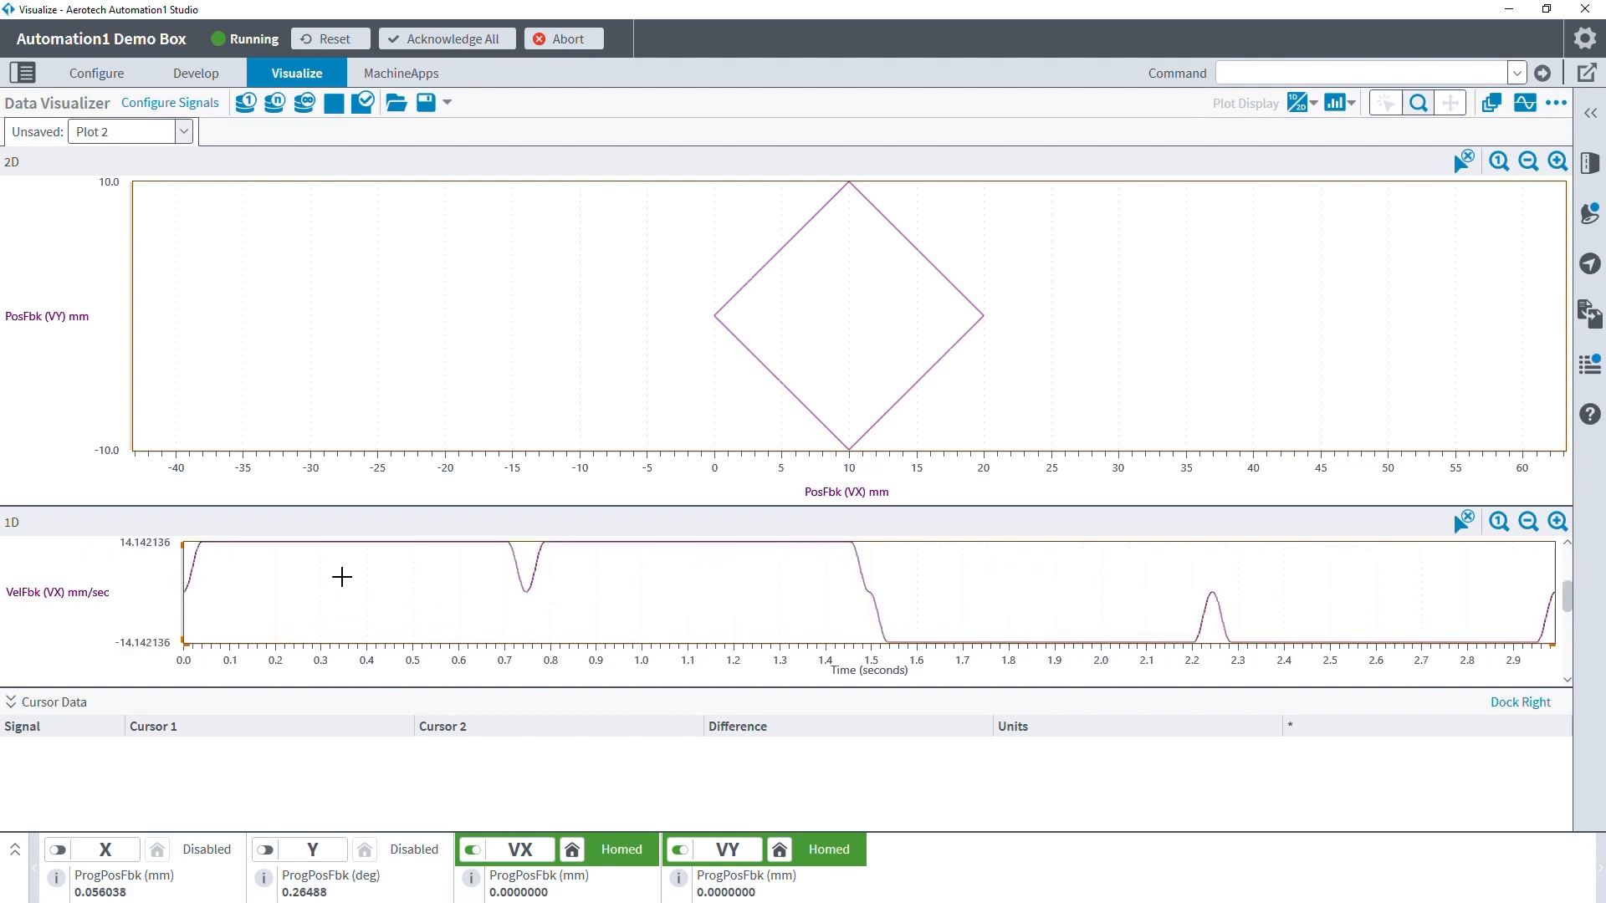
scroll(740, 577, "up", 1)
scroll(466, 601, "down", 3)
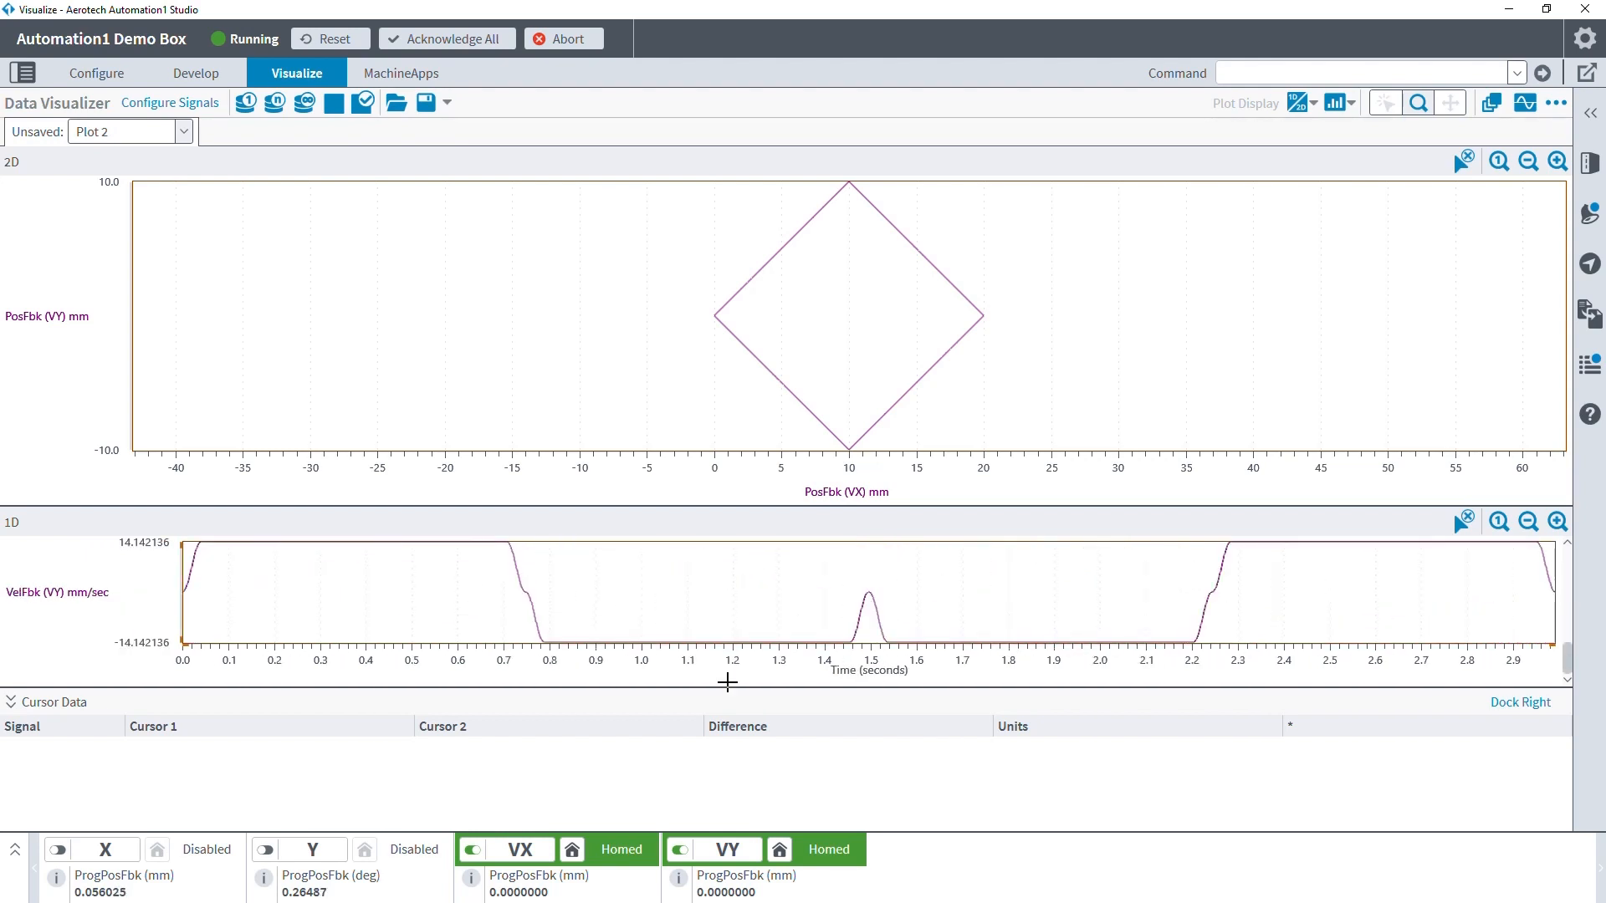
Step: Switch Plot 2's display to 1D and on to 2D to view the VX/VY path on its own
left_click(1305, 103)
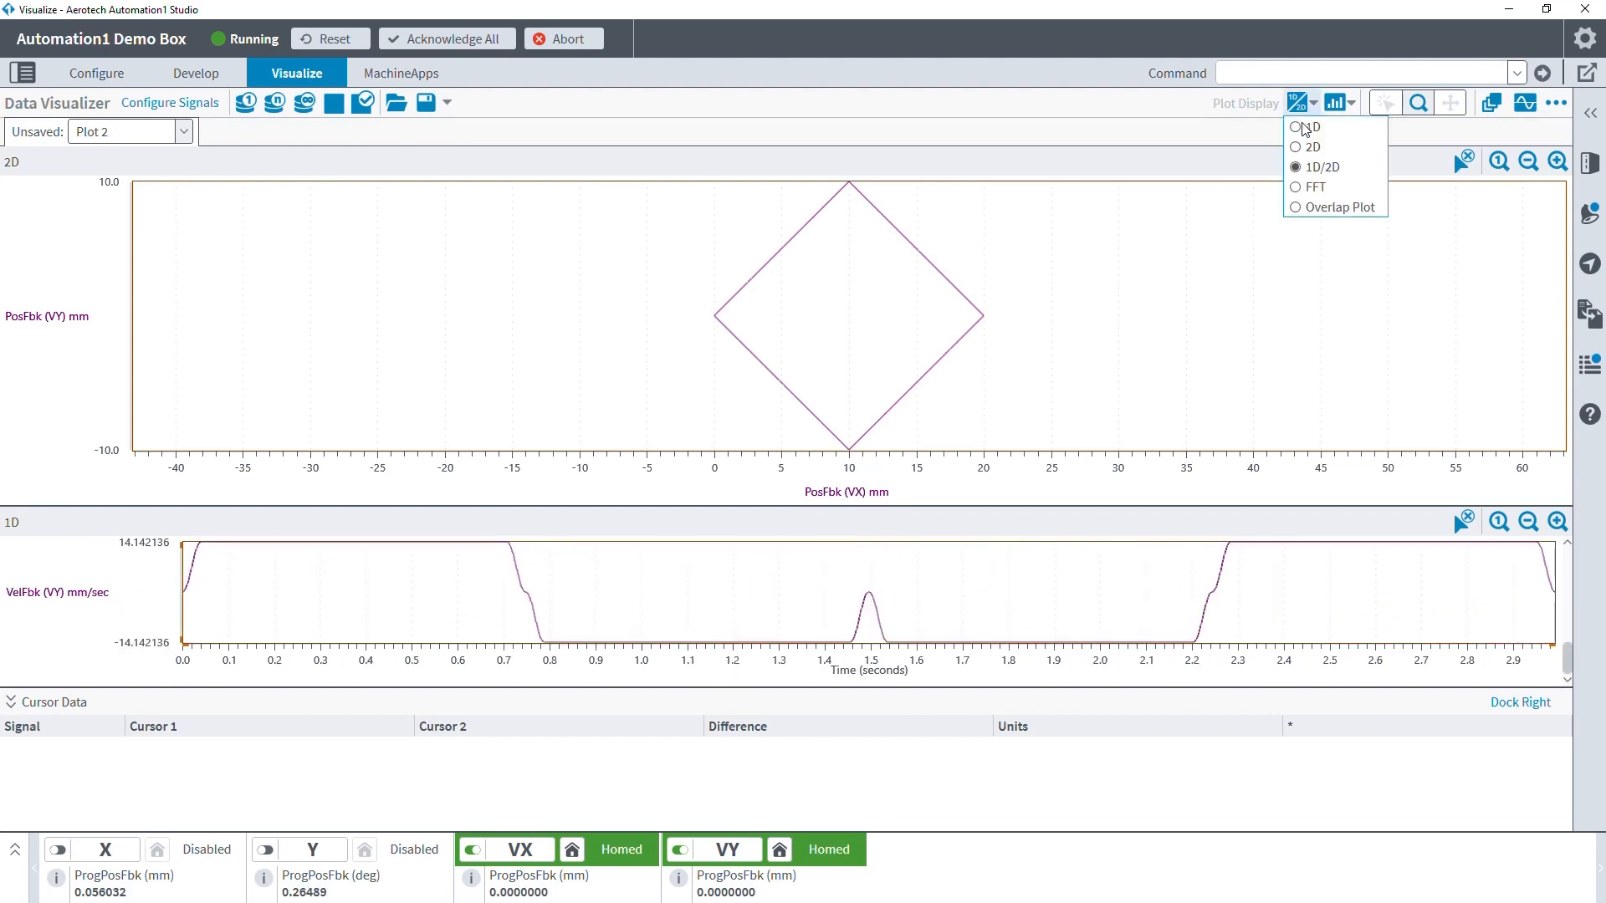
left_click(1305, 127)
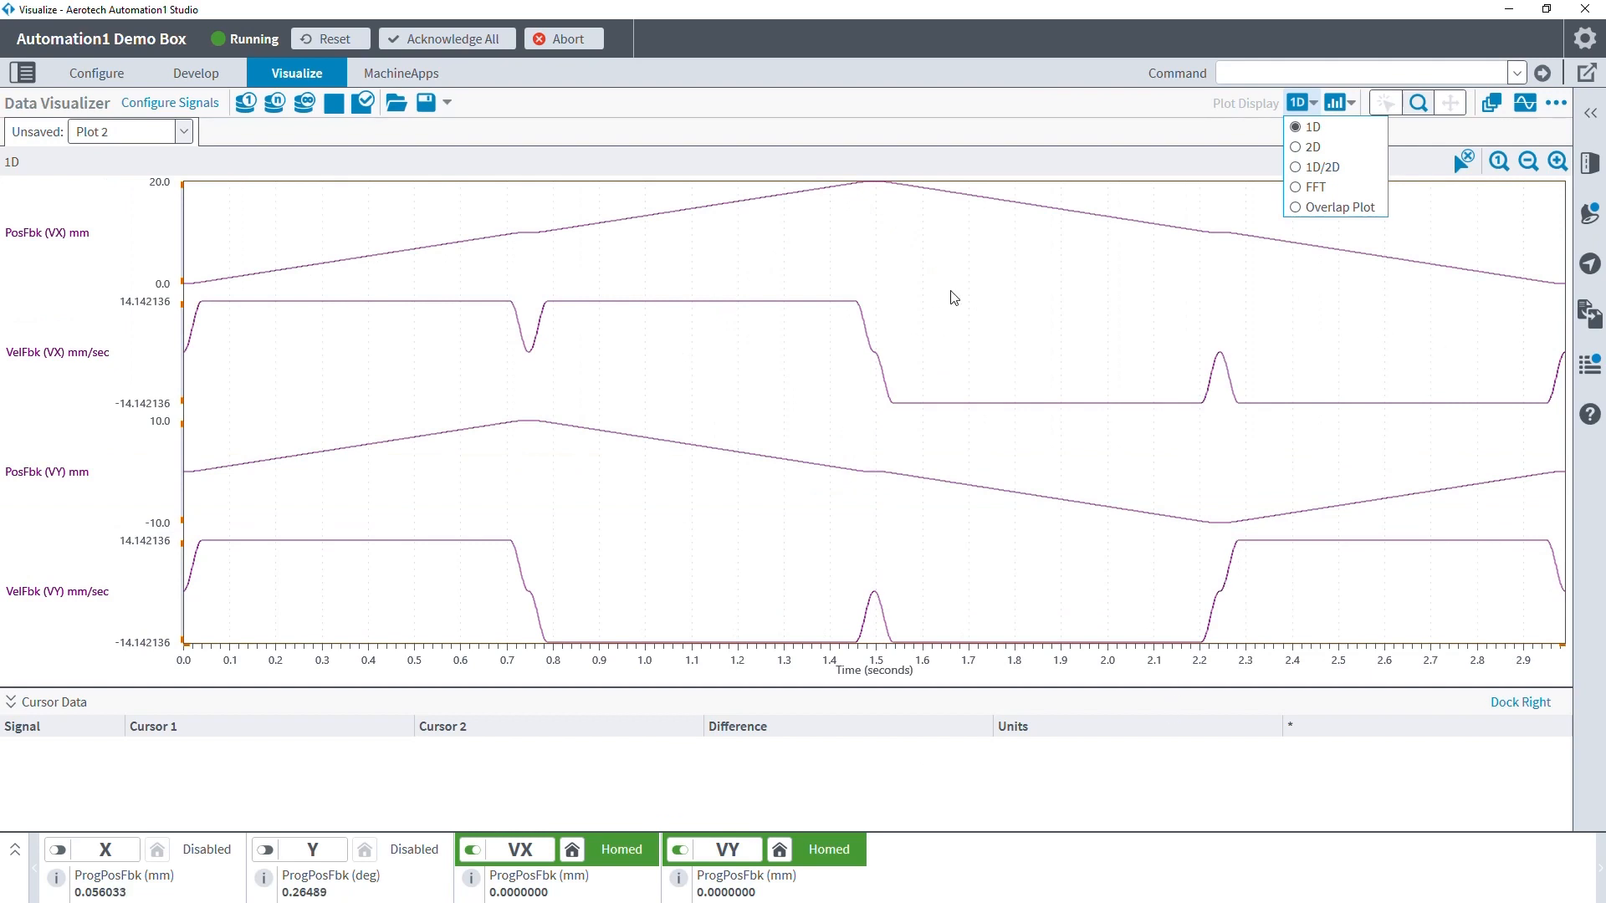
left_click(1310, 147)
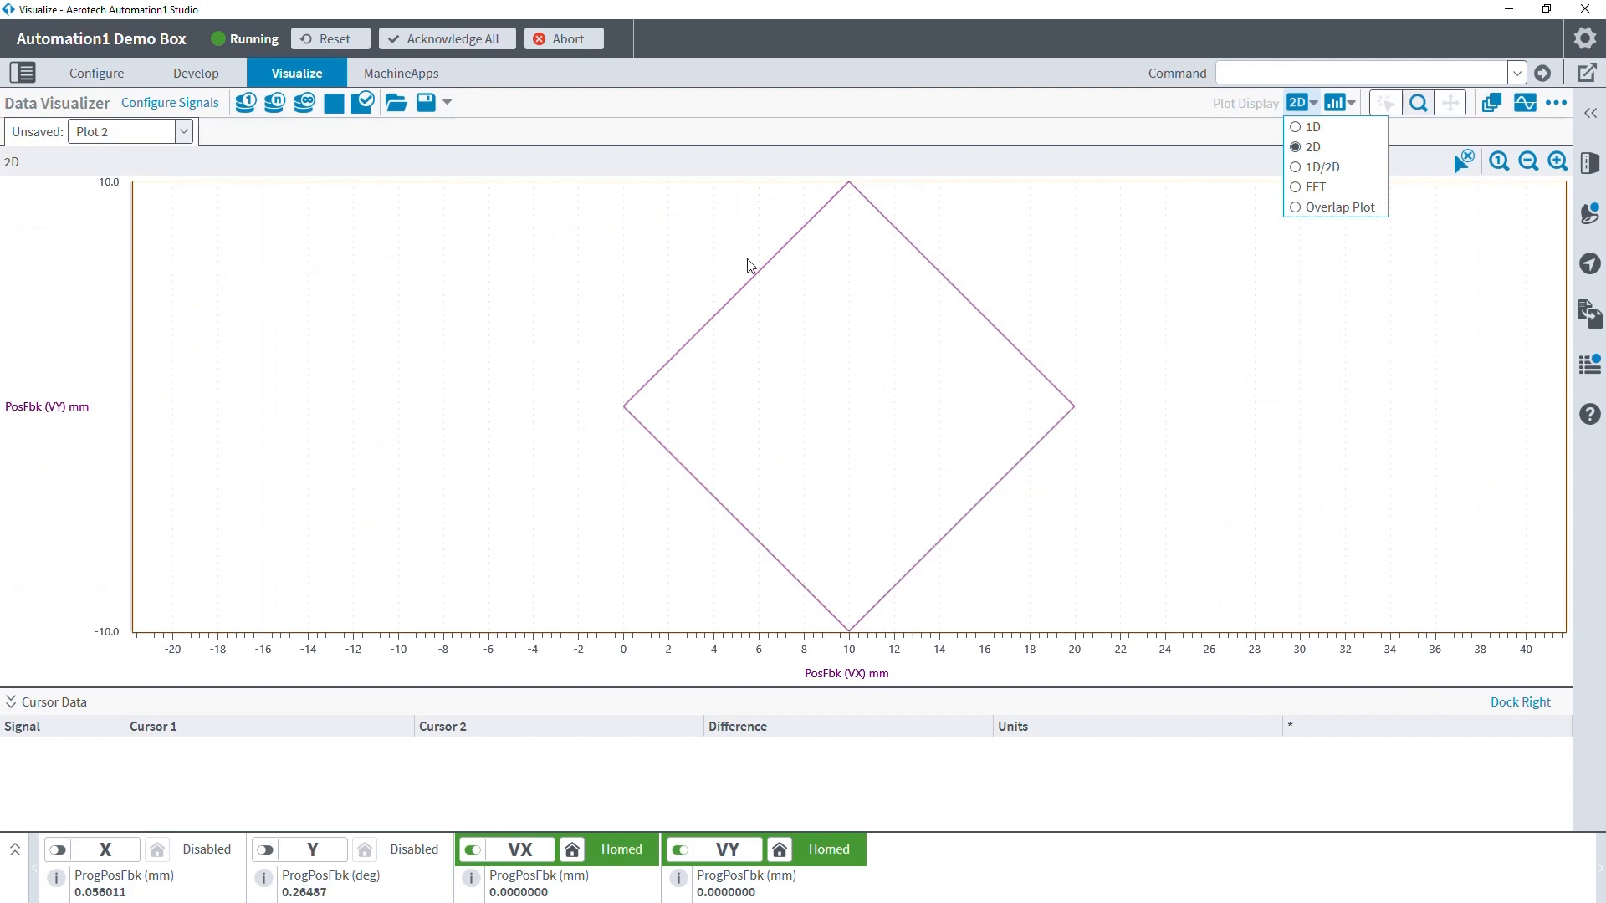
Step: Set Plot 2's display to 1D/2D to show the VX/VY path together with the time-based signals
key("Down")
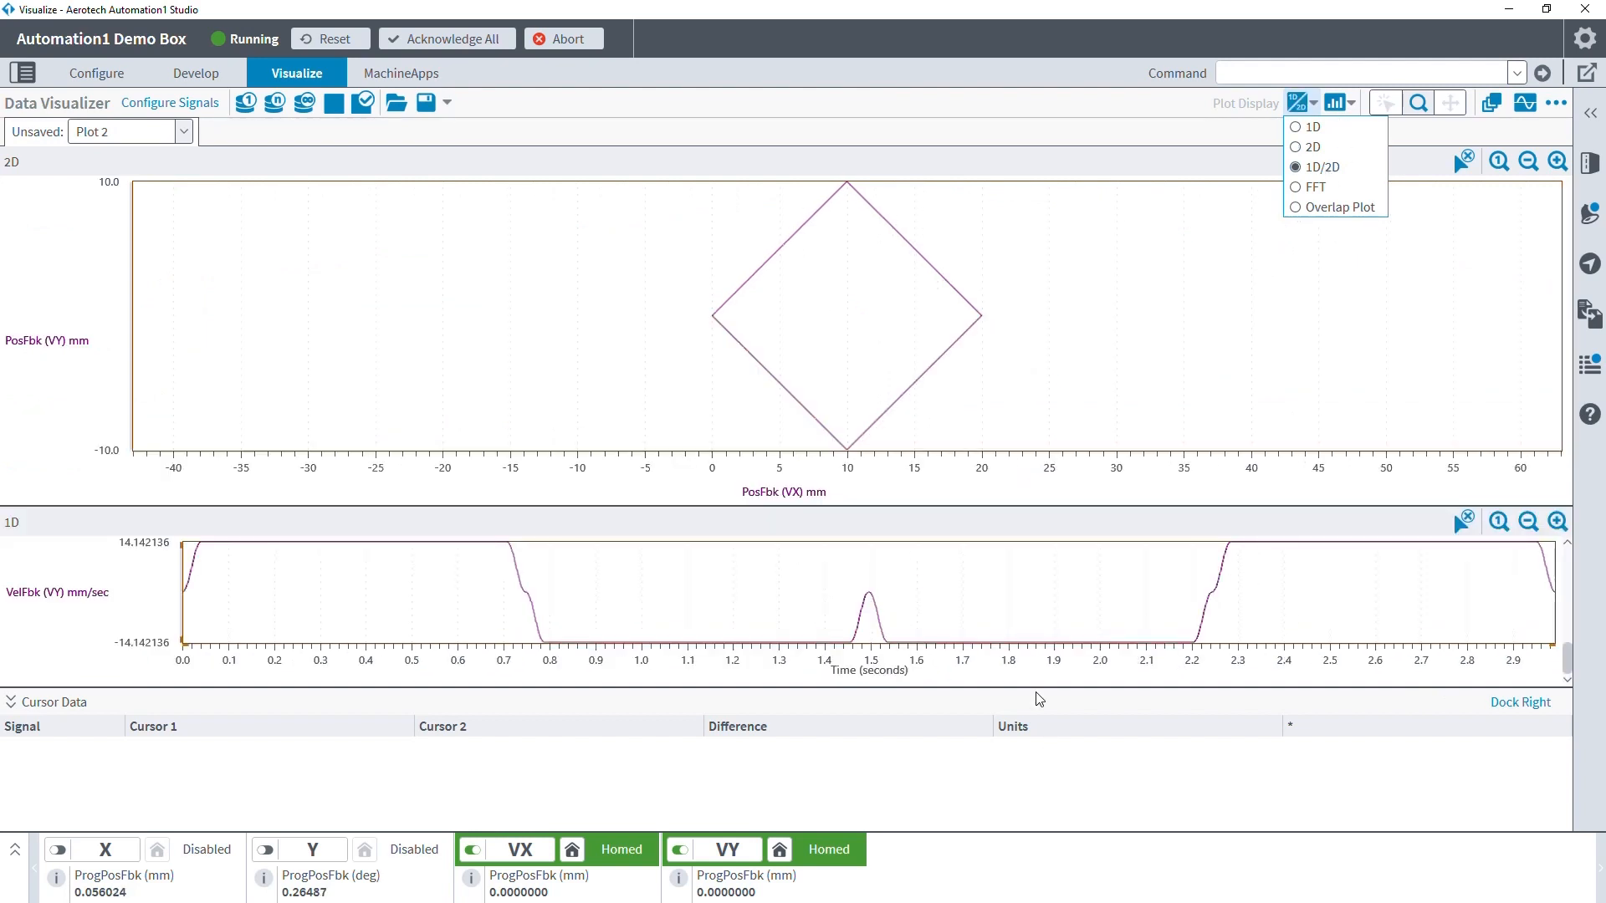
key("Return")
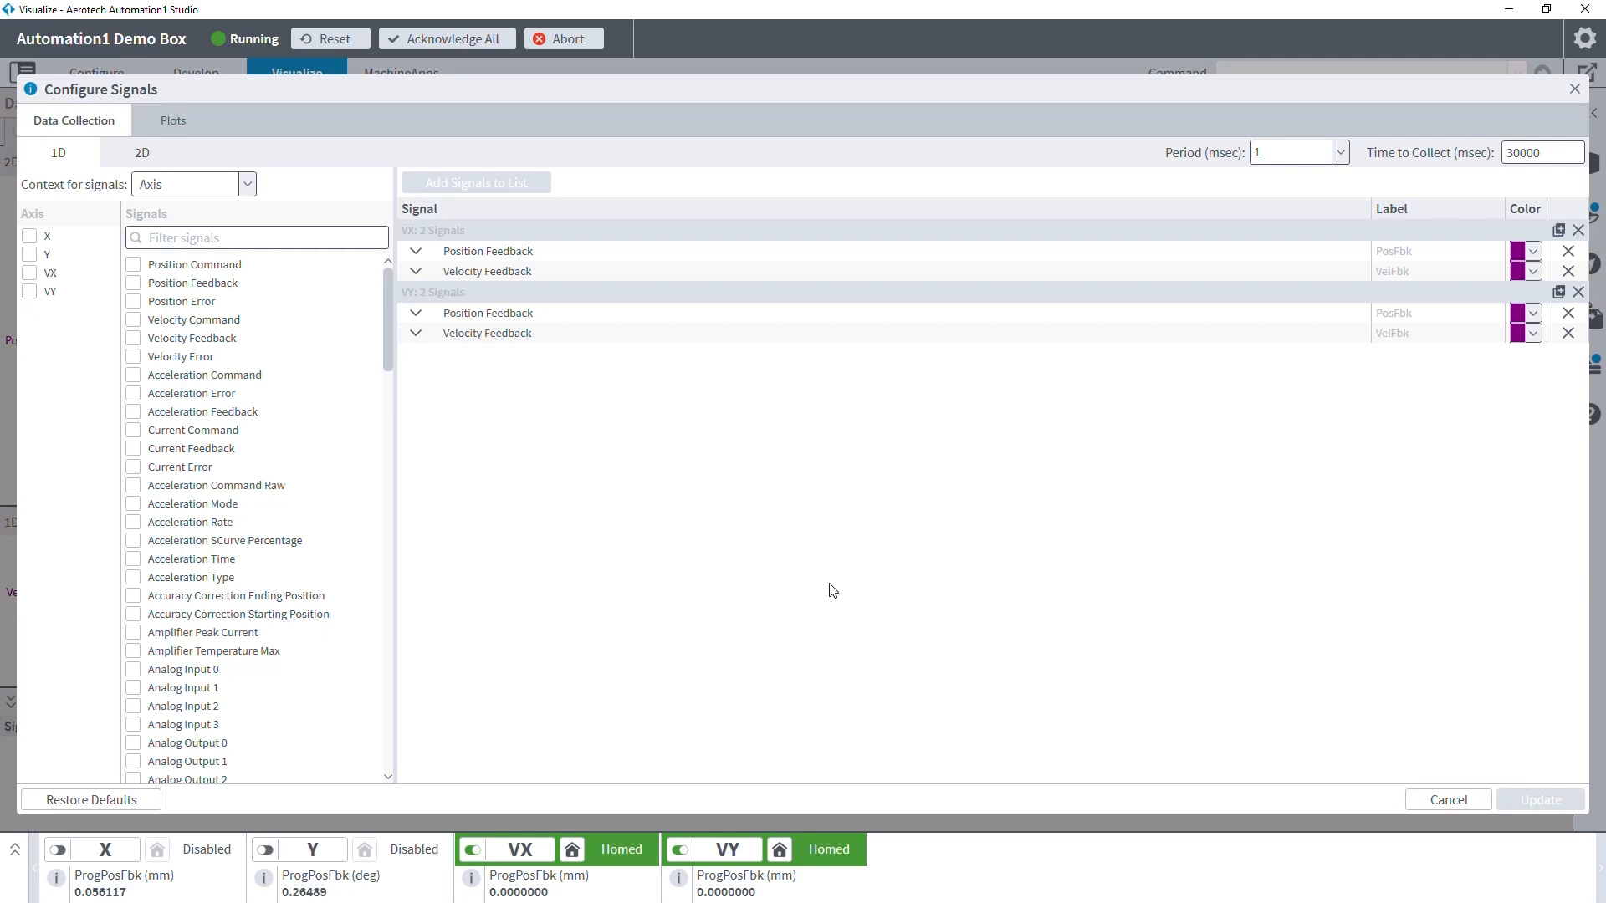
Step: Examine the full list of axis signals available for 1D data collection in Configure Signals, and leave without changes
scroll(297, 410, "down", 4)
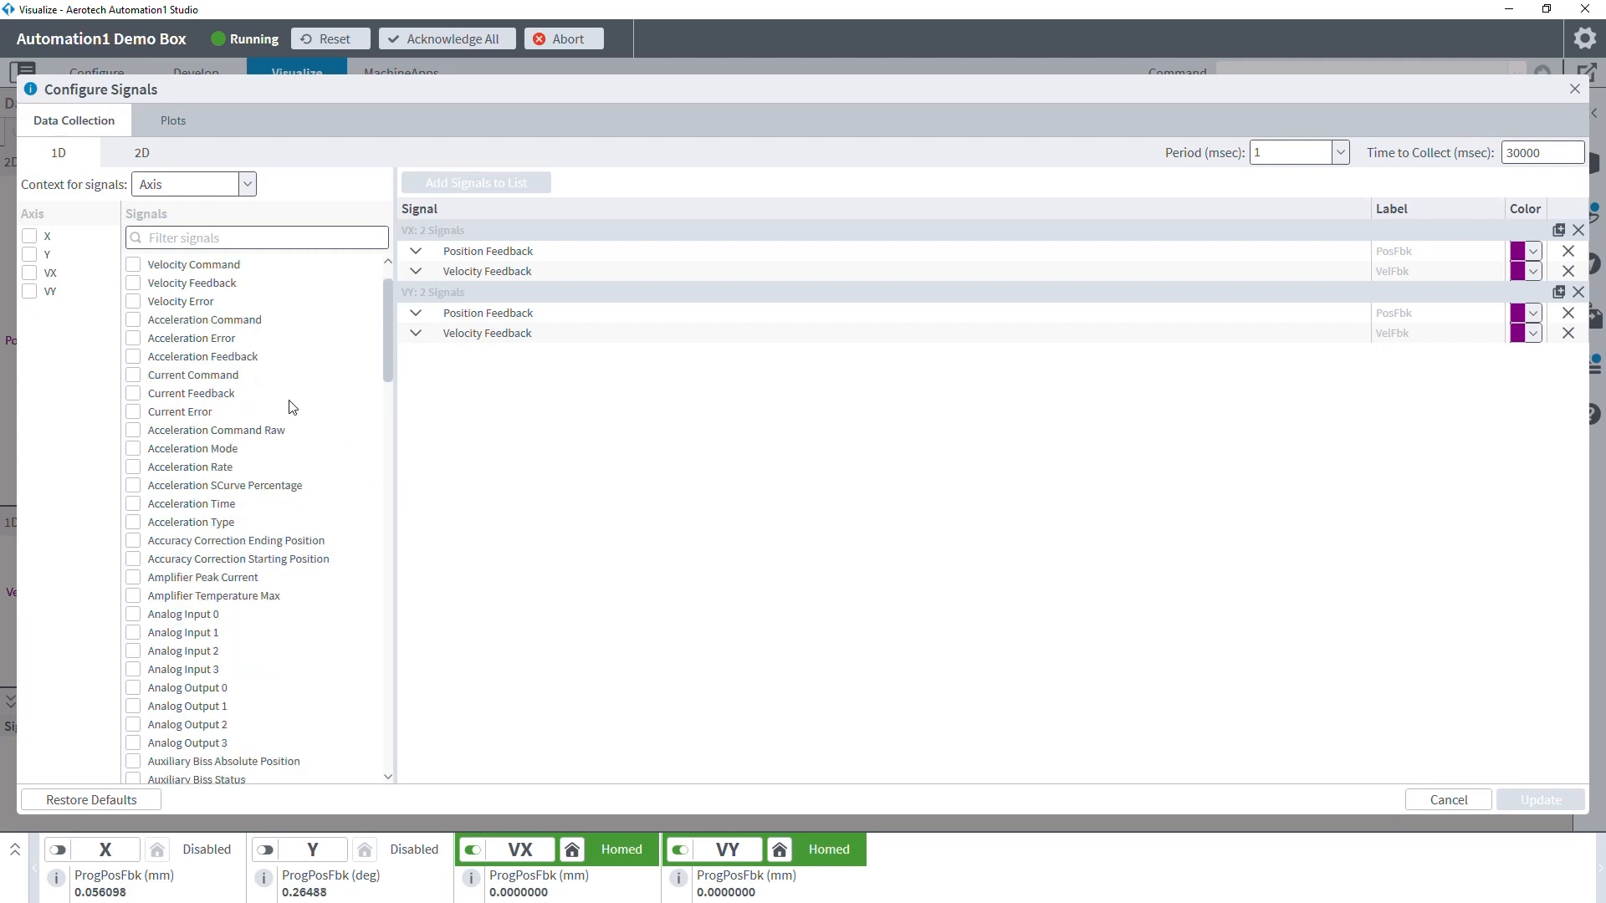
scroll(301, 416, "down", 7)
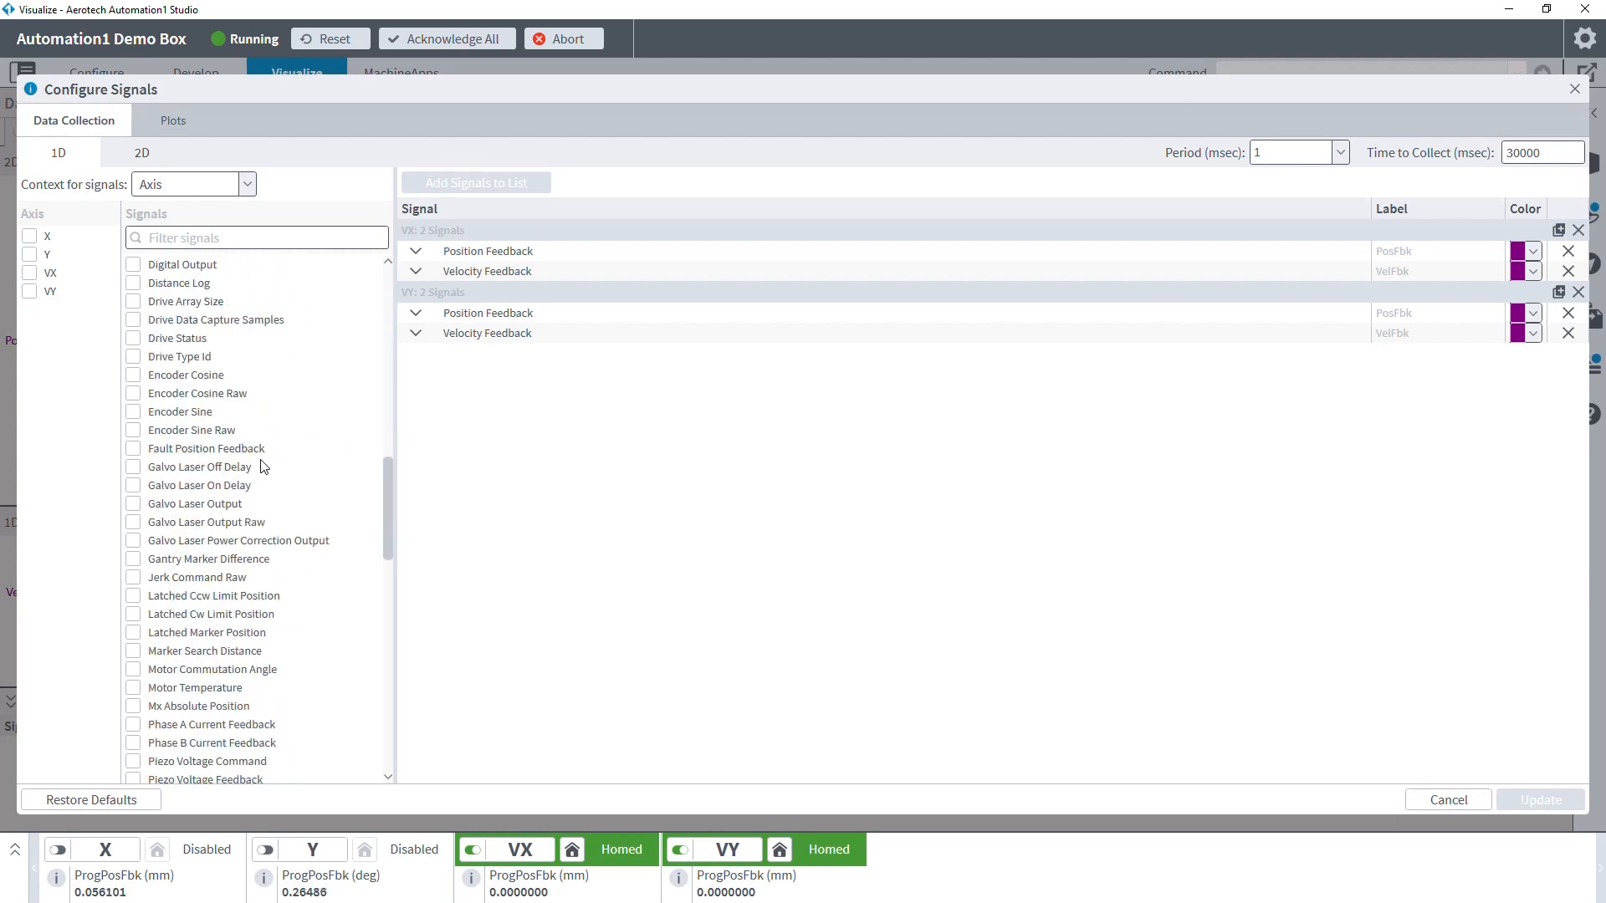
scroll(263, 465, "down", 10)
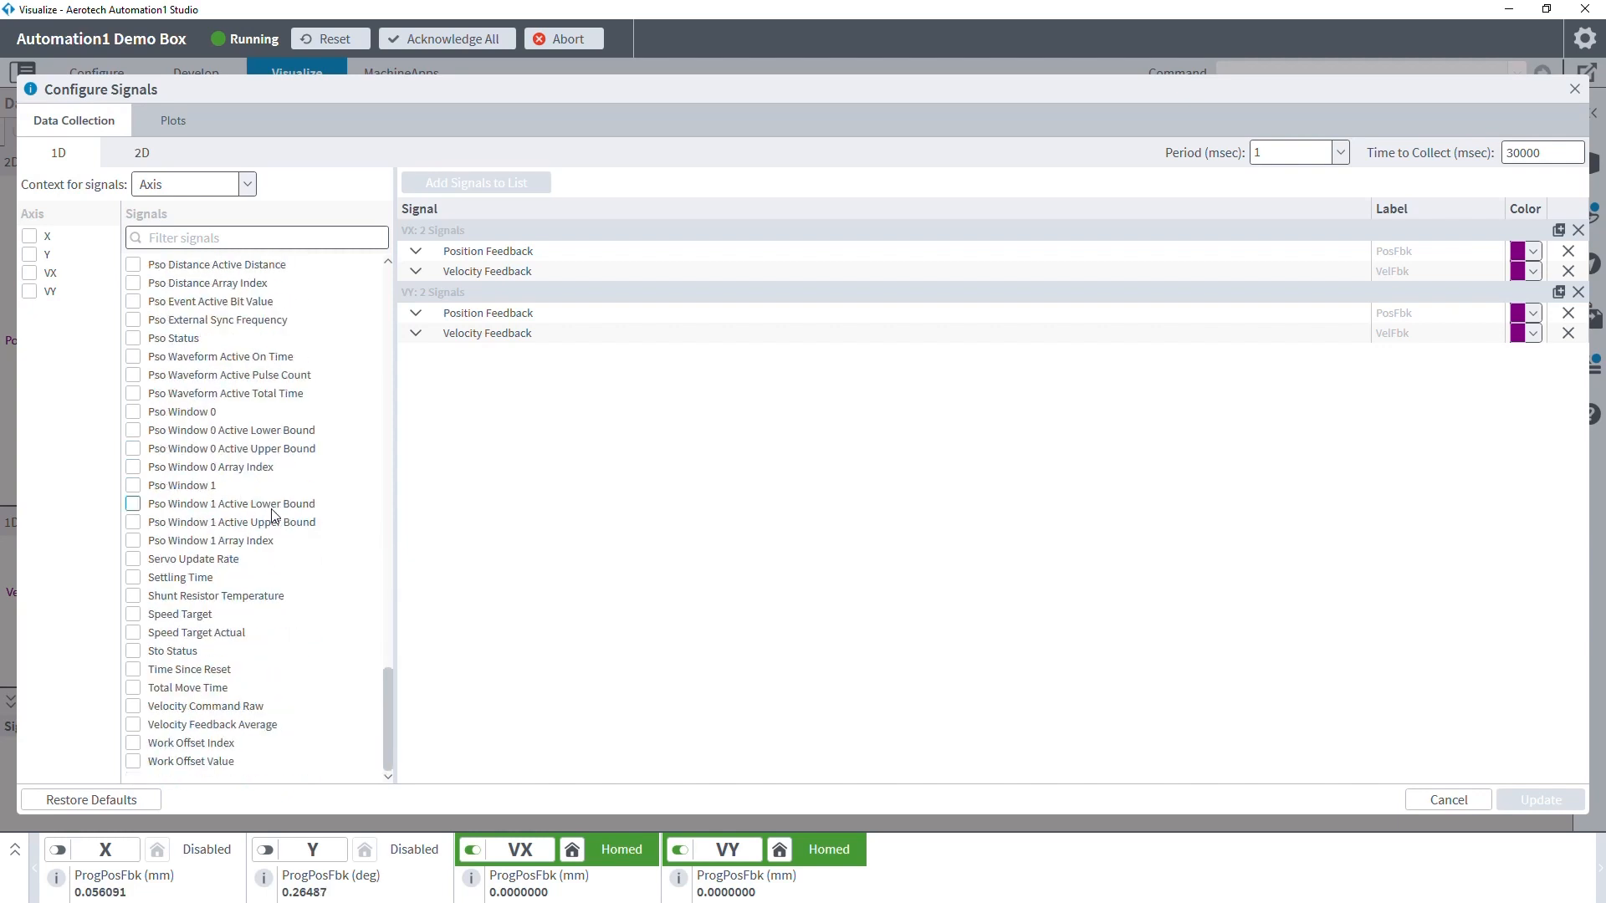
scroll(280, 569, "up", 10)
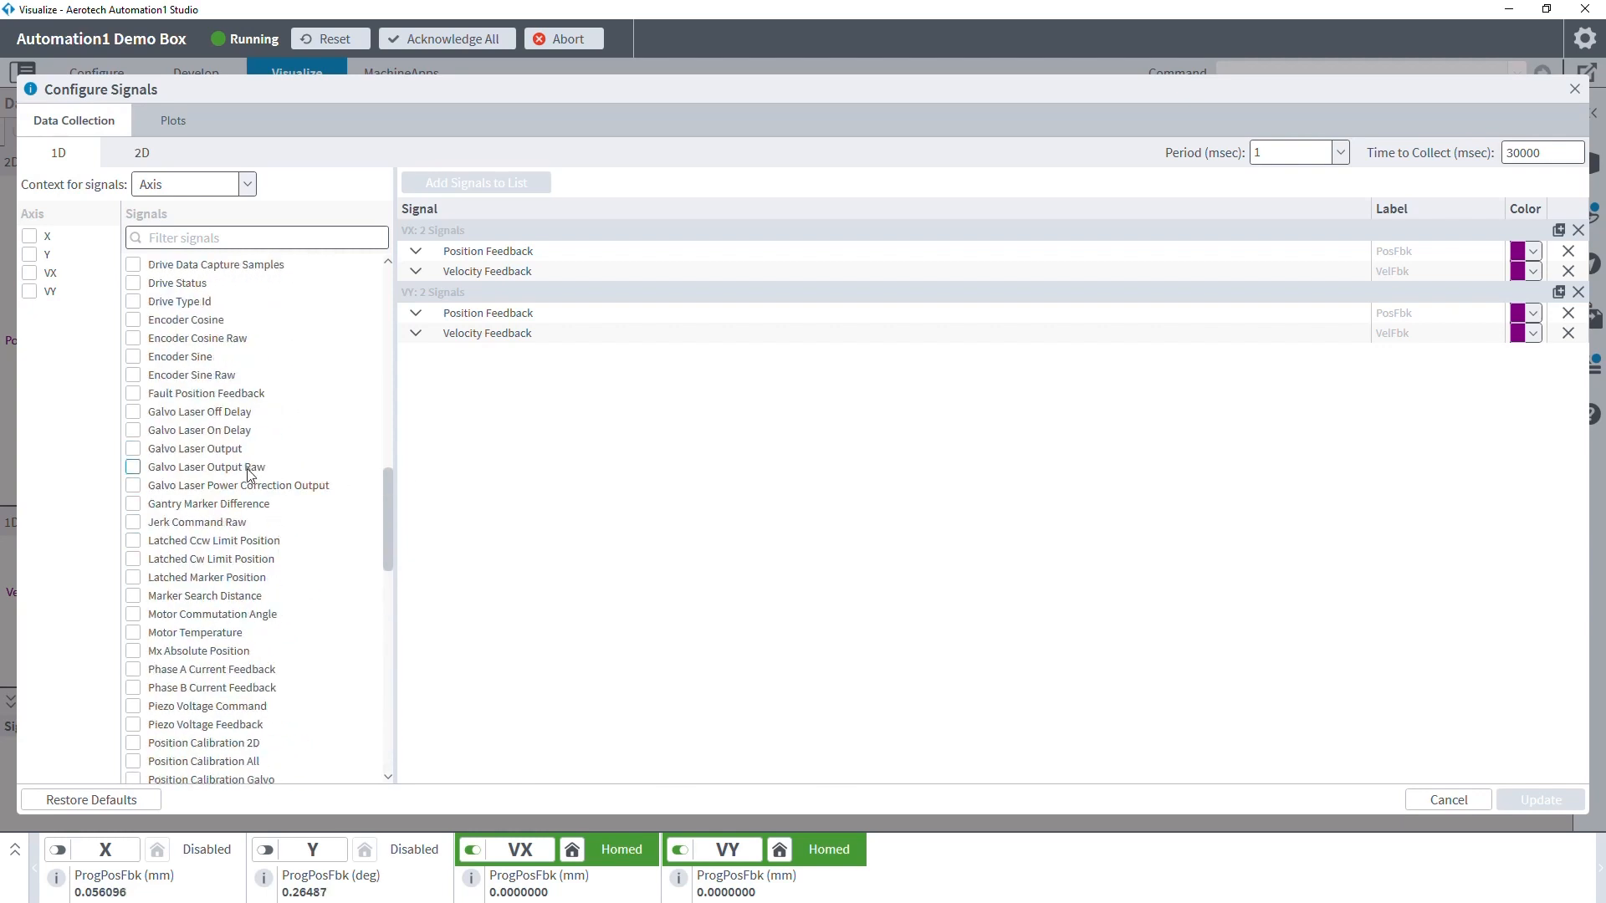
scroll(294, 535, "up", 10)
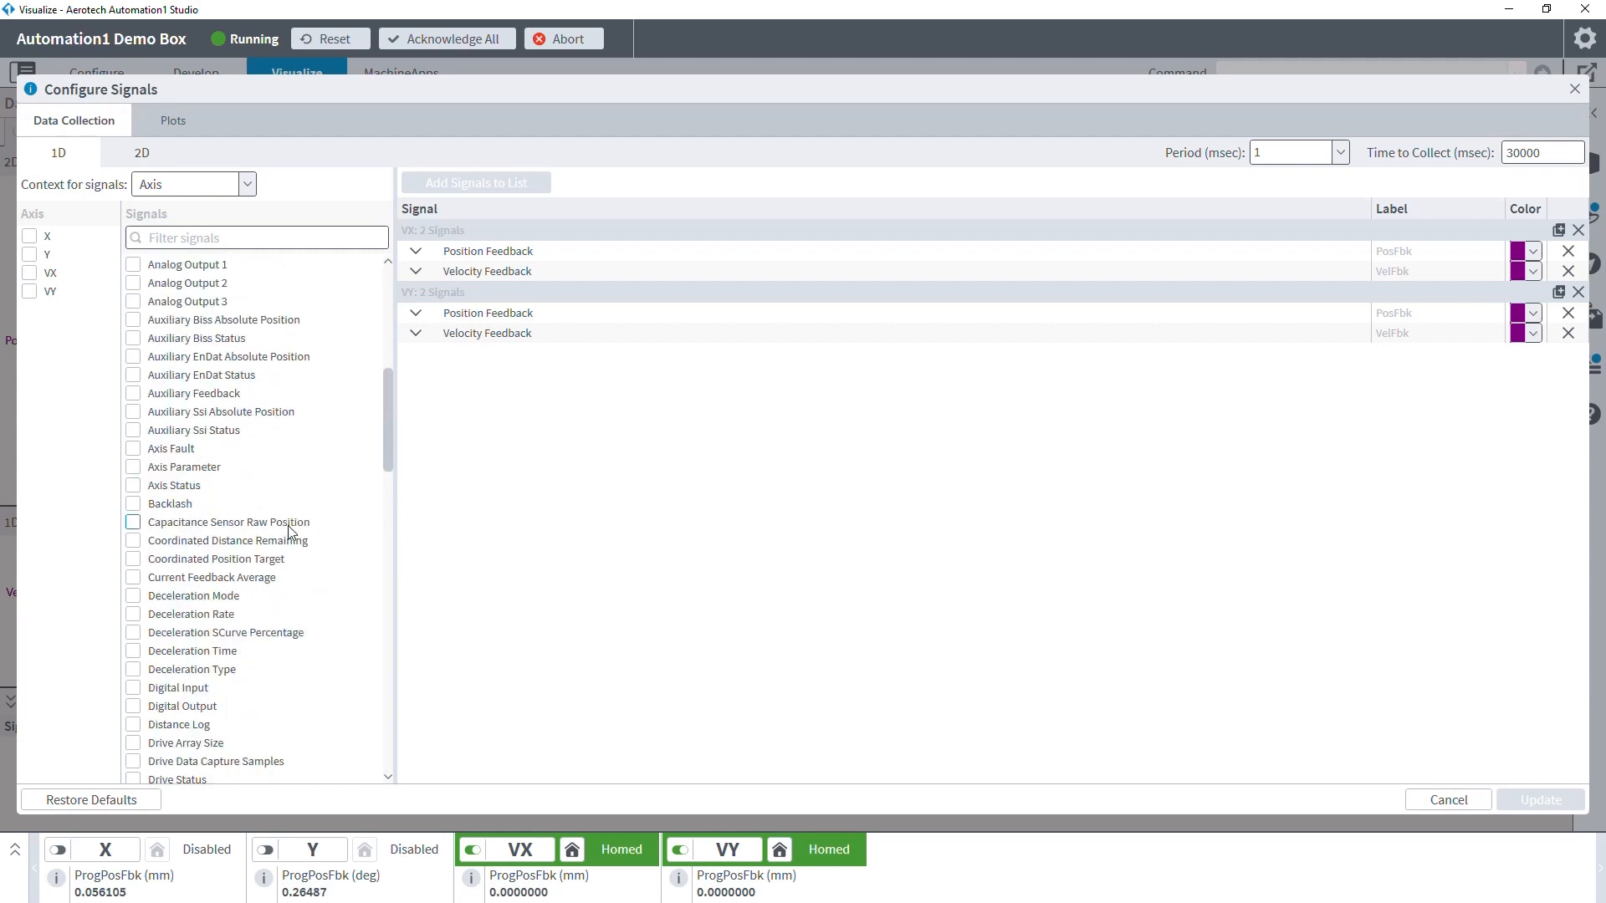
scroll(294, 507, "up", 3)
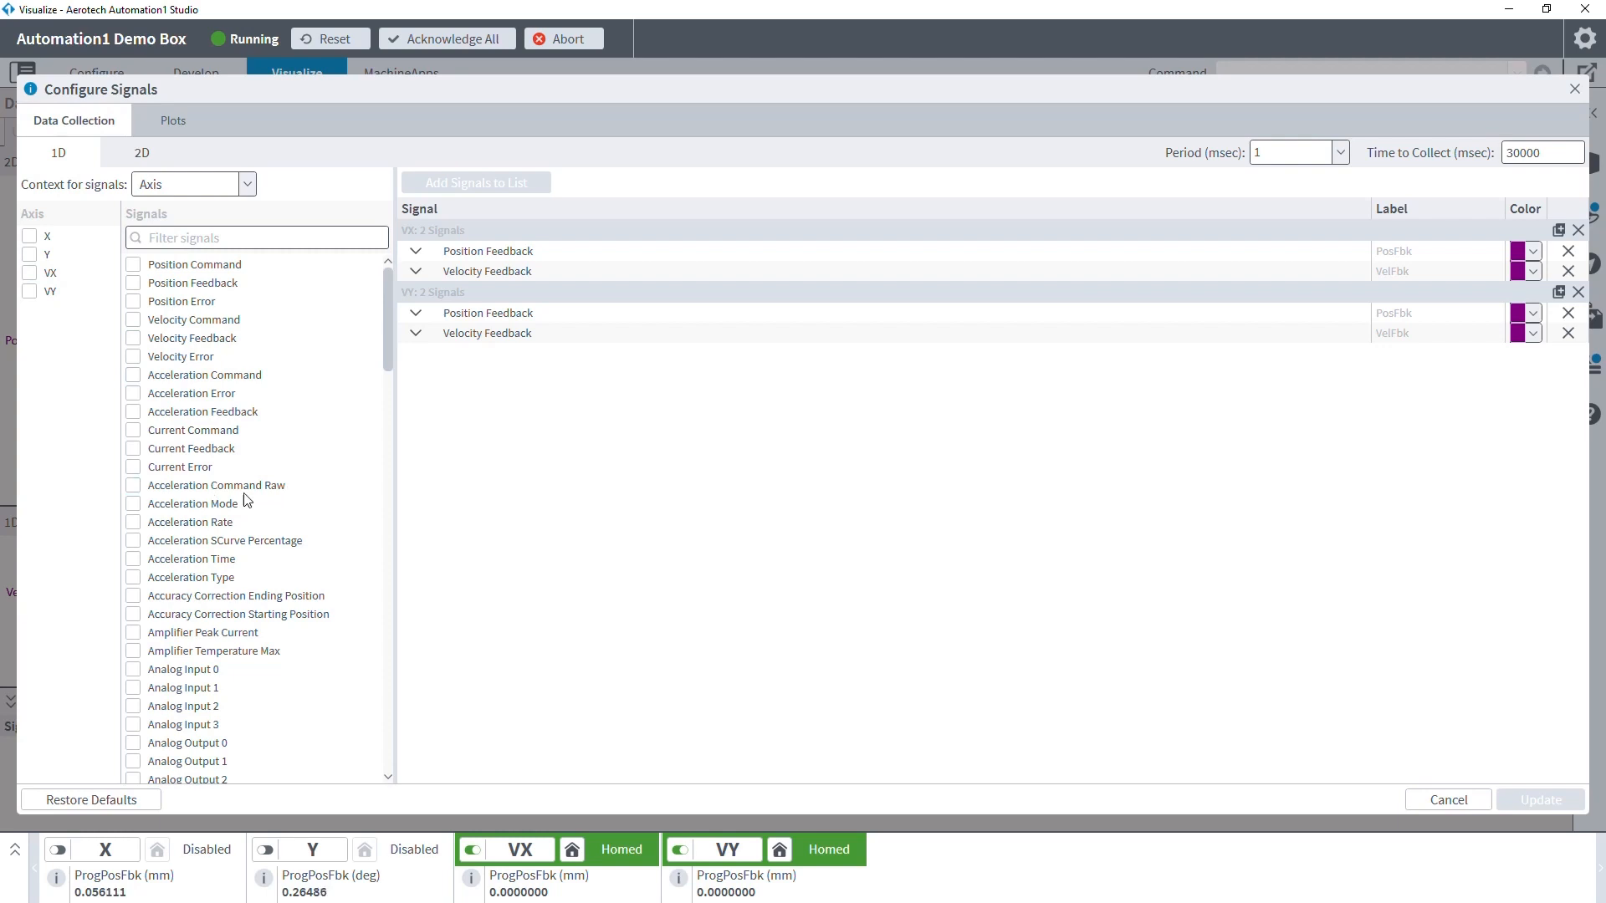
left_click(1449, 799)
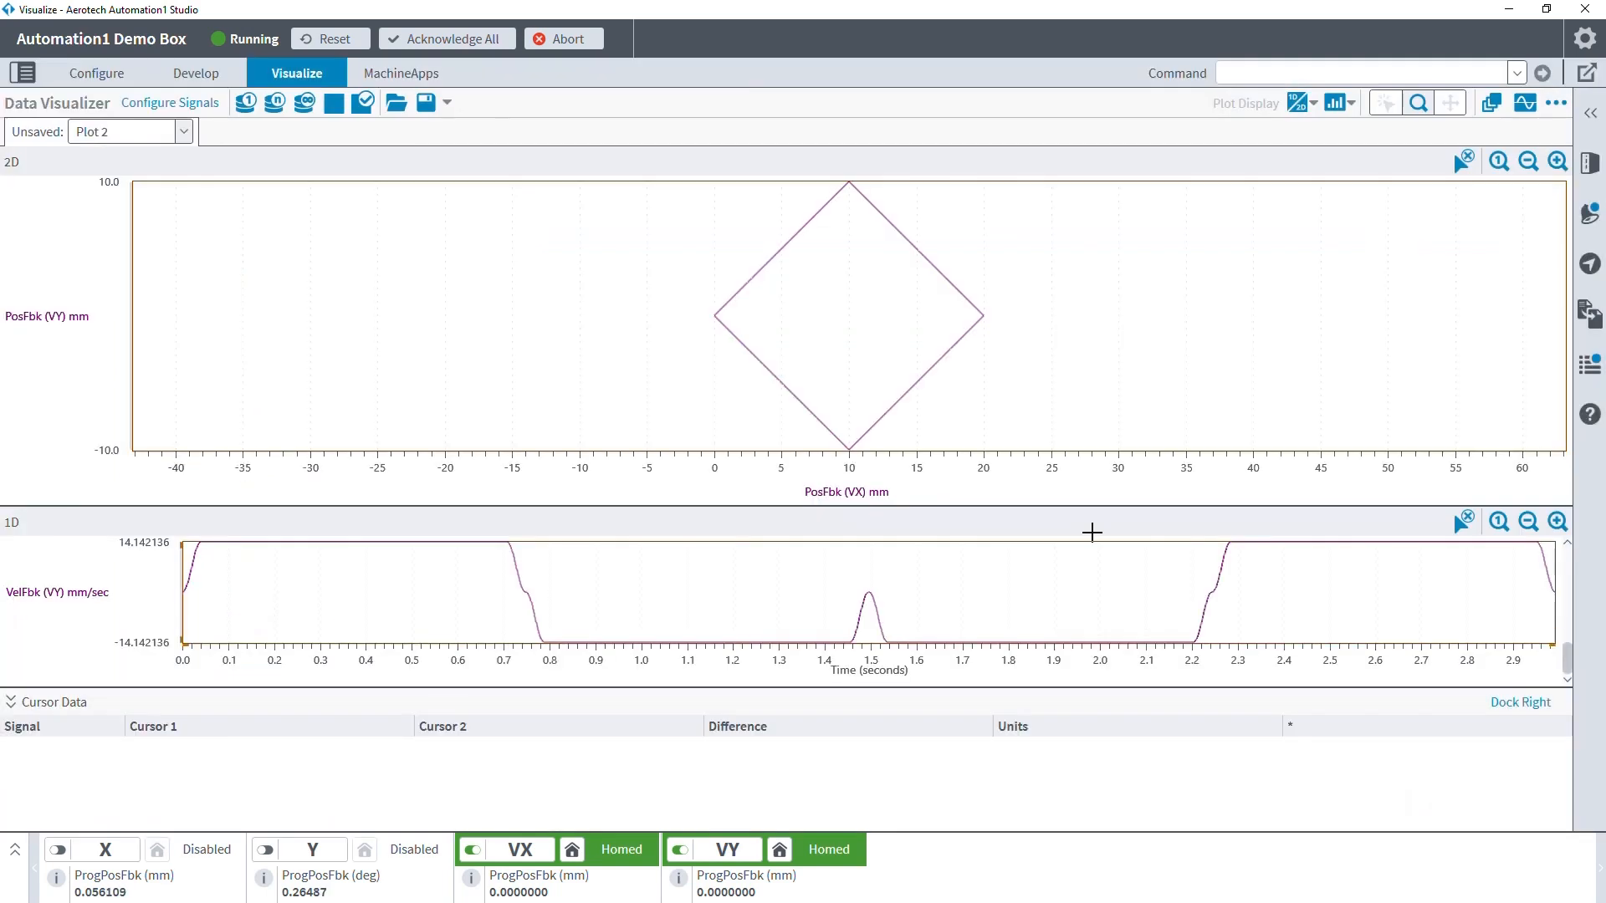
Step: Turn on Show Internal Signals in the Data Visualizer settings
left_click(1557, 104)
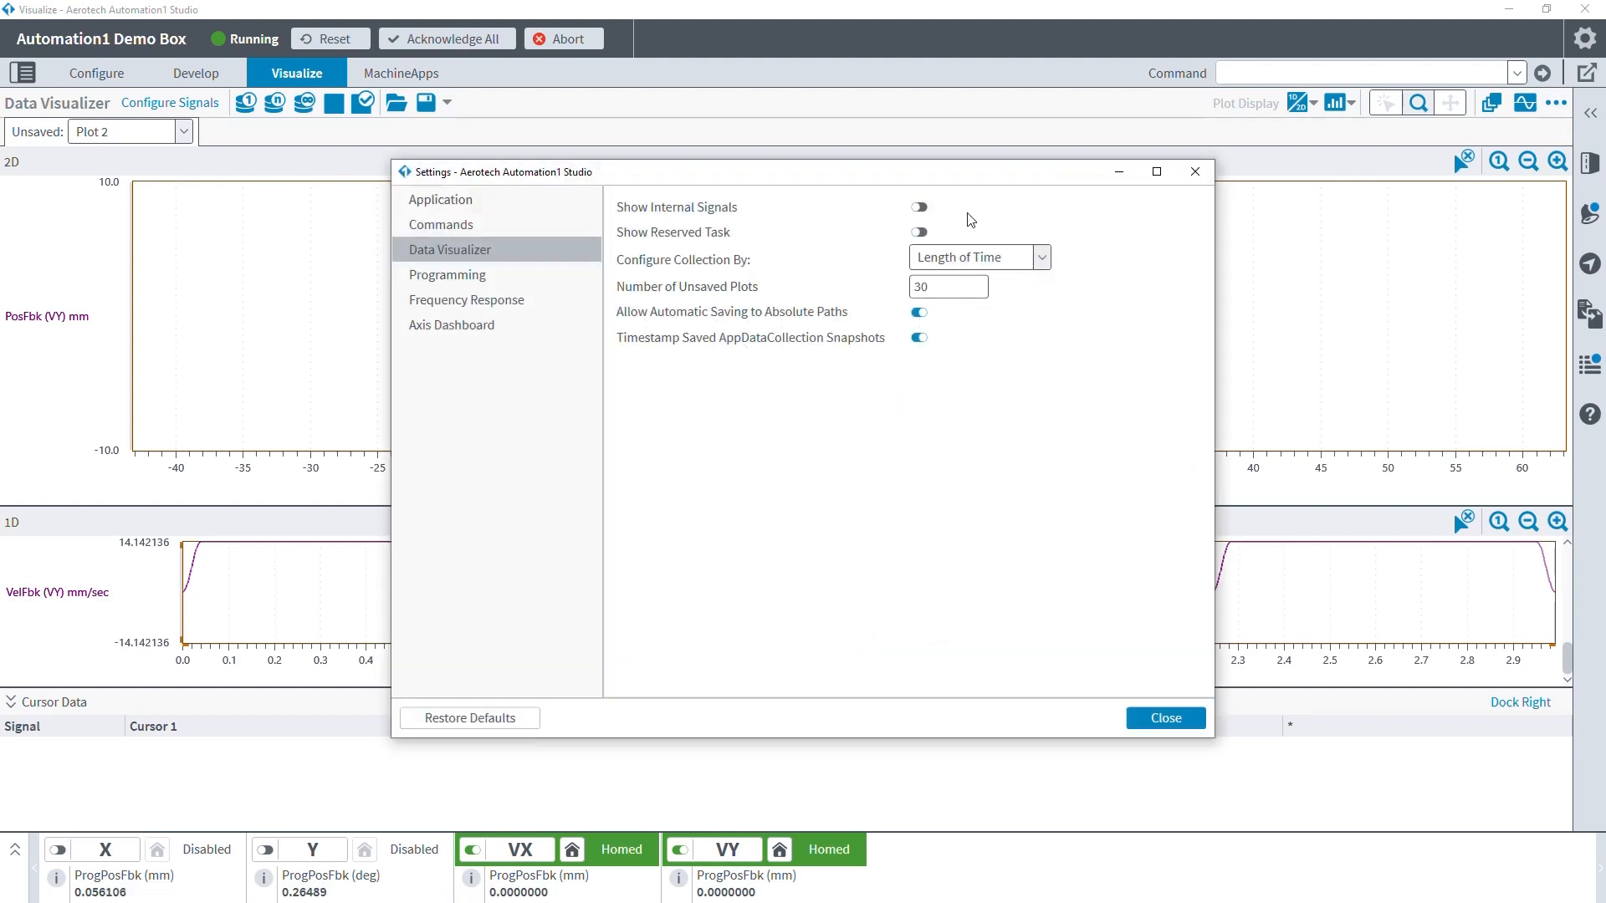
left_click(1138, 720)
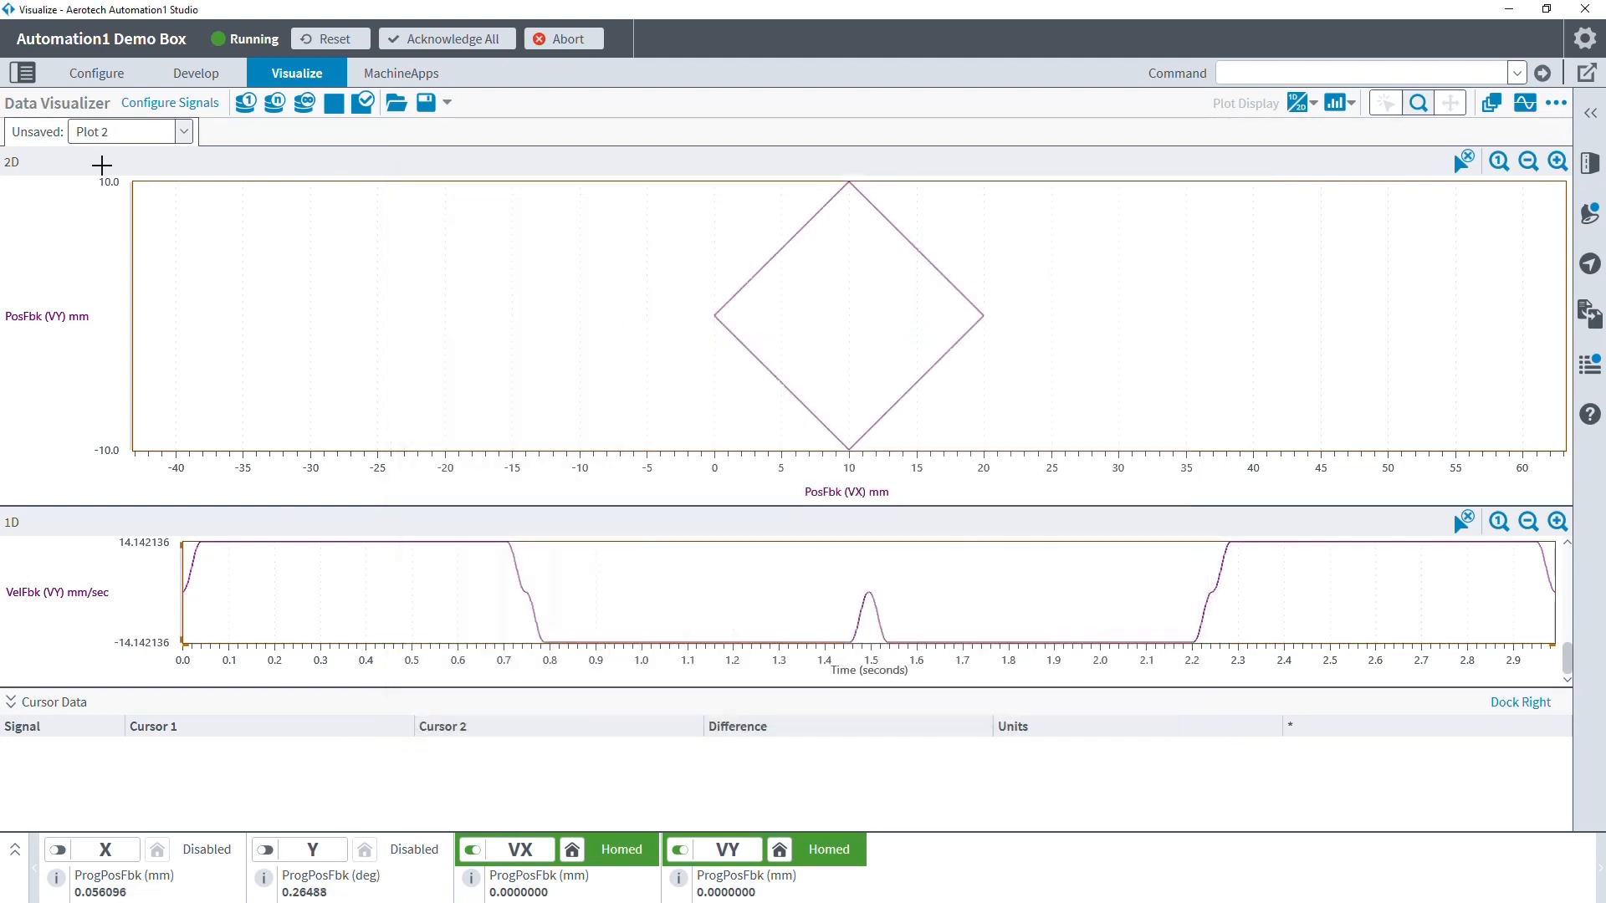
Step: Examine the 1D axis signal list in Configure Signals with internal signals included, from the position signals through Work Offset Value
left_click(161, 110)
scroll(271, 416, "down", 4)
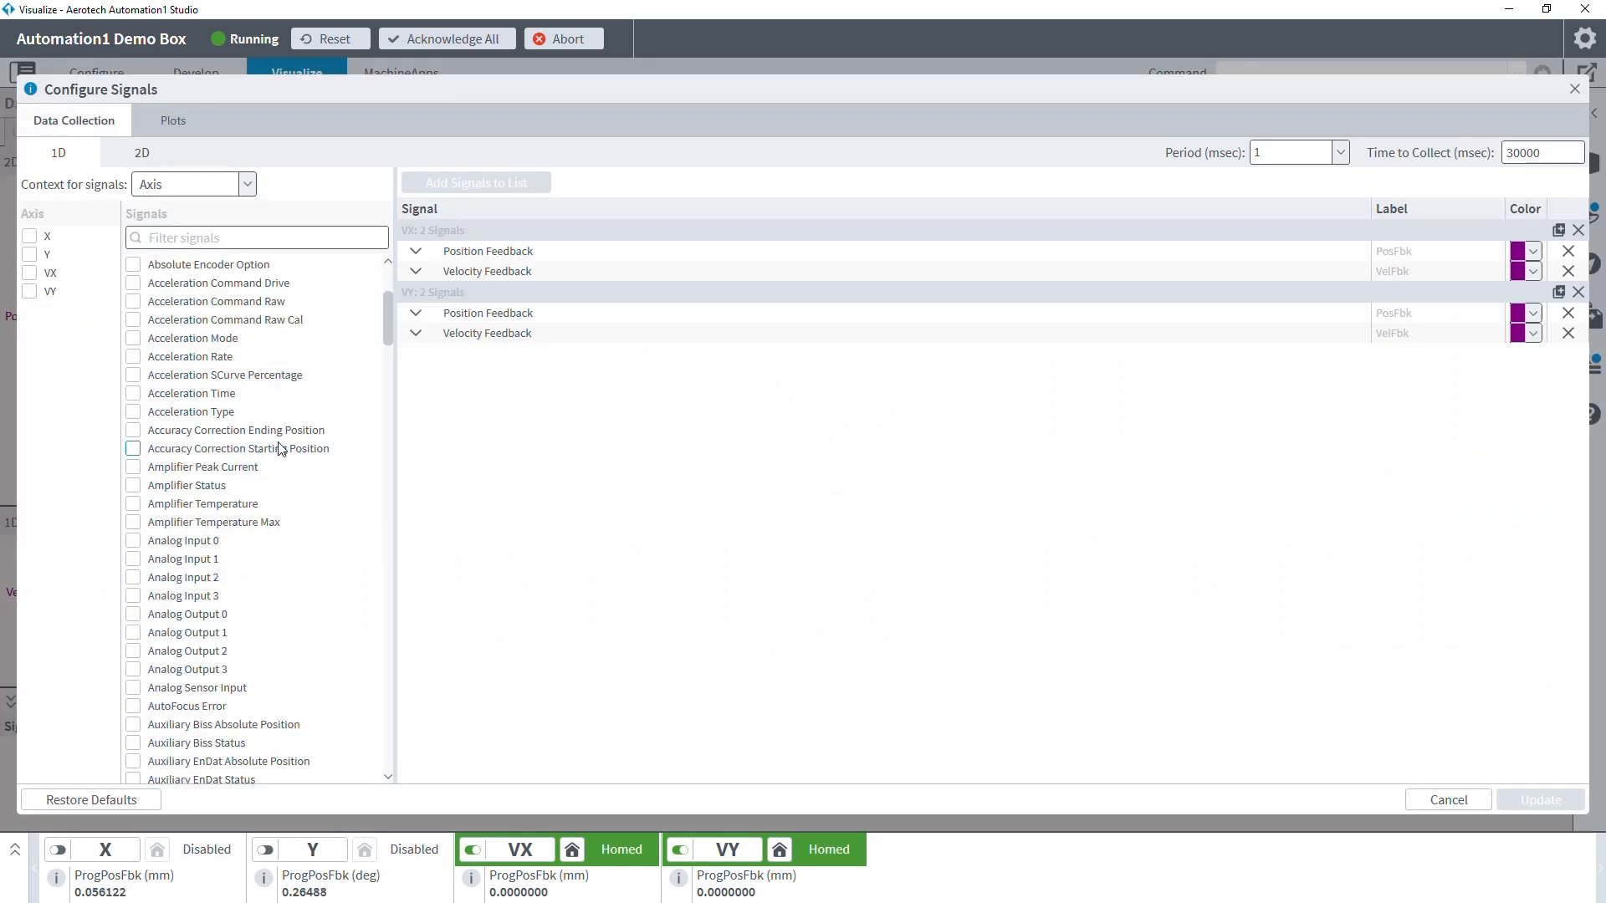
scroll(281, 448, "up", 4)
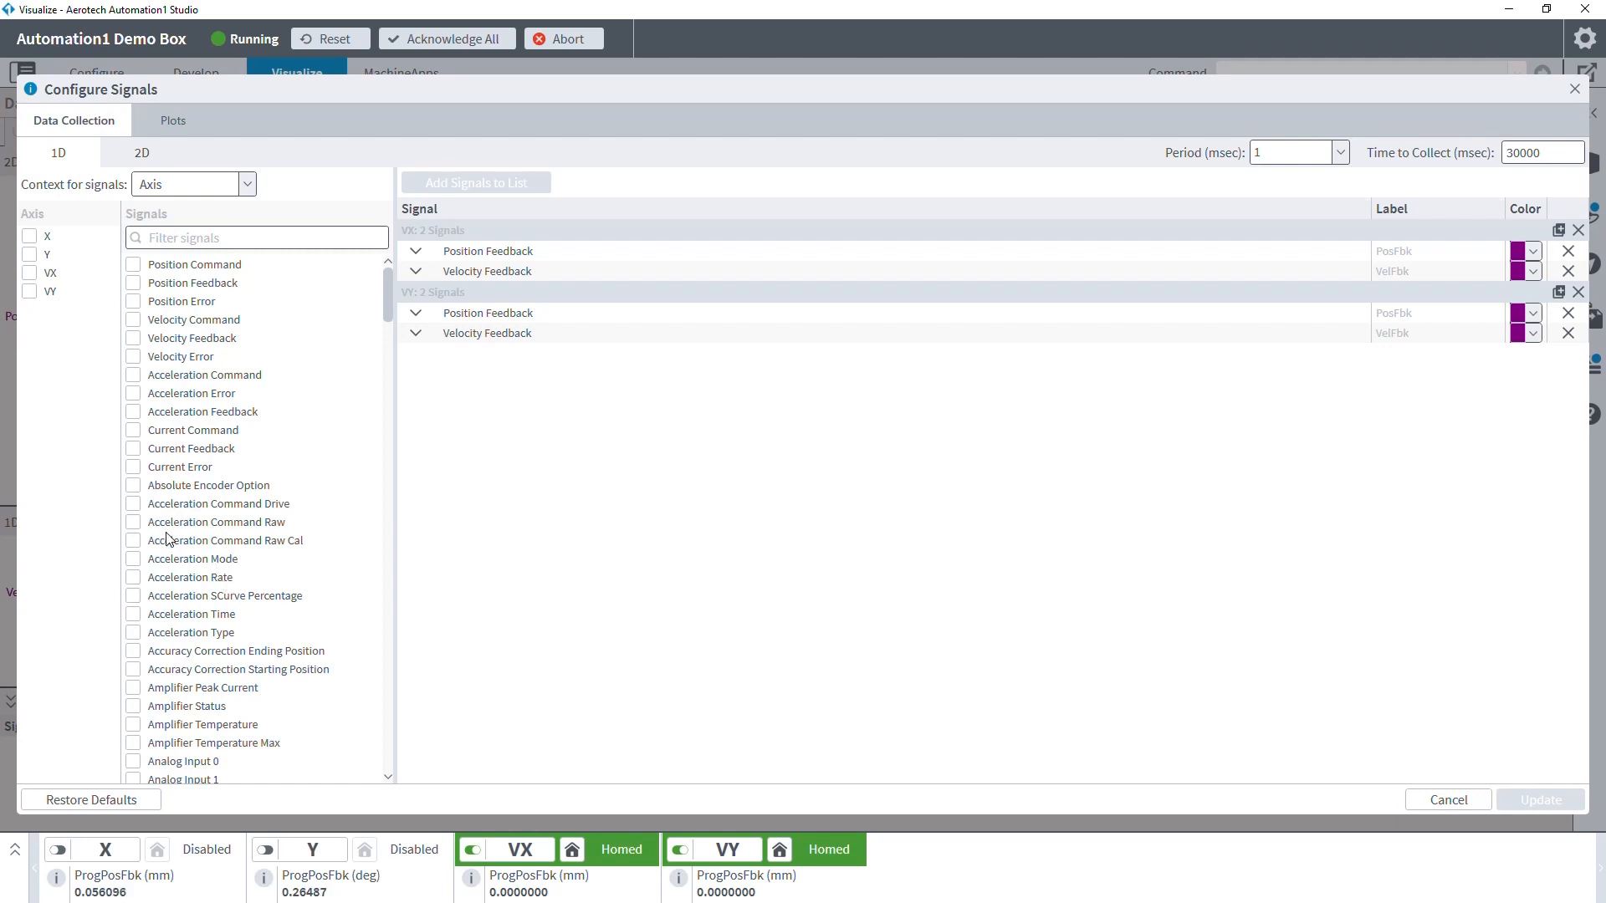
scroll(196, 485, "down", 6)
scroll(197, 485, "down", 15)
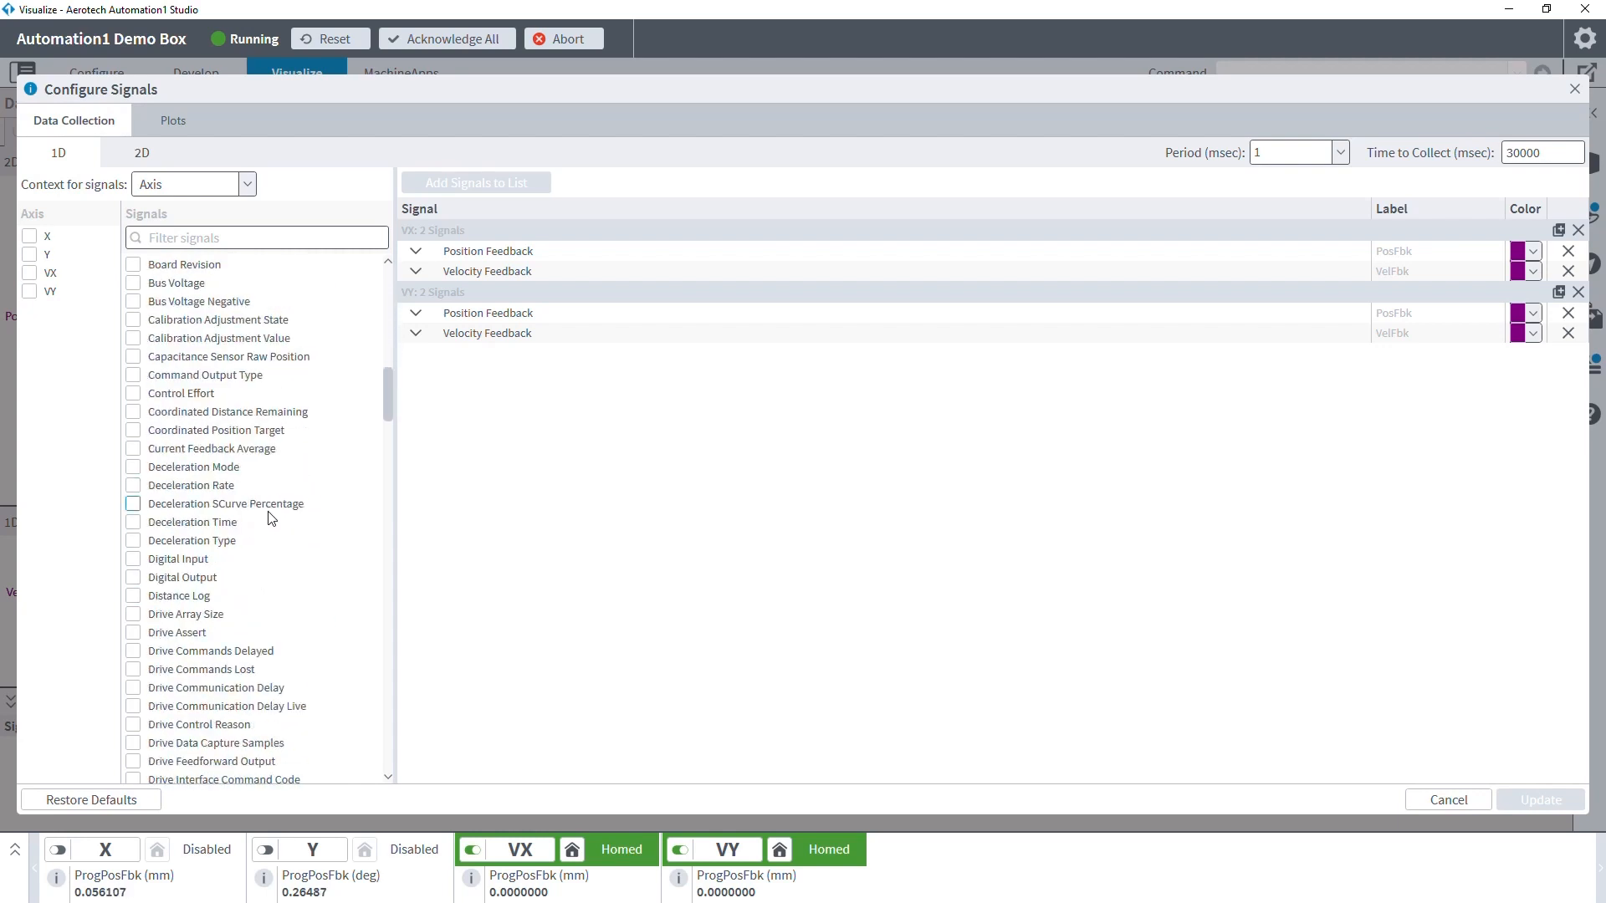
scroll(289, 475, "down", 5)
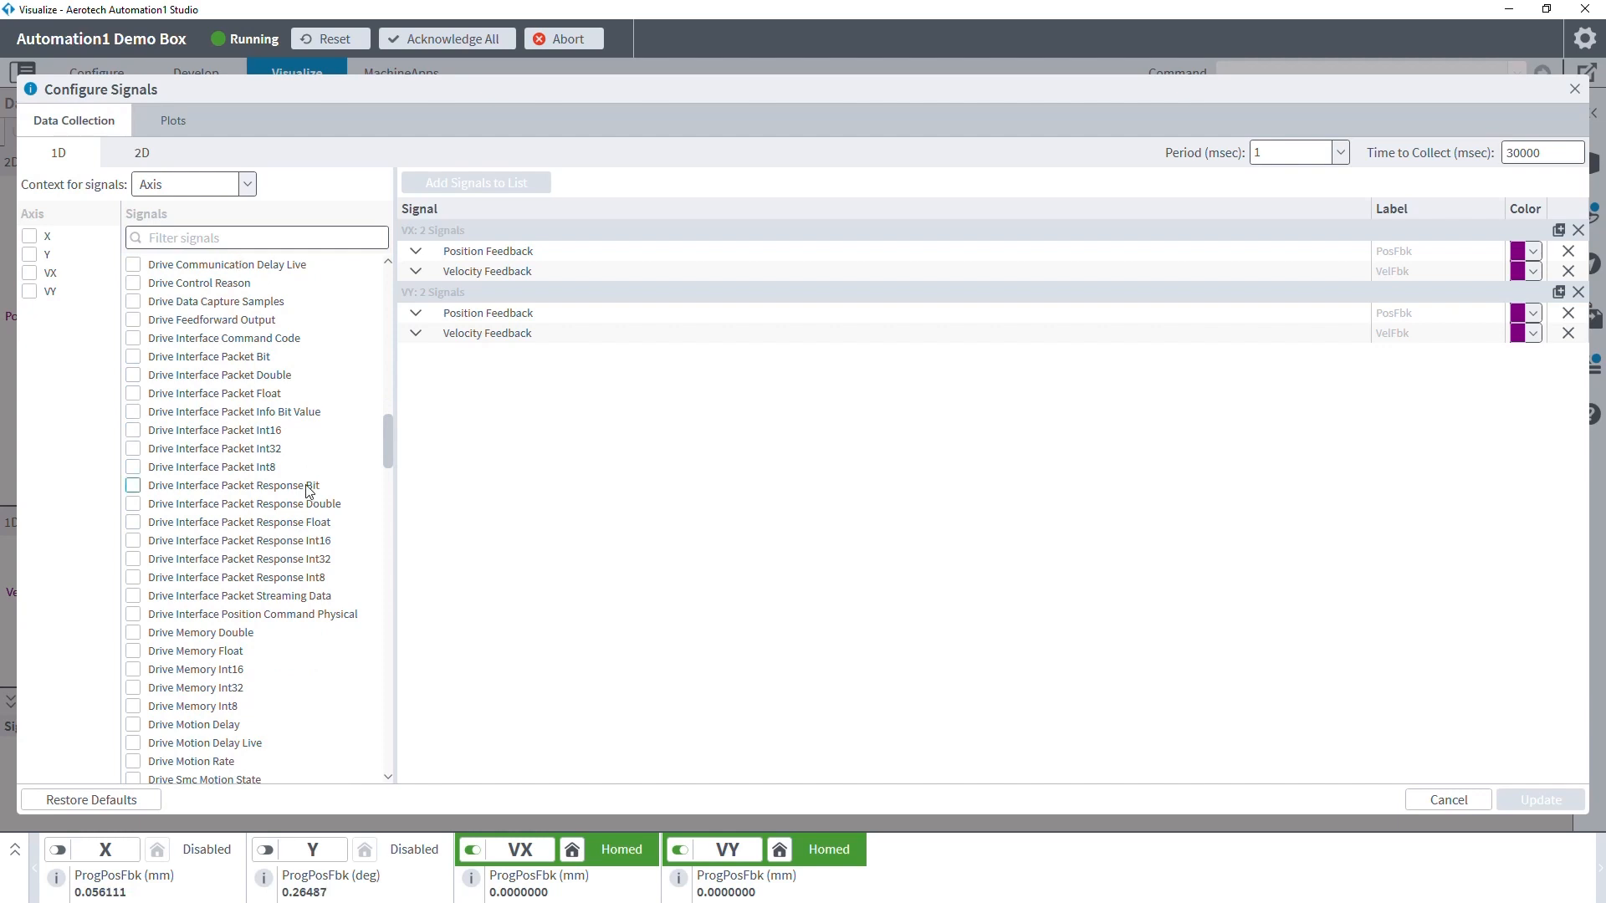
scroll(207, 523, "down", 4)
scroll(227, 540, "down", 20)
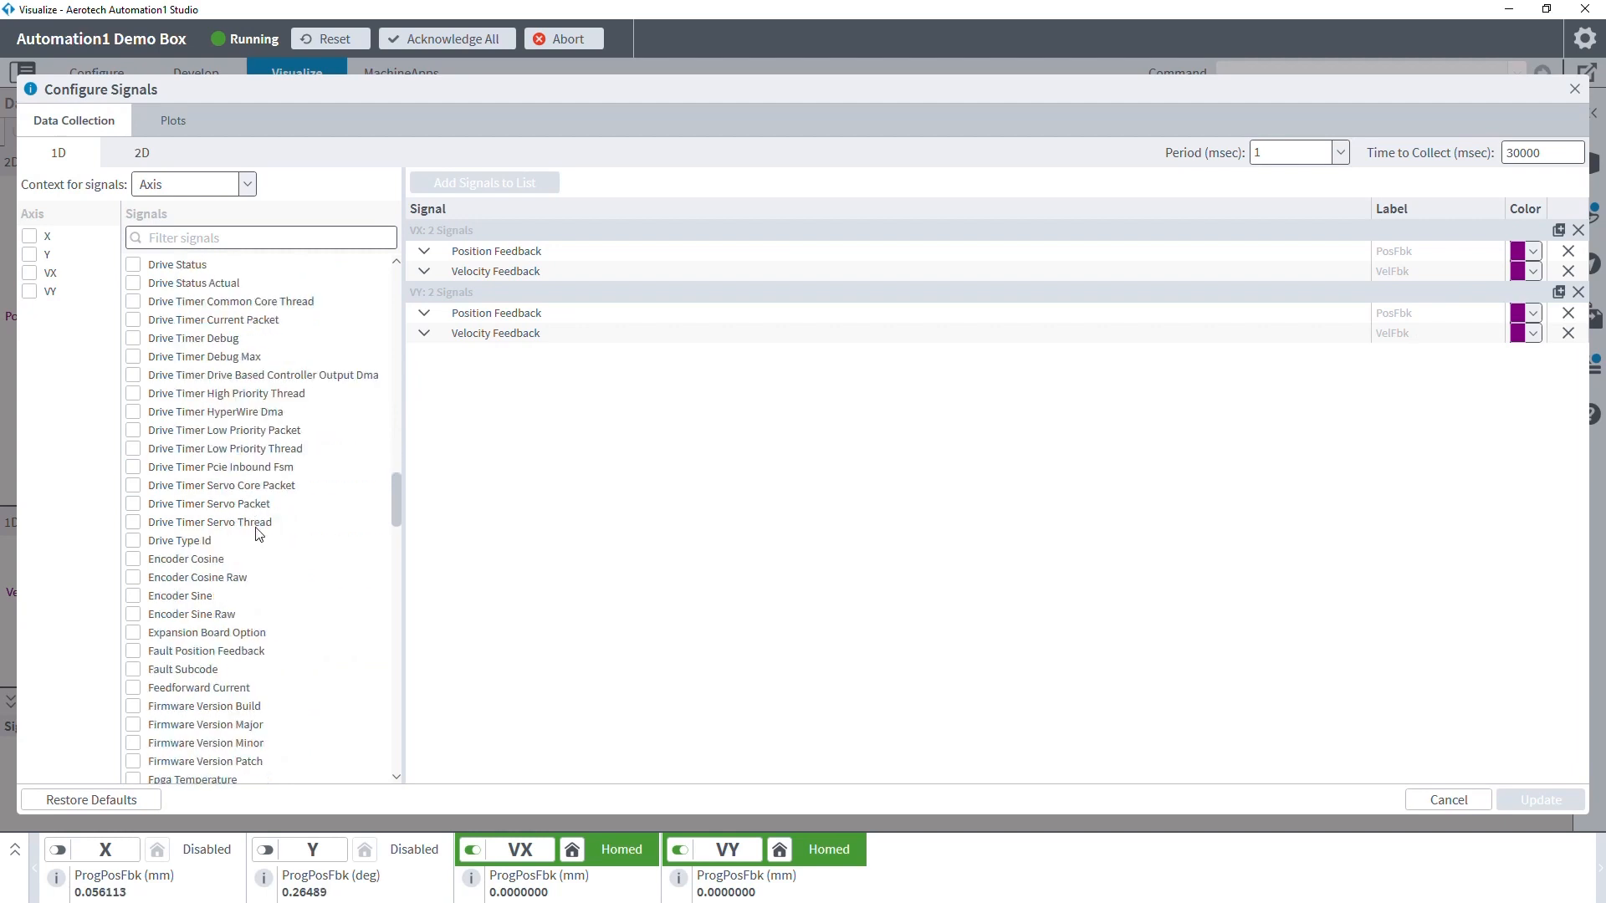
scroll(285, 542, "down", 10)
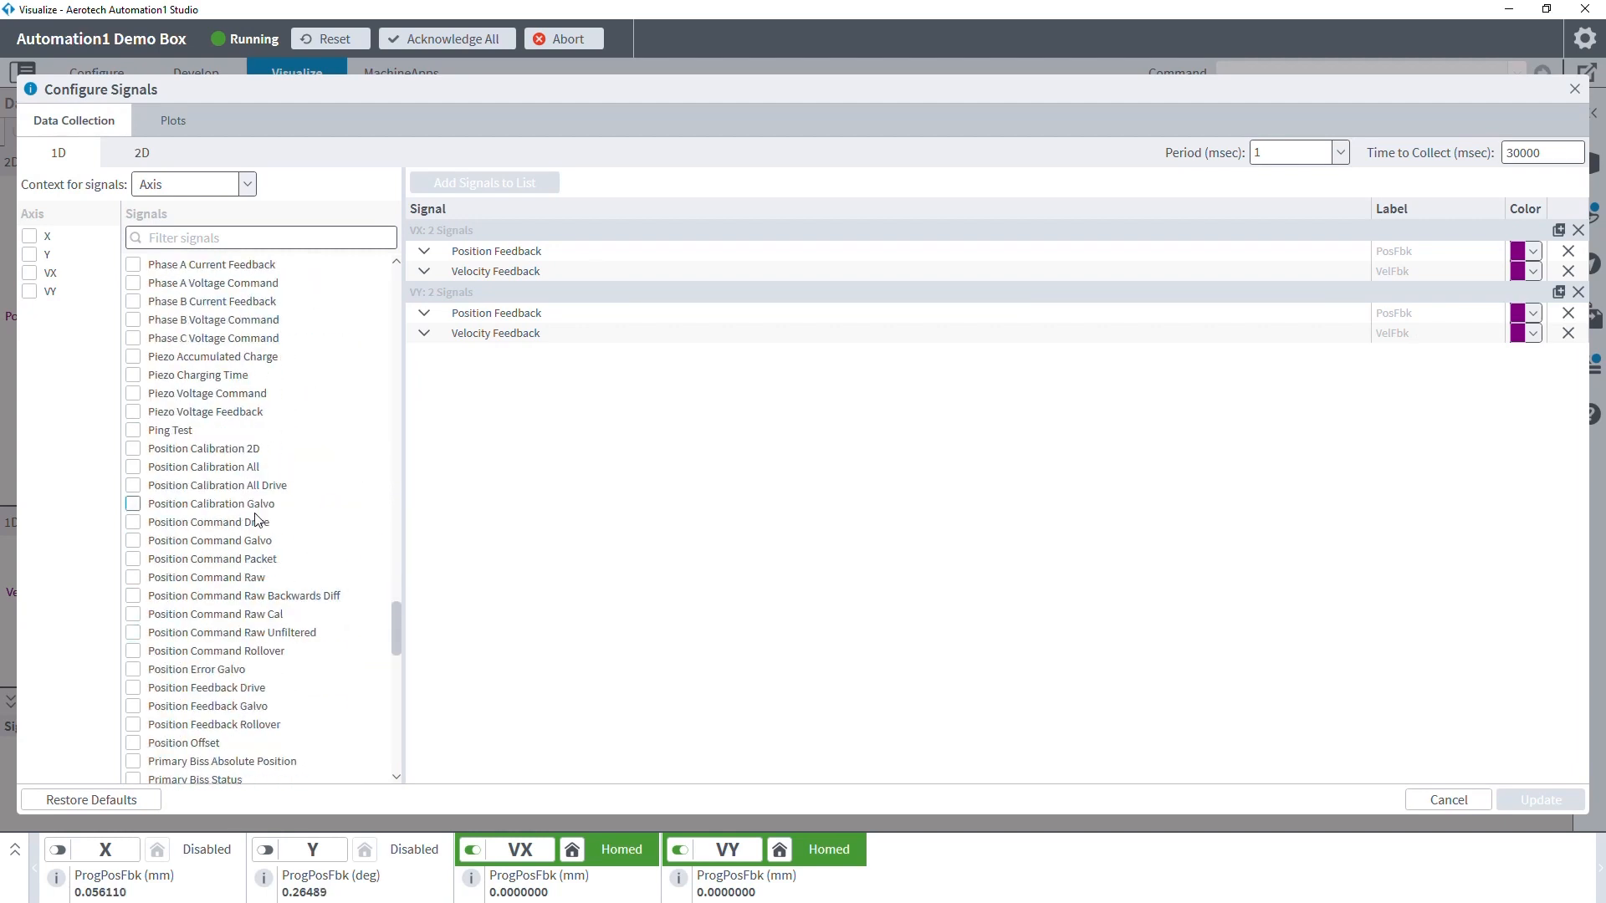
scroll(243, 477, "down", 3)
scroll(243, 477, "up", 6)
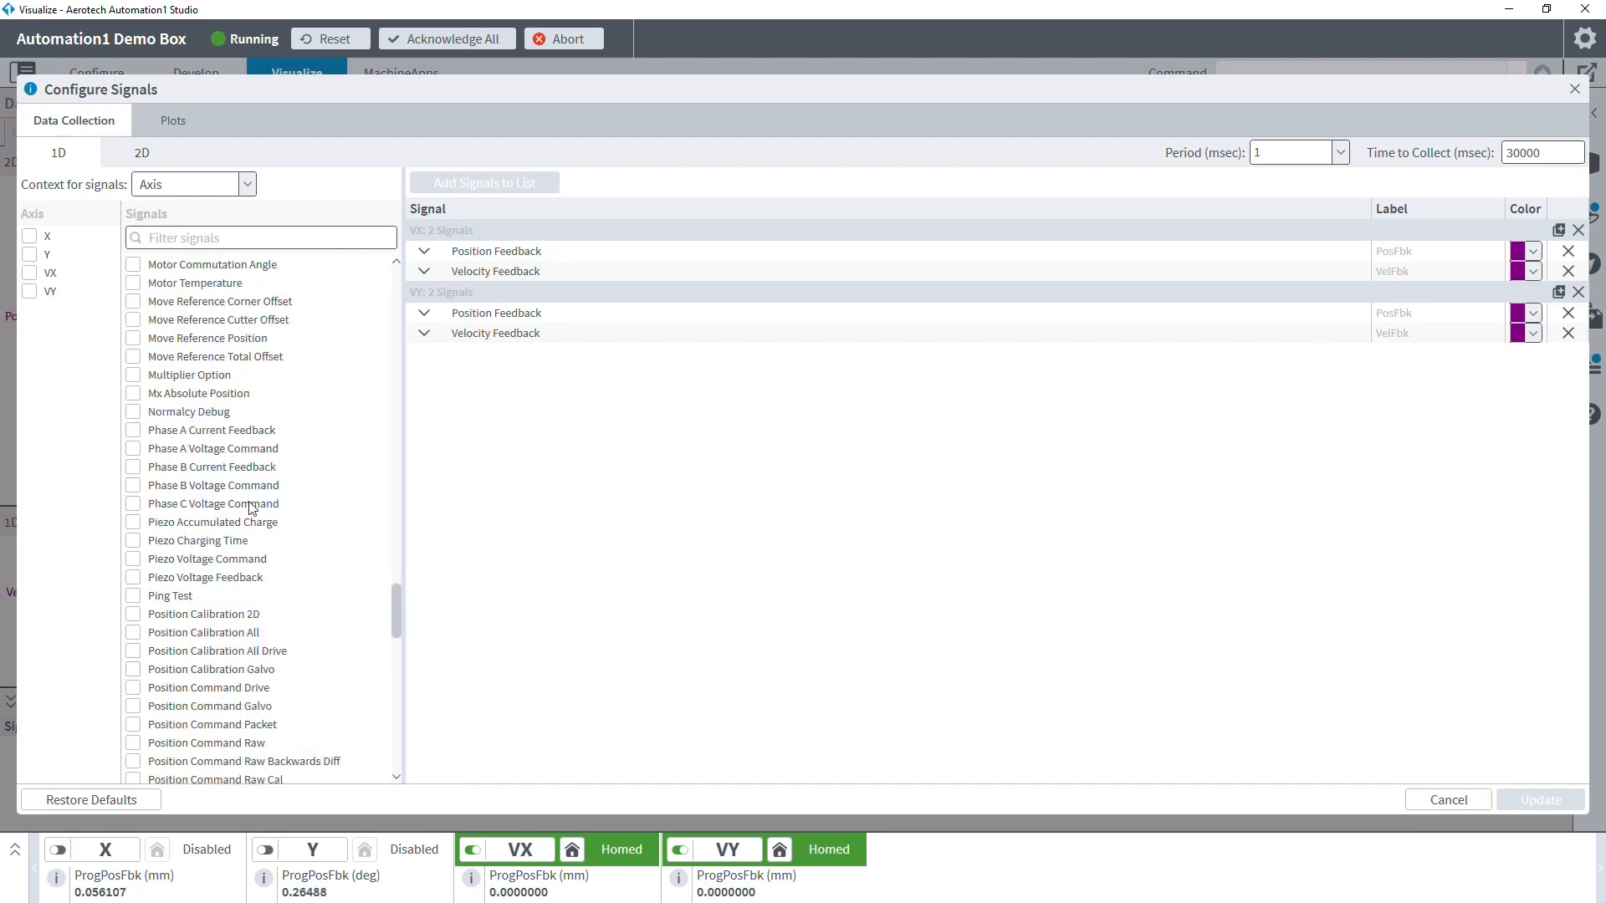
scroll(226, 569, "down", 13)
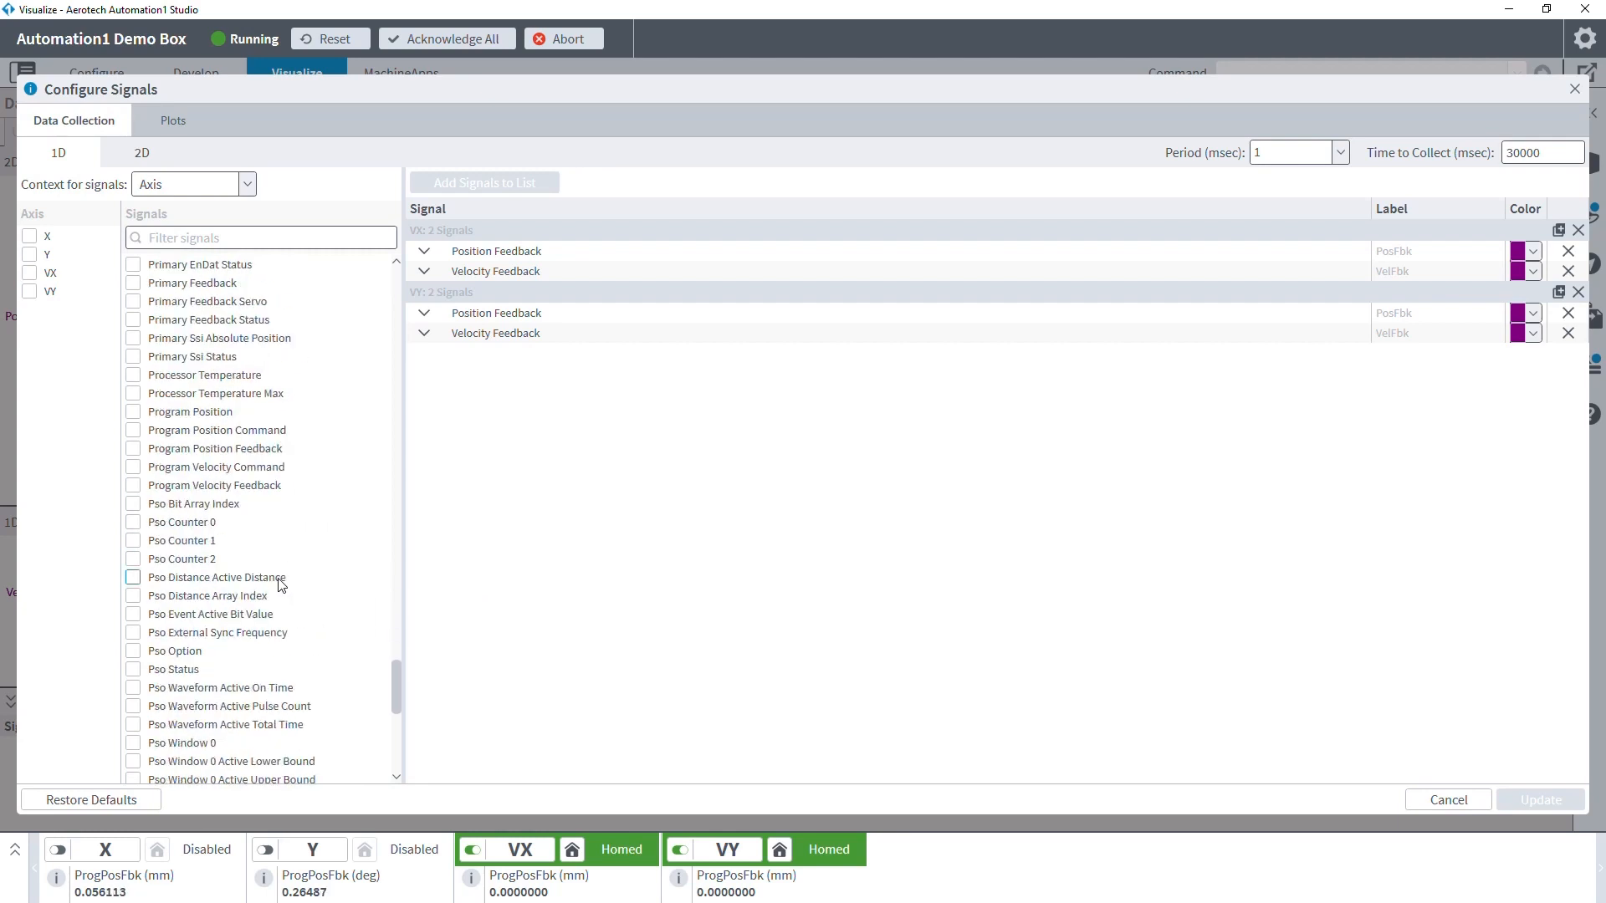
scroll(280, 583, "down", 10)
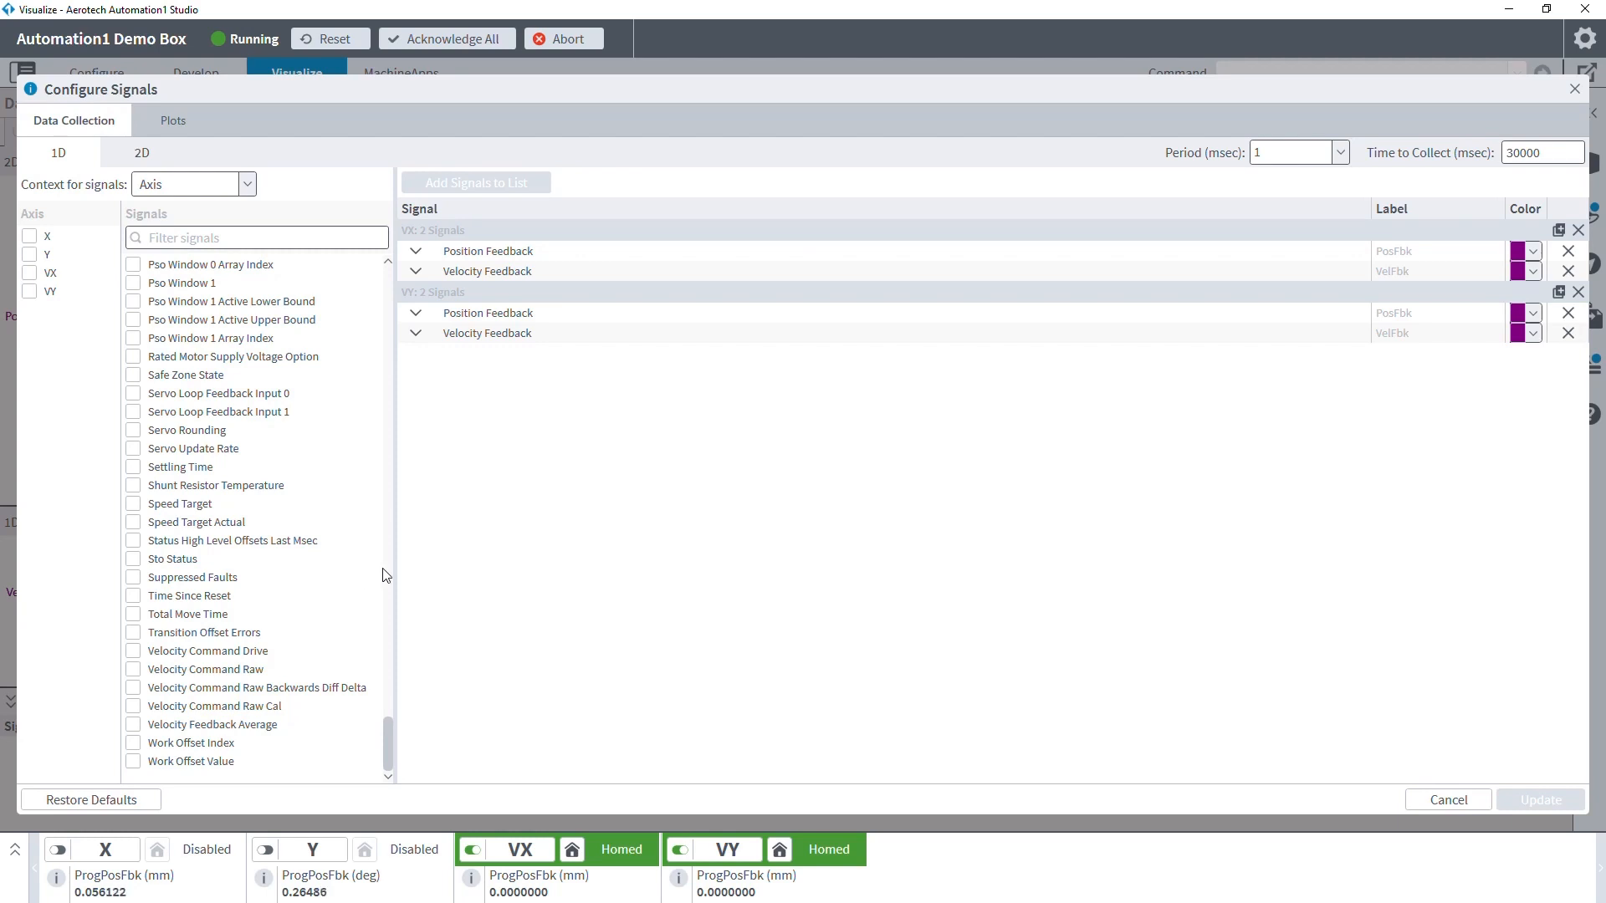
scroll(256, 669, "up", 2)
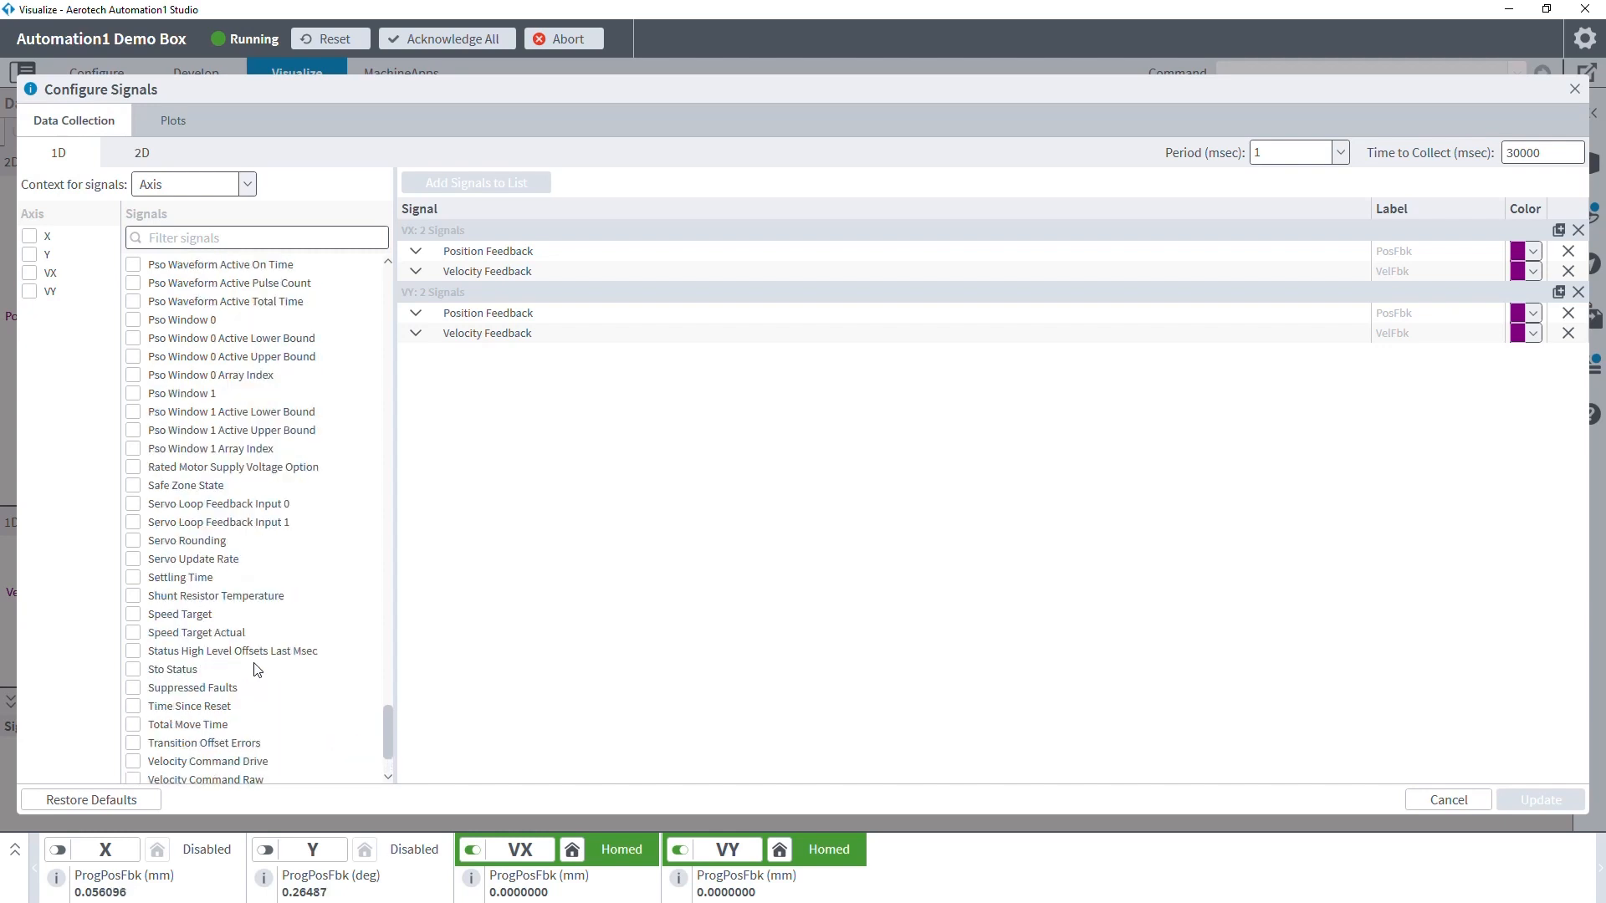
scroll(257, 669, "up", 20)
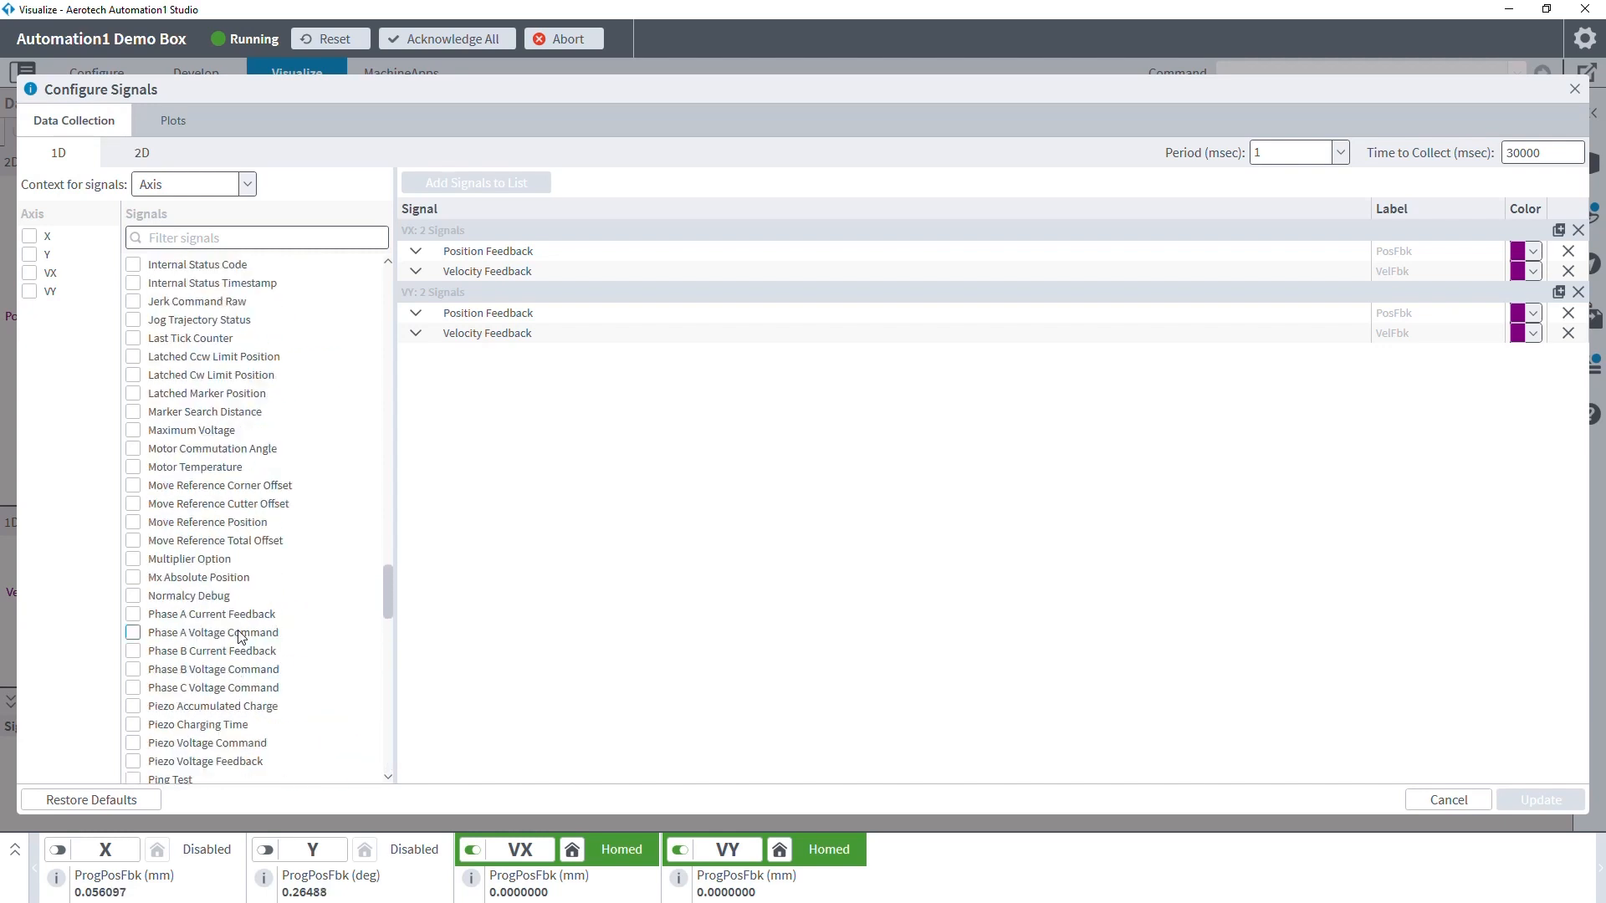
scroll(240, 636, "up", 2)
scroll(208, 609, "up", 4)
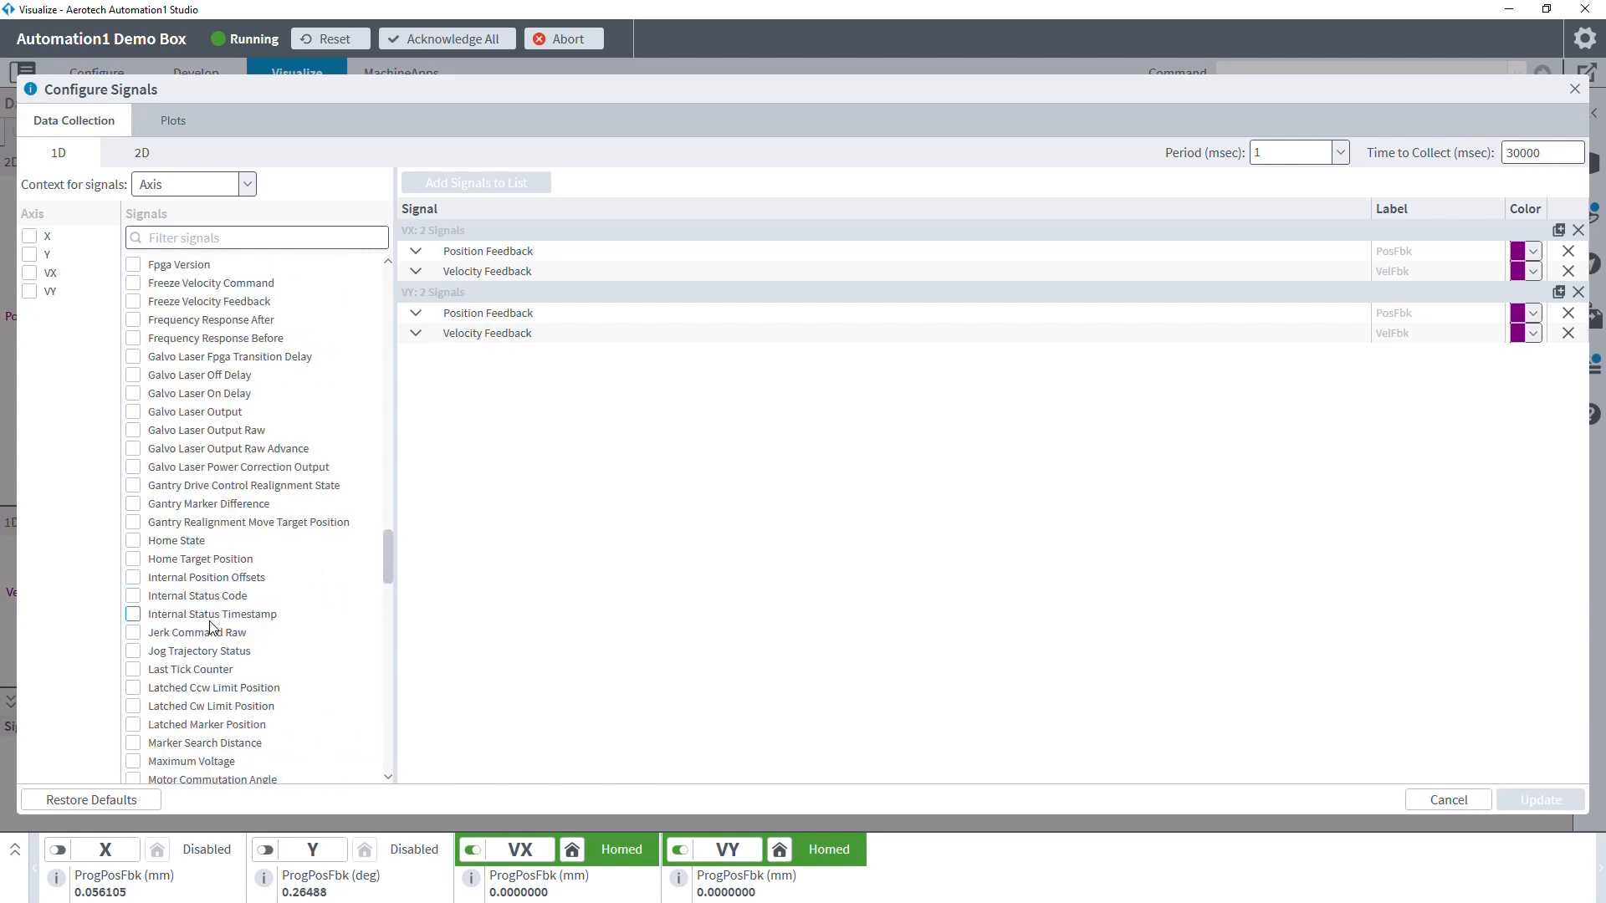
scroll(221, 653, "up", 8)
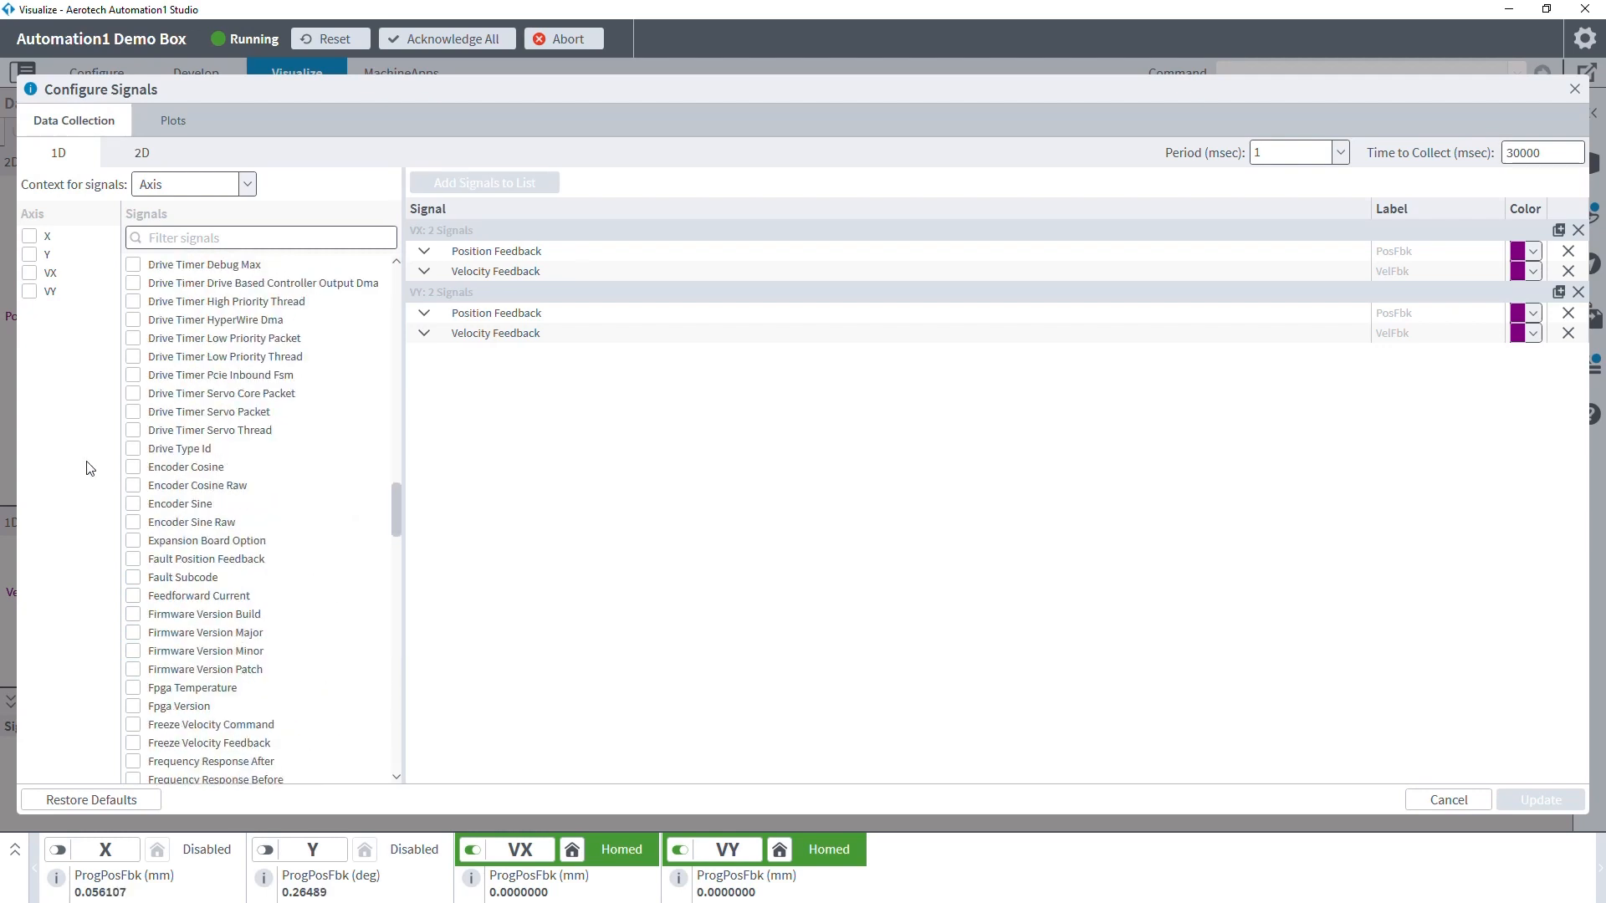
Step: Select the Encoder Cosine, Encoder Cosine Raw, Encoder Sine and Encoder Sine Raw signals, and discard the signal configuration
left_click(132, 467)
left_click(133, 485)
left_click(133, 504)
left_click(133, 521)
scroll(251, 586, "up", 3)
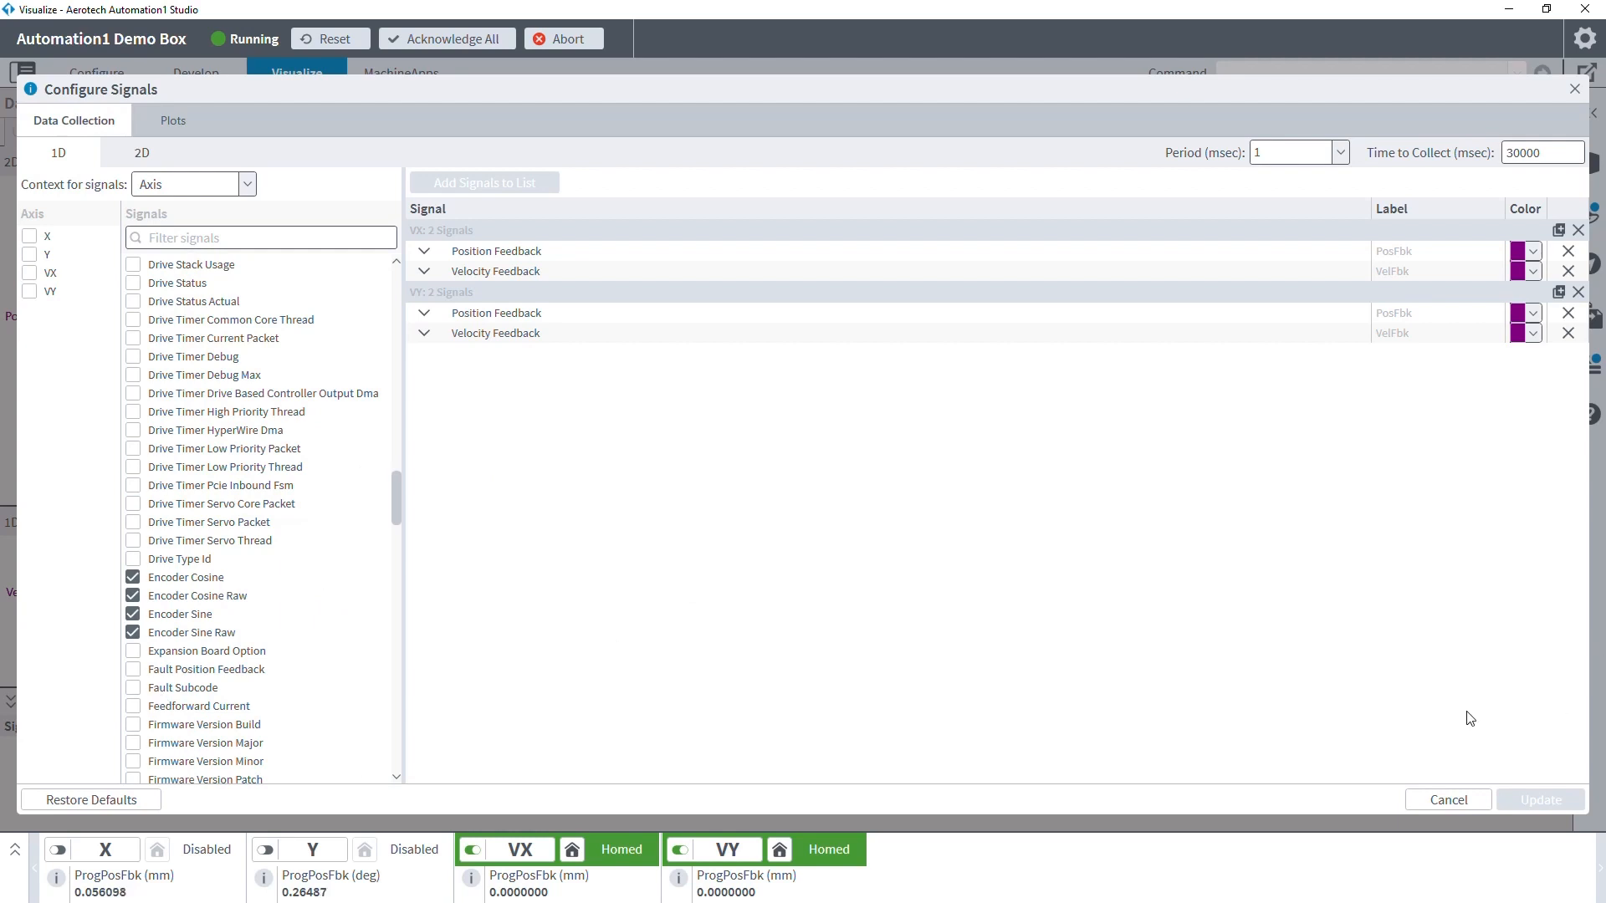
left_click(1456, 804)
Step: Turn off Show Internal Signals in the Data Visualizer settings
left_click(1582, 40)
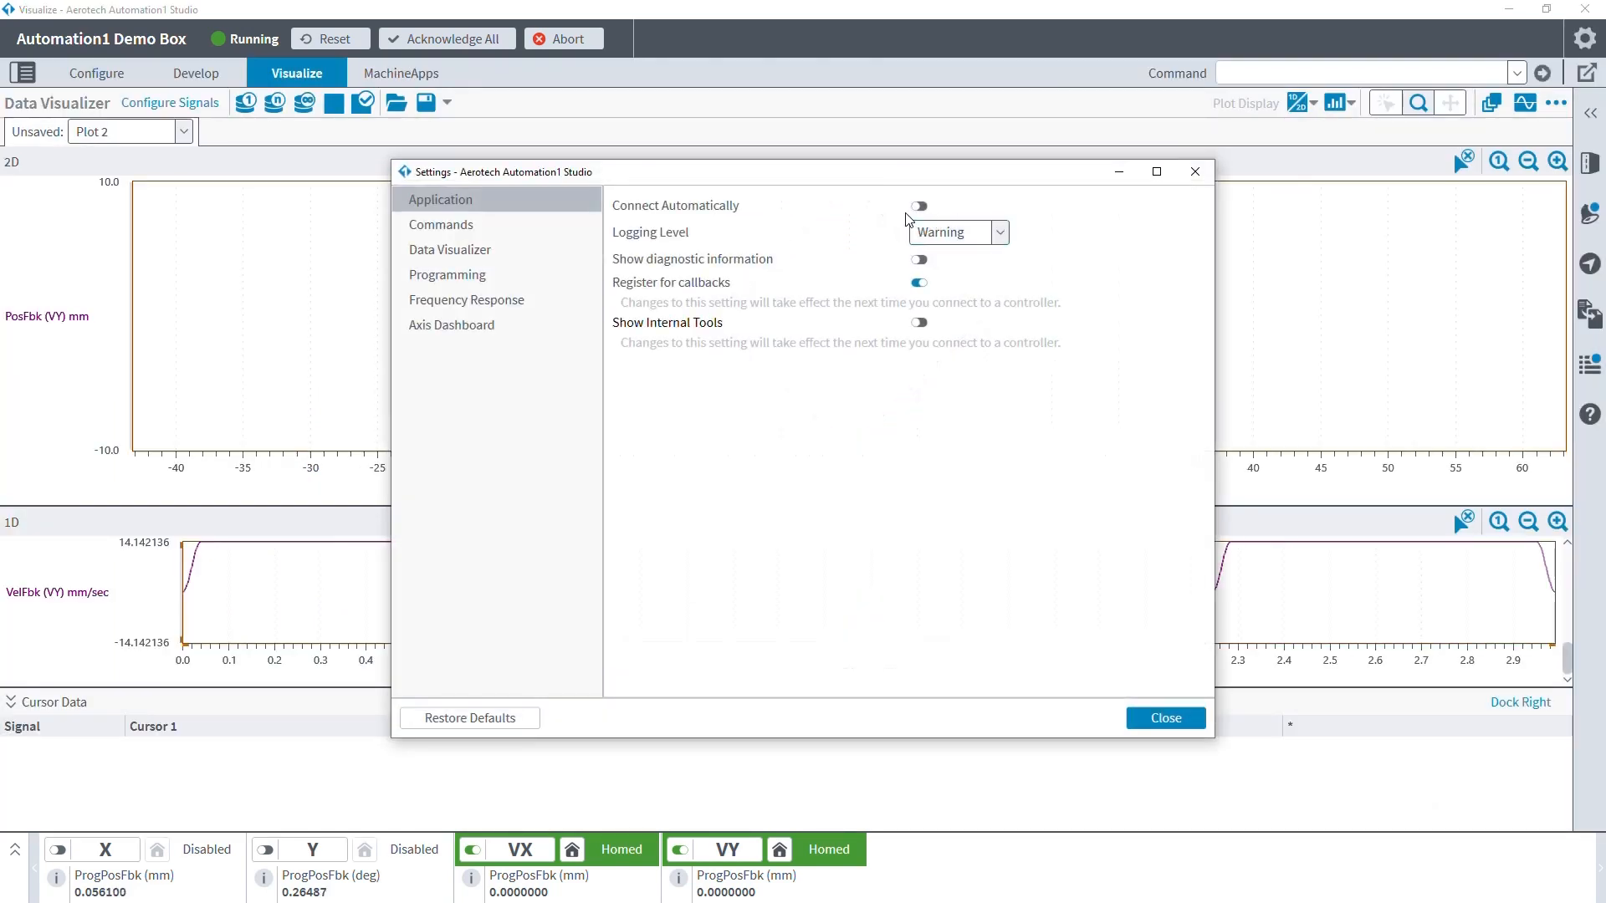
left_click(439, 250)
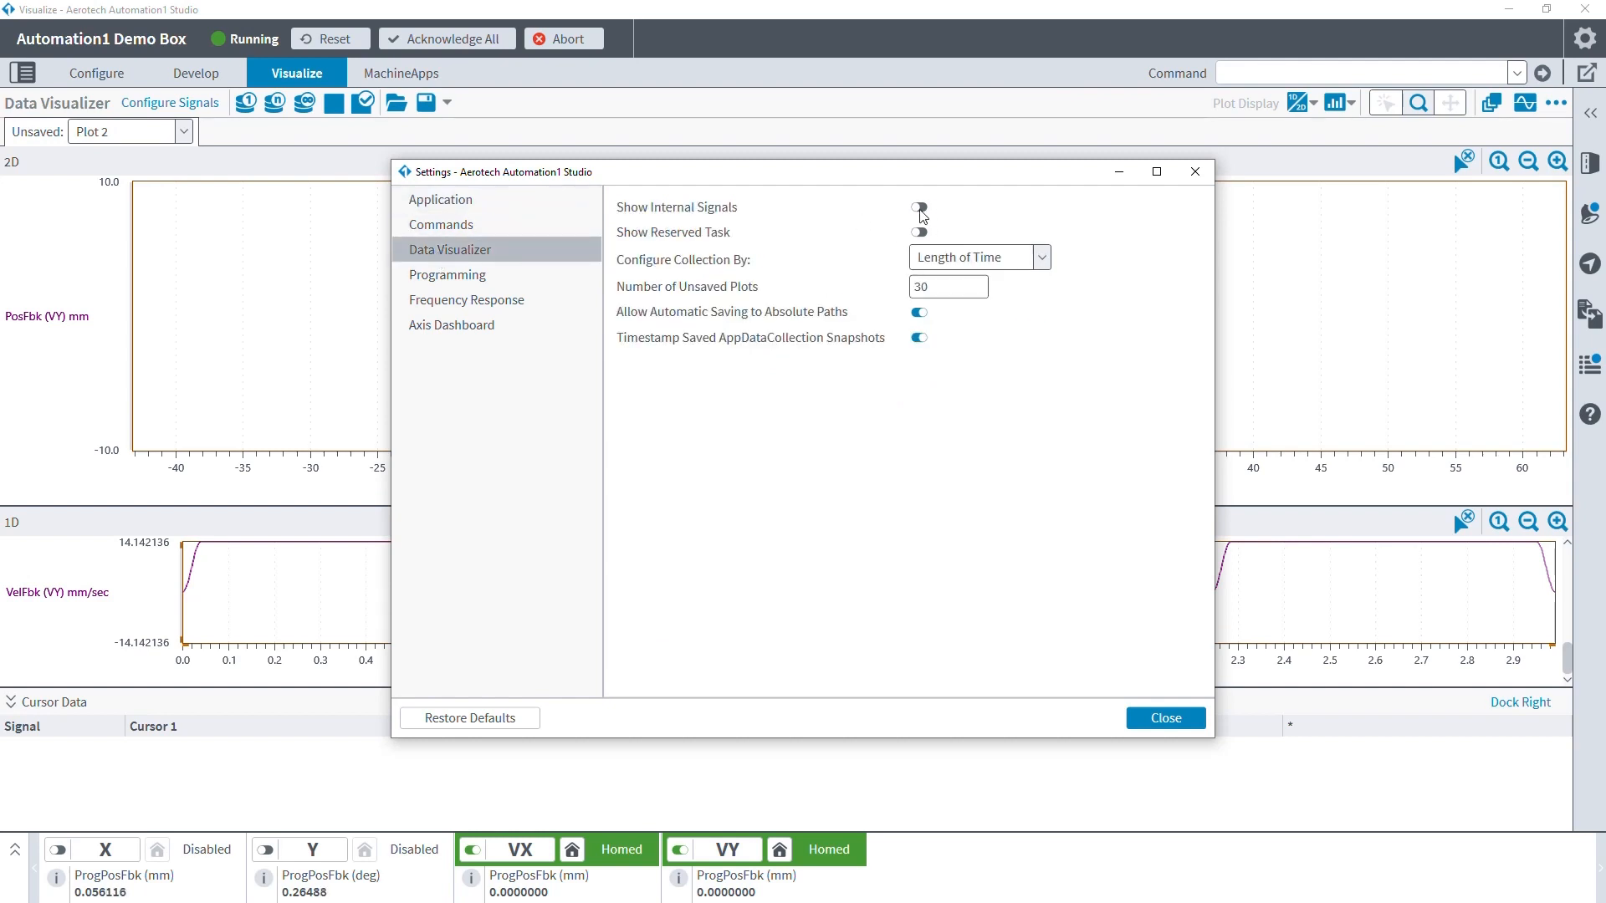
left_click(1165, 718)
Step: Check the 1D axis signal list in Configure Signals with internal signals hidden, including the Encoder Sine and Cosine entries
left_click(170, 103)
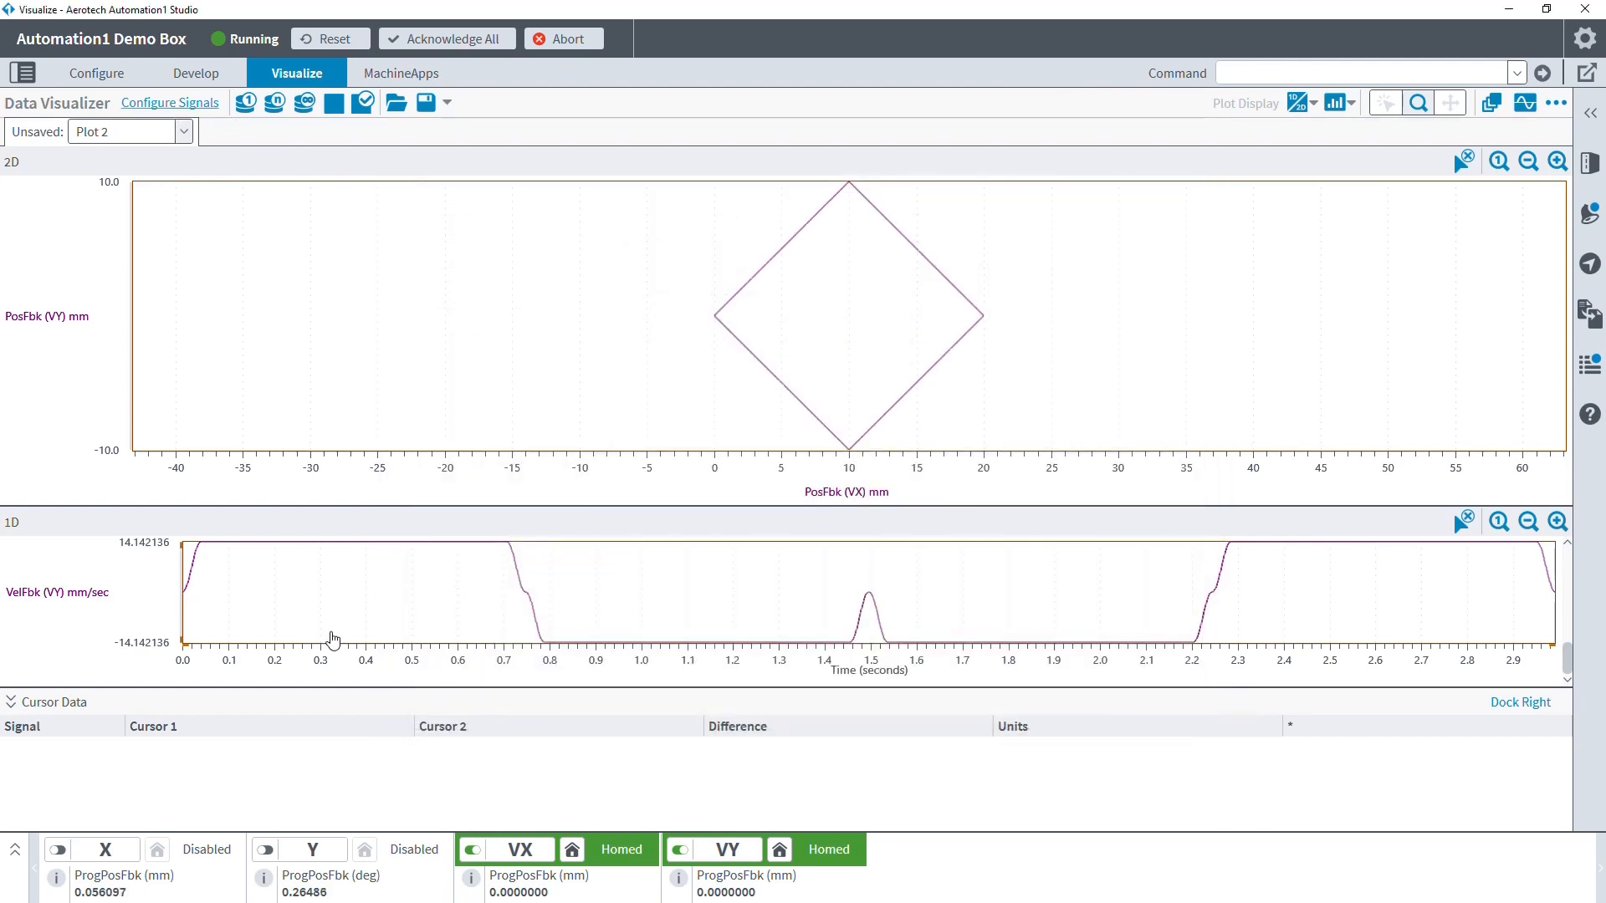
scroll(205, 526, "down", 13)
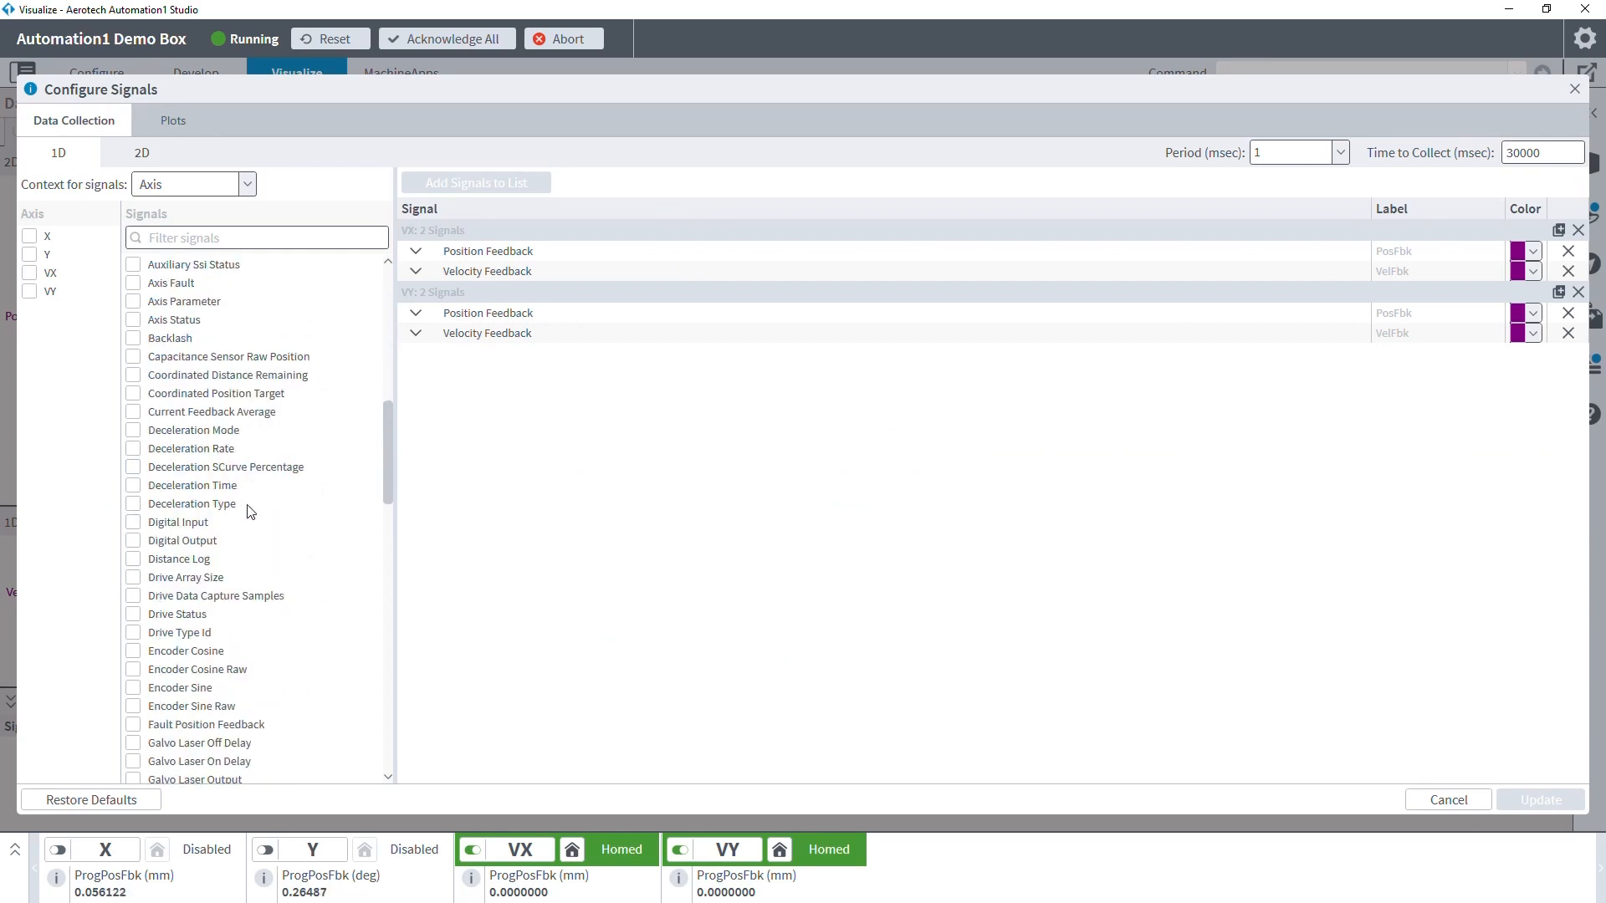
scroll(250, 511, "down", 3)
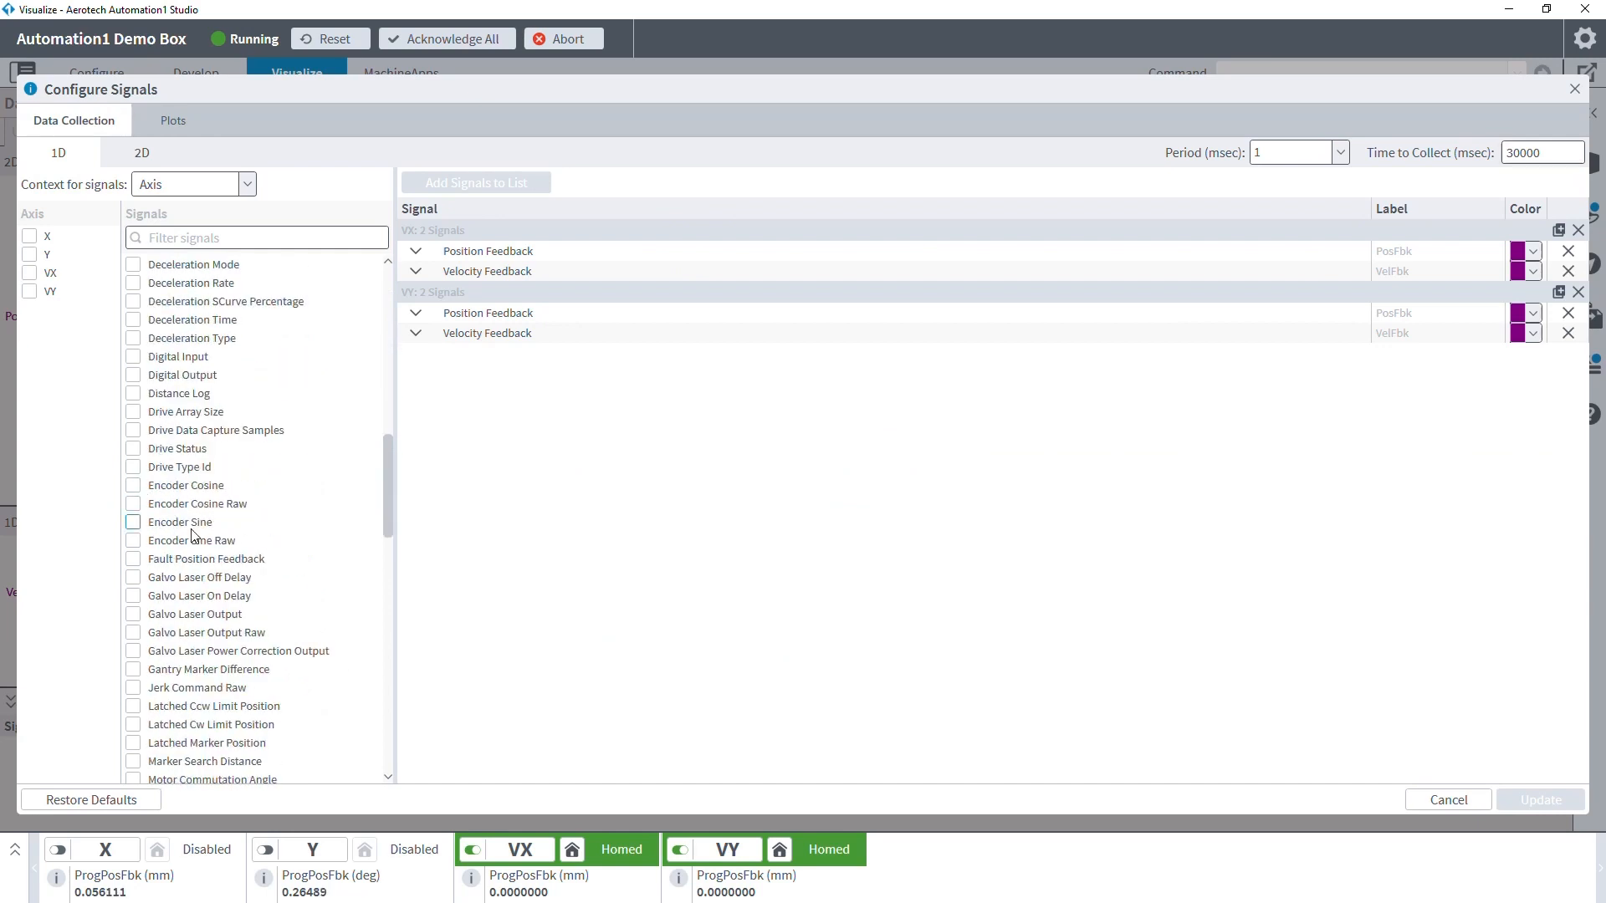
scroll(206, 538, "up", 10)
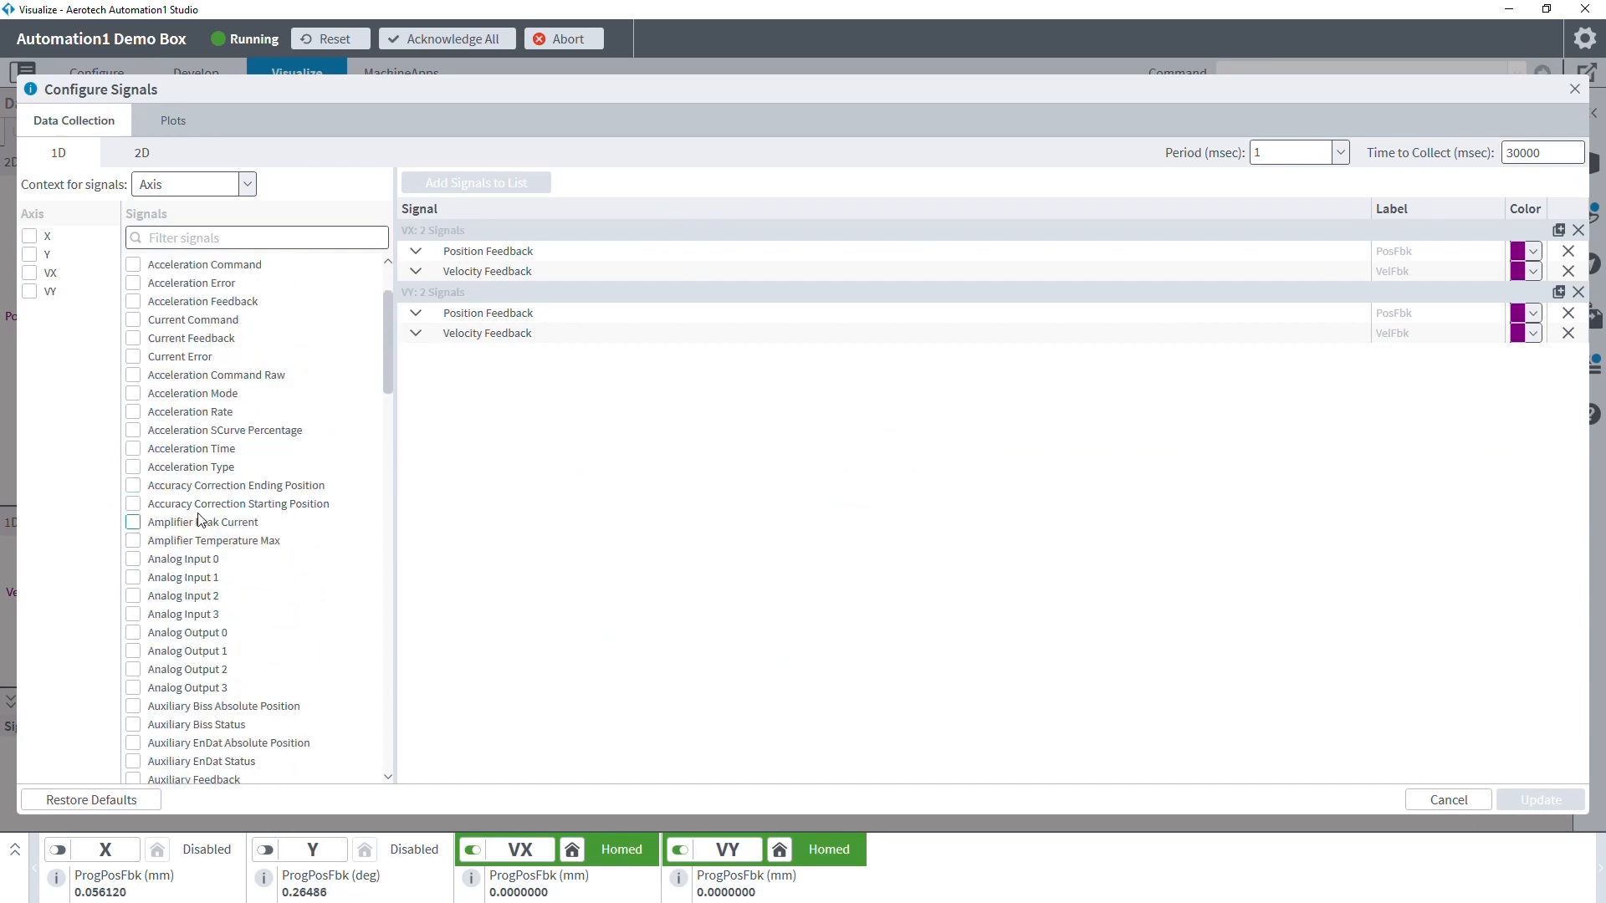
scroll(253, 466, "down", 13)
scroll(251, 466, "up", 6)
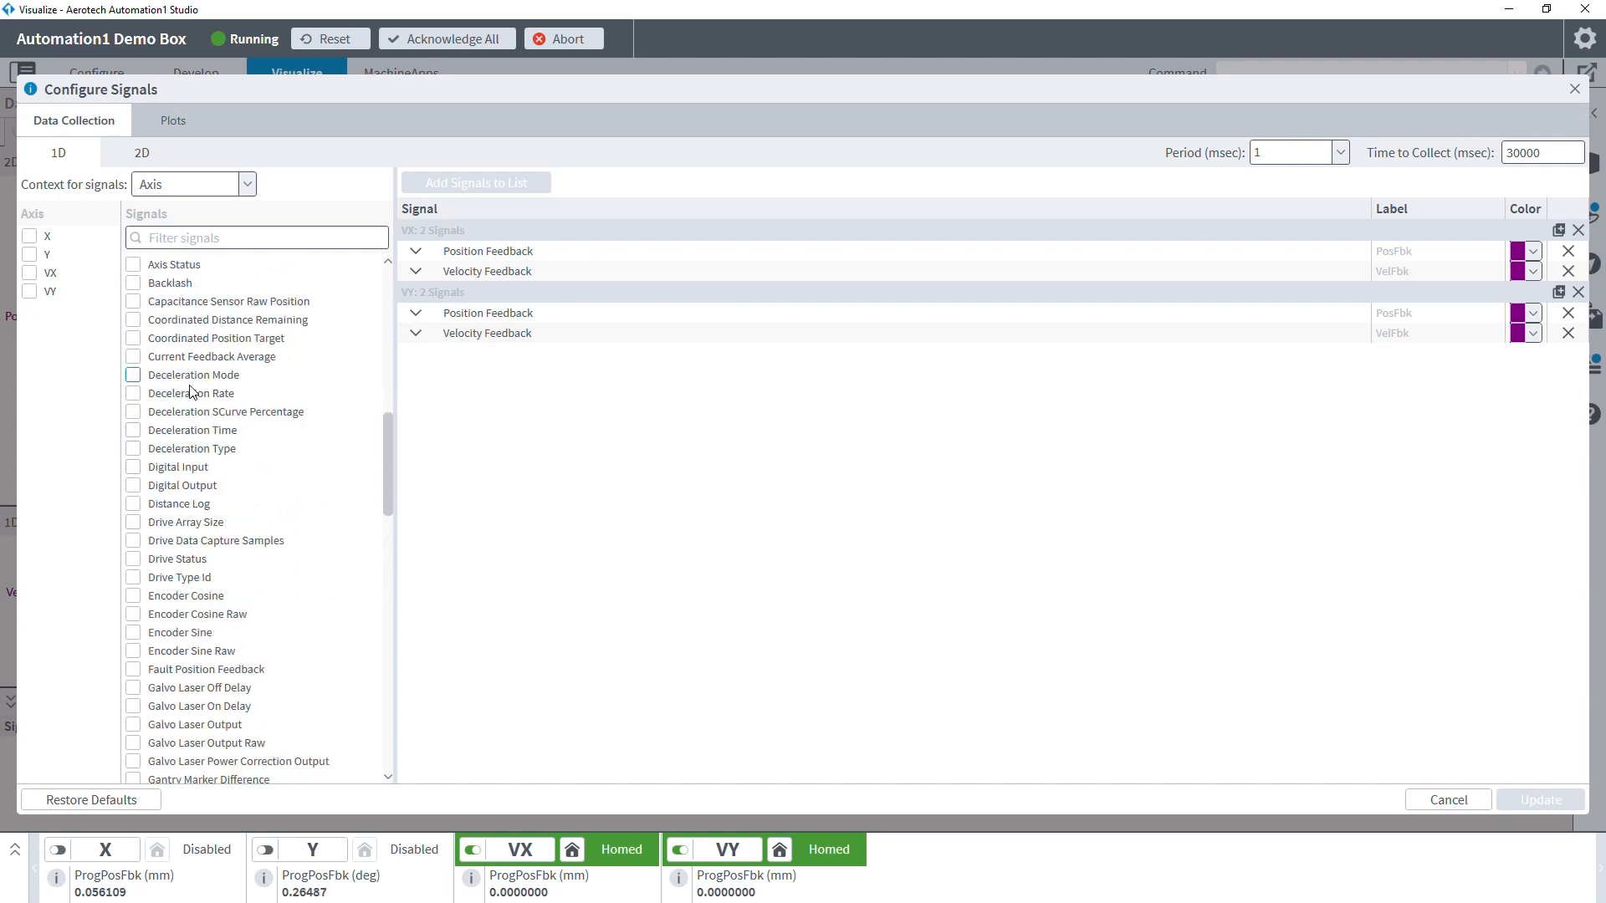
scroll(201, 536, "down", 20)
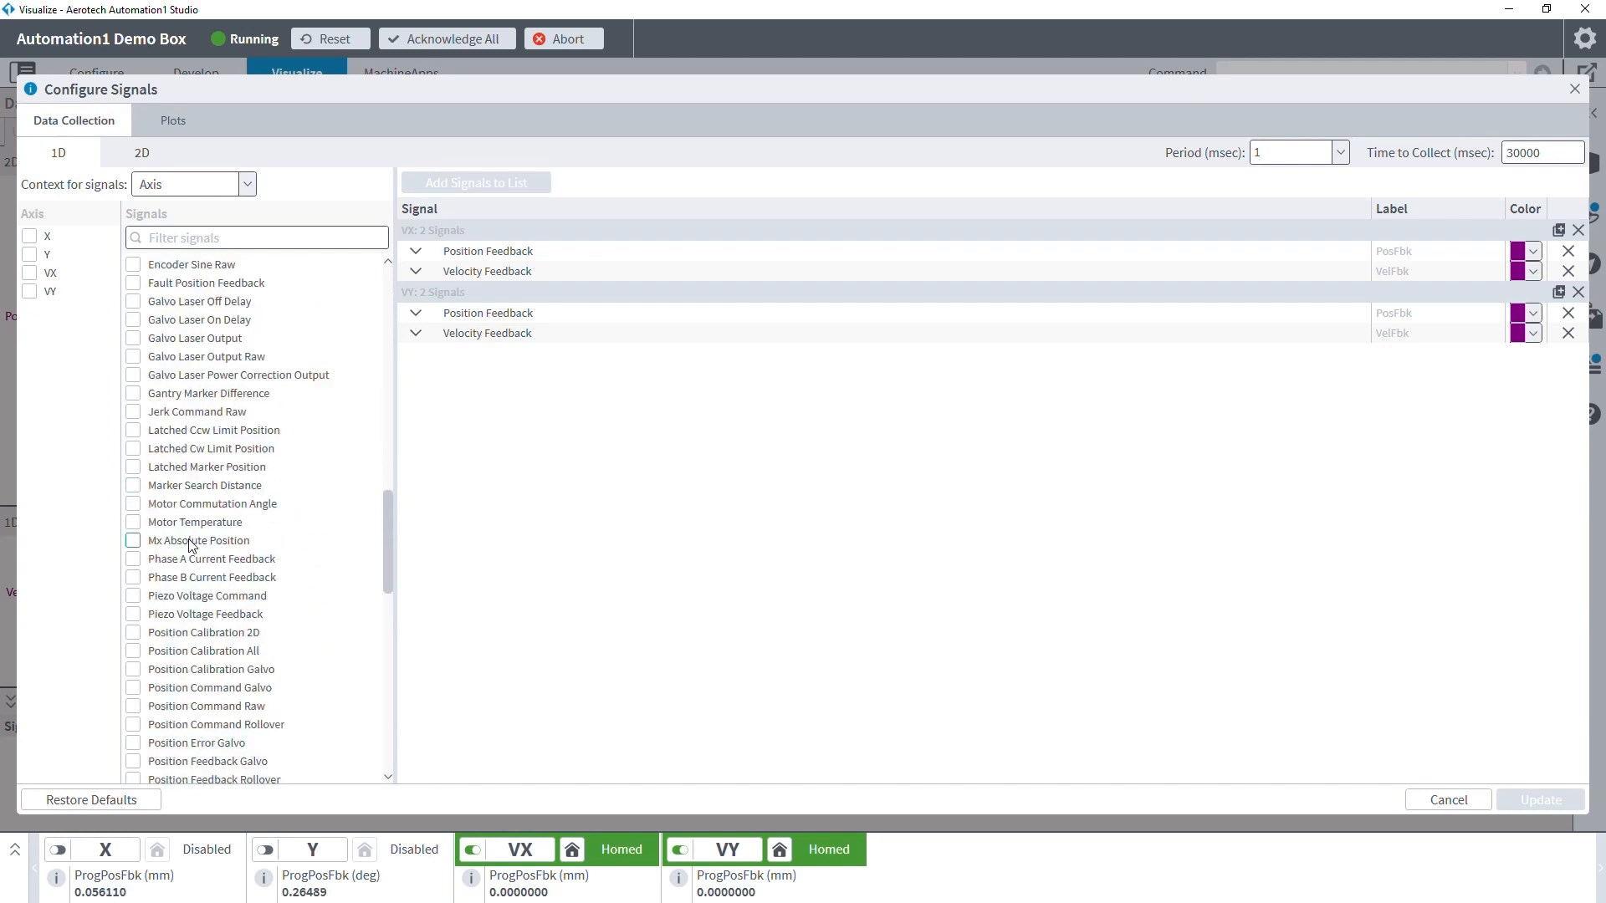
scroll(198, 518, "down", 10)
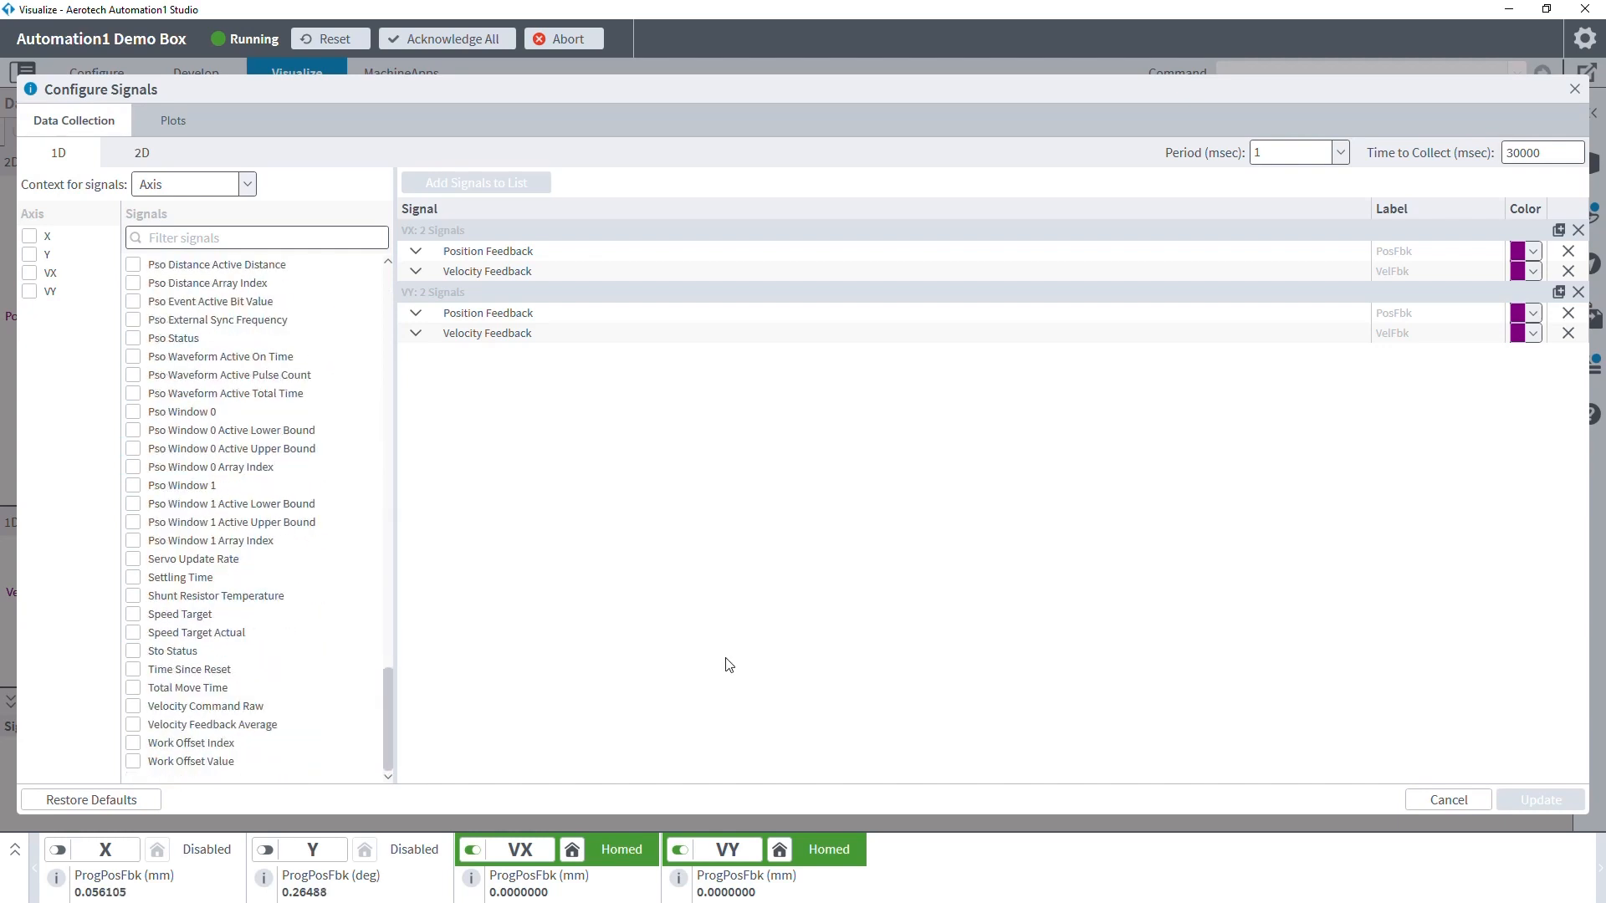